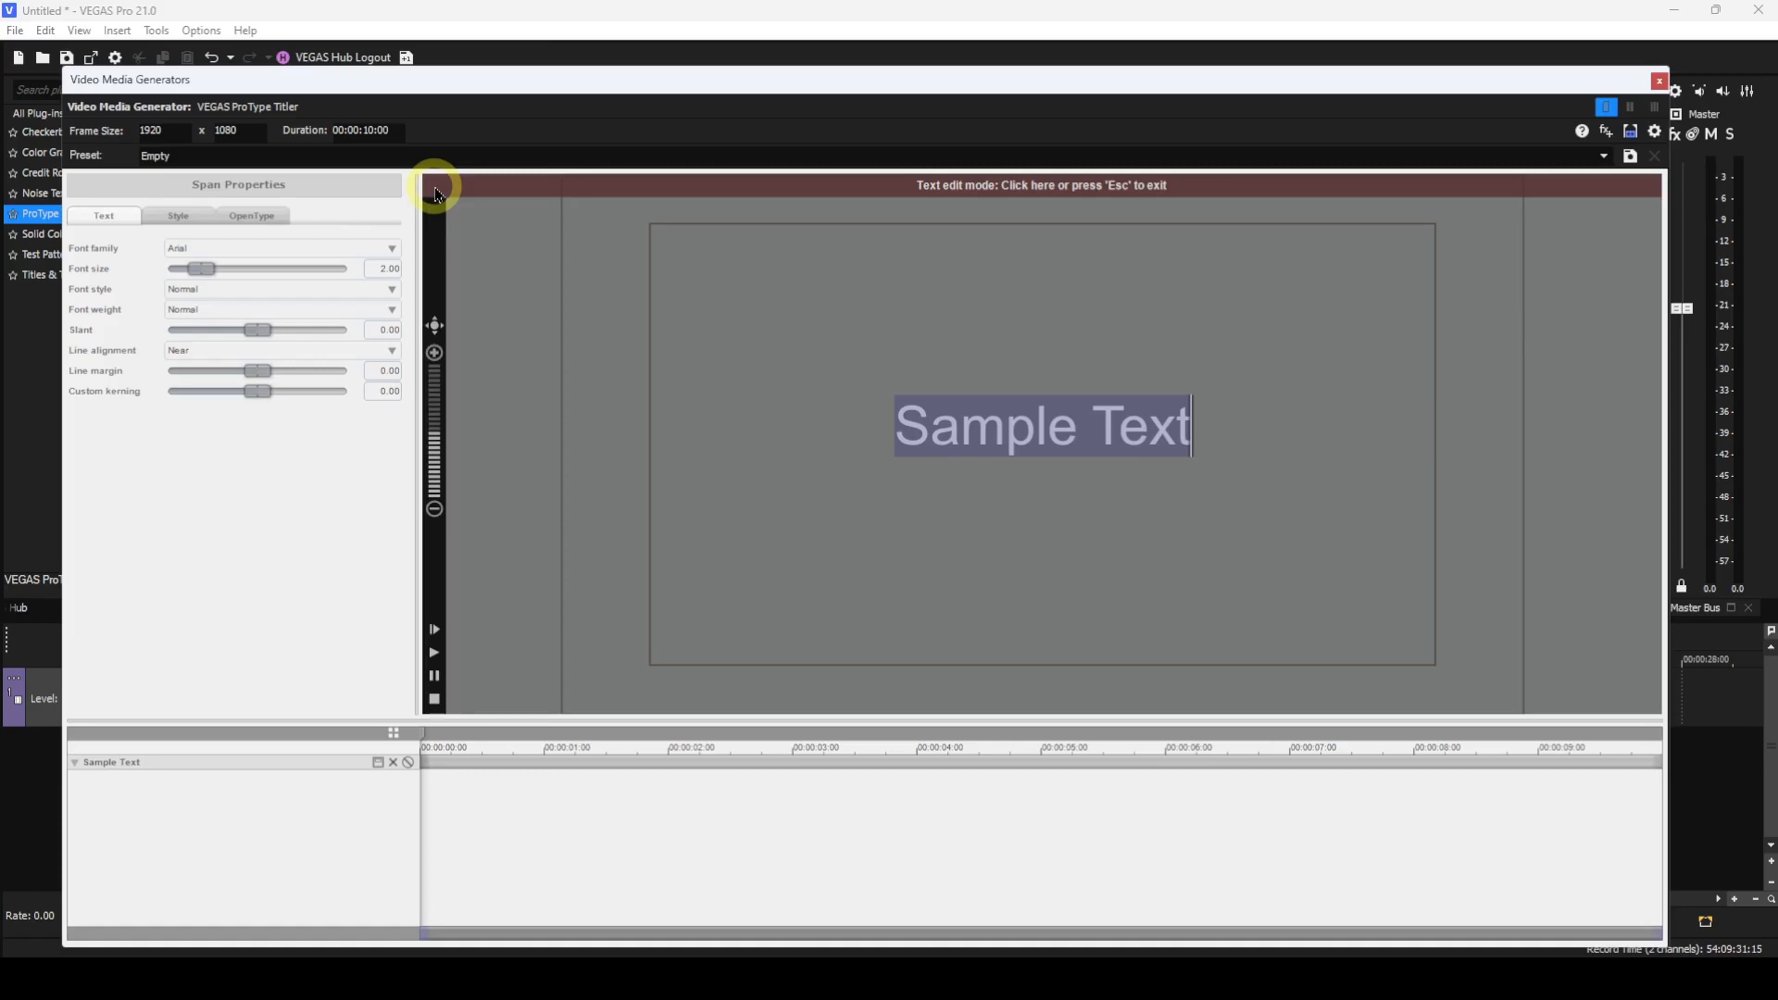
Leave text edit mode and set the text block's center to Near center.
left_click(549, 186)
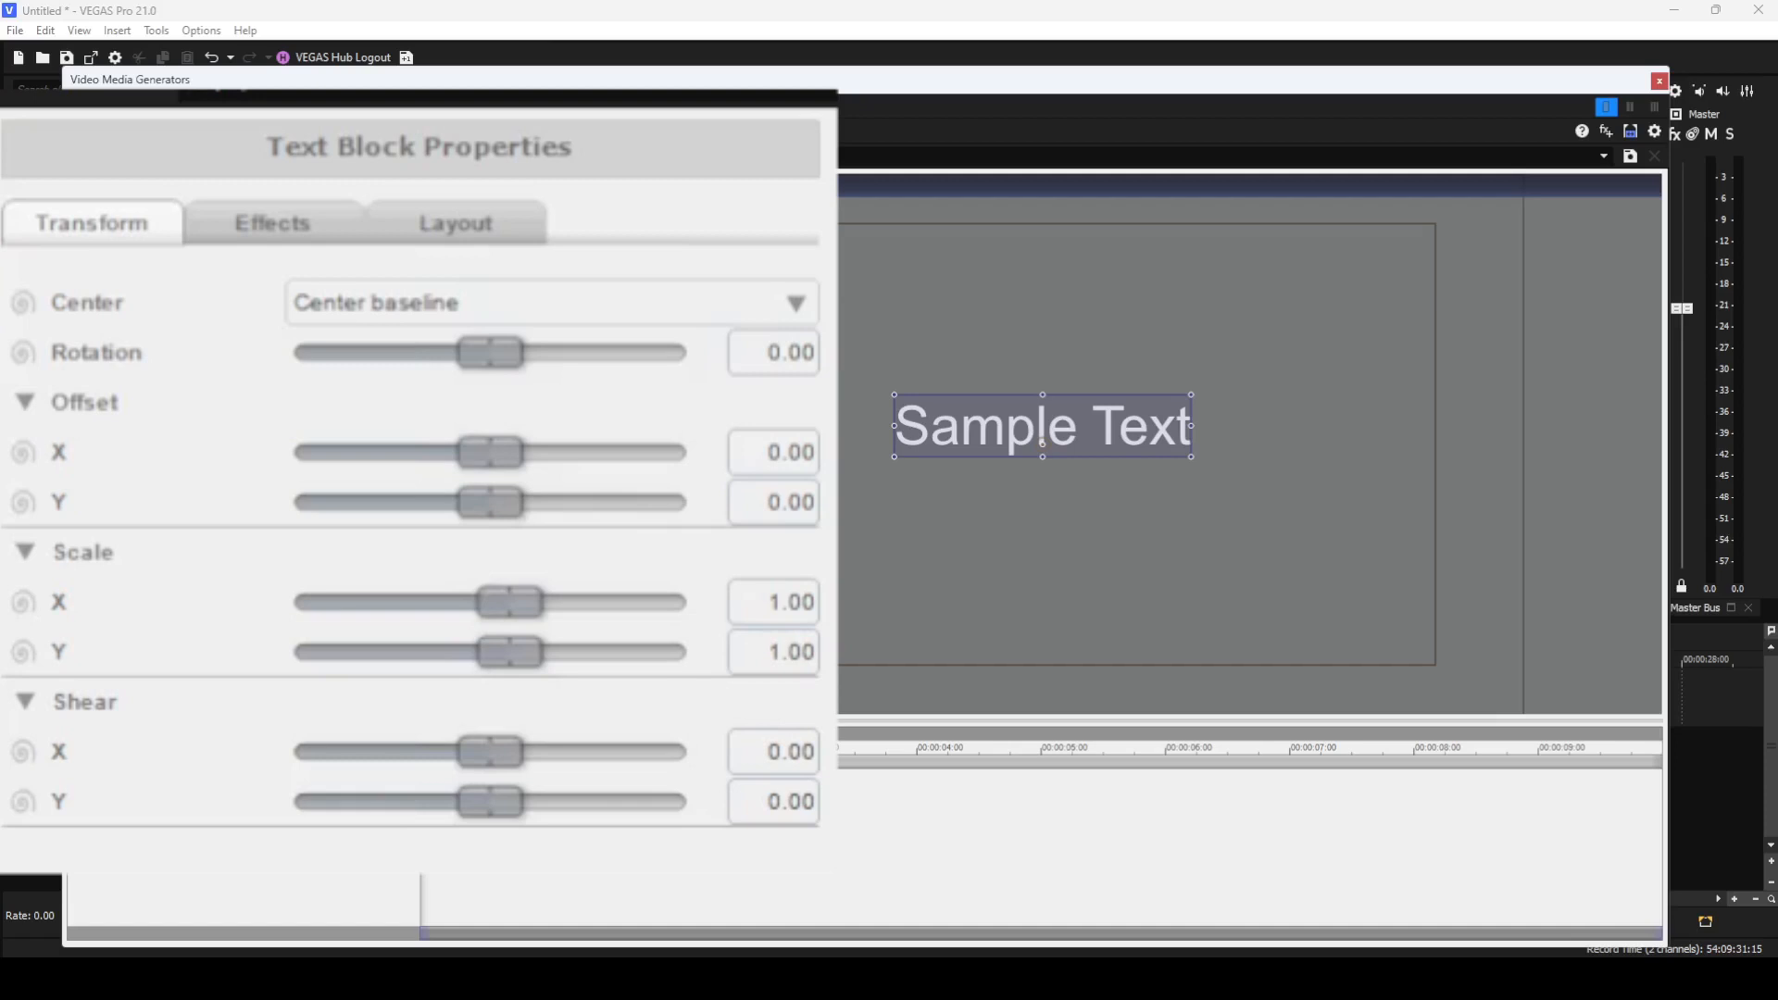
left_click(802, 304)
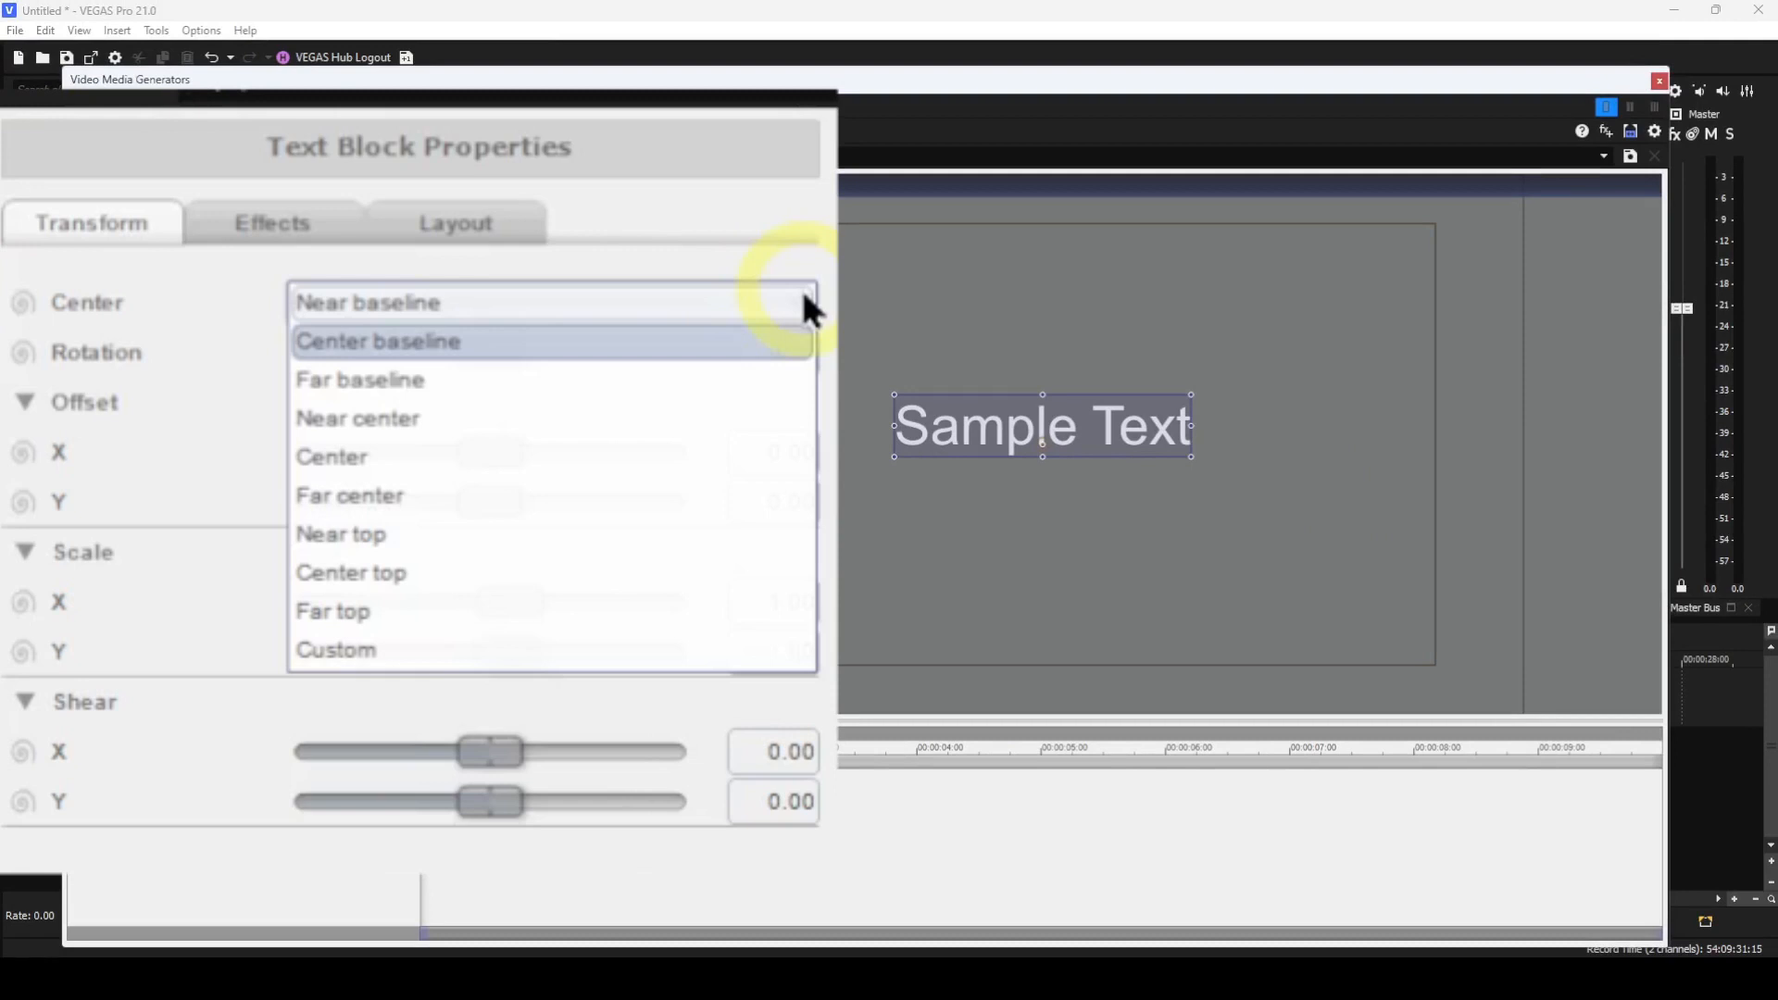
left_click(365, 424)
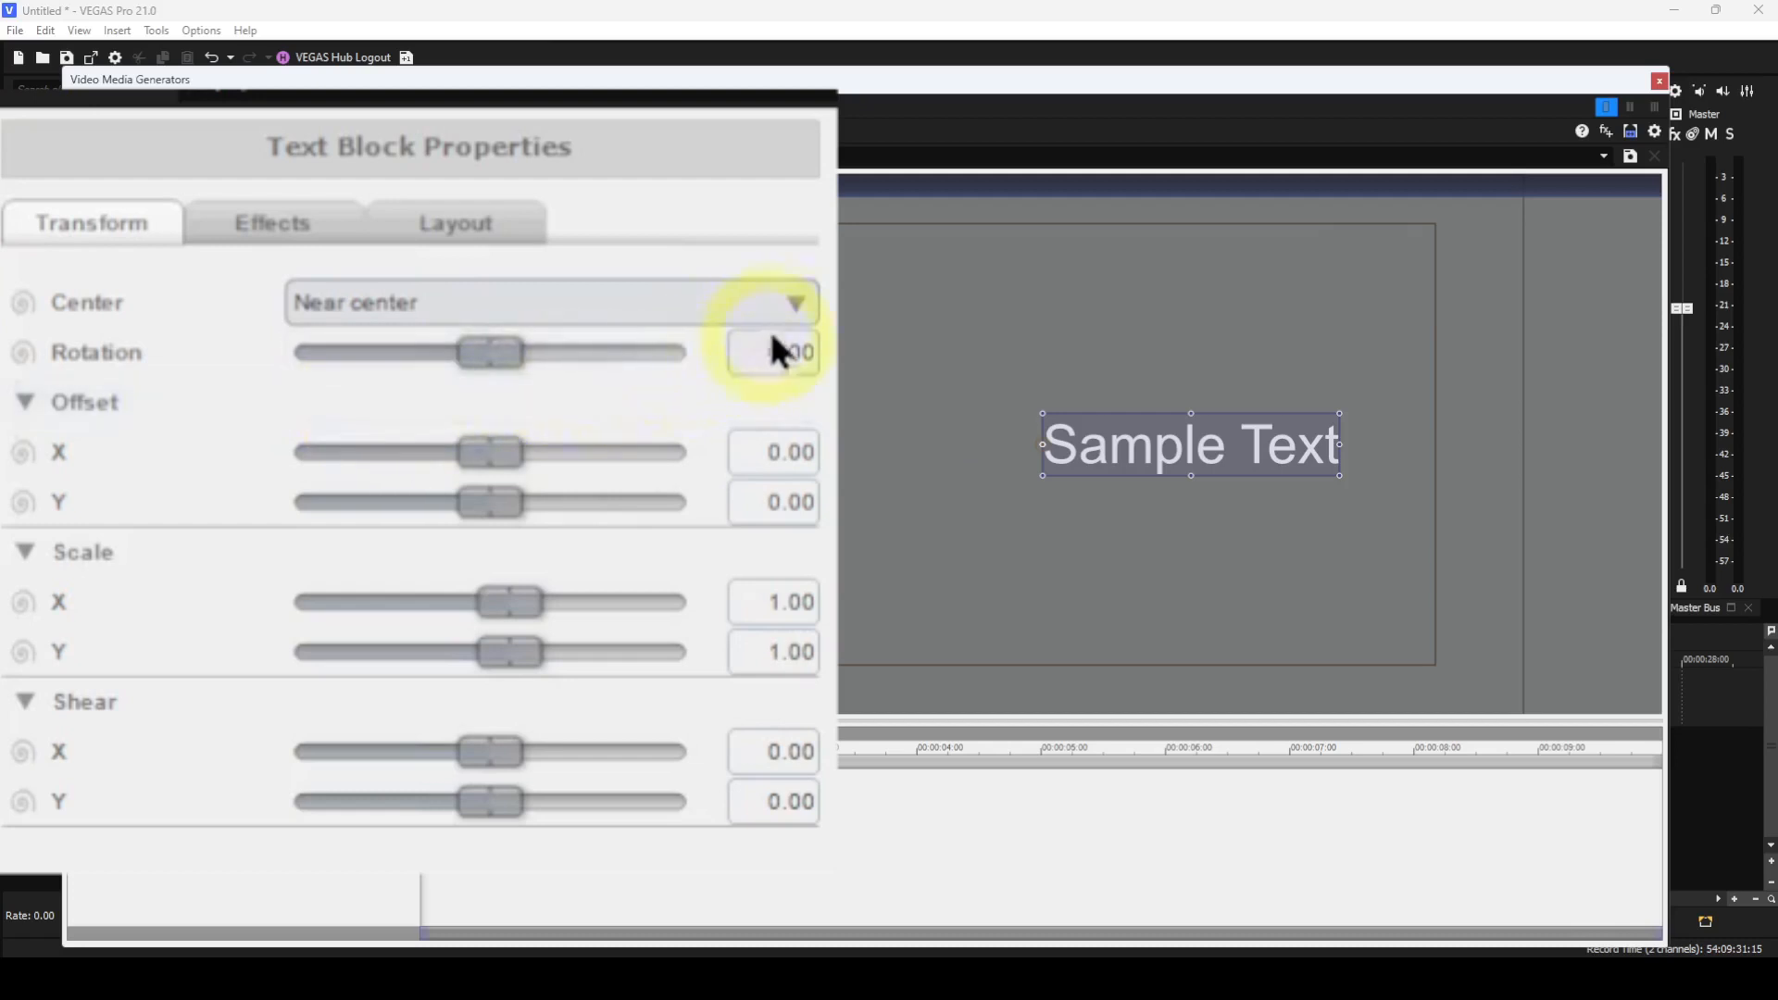
Set the text block's center back to Center baseline.
left_click(797, 302)
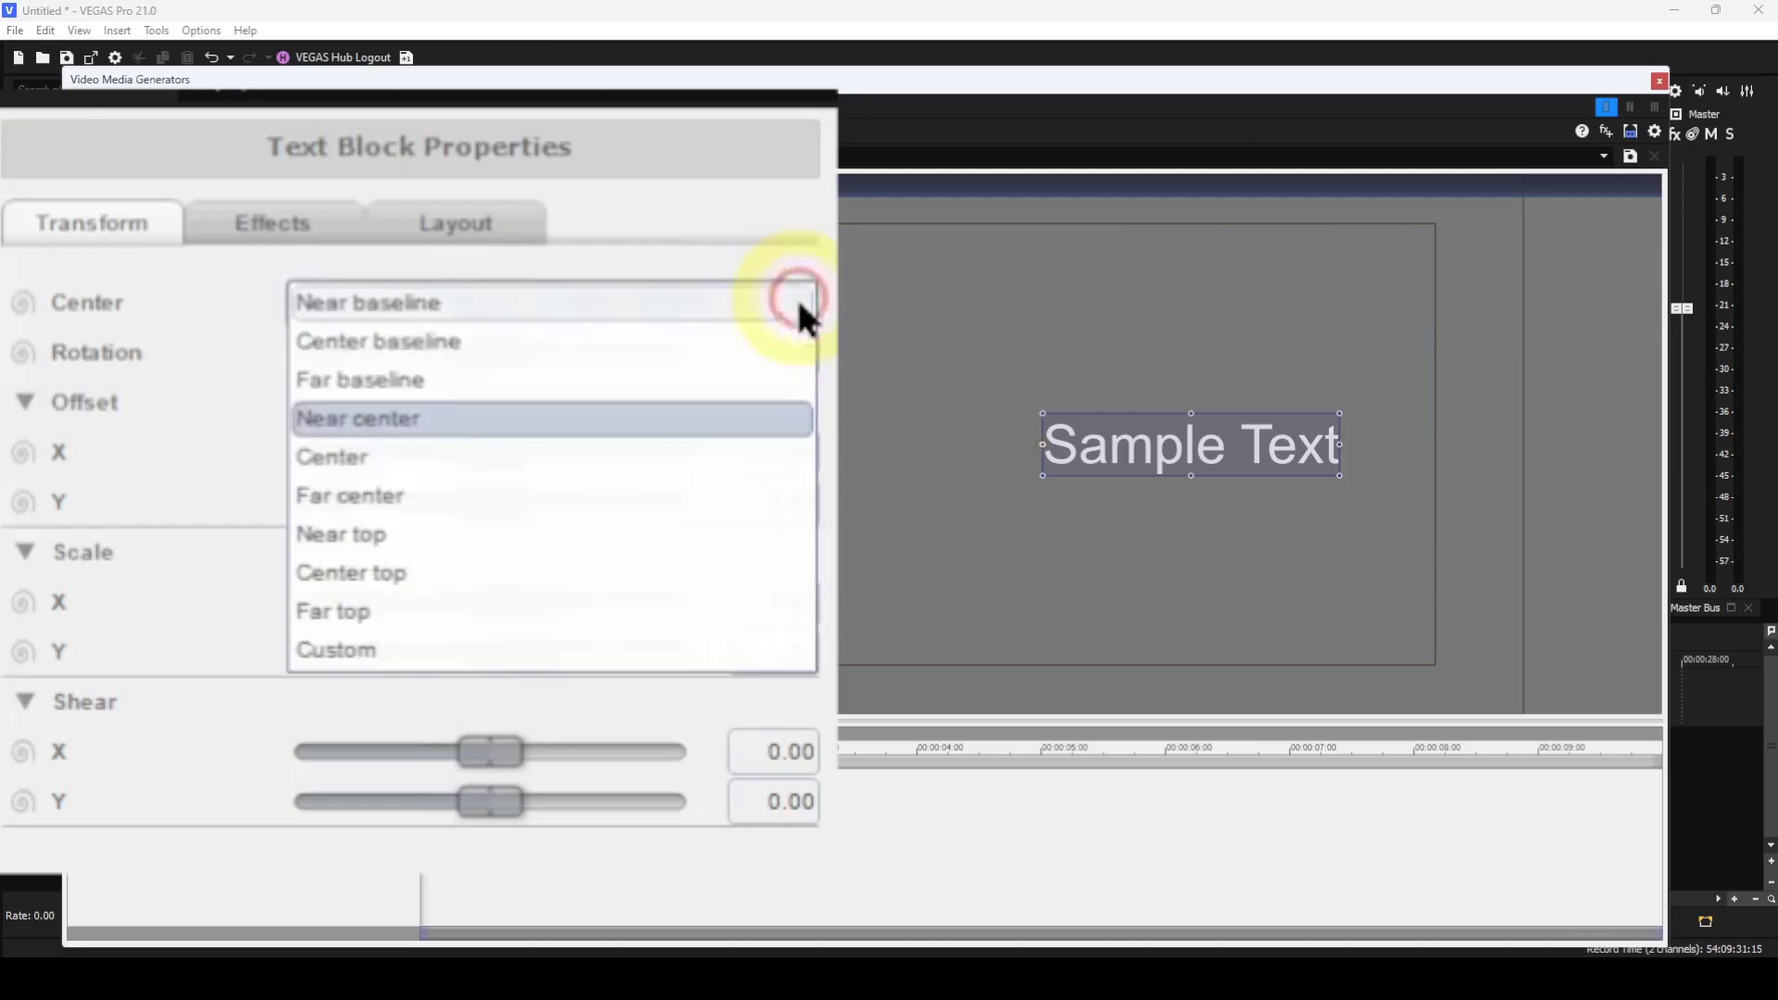
left_click(464, 362)
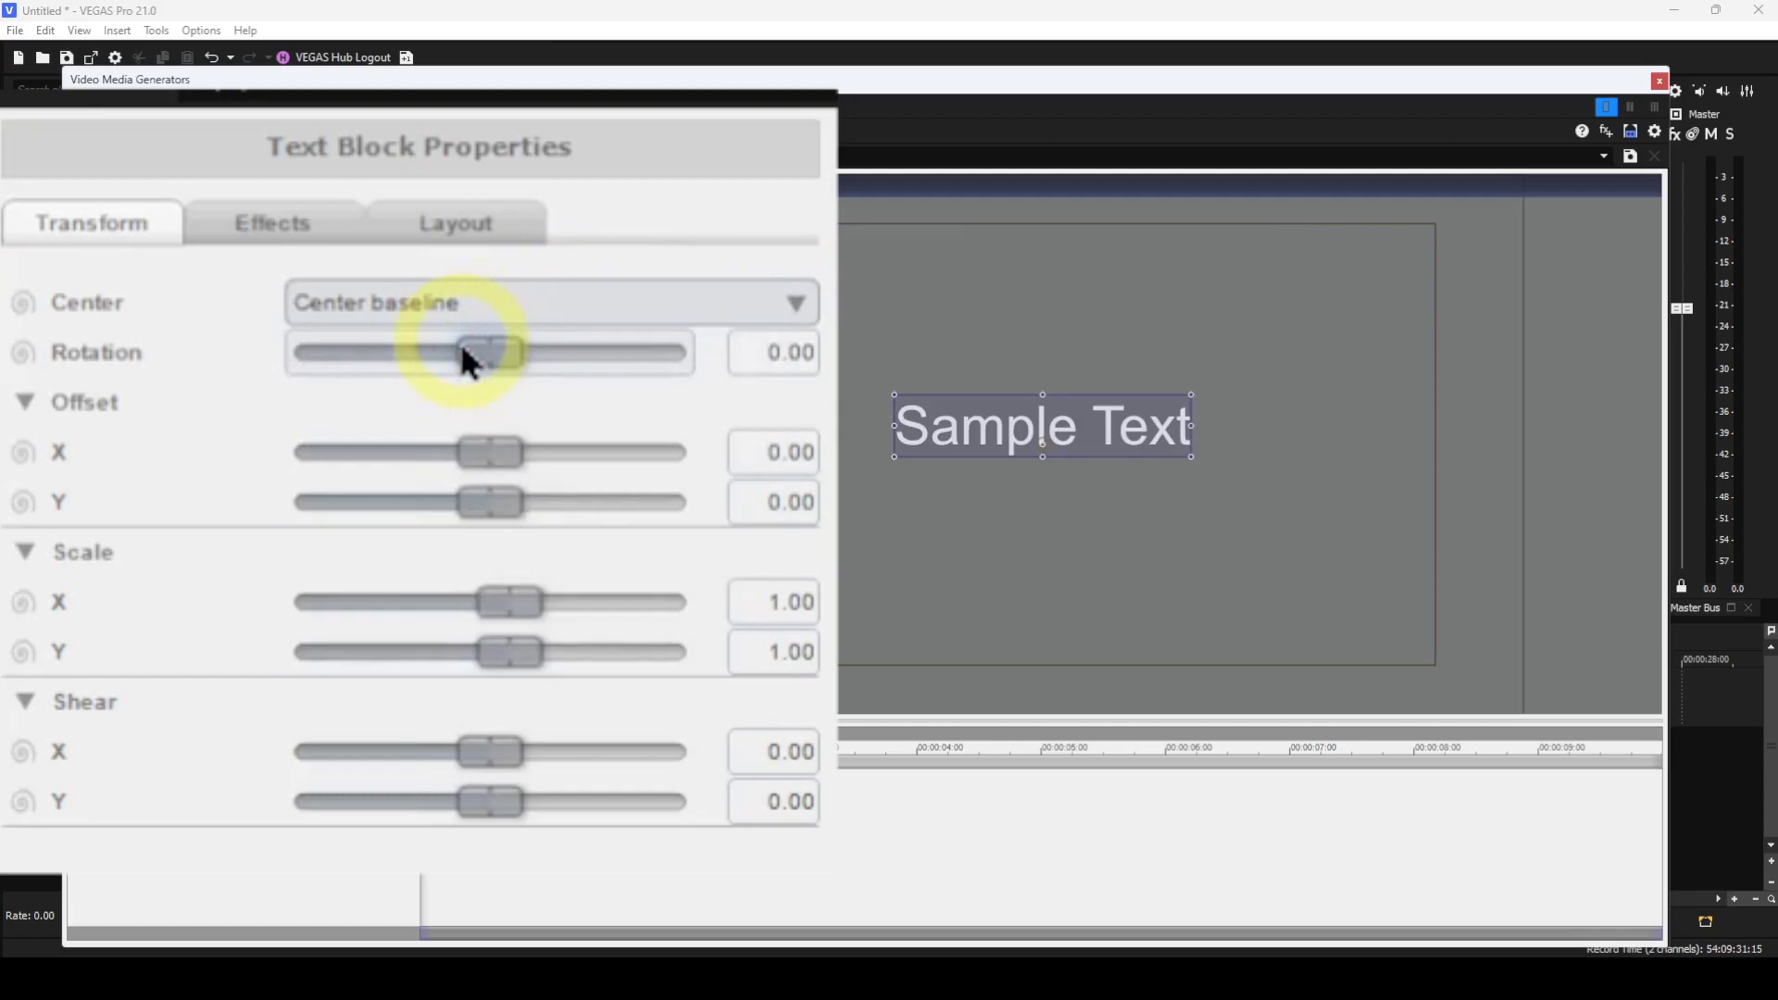
Drag the text block's center point up and left, to about offset X -7.75, Y 4.49.
left_click(803, 297)
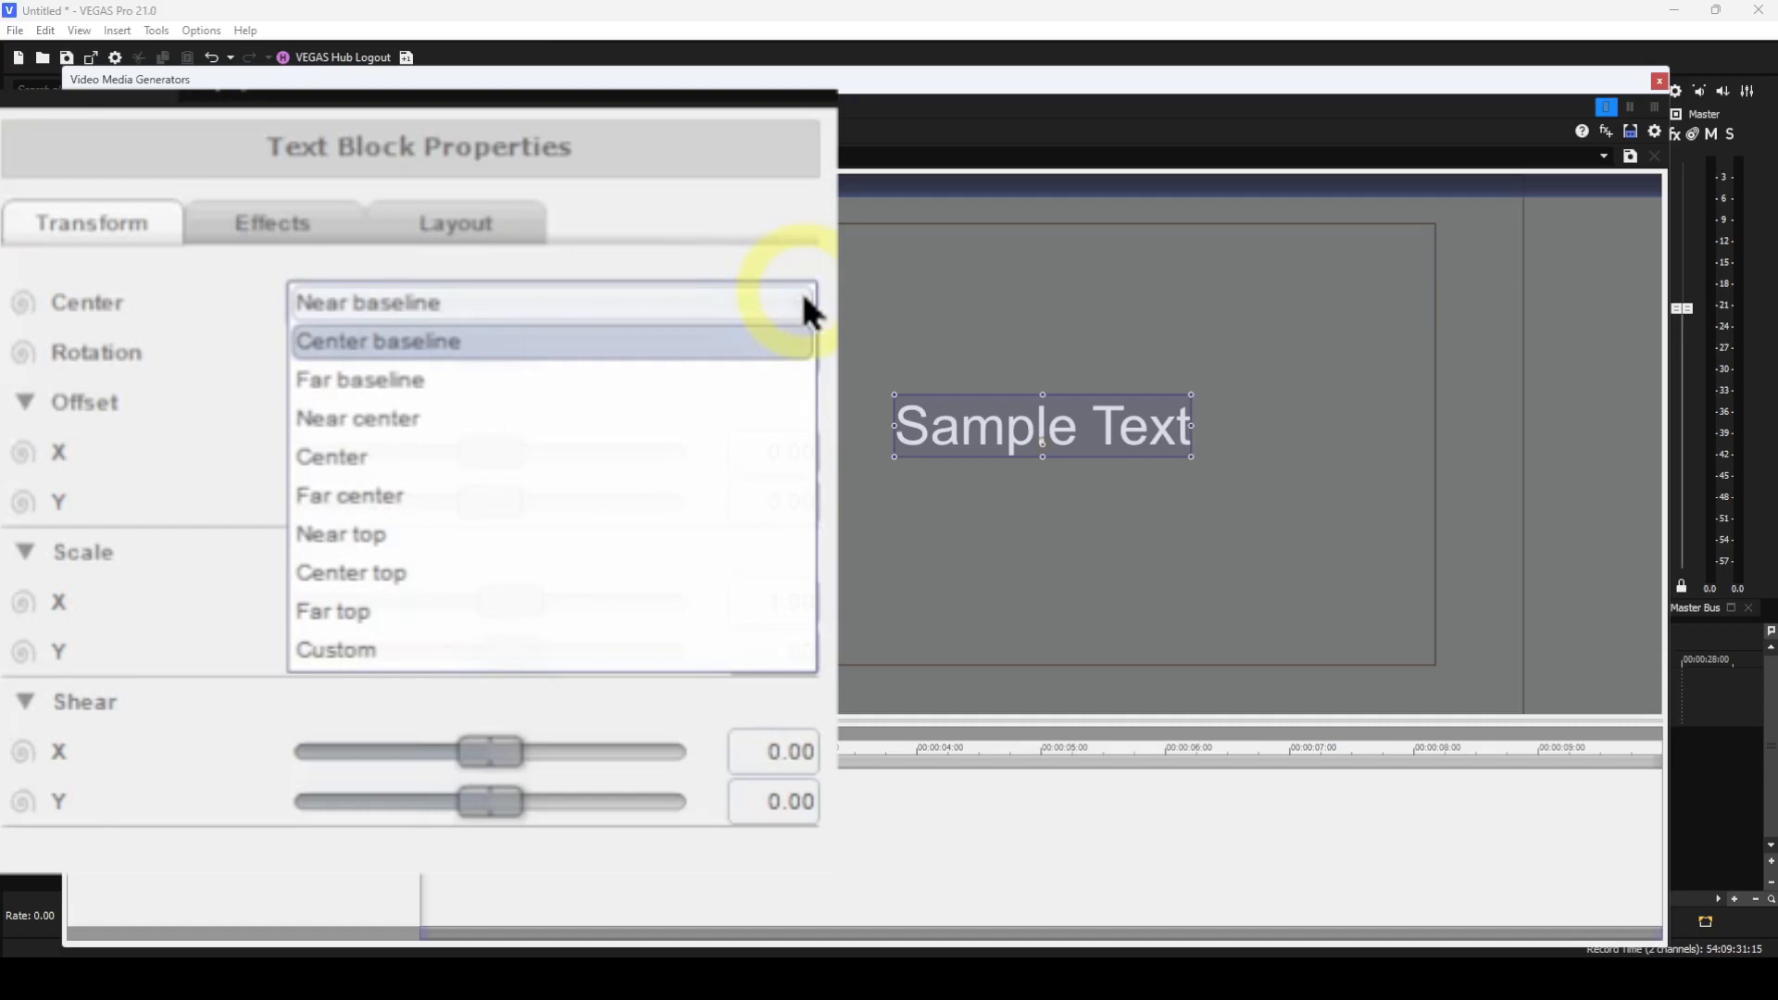
left_click(989, 477)
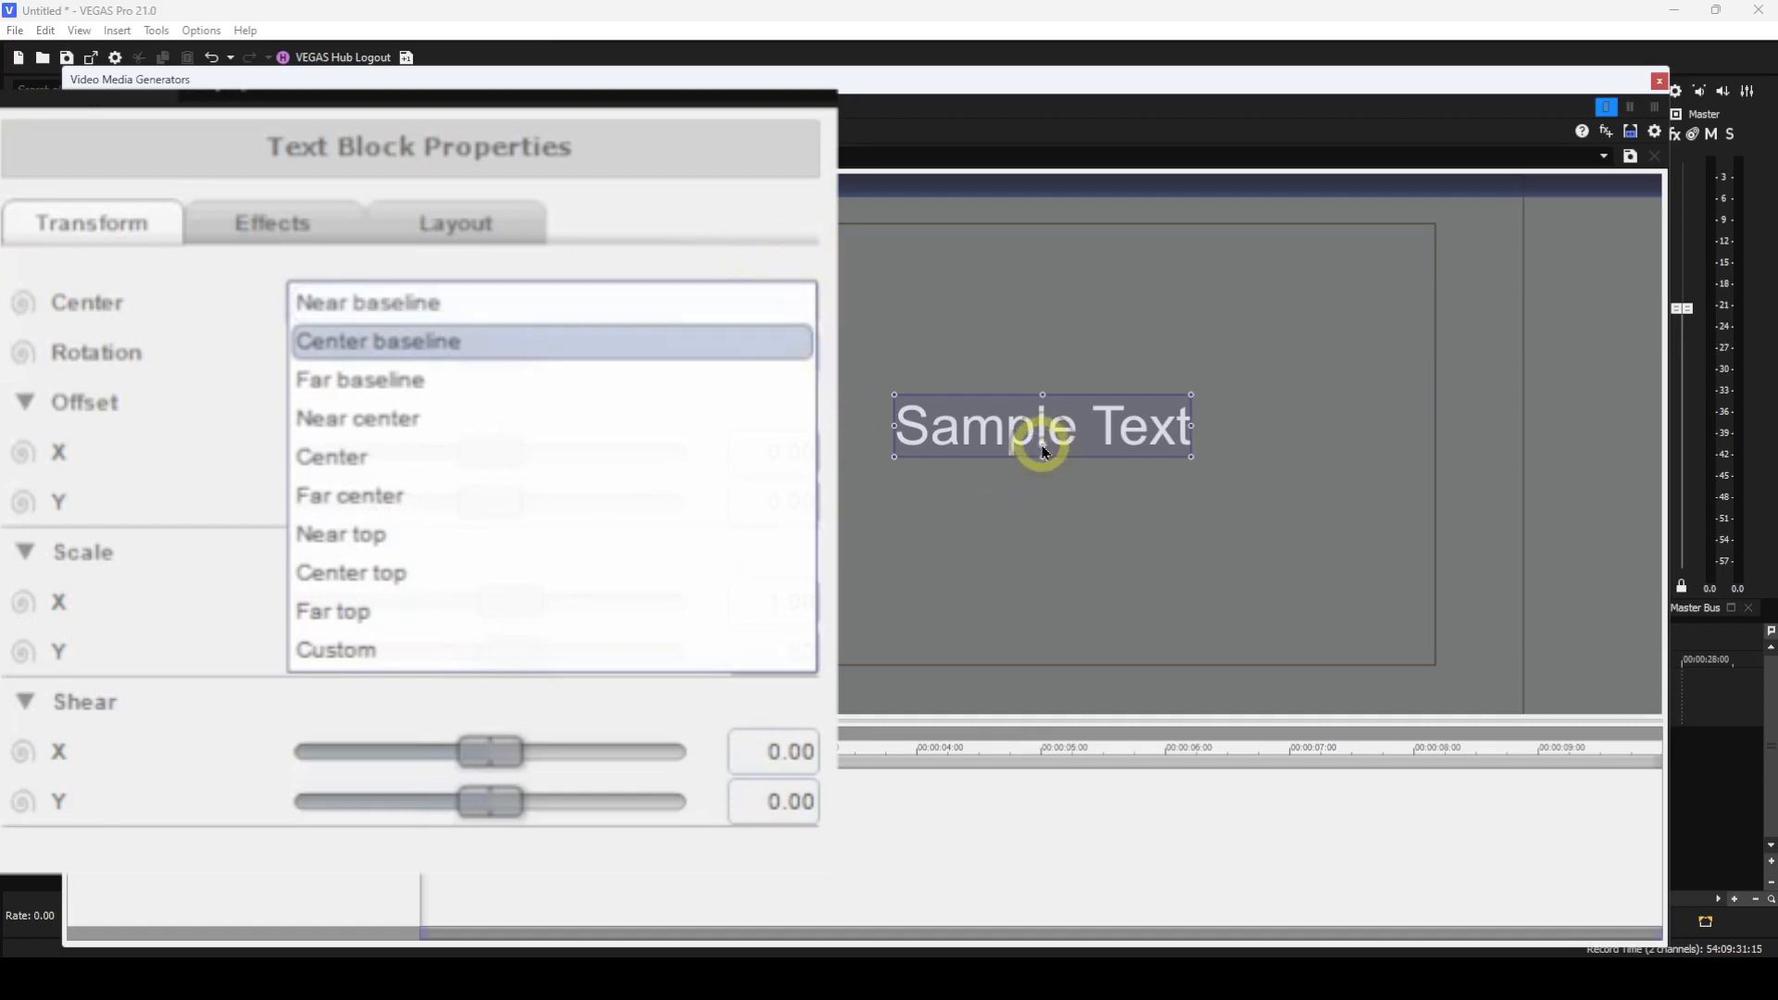
left_click(1043, 447)
left_click_drag(1043, 447, 957, 314)
left_click_drag(1173, 318, 1049, 324)
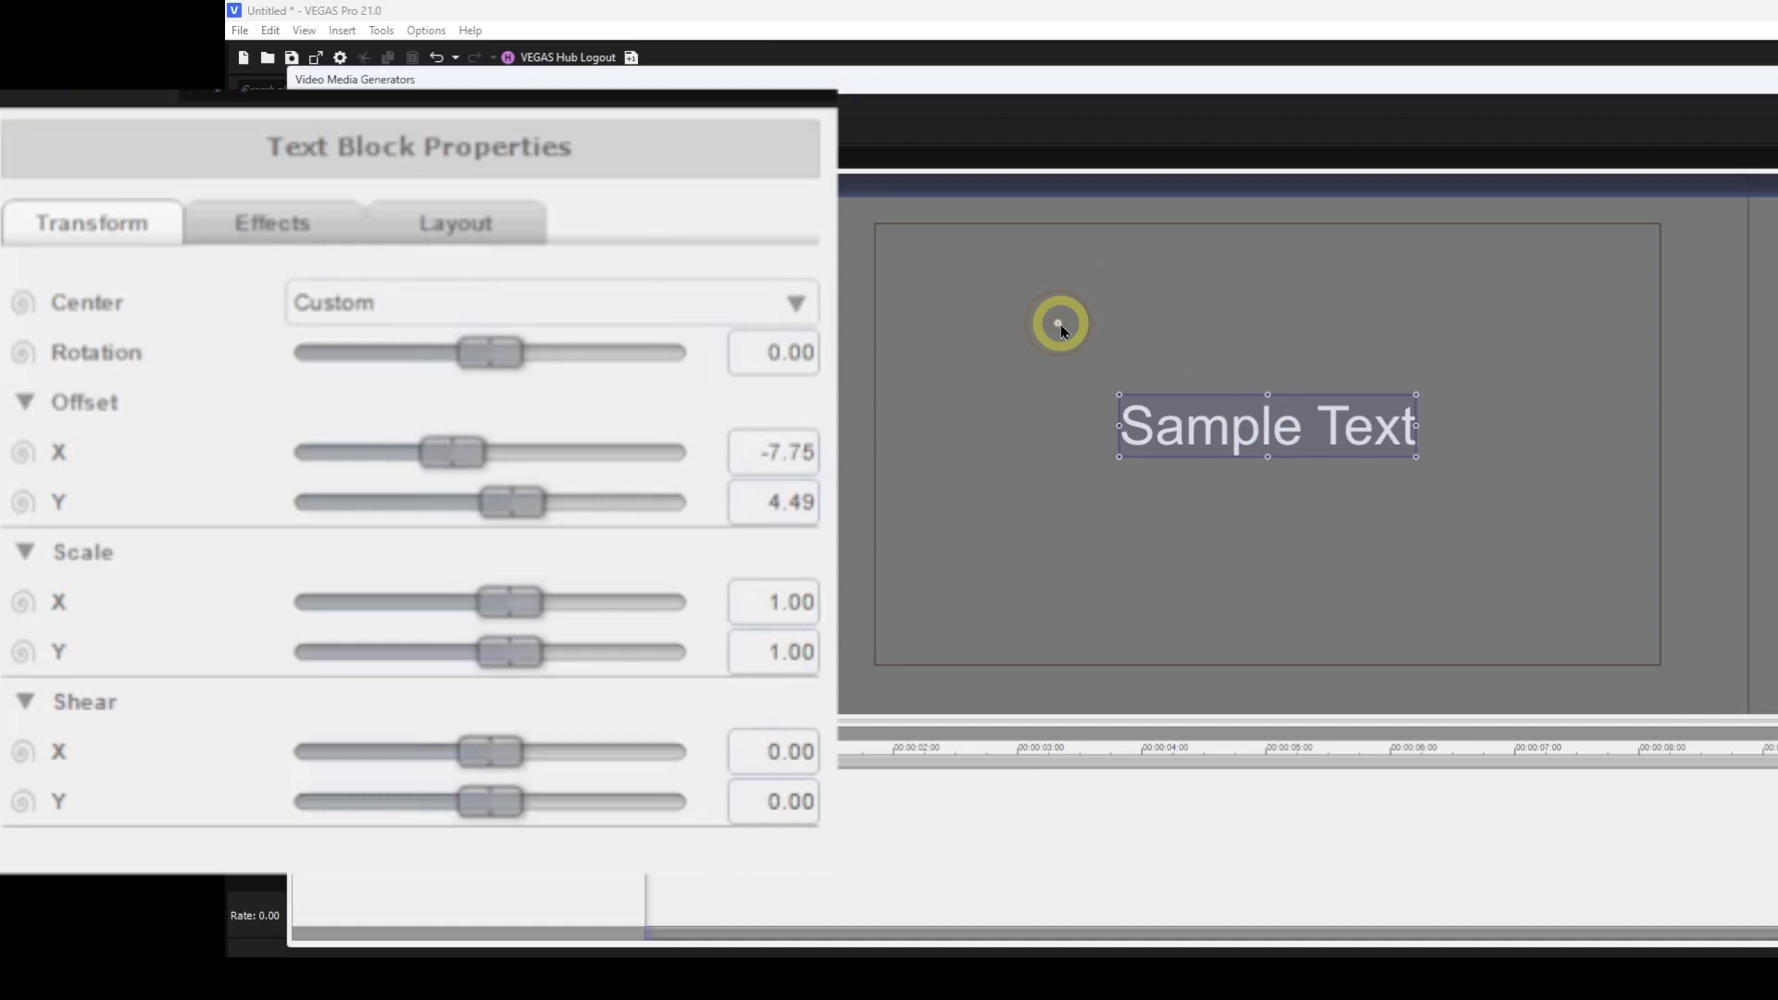
Switch the center to Center, then drag the center point back near the middle of the frame.
left_click(794, 319)
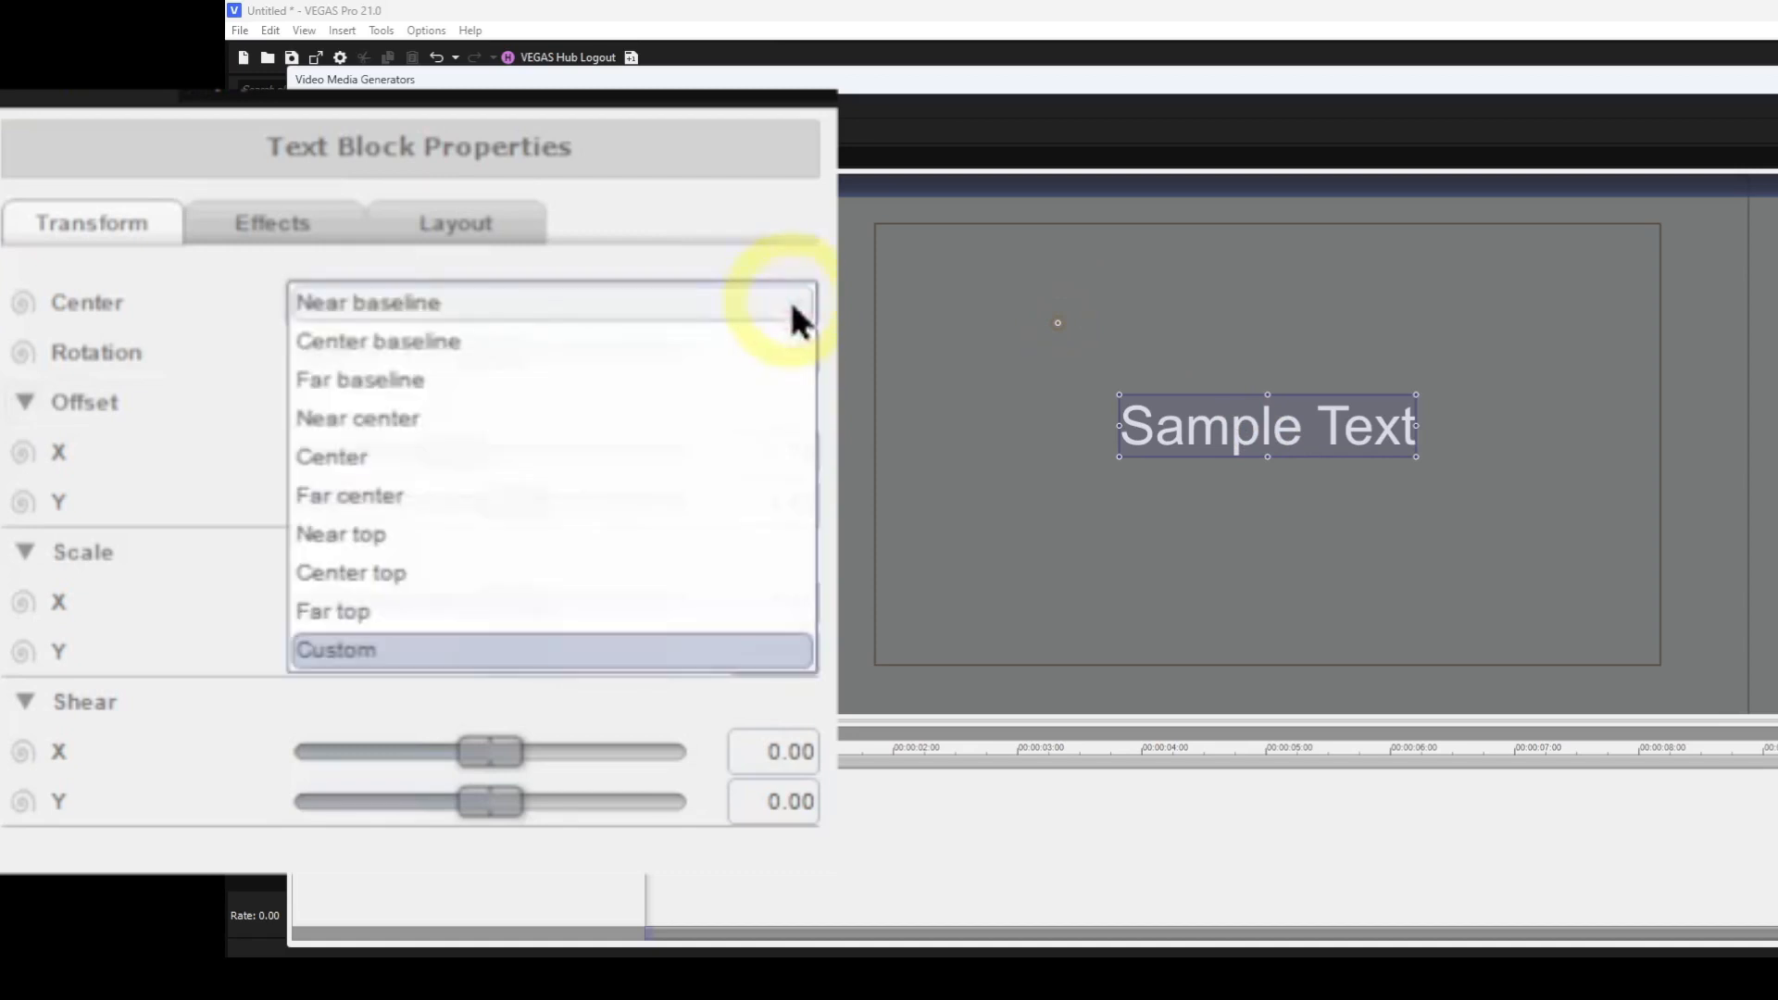
left_click(337, 467)
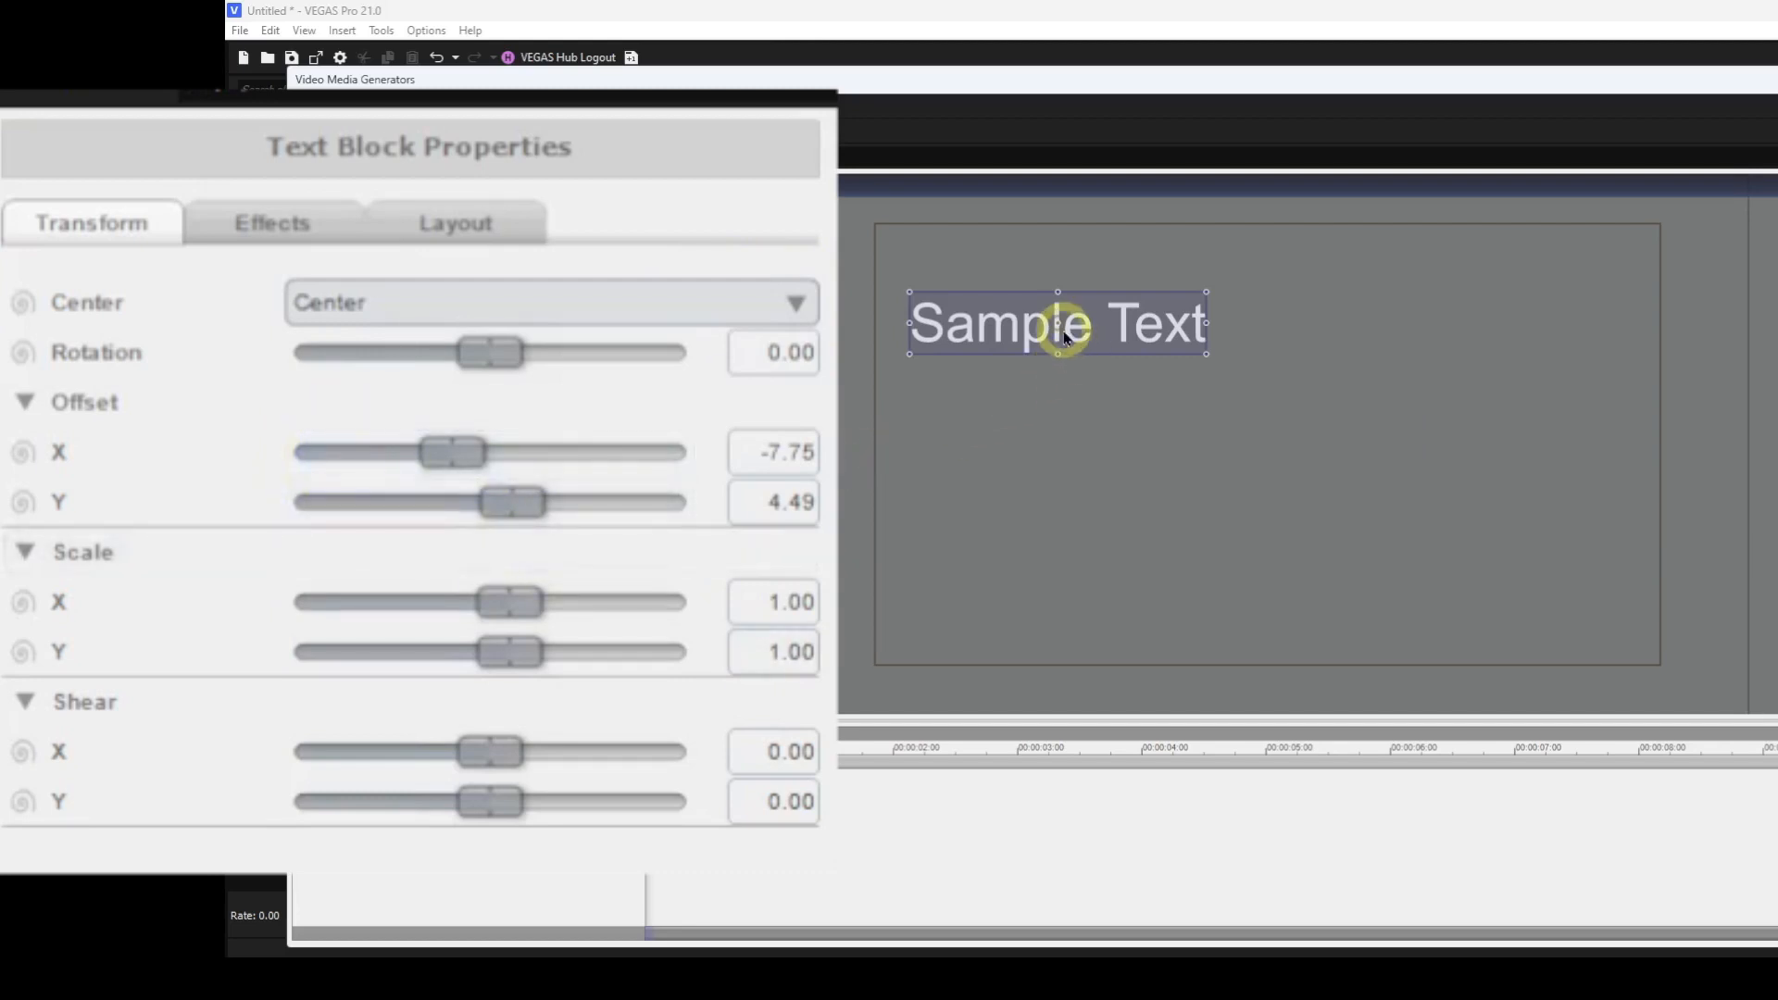
left_click_drag(1065, 338, 1313, 457)
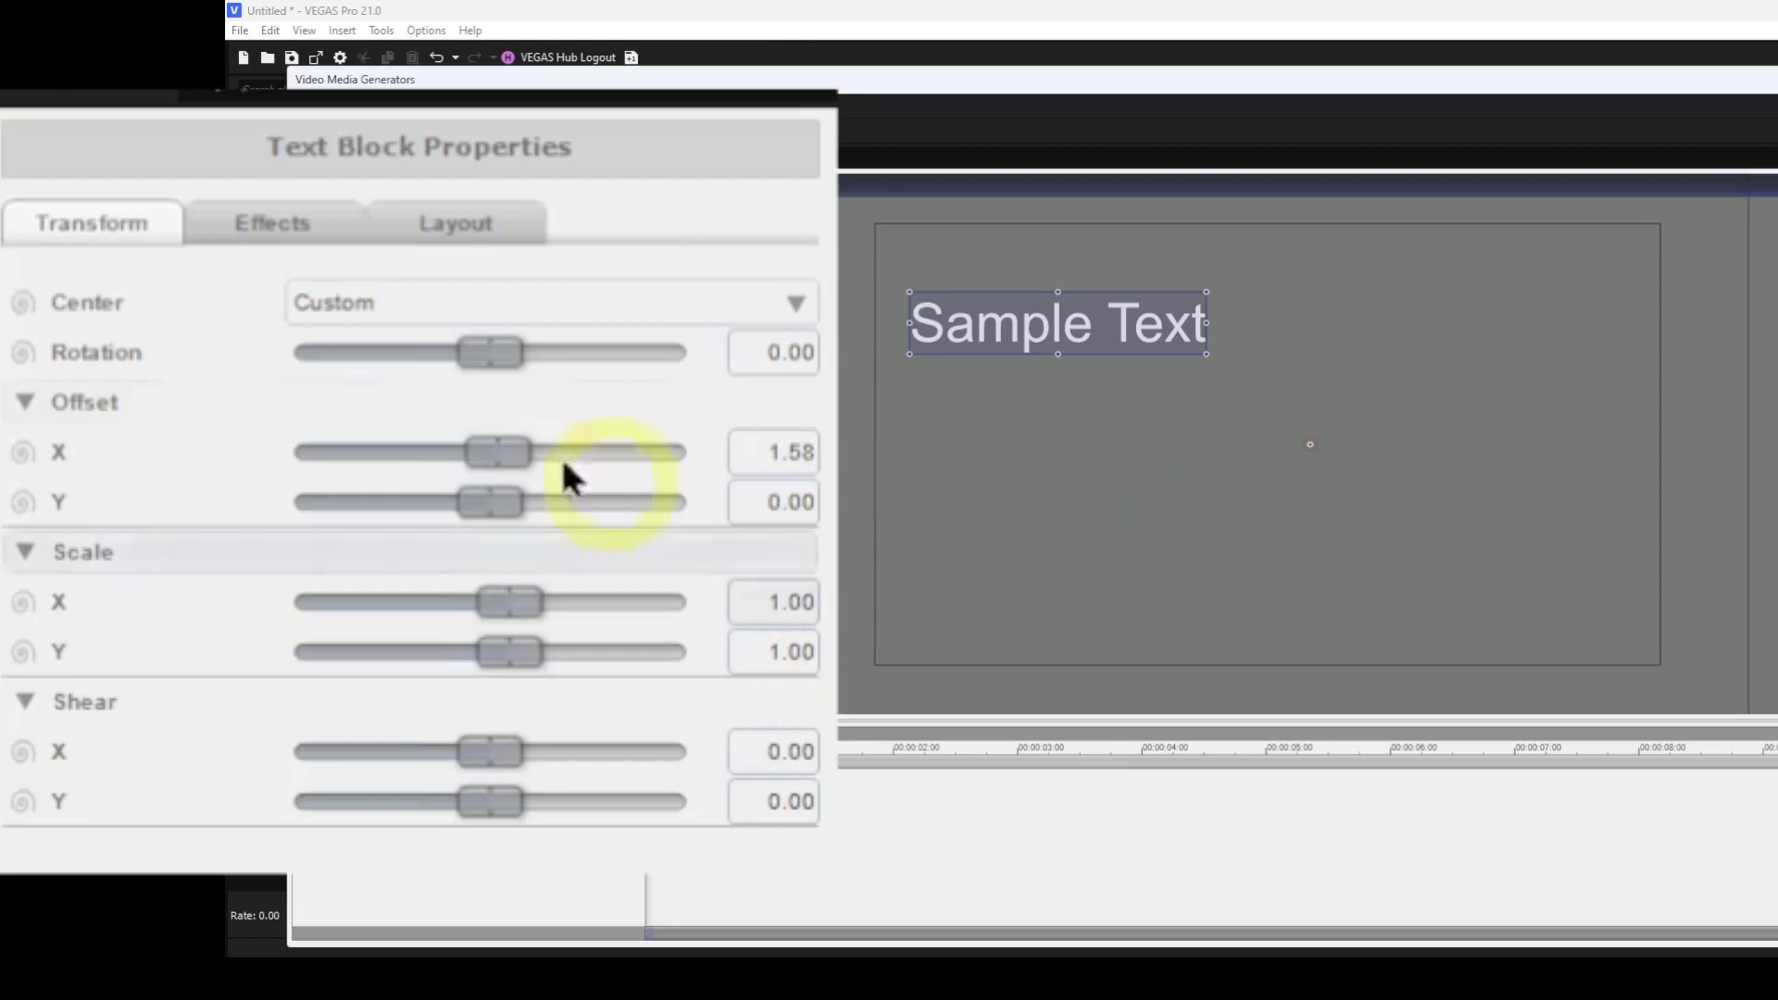
Rotate the text block to about -4.19 and reset its rotation to 0.
left_click(499, 365)
mouse_move(498, 365)
left_mouse_down()
mouse_move(401, 362)
mouse_move(496, 379)
left_mouse_up()
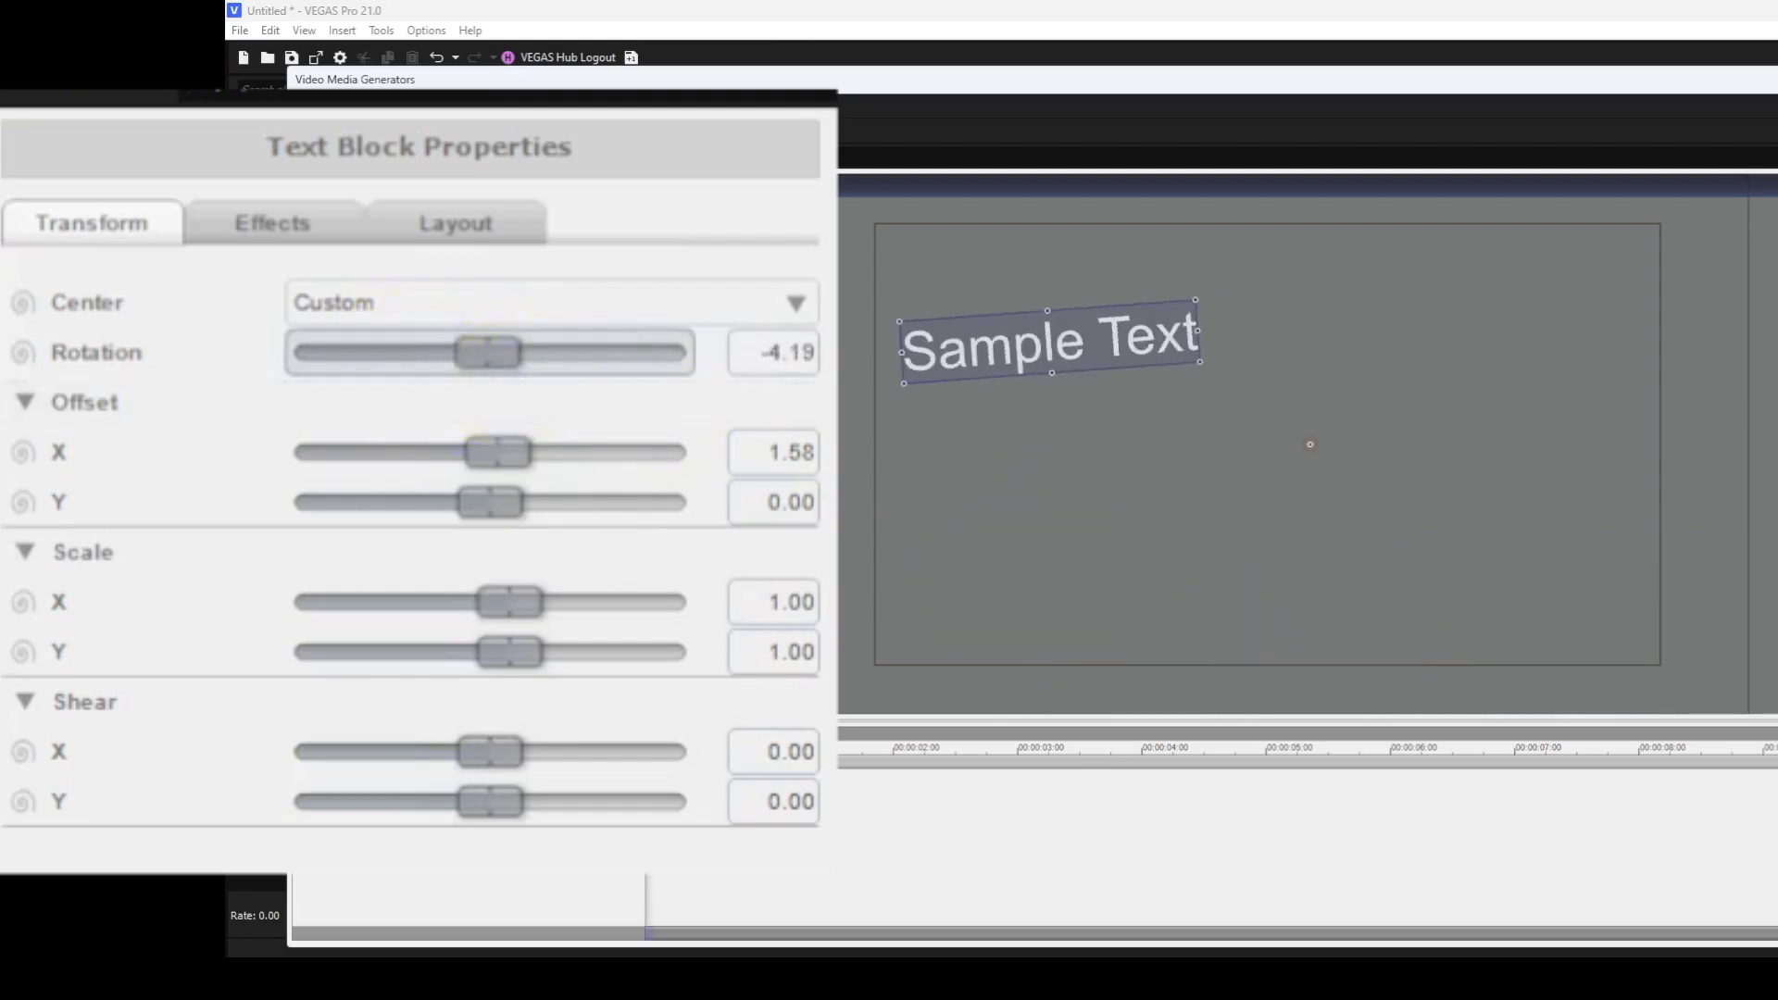
double_click(482, 355)
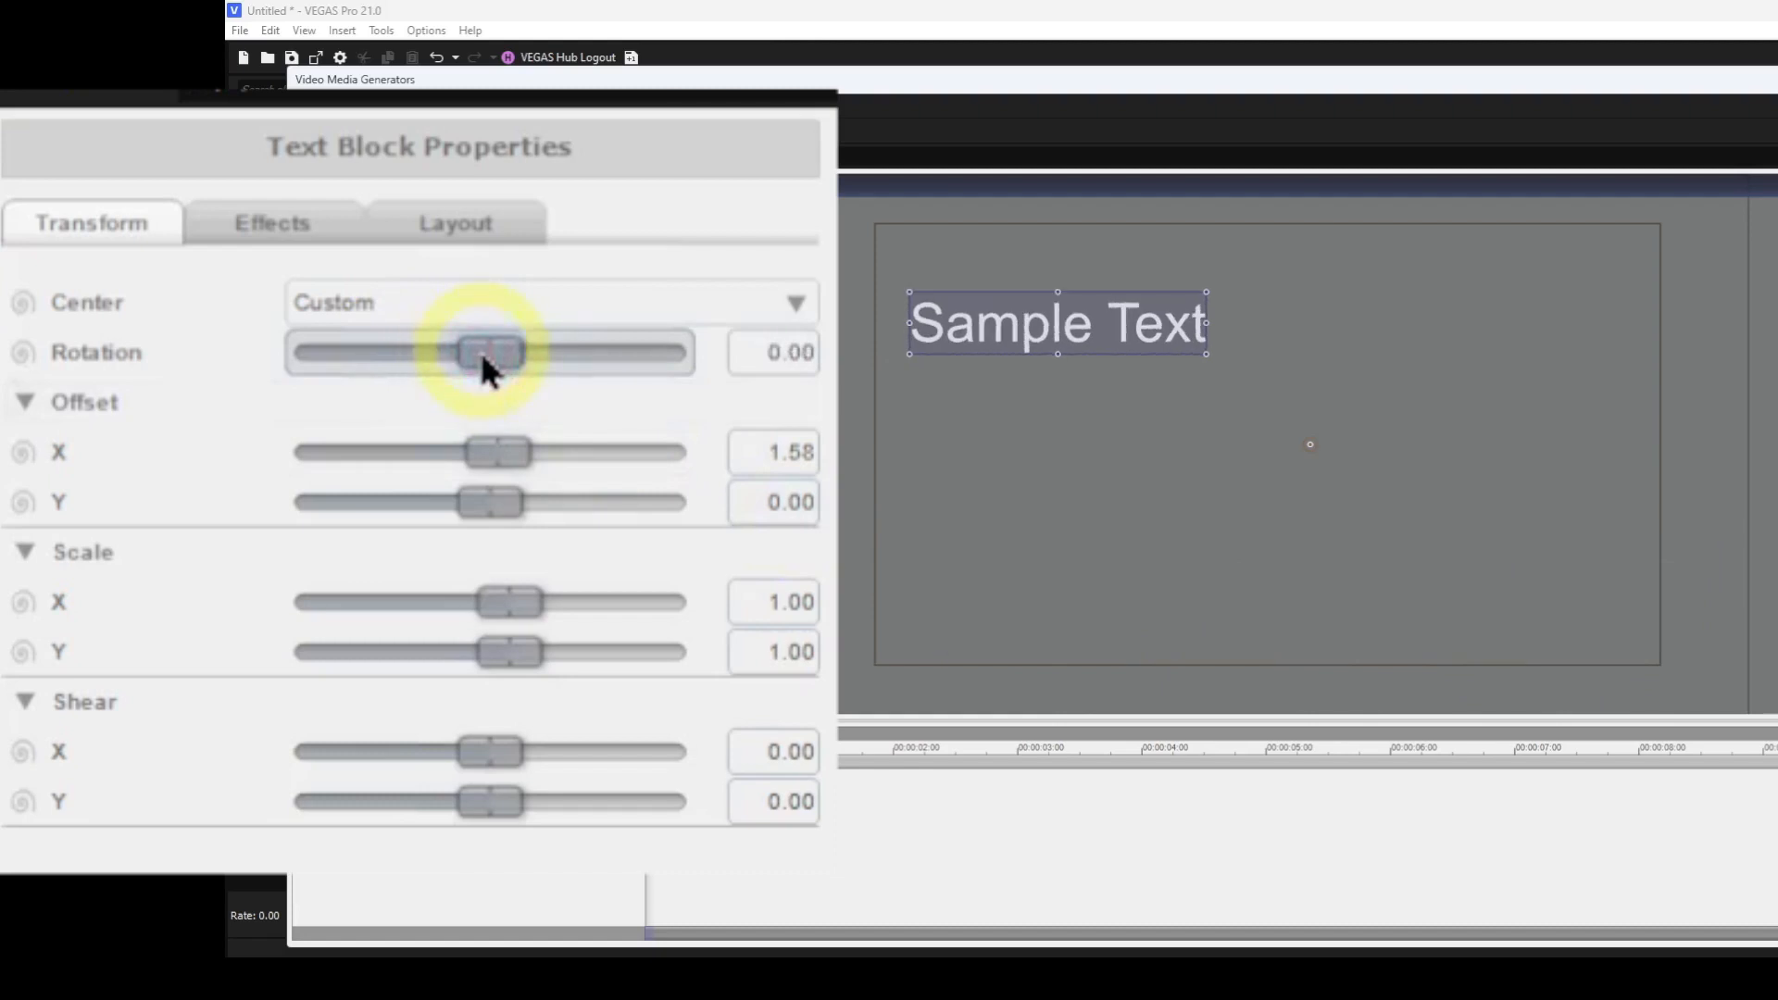
Change the text block's center to Center baseline.
left_click(795, 309)
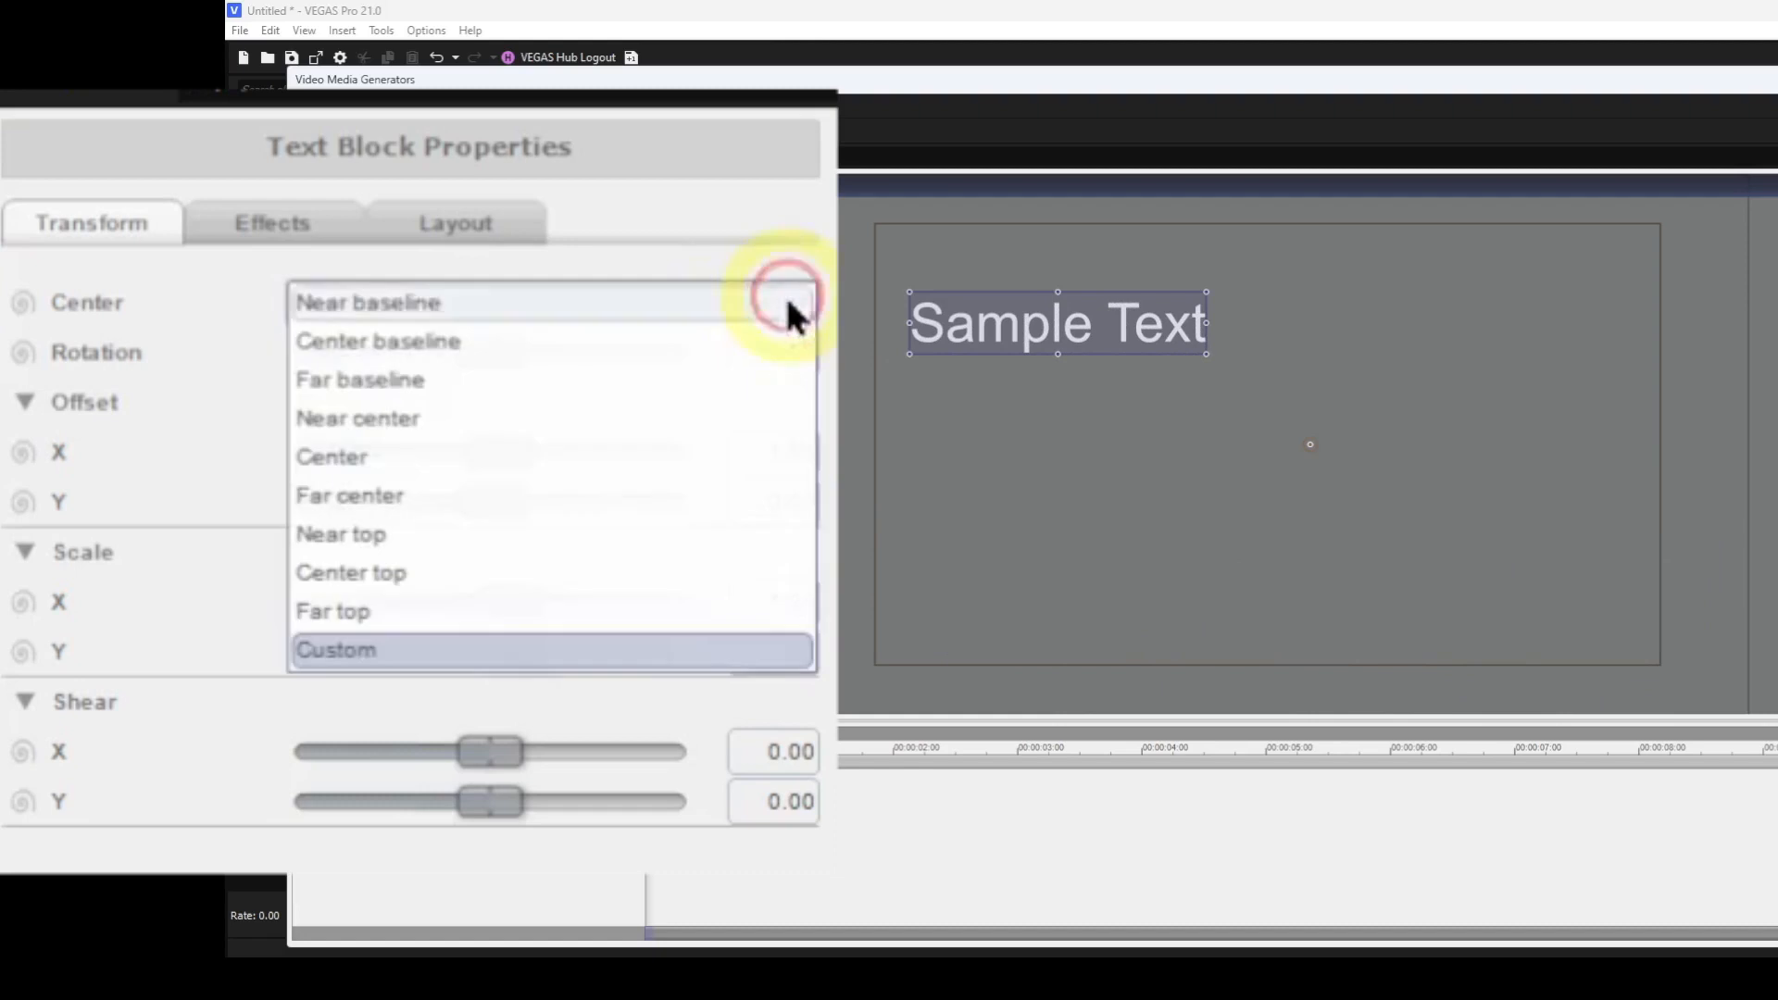
left_click(454, 339)
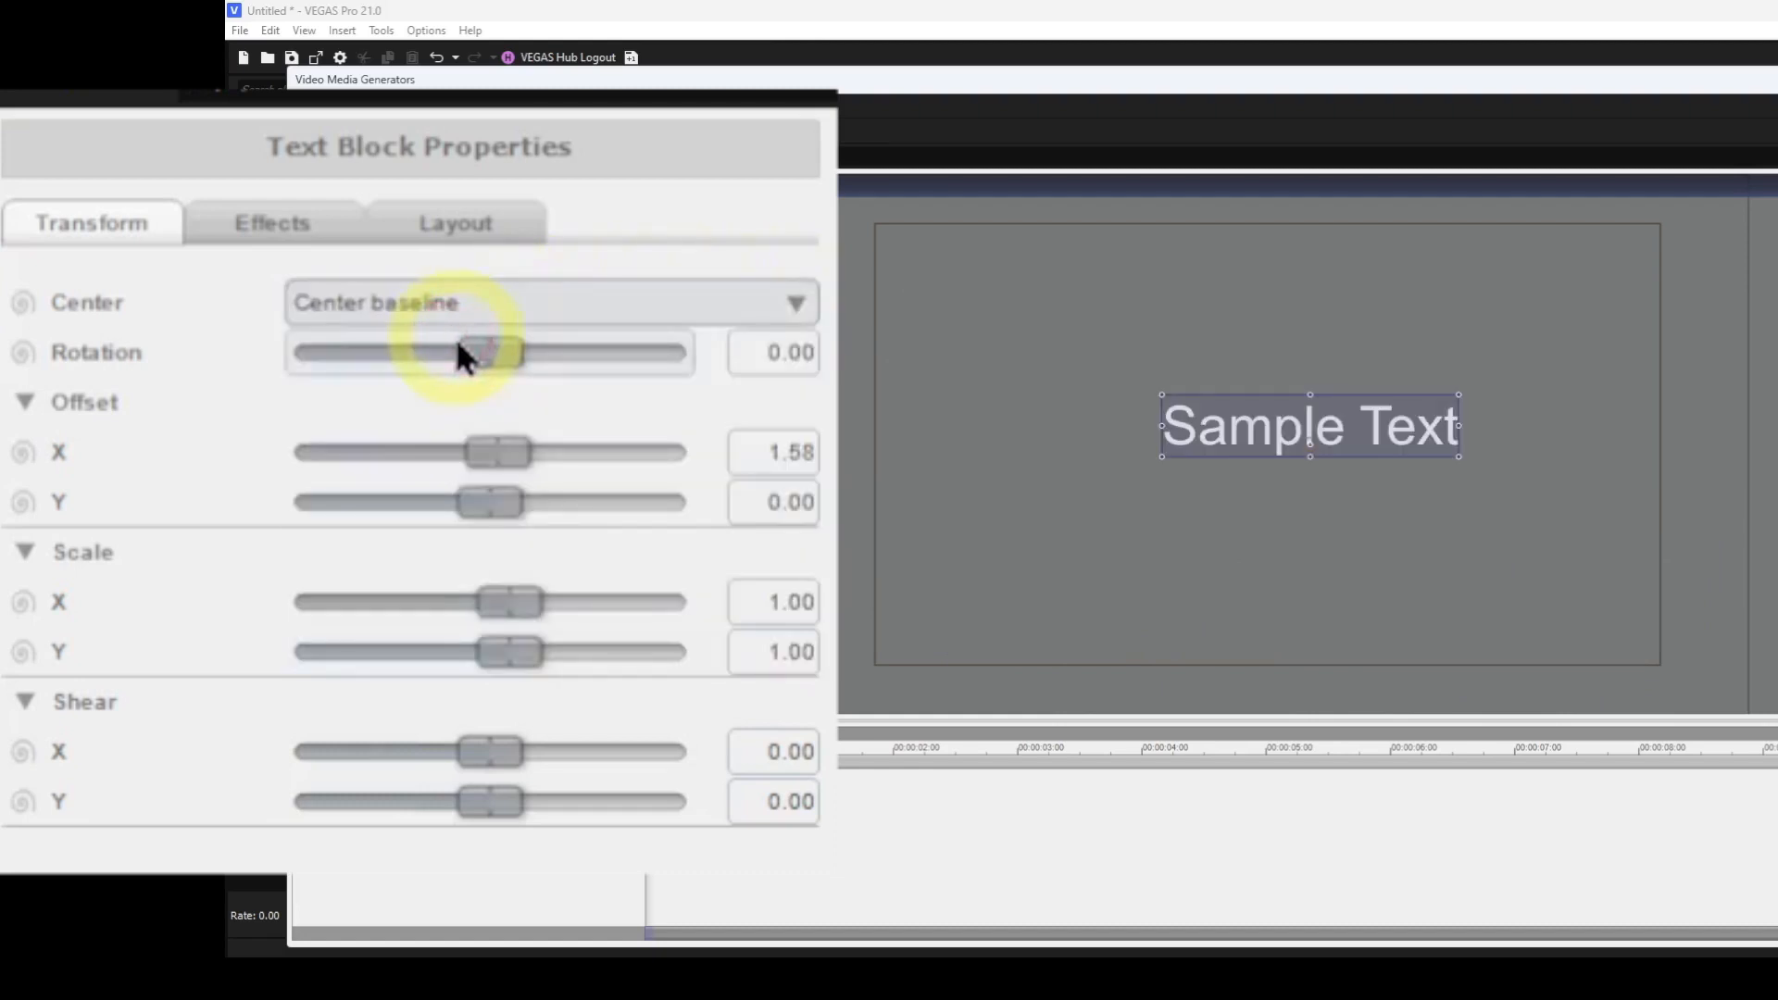
Drag the offsets to about X -1.40 and Y -5.12, then reset both offsets to 0.
double_click(499, 448)
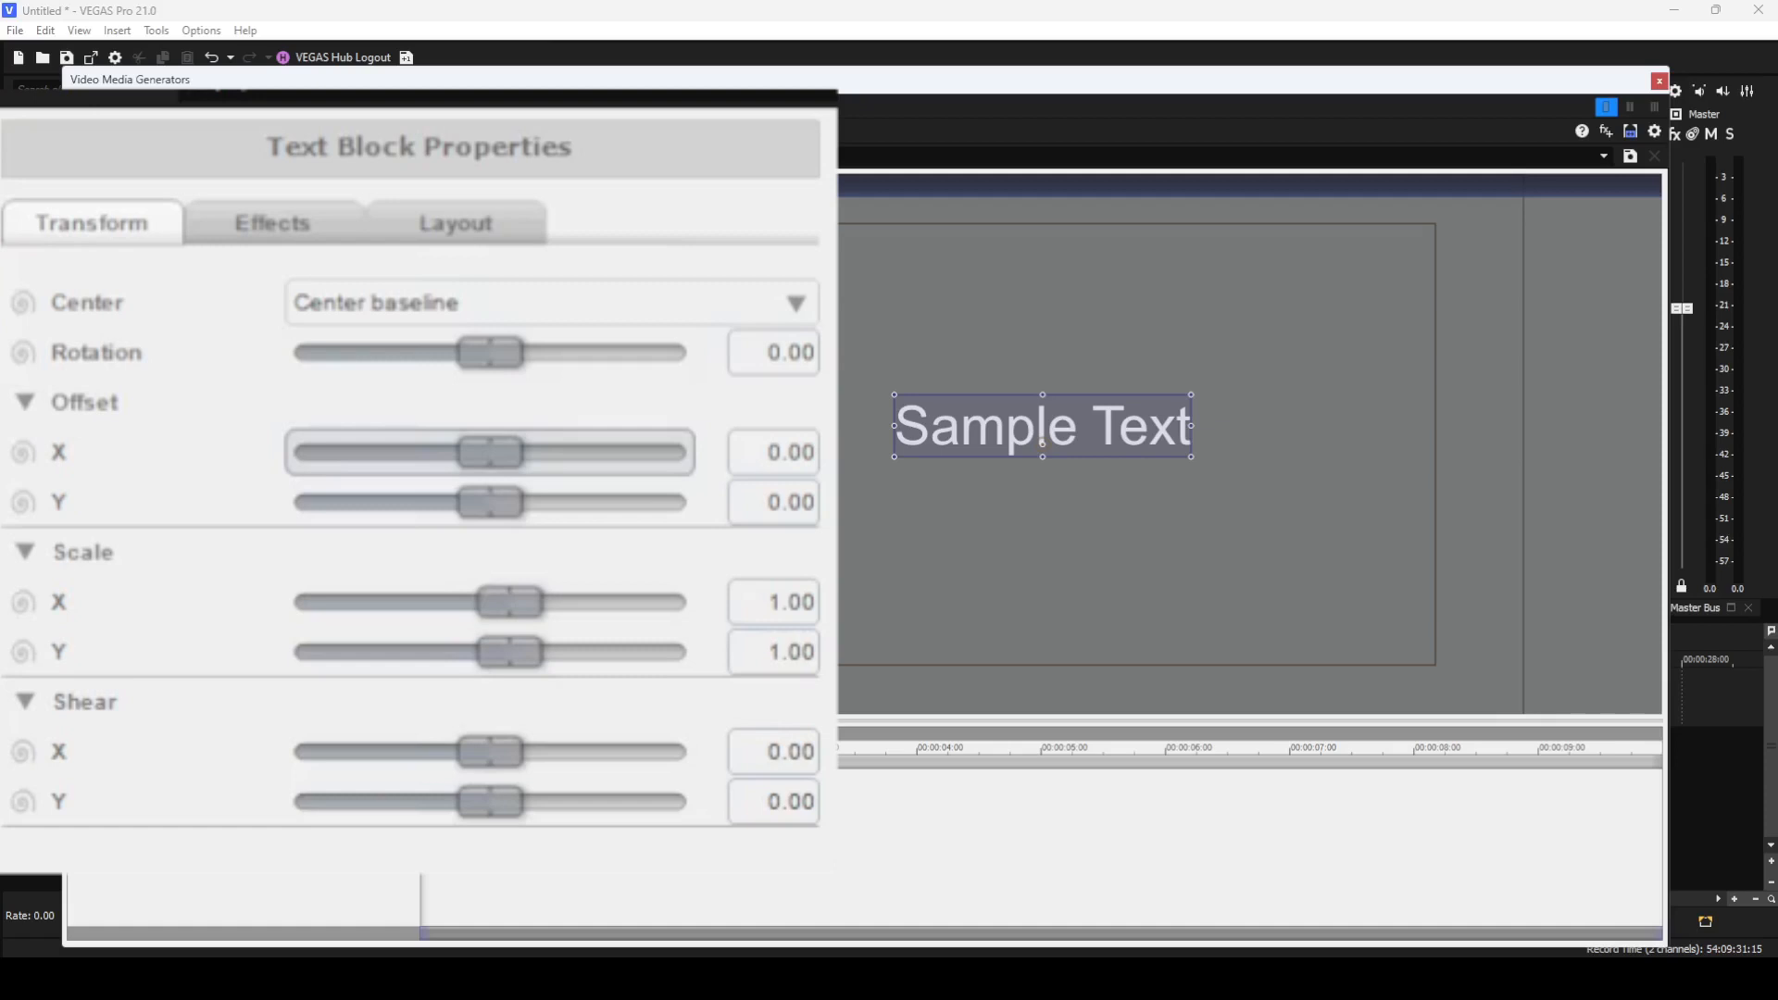
left_click_drag(478, 453, 474, 500)
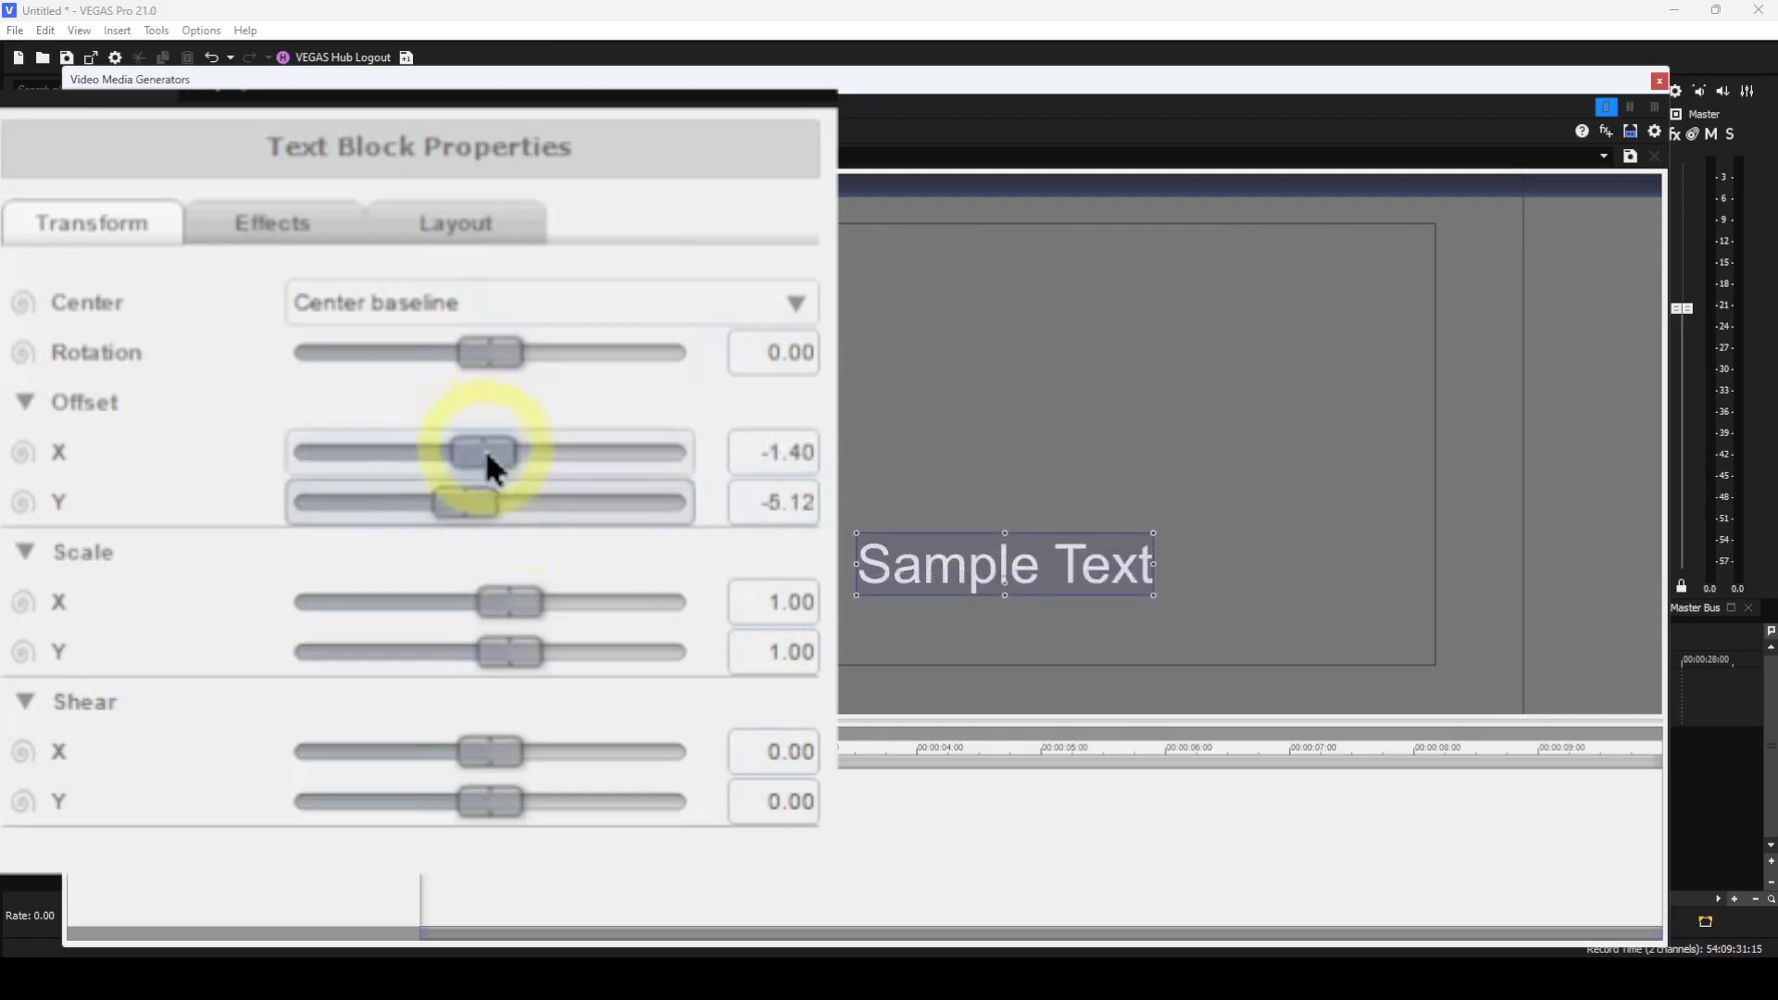
double_click(483, 448)
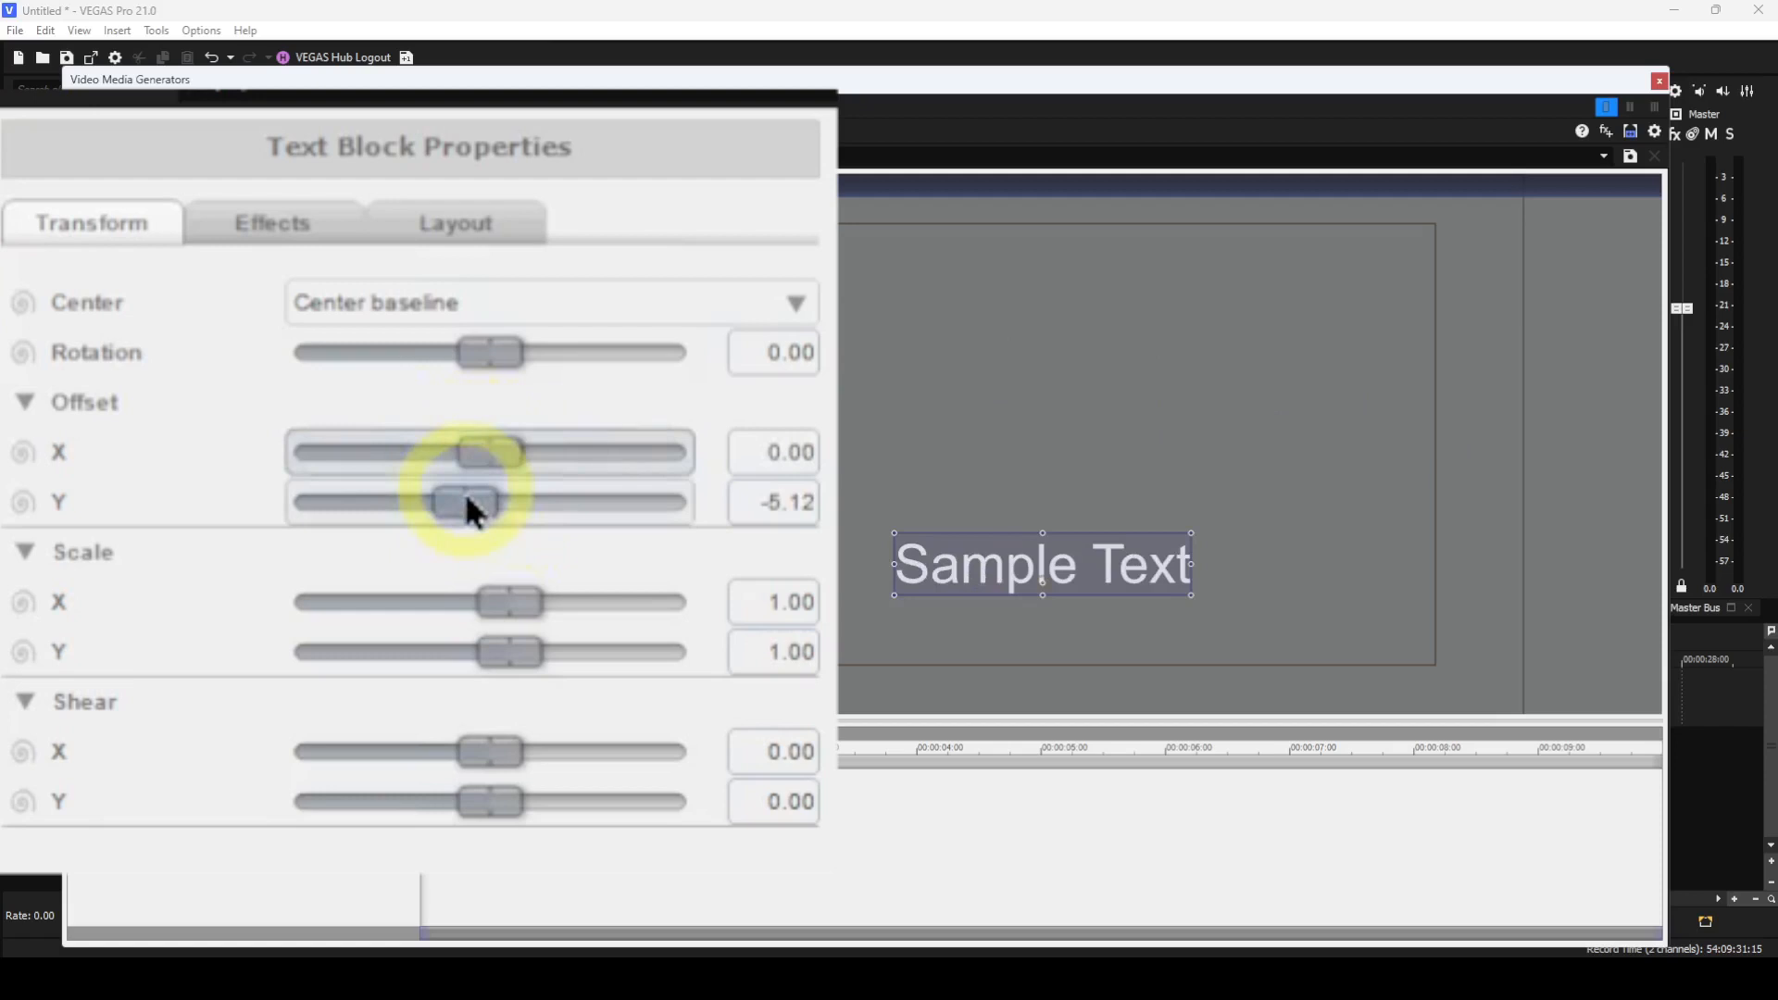
double_click(464, 492)
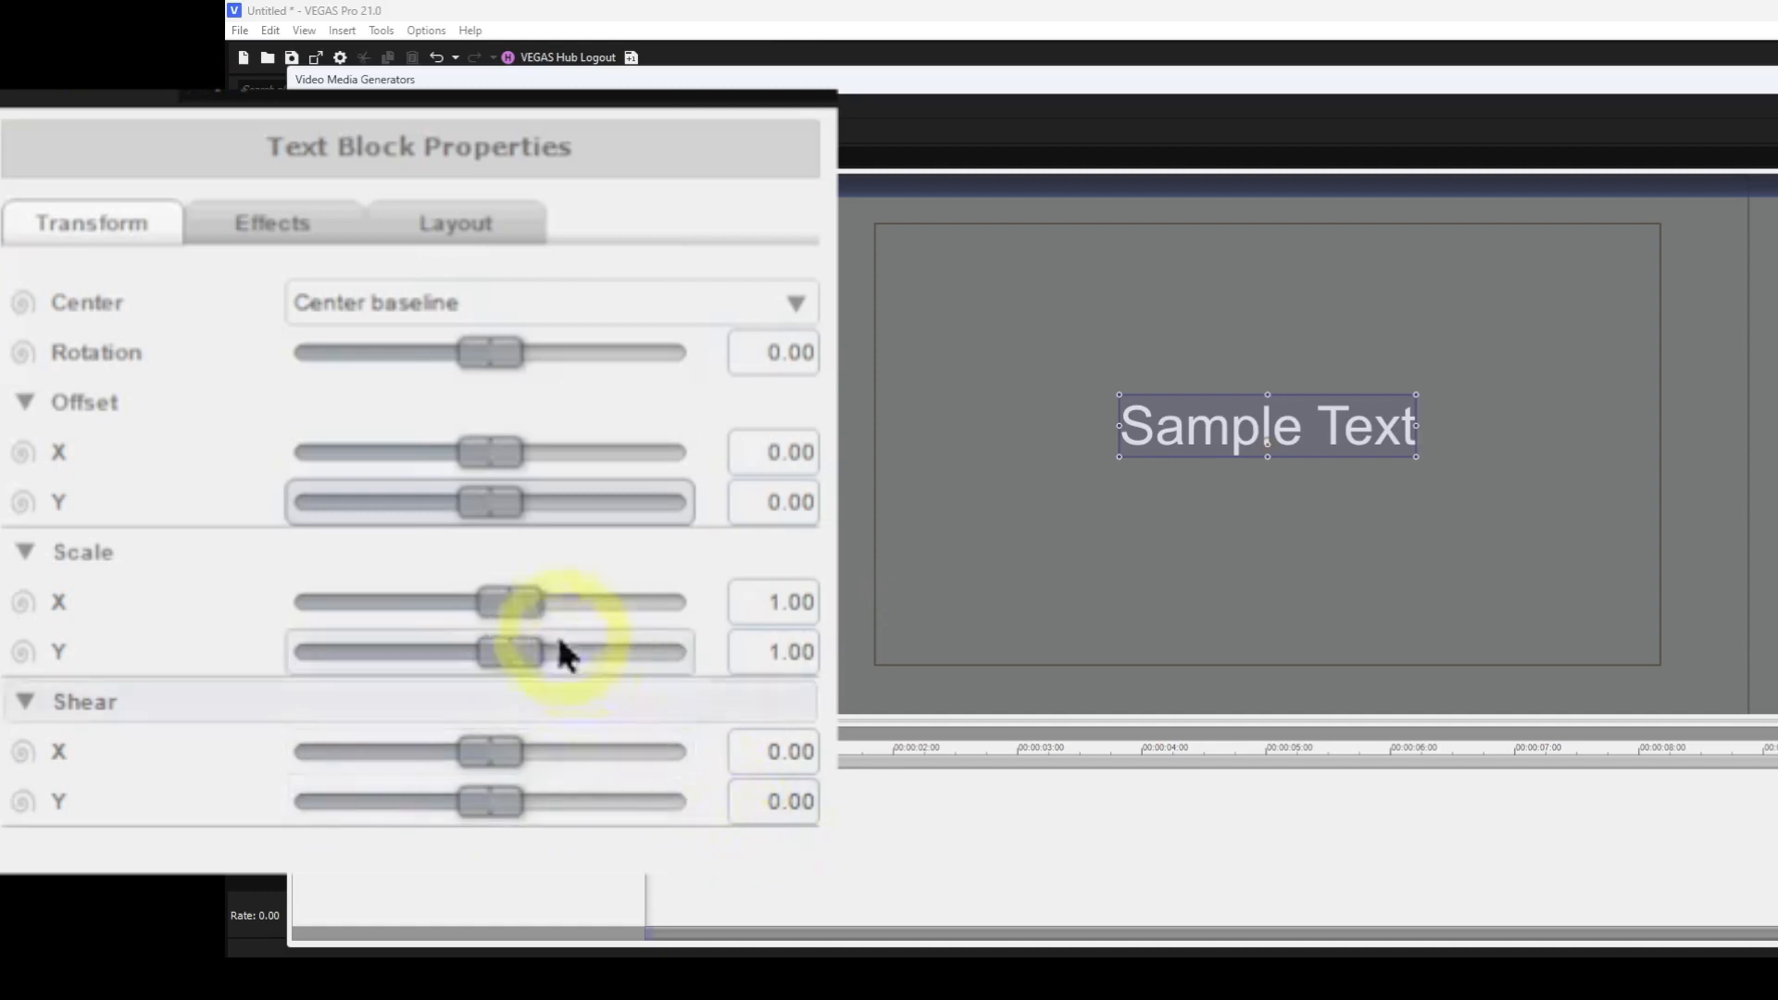
Flip the text with Scale X about -1.79 and Scale Y about -1.67, then reset both scales to 1.00.
left_click_drag(514, 606, 532, 608)
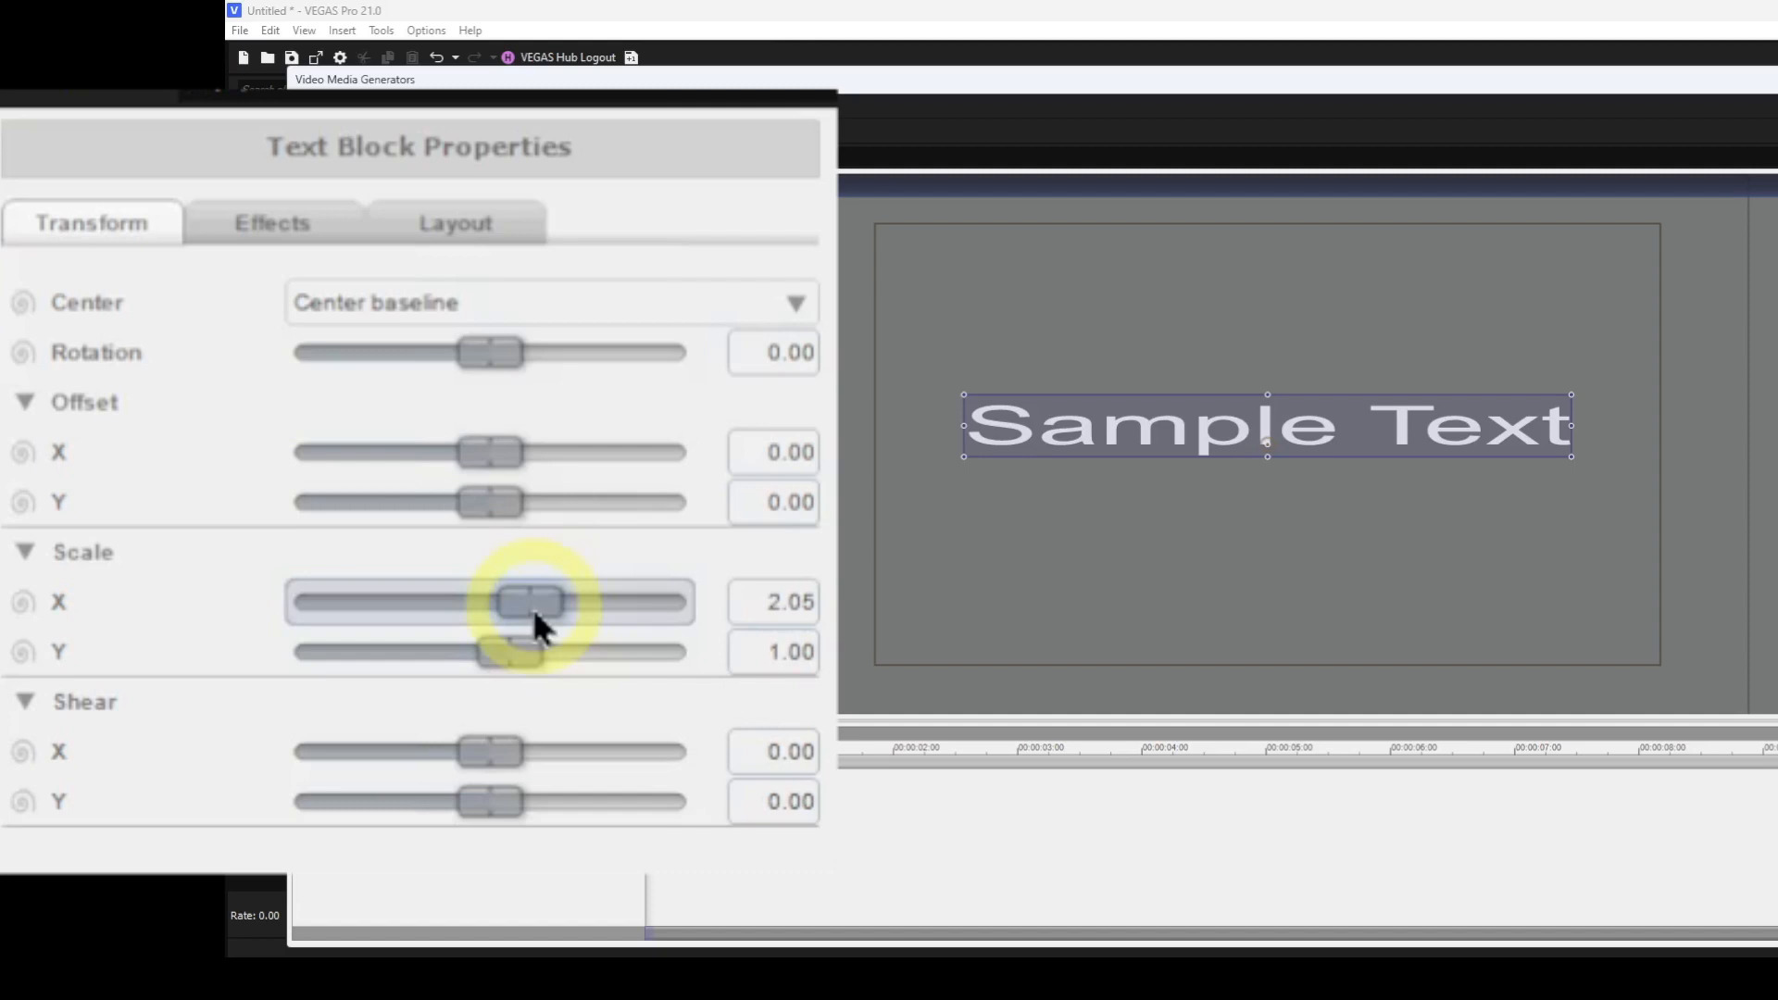
left_click_drag(532, 608, 461, 626)
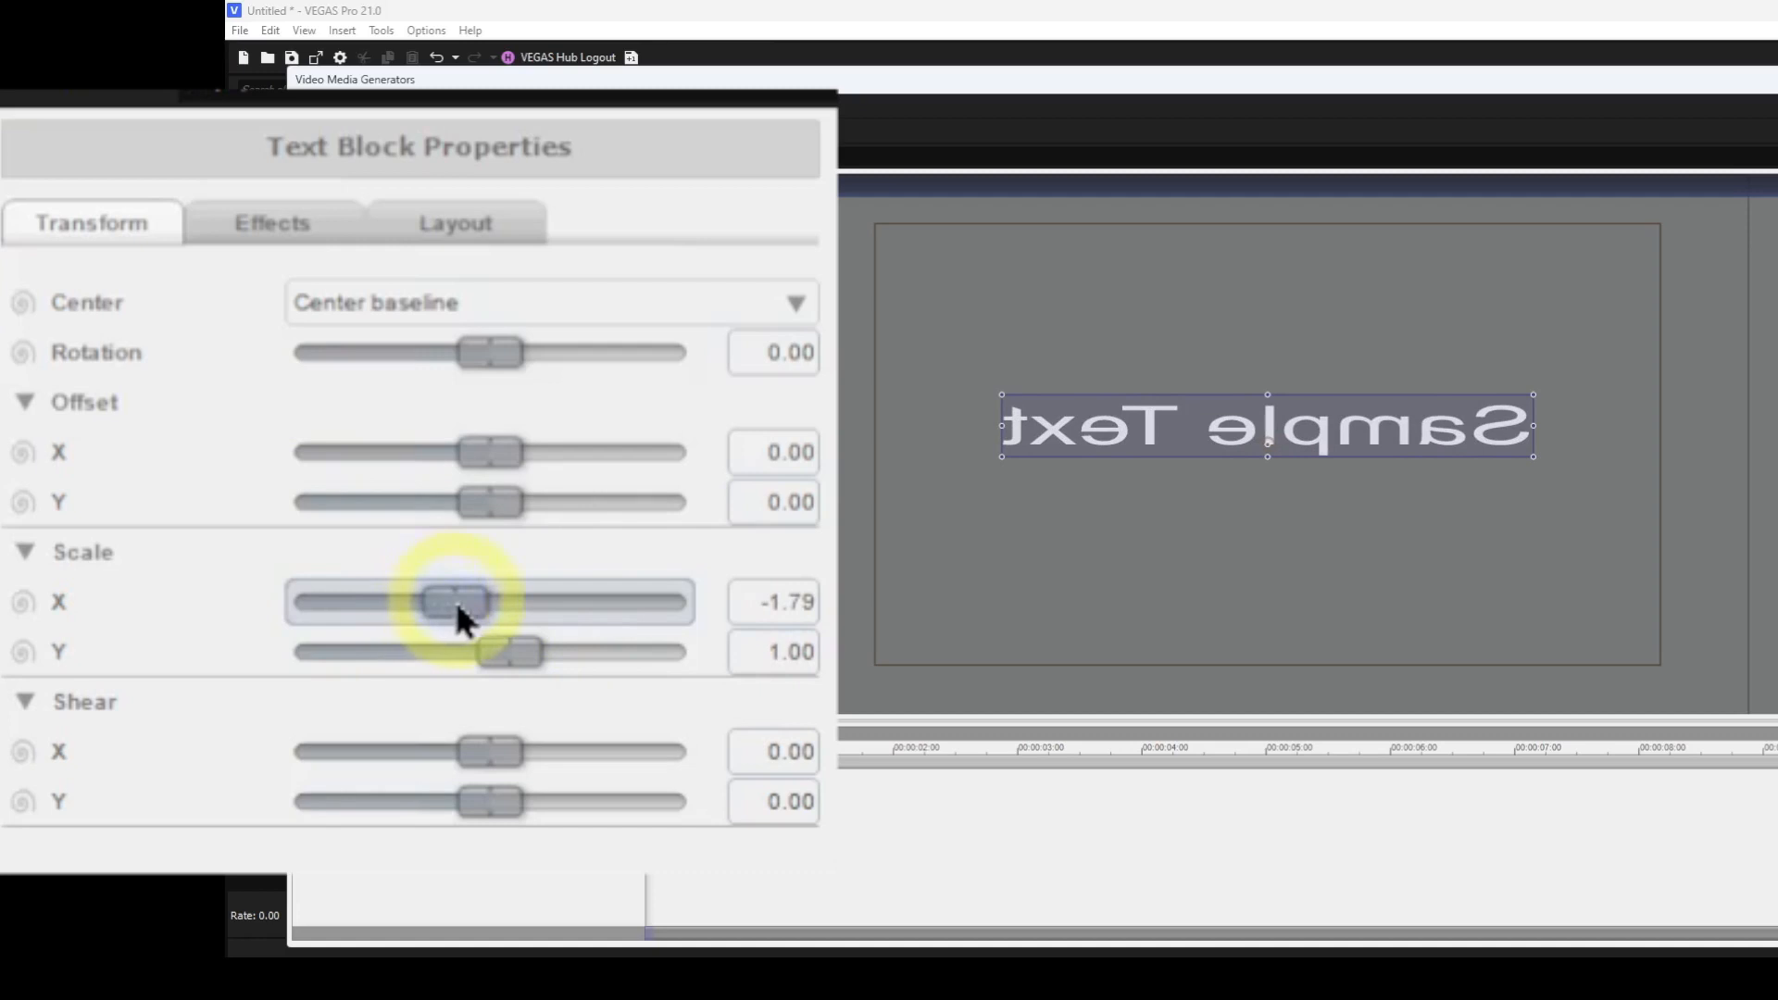
left_click_drag(509, 642, 458, 631)
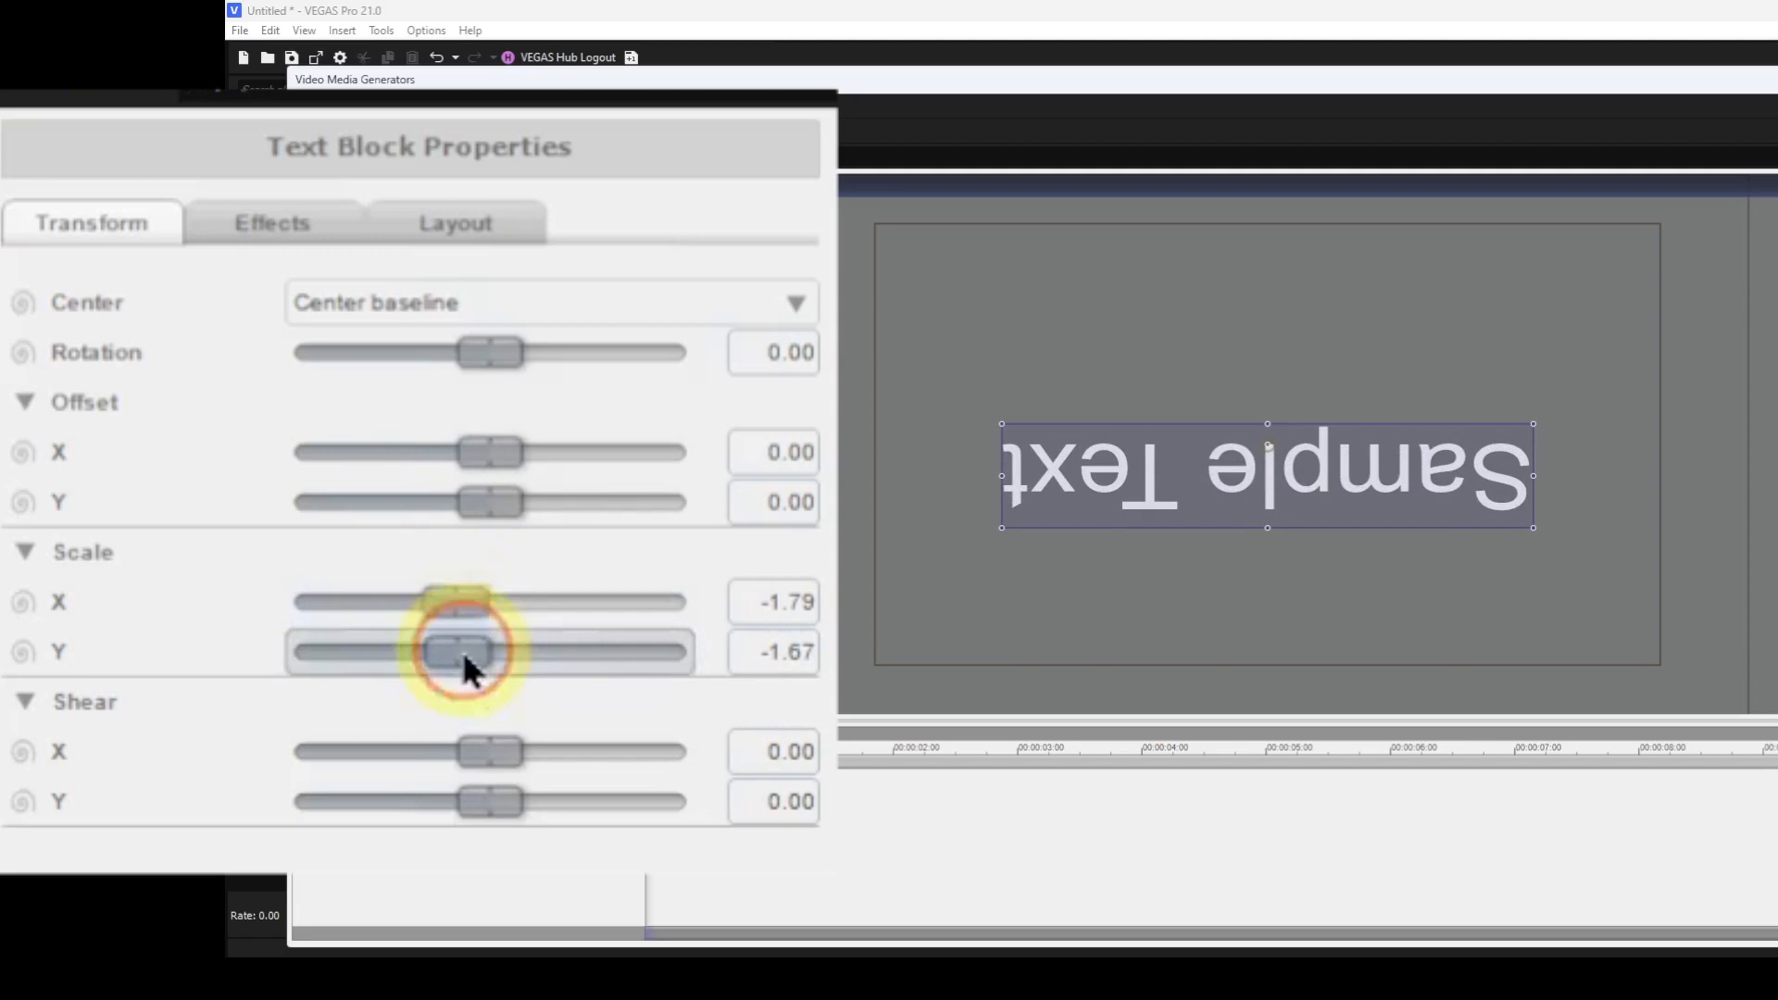
double_click(460, 647)
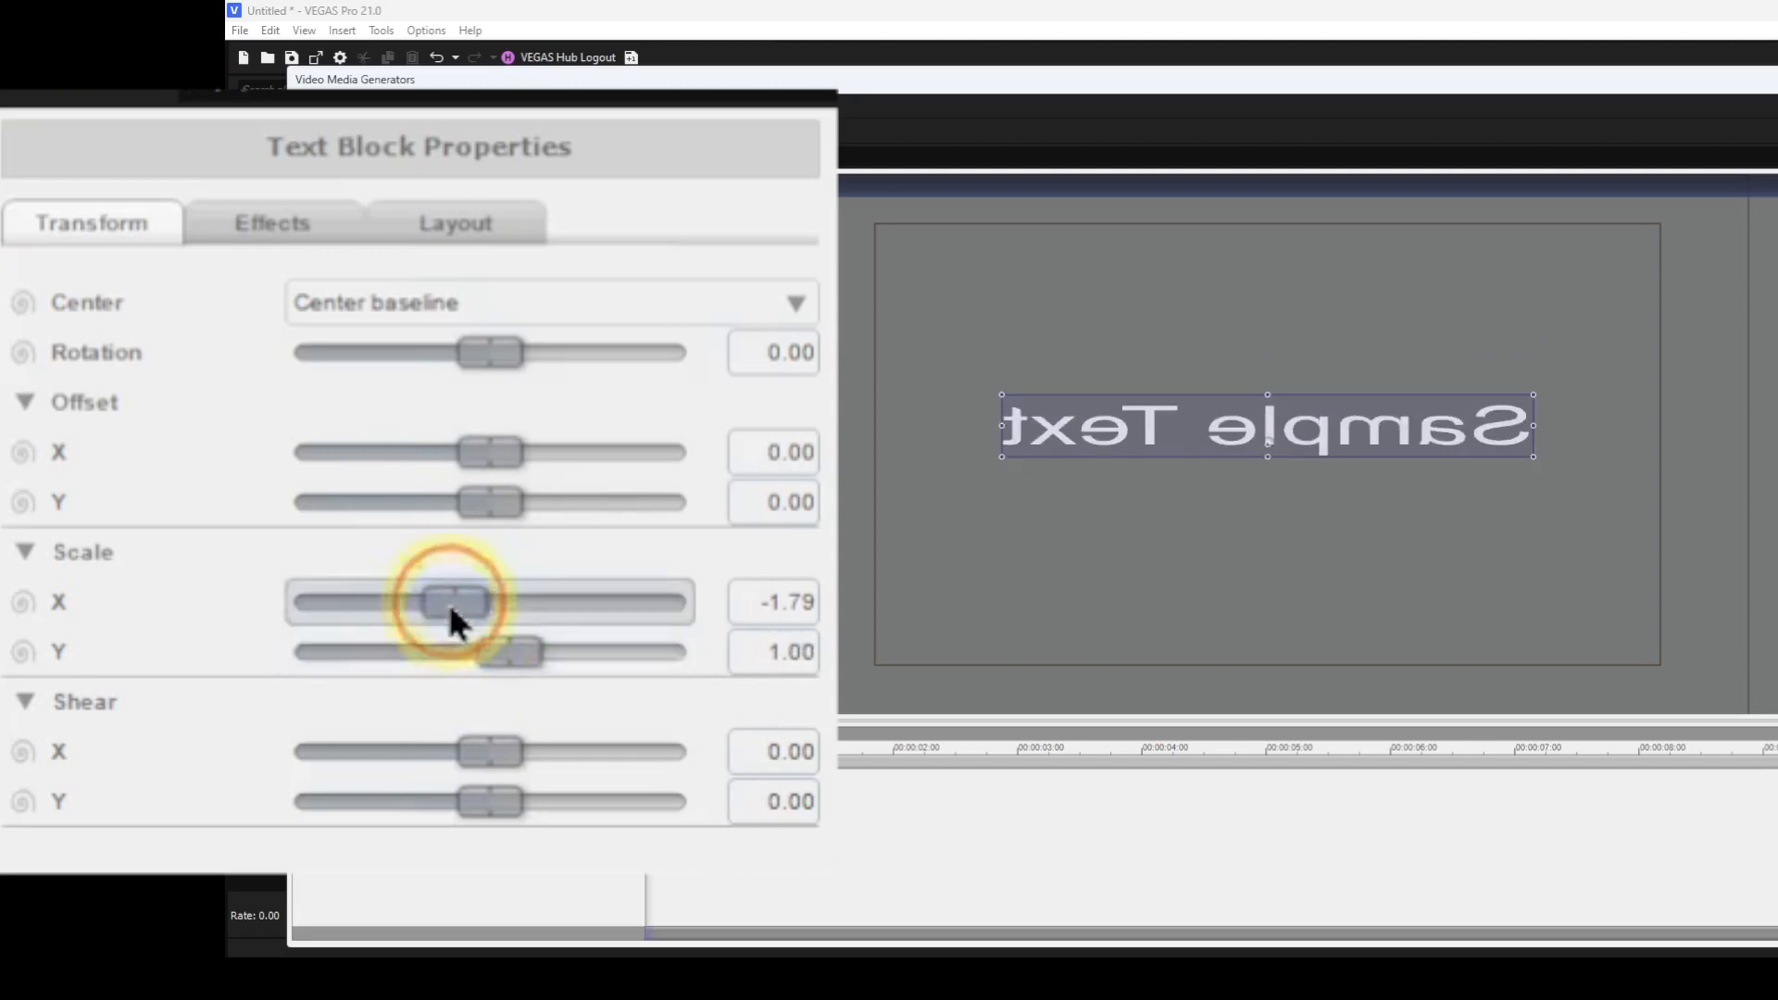
double_click(449, 604)
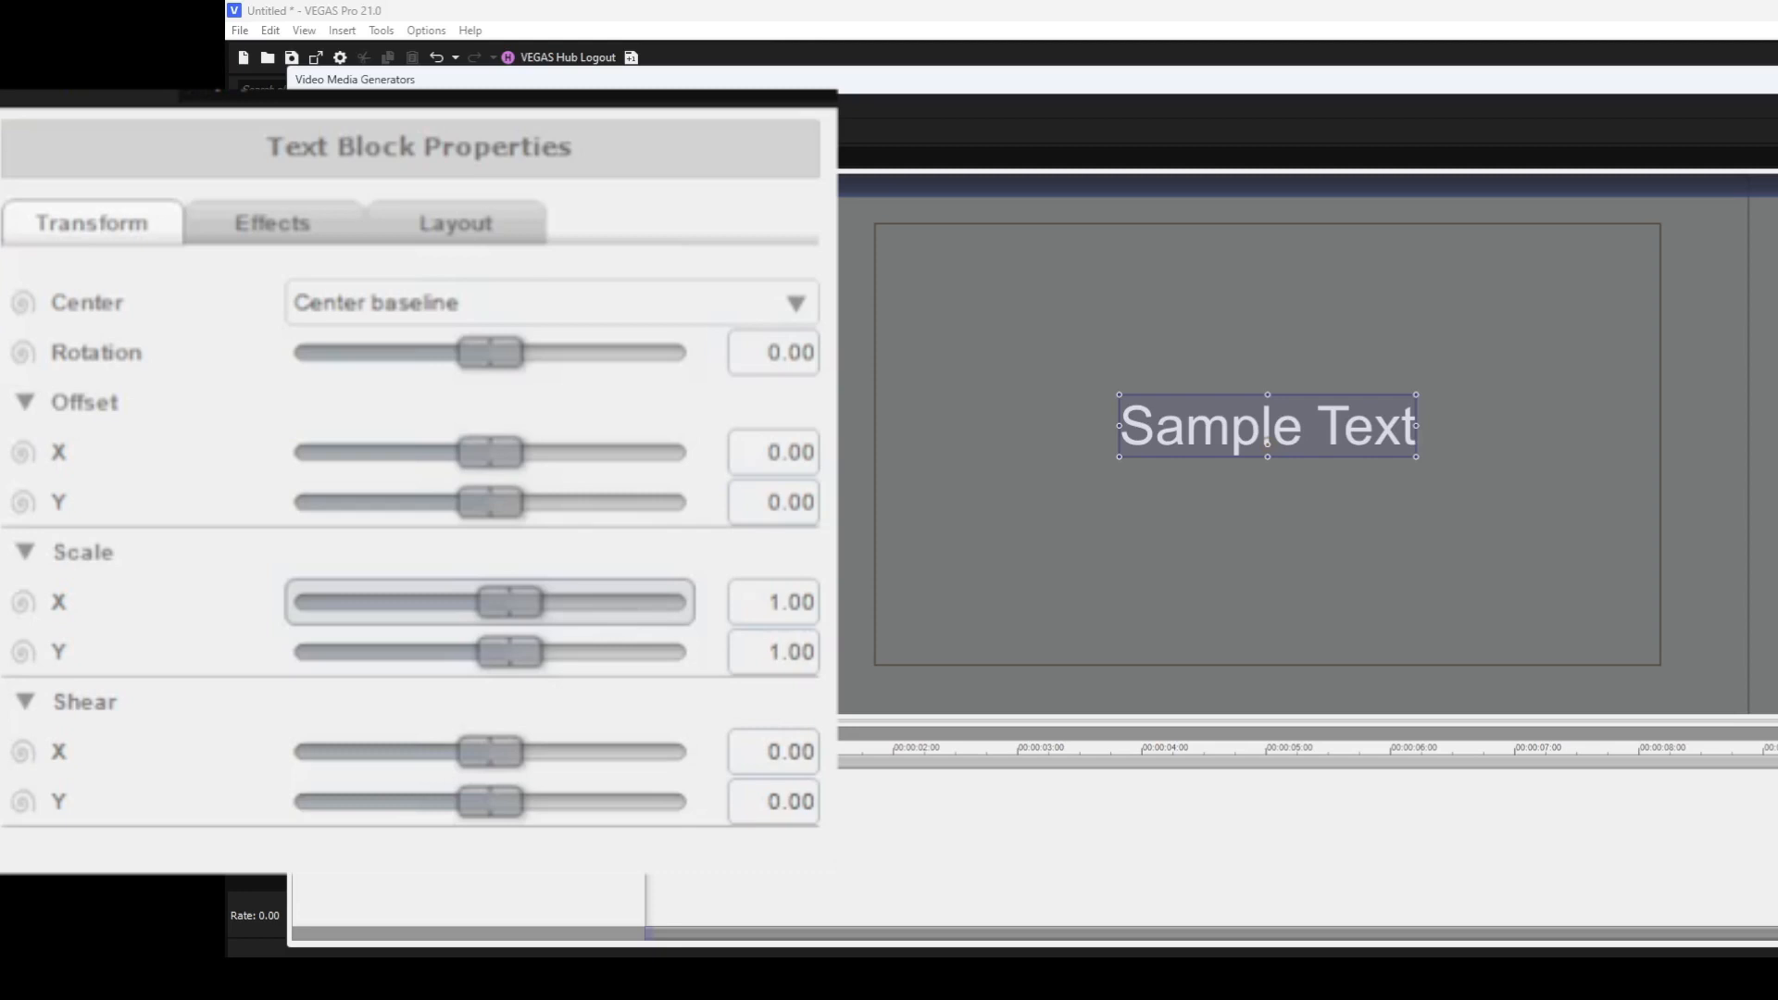
Shear the text to about X 0.23 and Y 0.87, then reset both shear values to 0.
left_click(500, 758)
left_click_drag(502, 759, 523, 794)
left_click(482, 789)
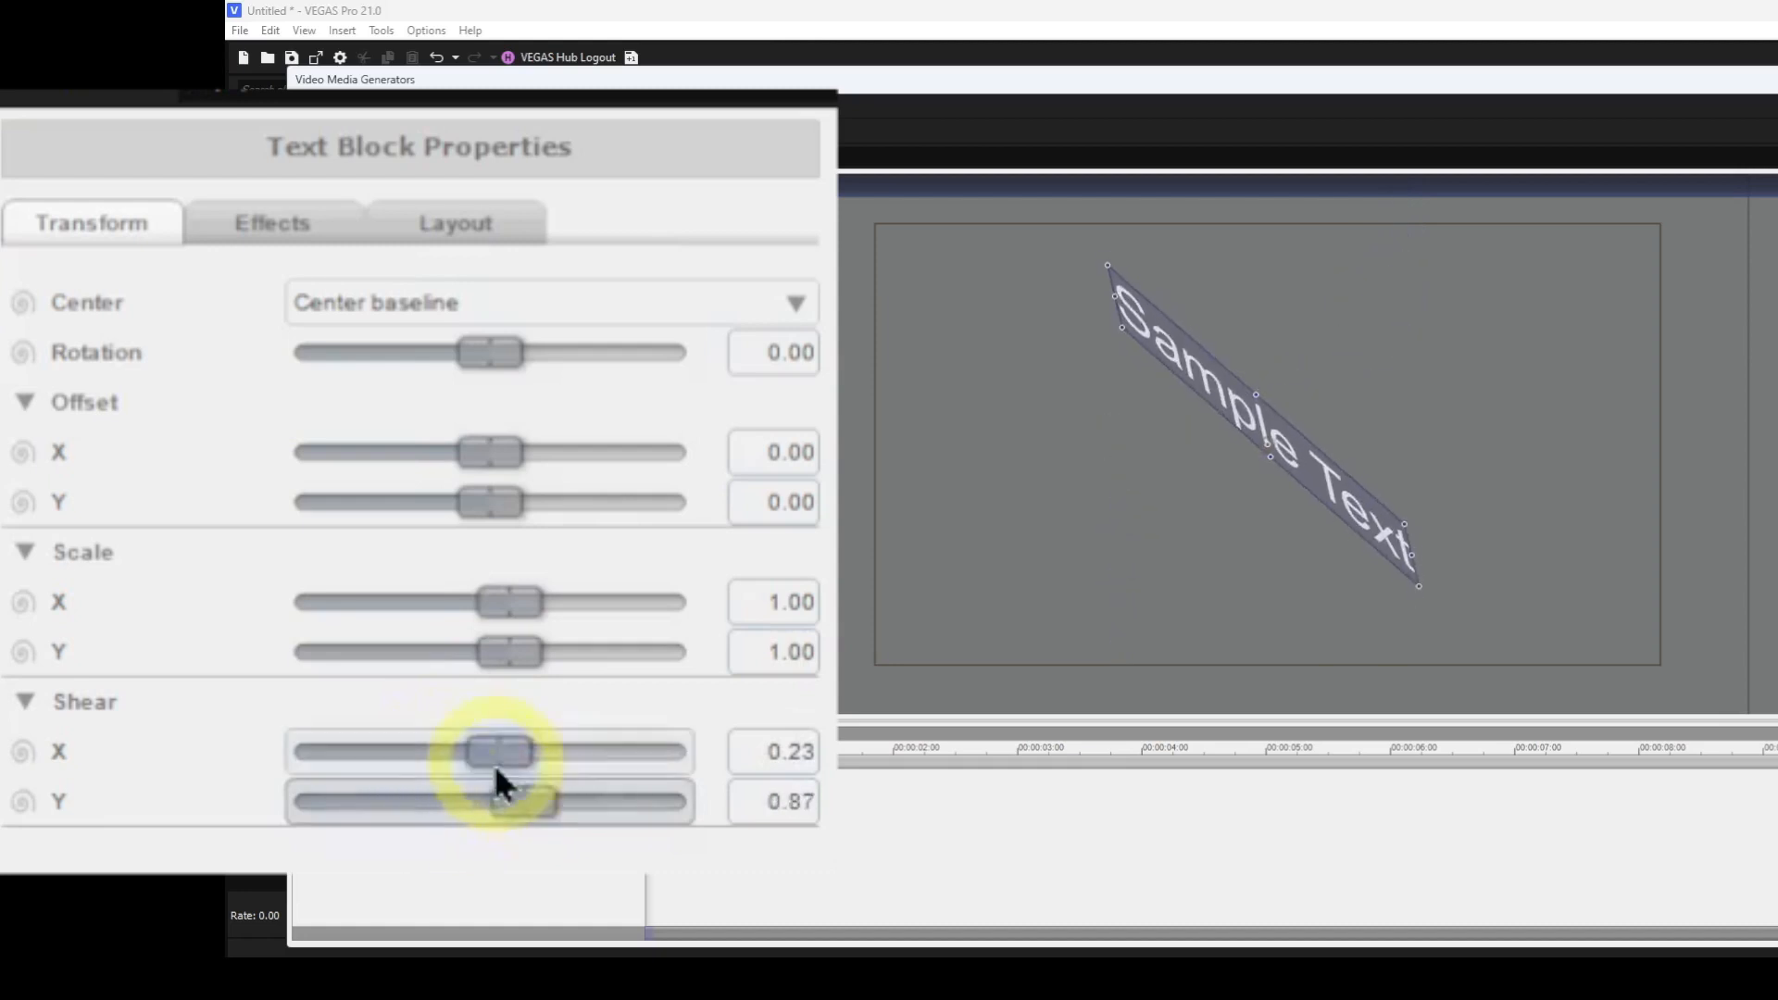
left_click(501, 758)
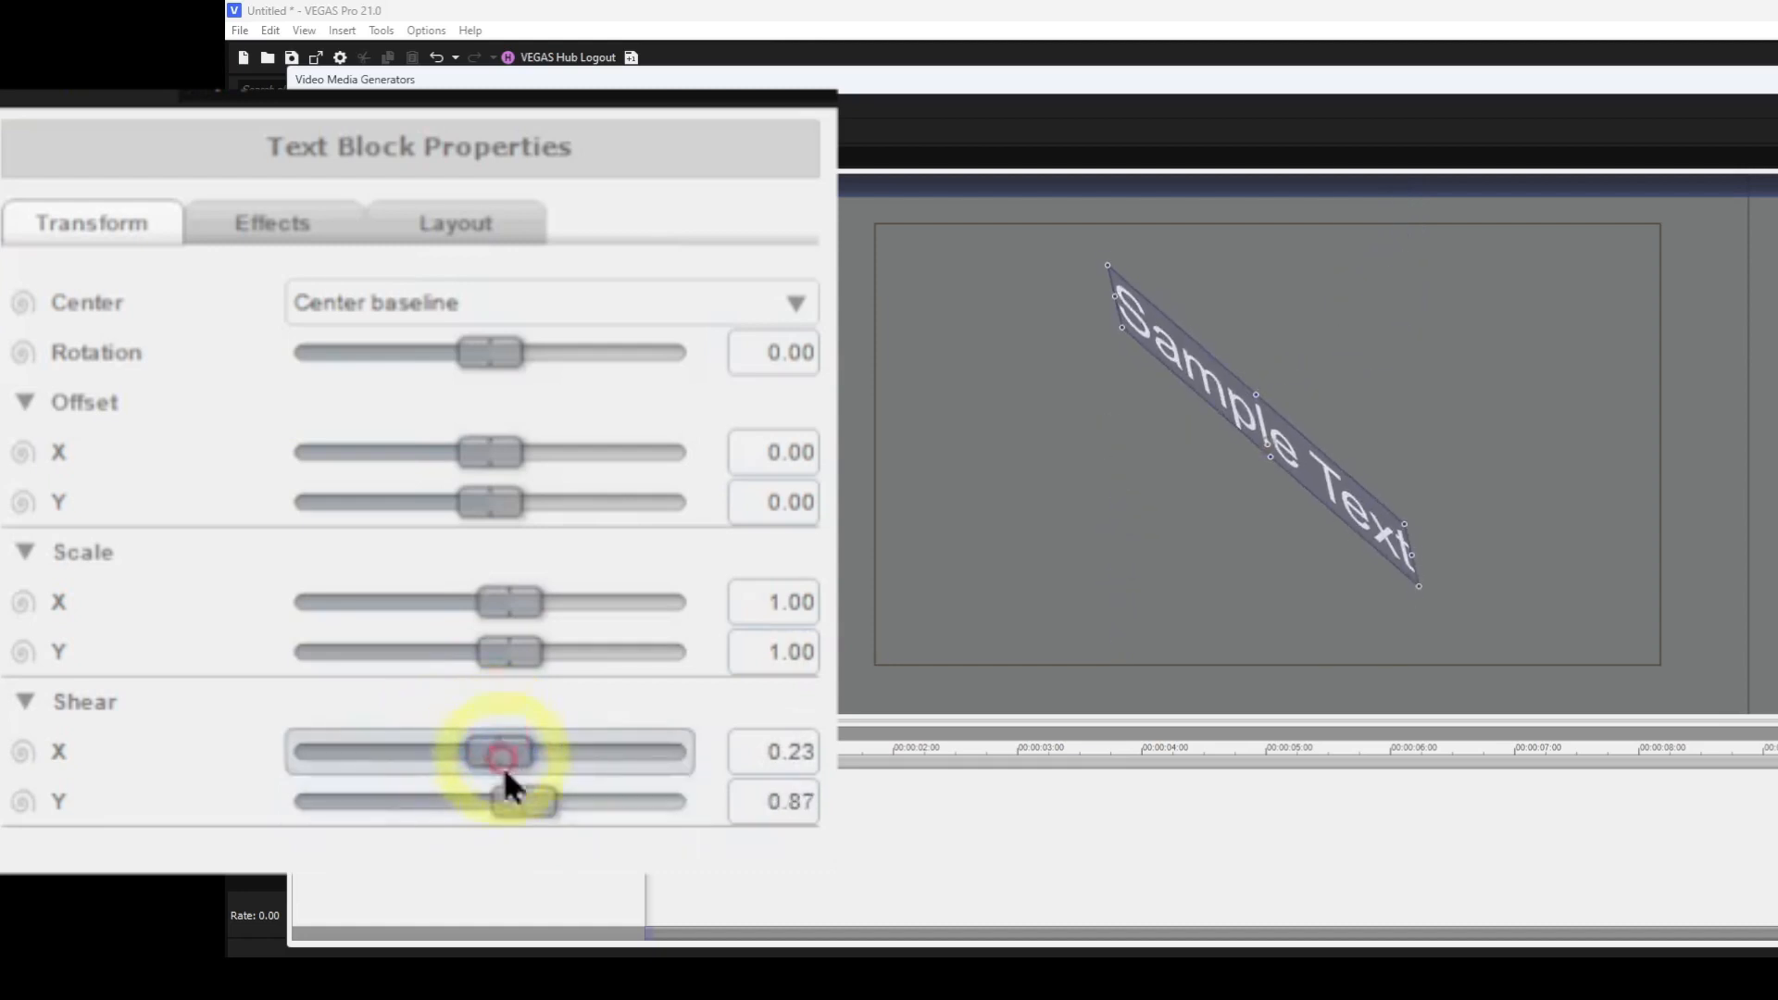
double_click(518, 797)
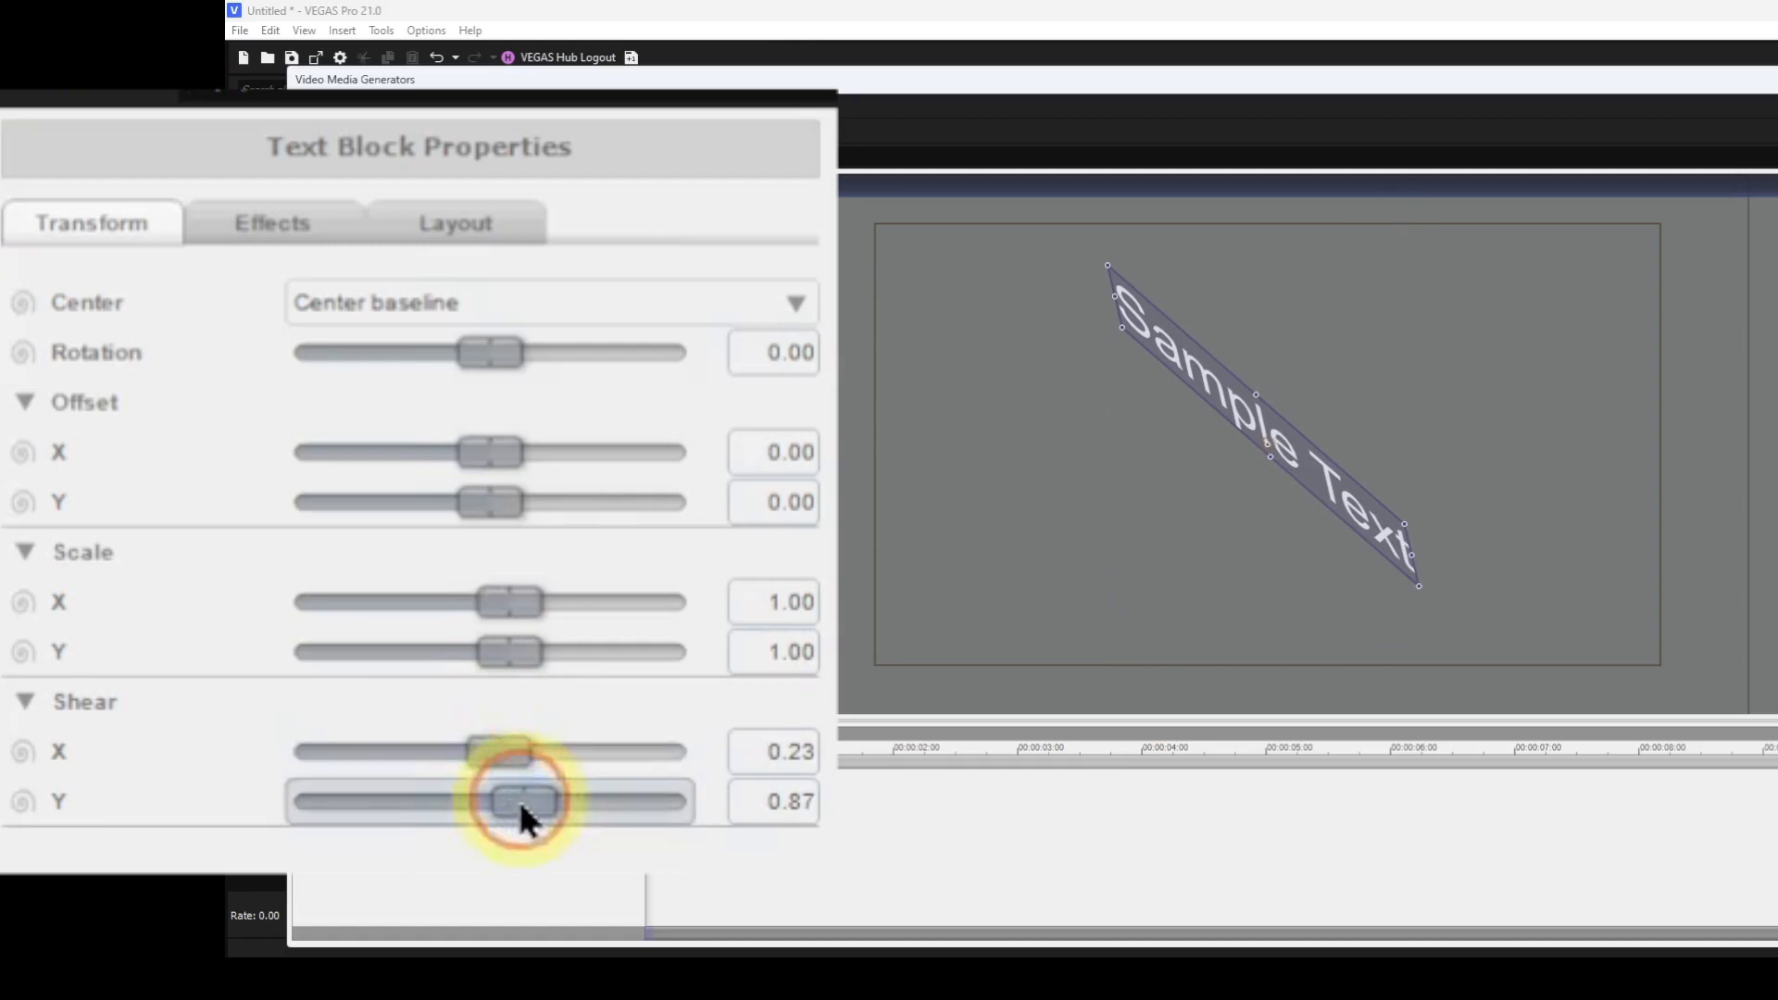
double_click(503, 753)
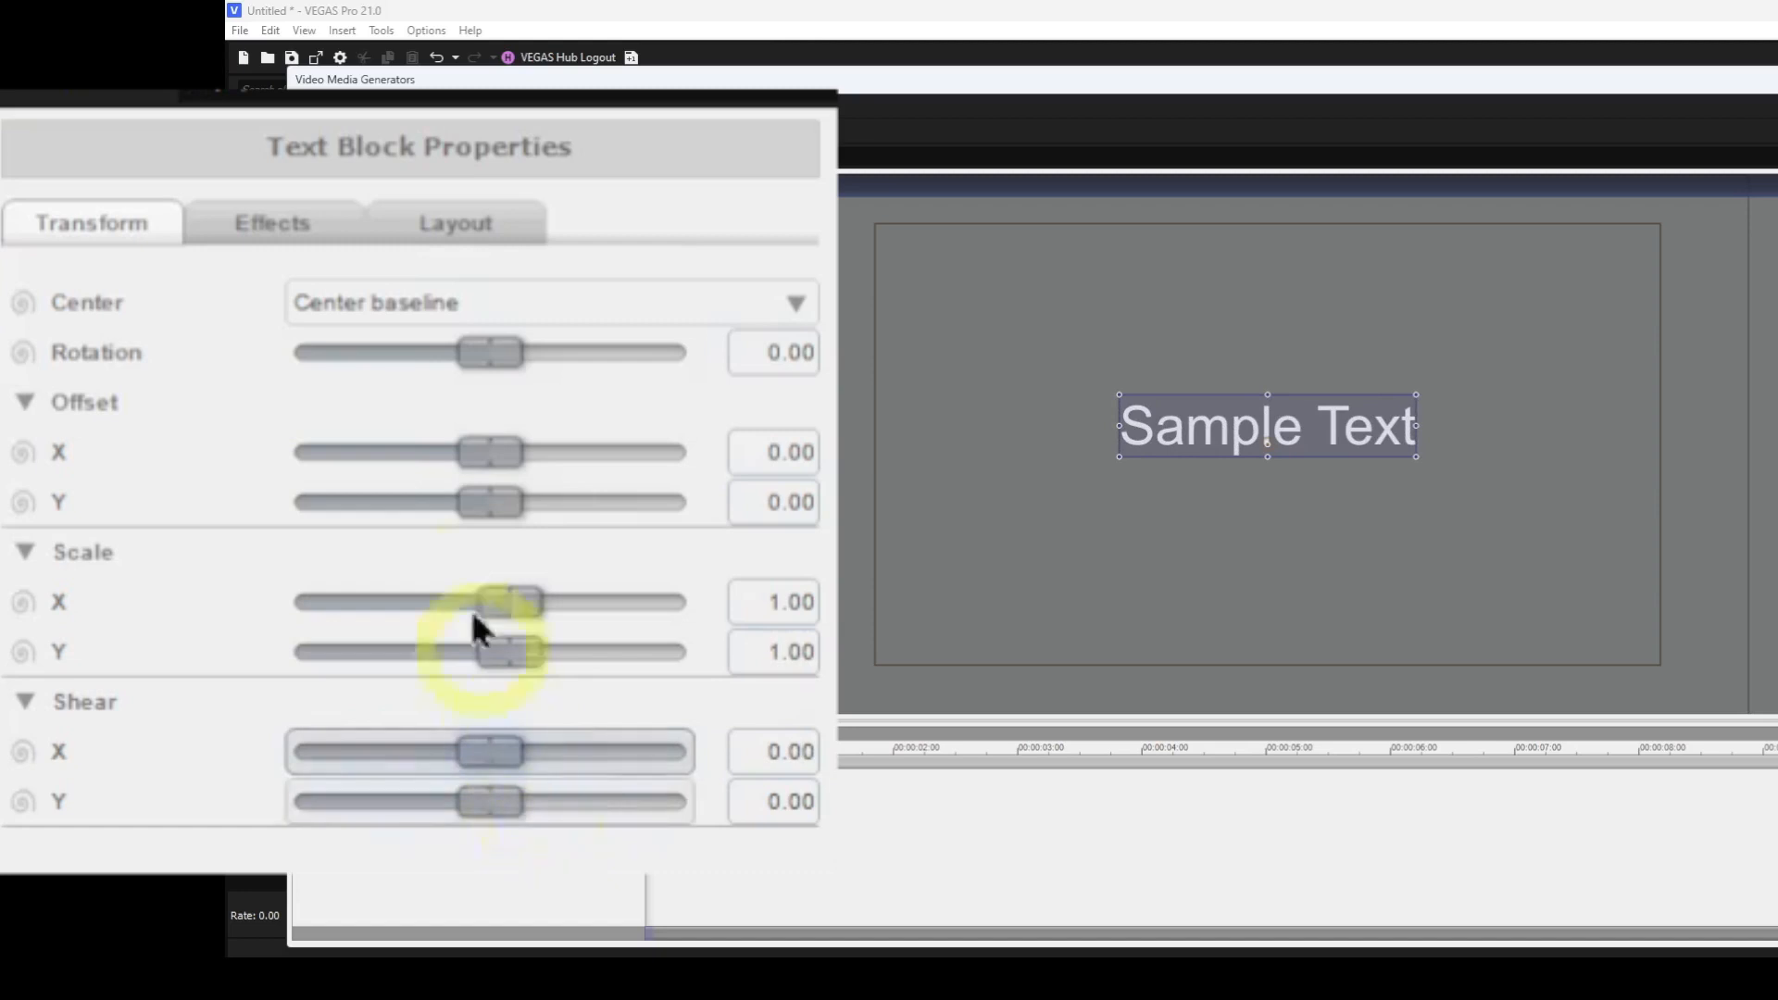
left_click(795, 306)
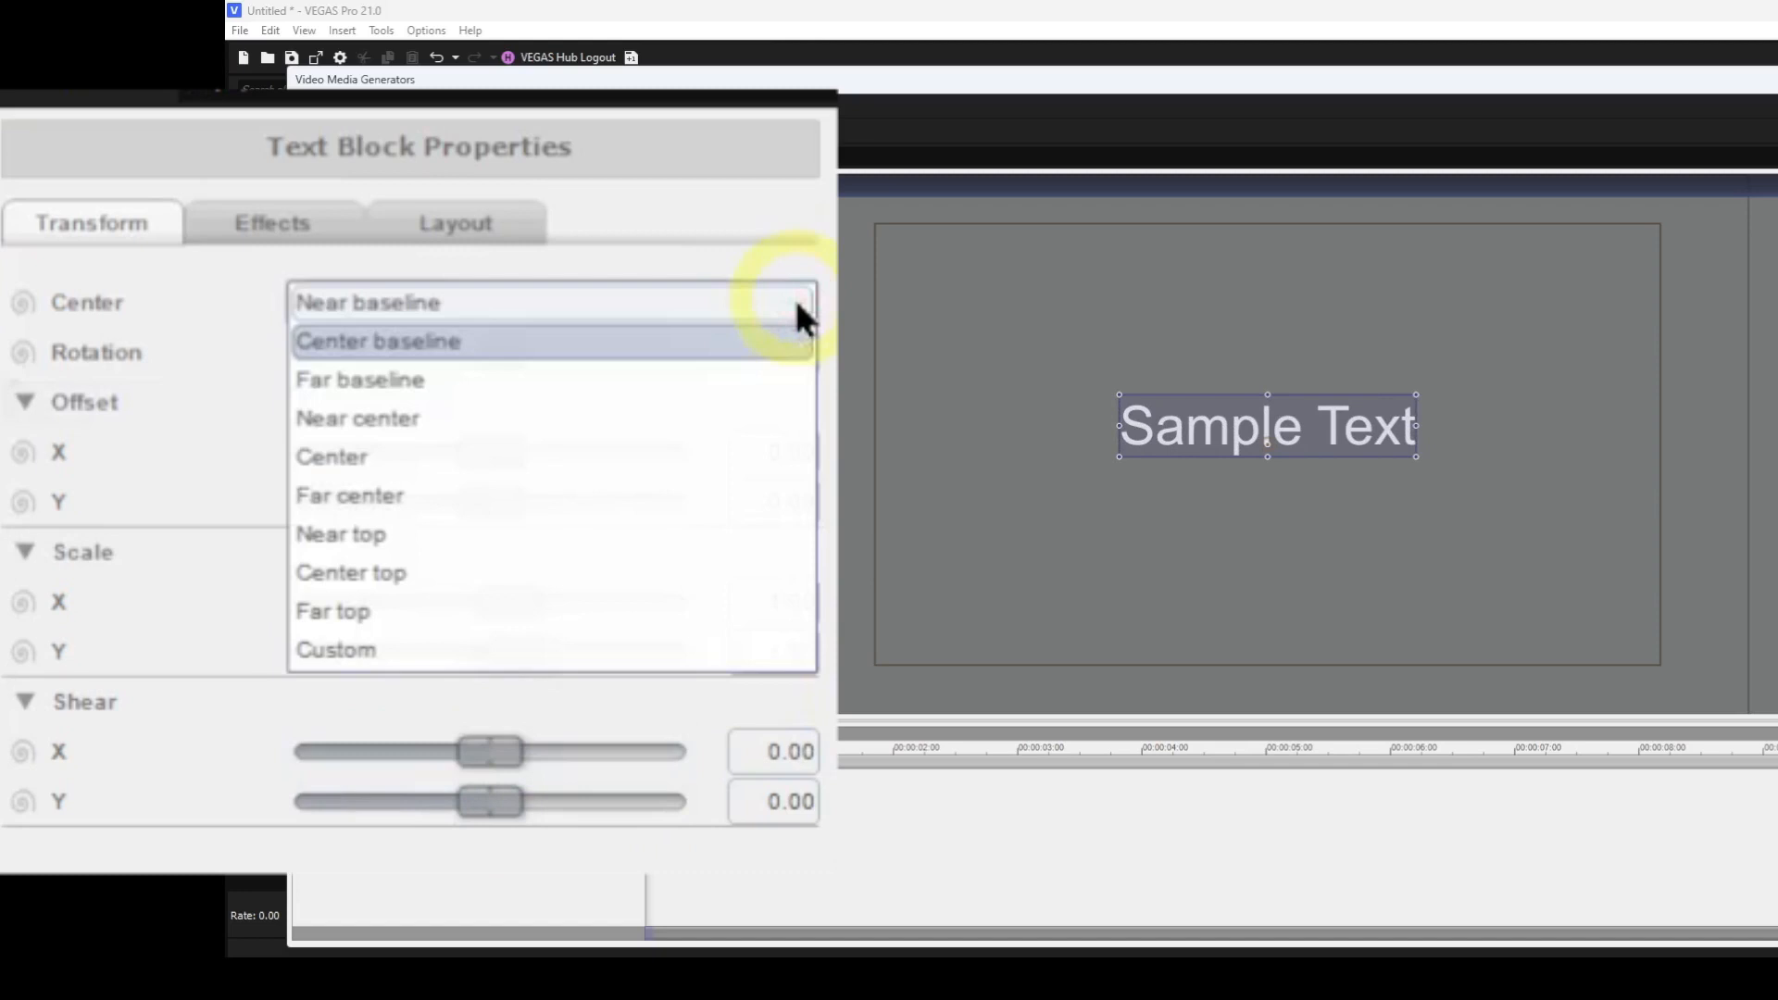
left_click(455, 350)
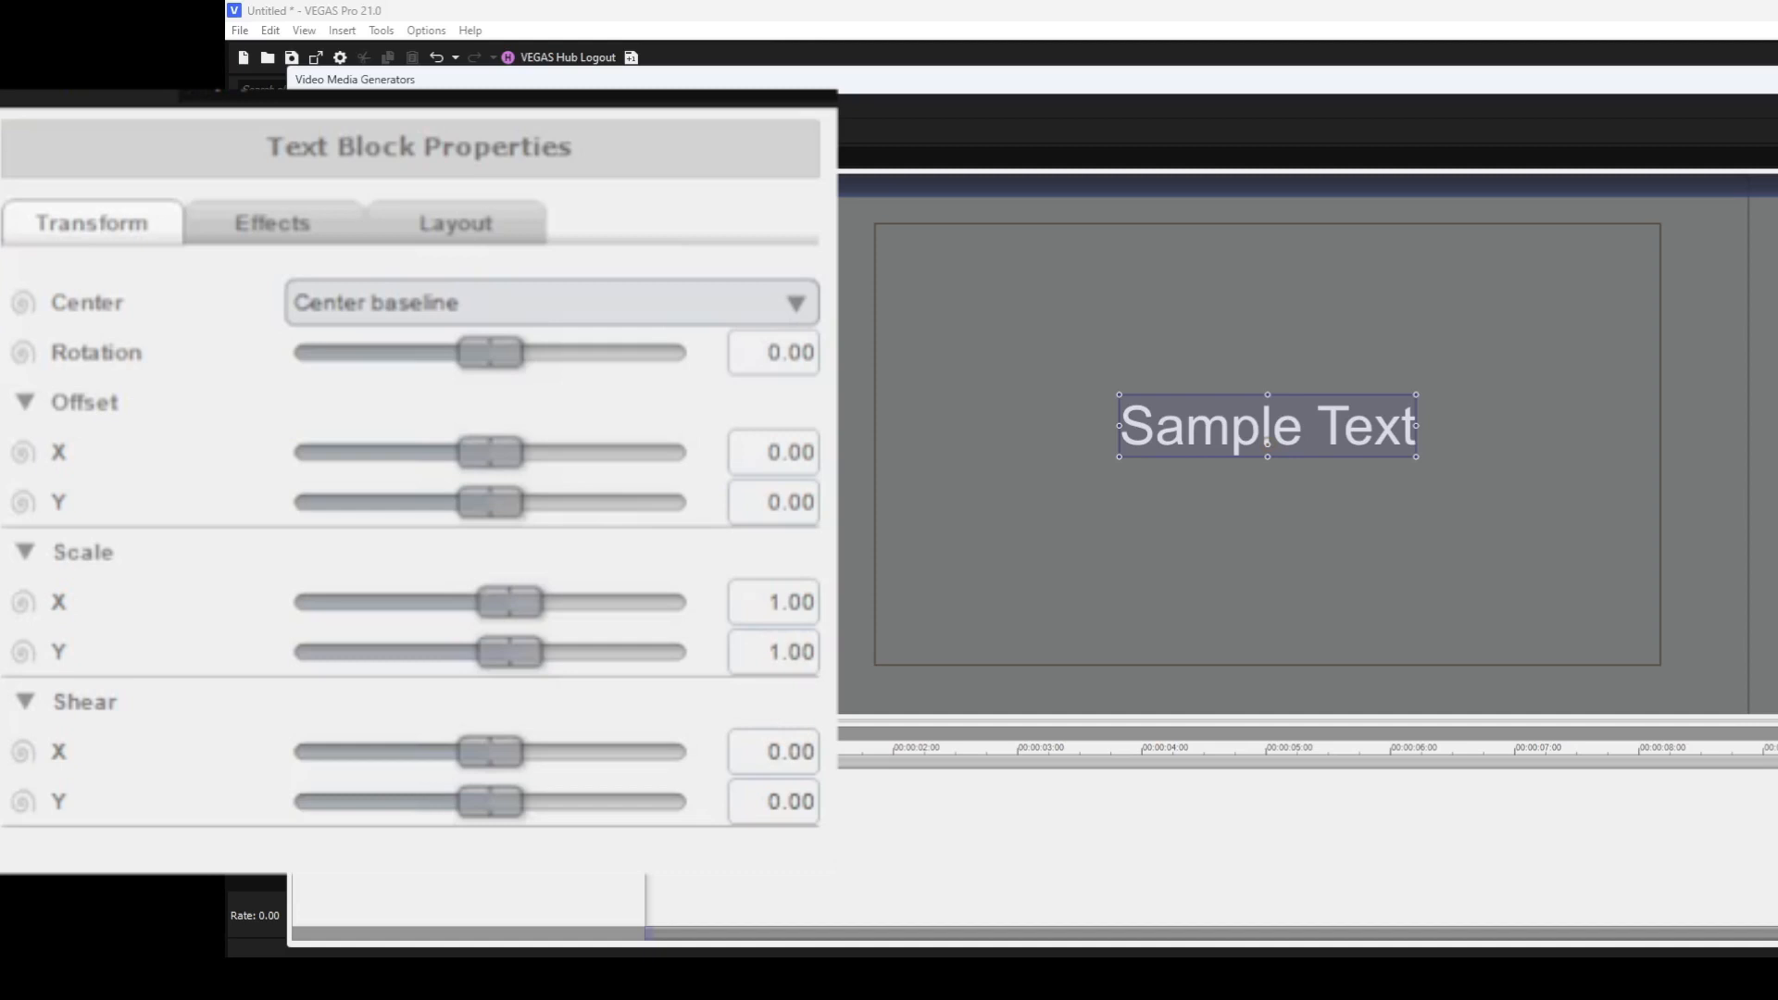
Resize and nudge the text block with its canvas handles to about 1.09 scale.
mouse_move(1120, 426)
left_mouse_down()
mouse_move(1004, 425)
mouse_move(1086, 422)
left_mouse_up()
mouse_move(1271, 393)
left_mouse_down()
mouse_move(1269, 348)
mouse_move(1260, 387)
left_mouse_up()
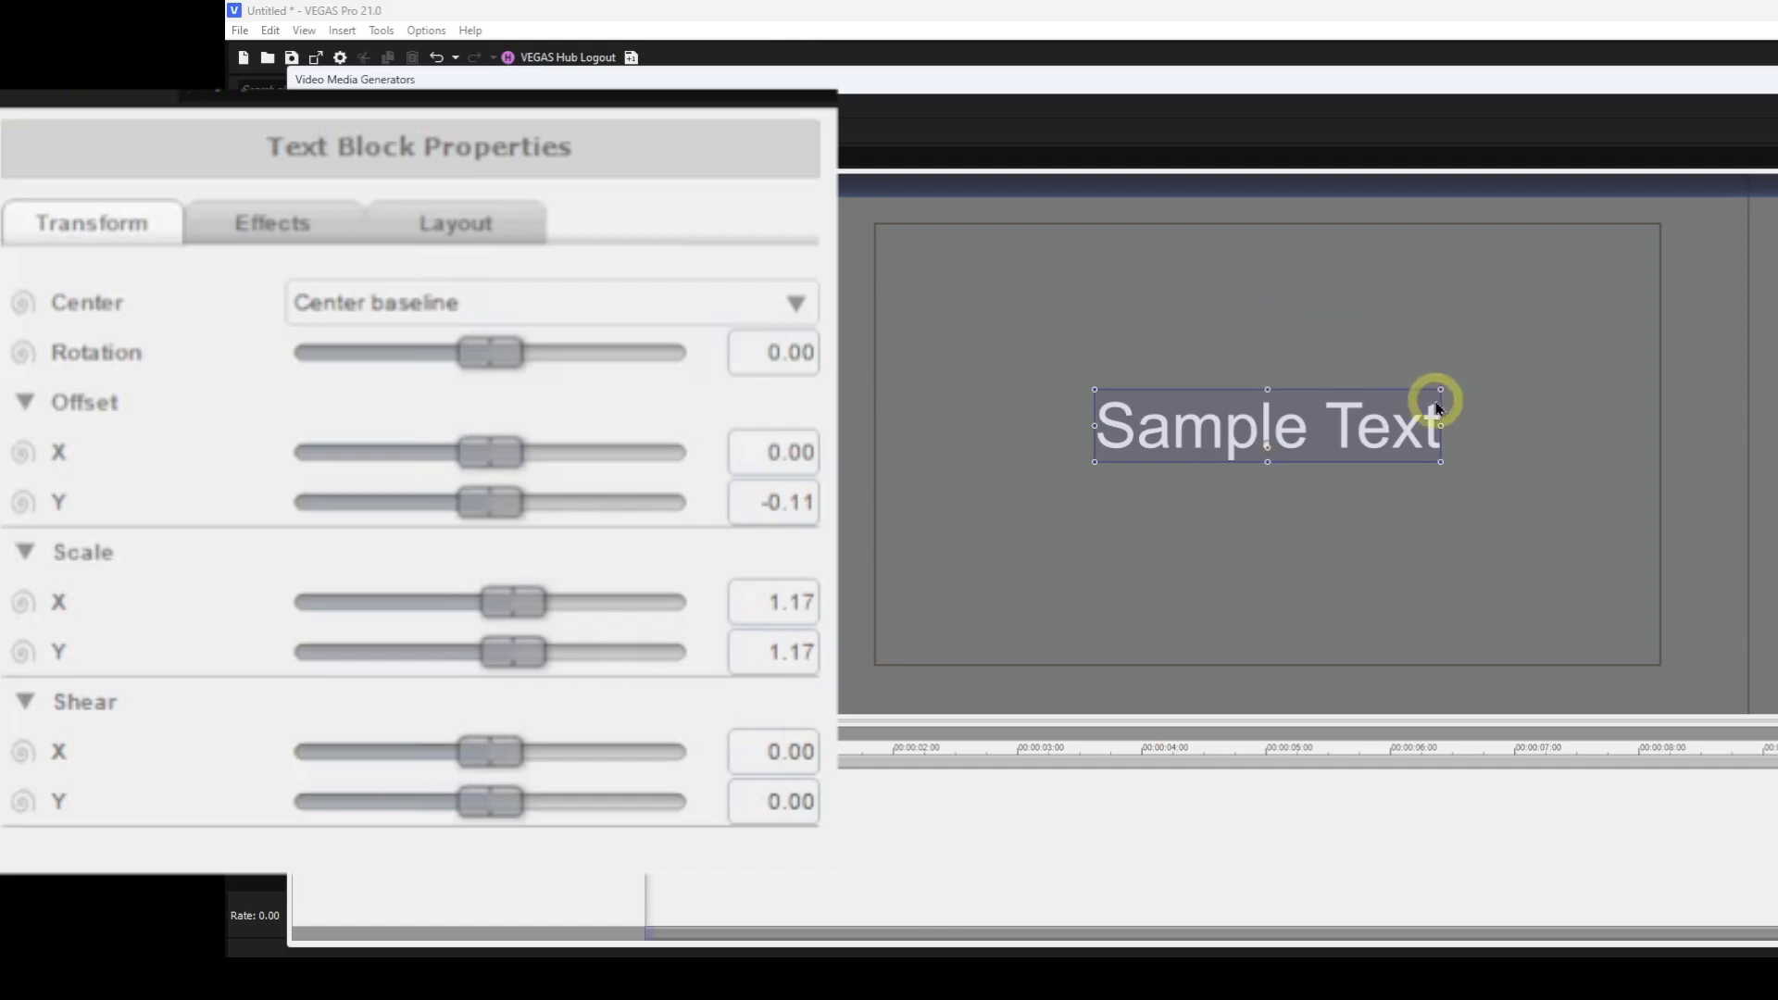
left_click_drag(1451, 389, 1375, 406)
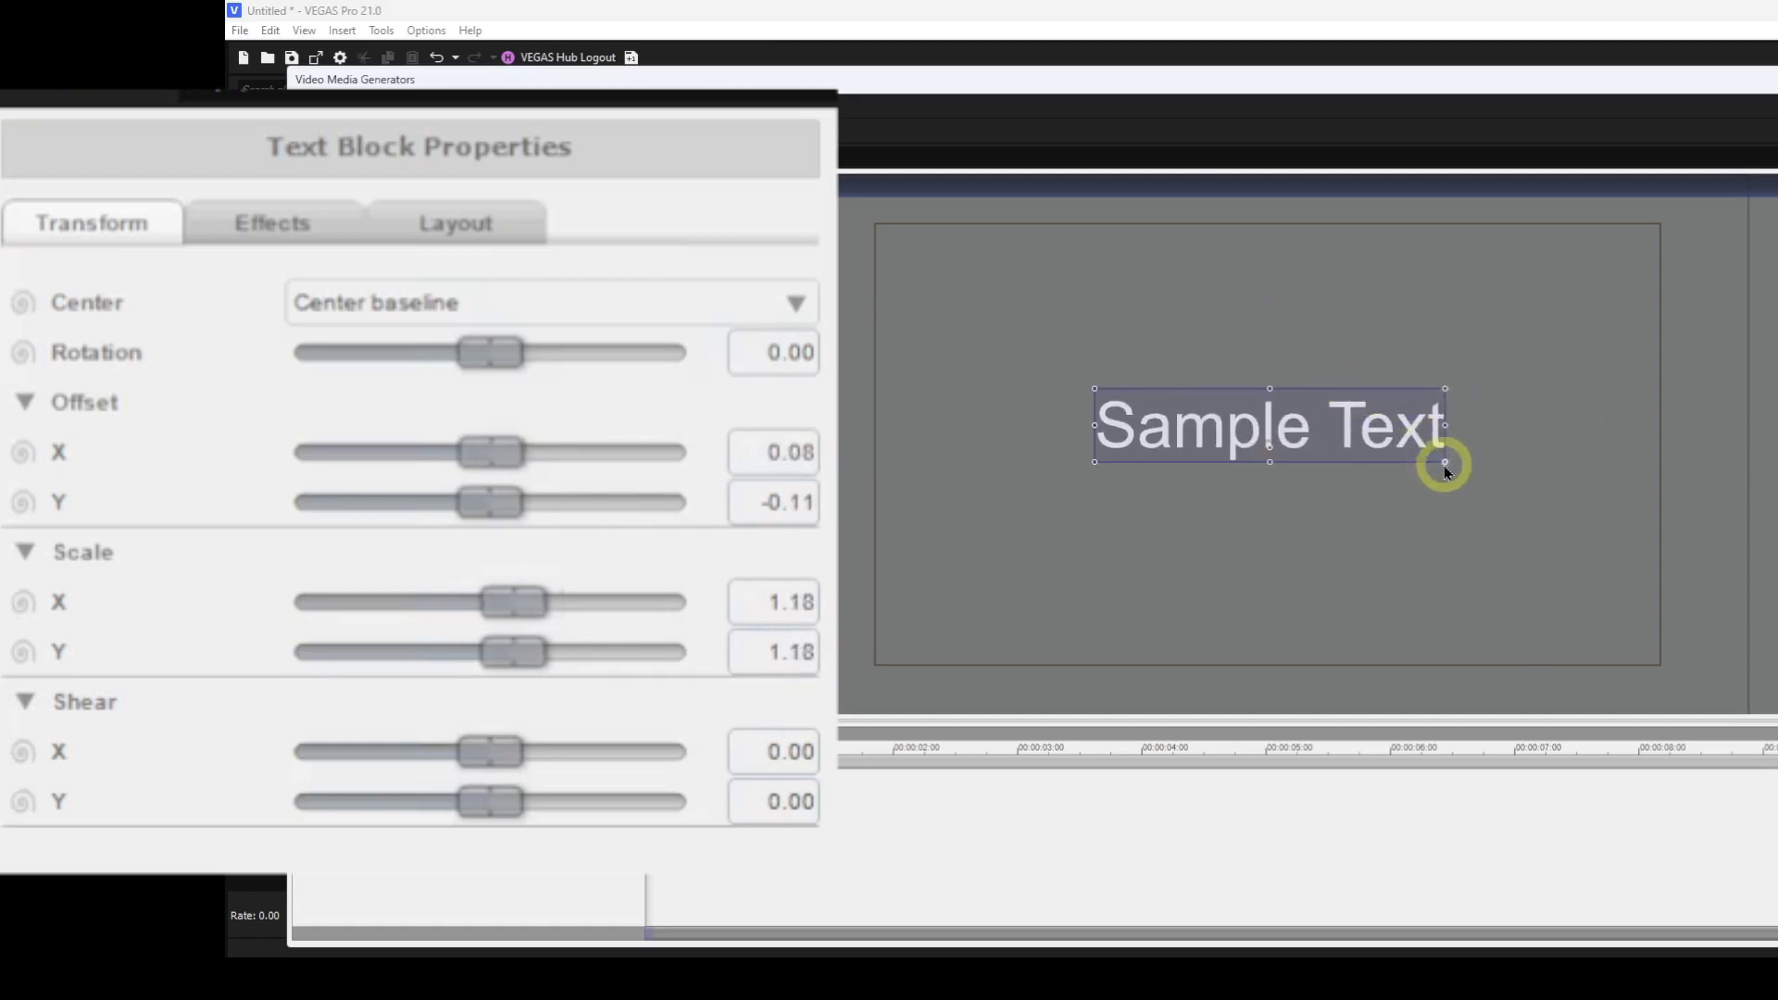
left_click_drag(1443, 463, 1382, 461)
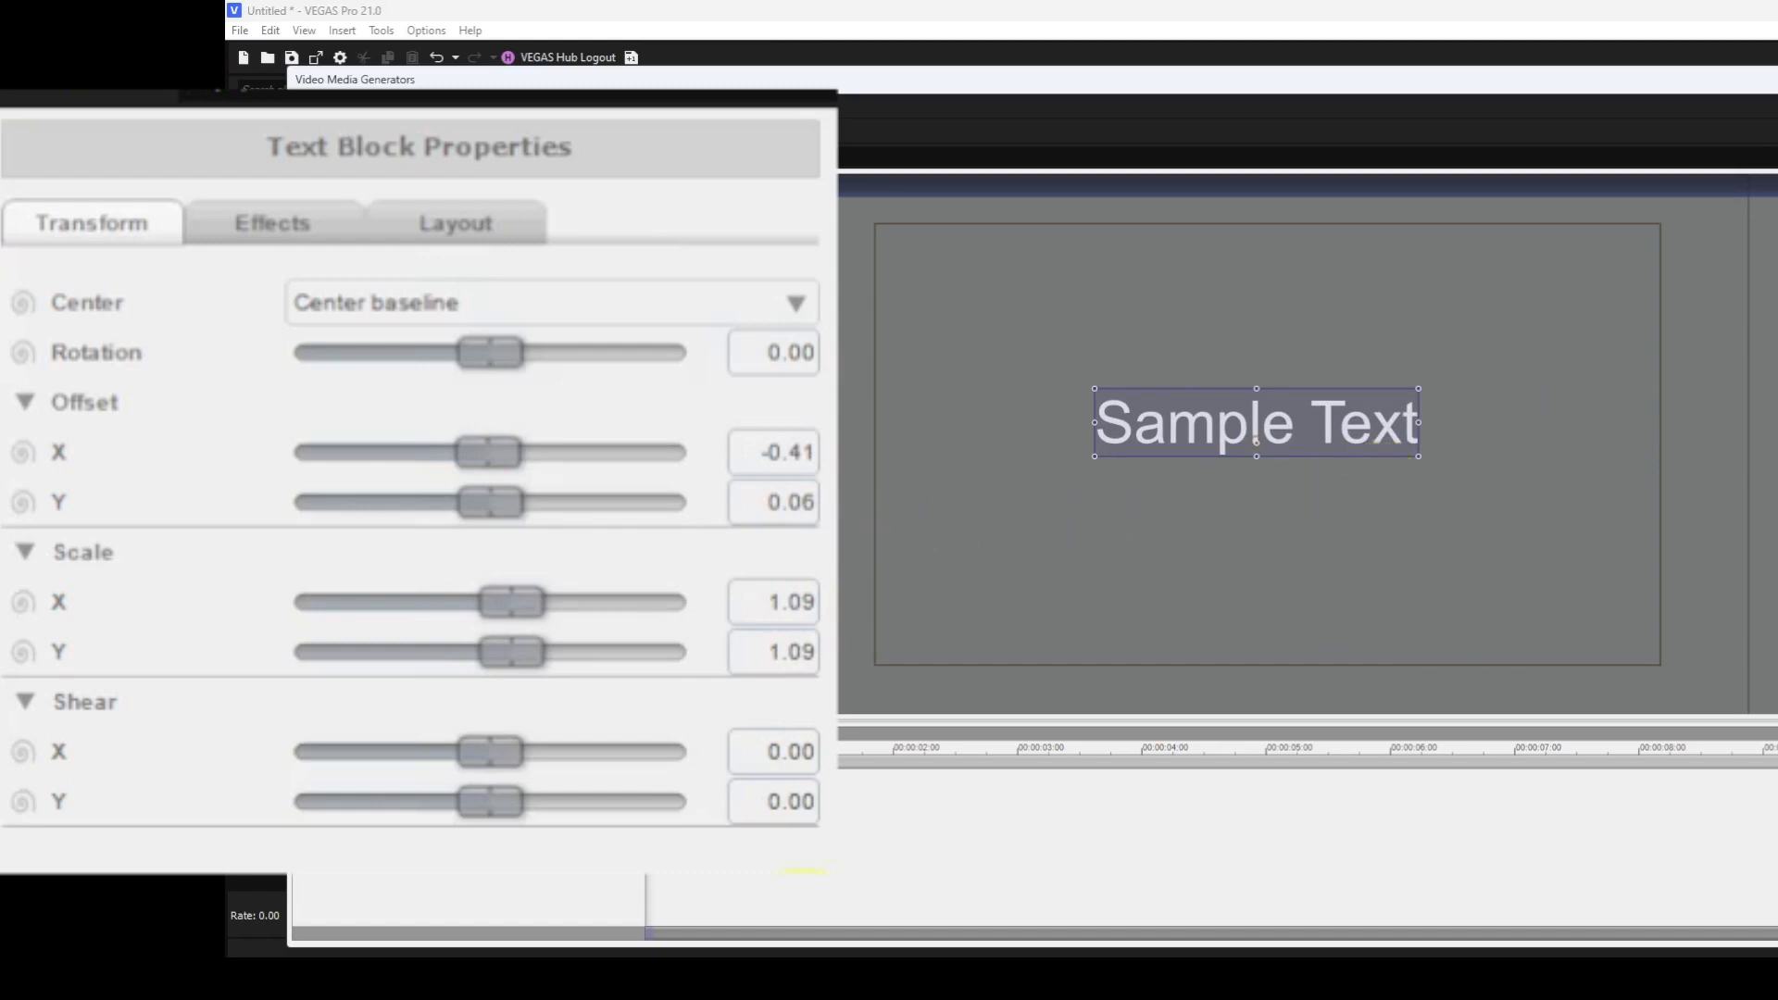
Reset the text block's Scale X and Scale Y to 1.00.
double_click(522, 600)
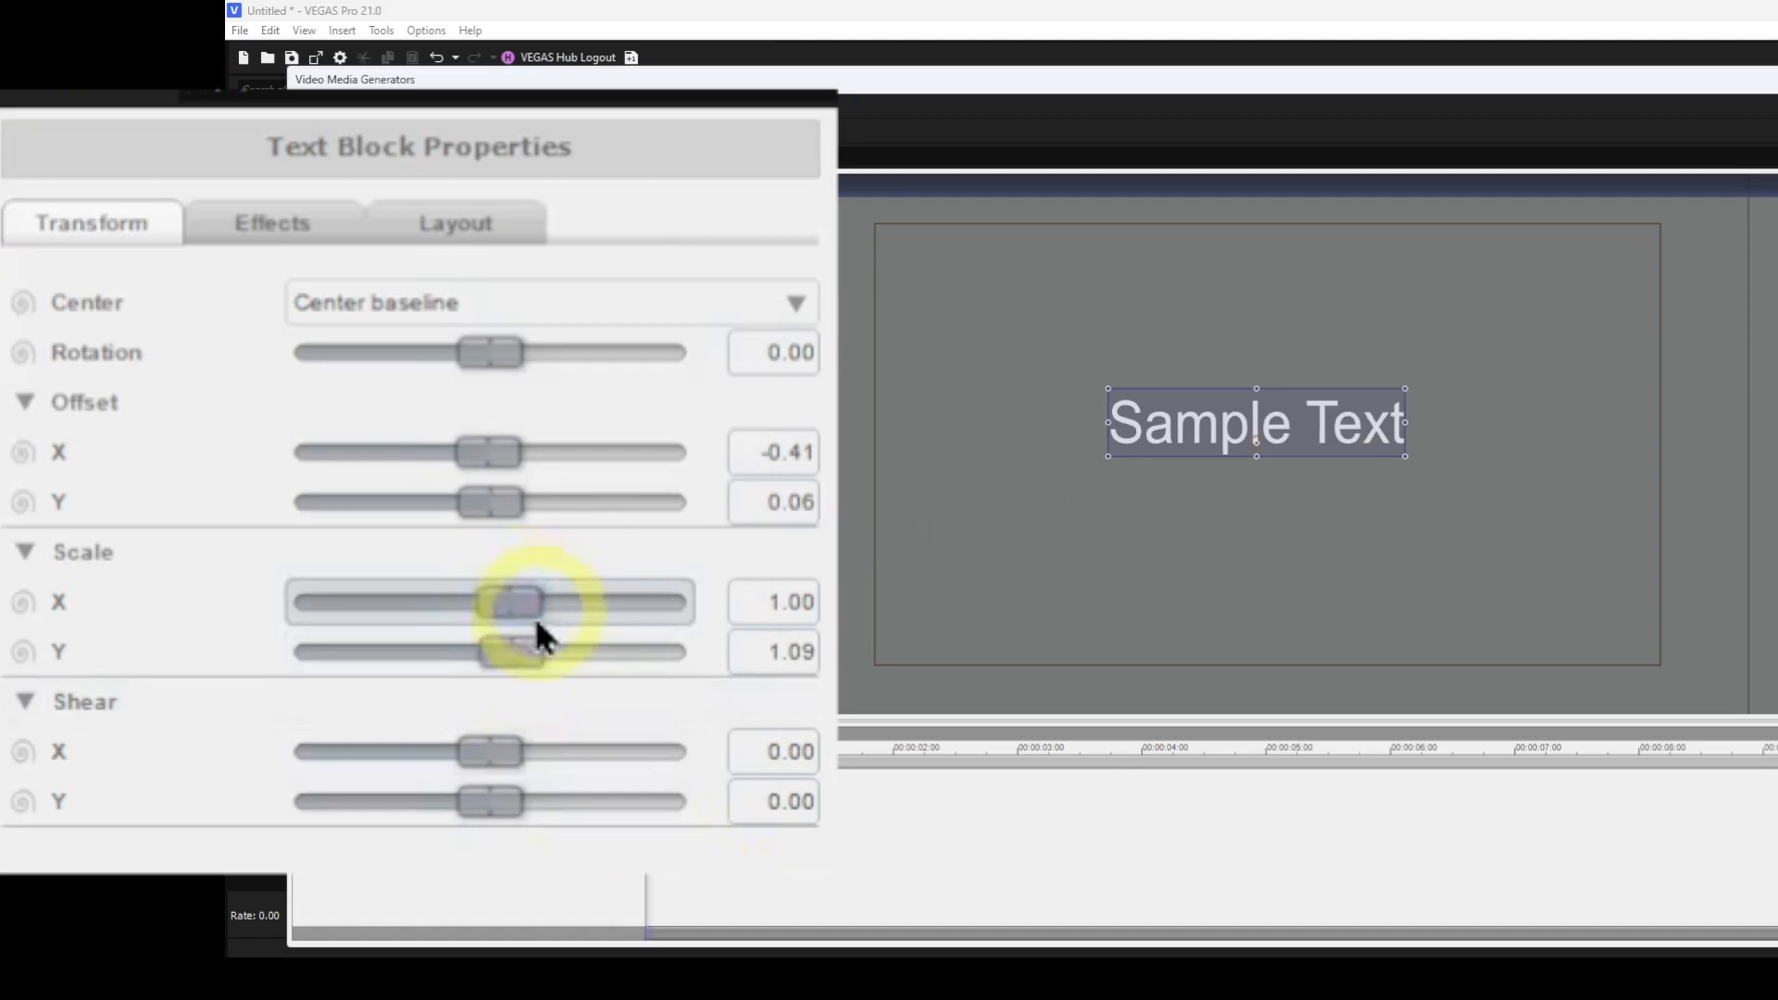
double_click(509, 652)
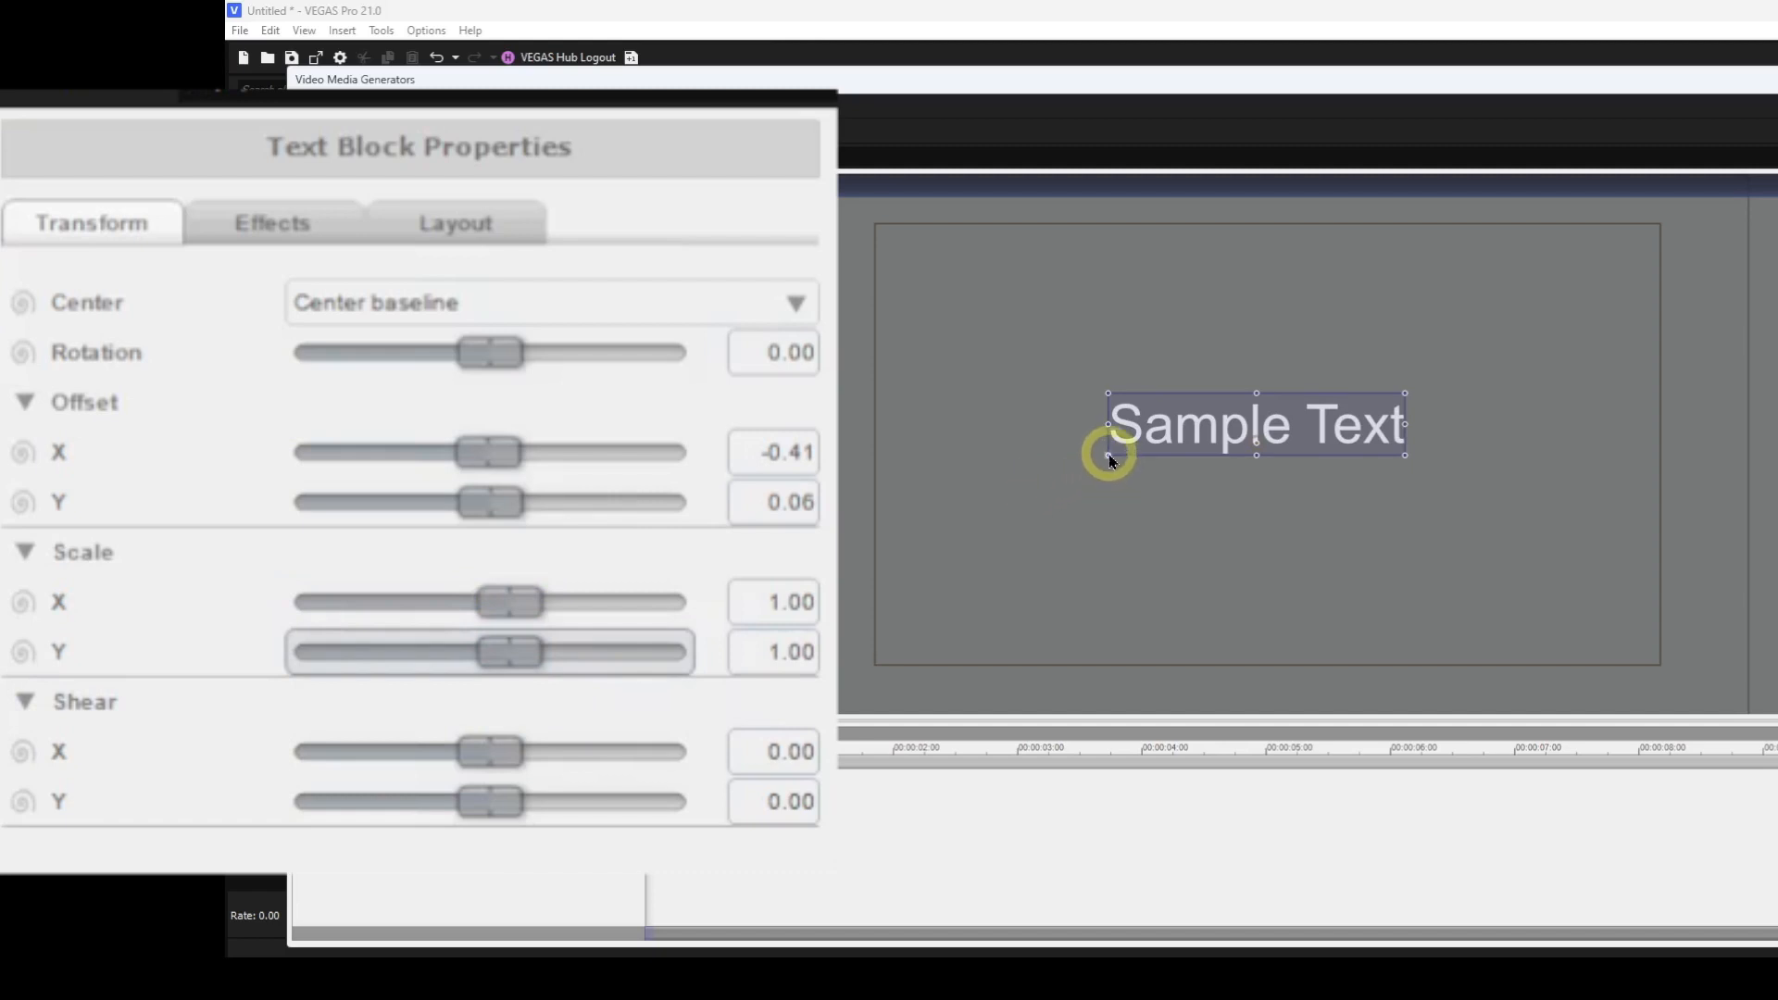
Resize the text block proportionally with a corner handle to about Scale X 1.51 and Y 2.01, then reset both scales to 1.00.
key("shift")
left_click_drag(1108, 455, 958, 523)
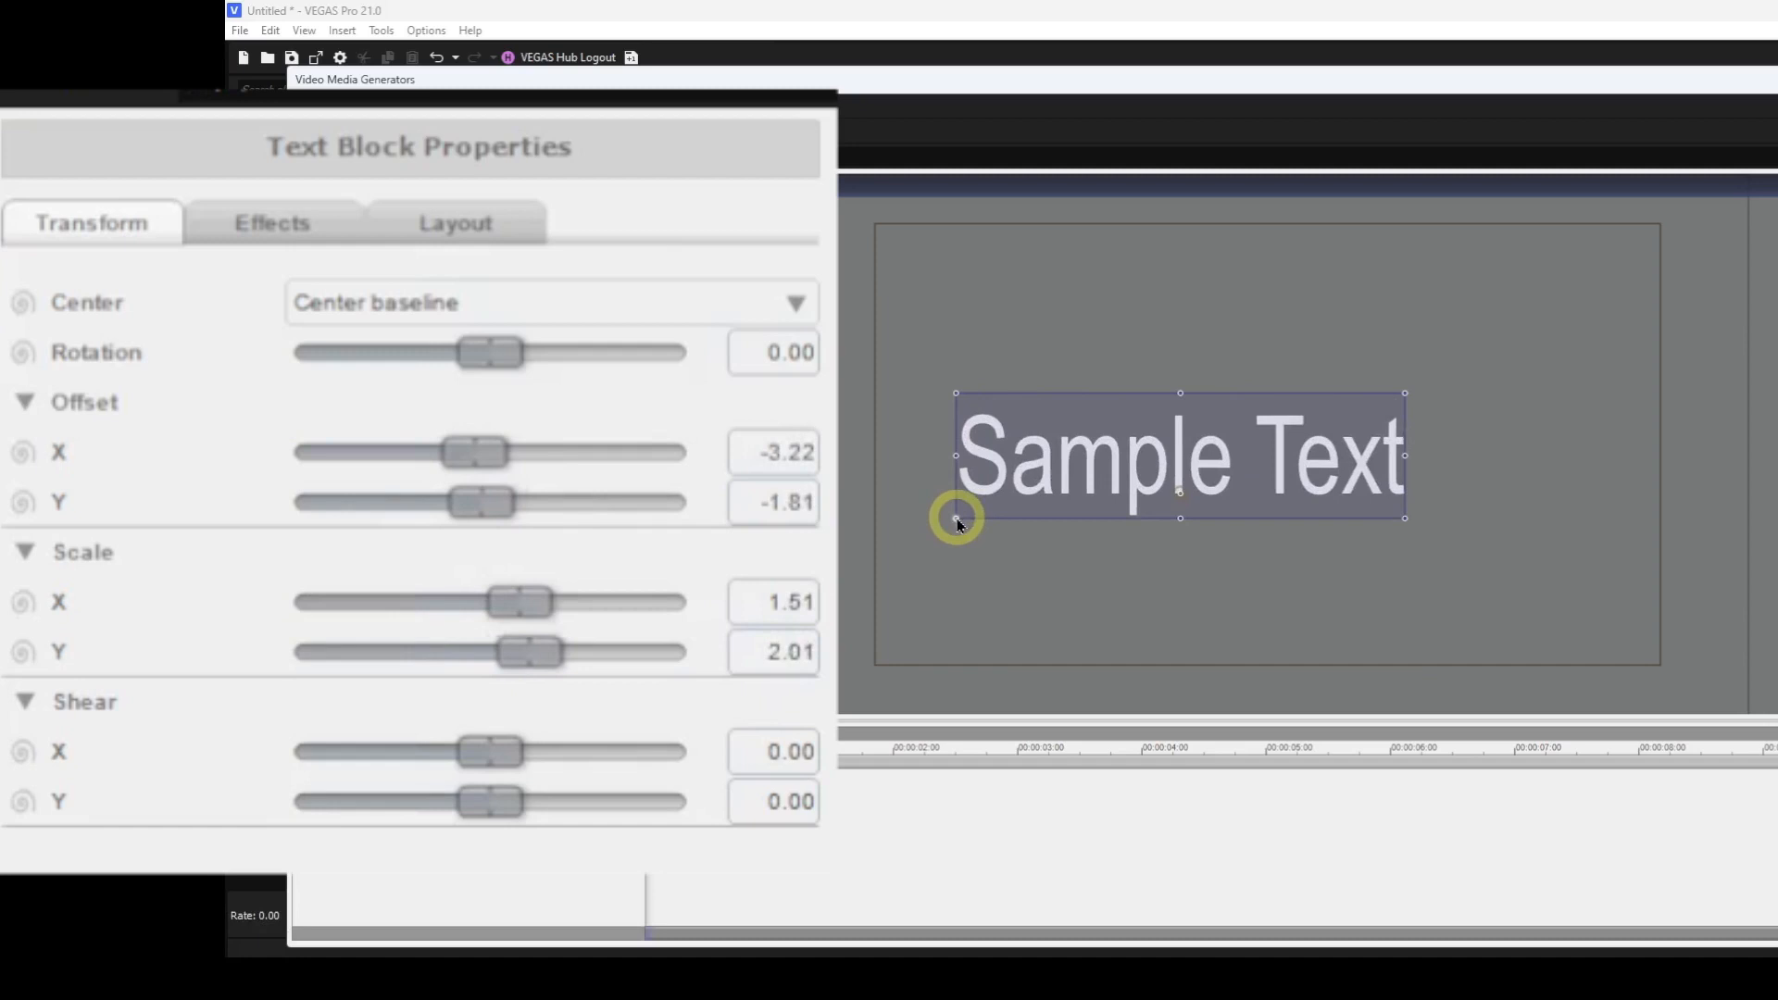
double_click(529, 605)
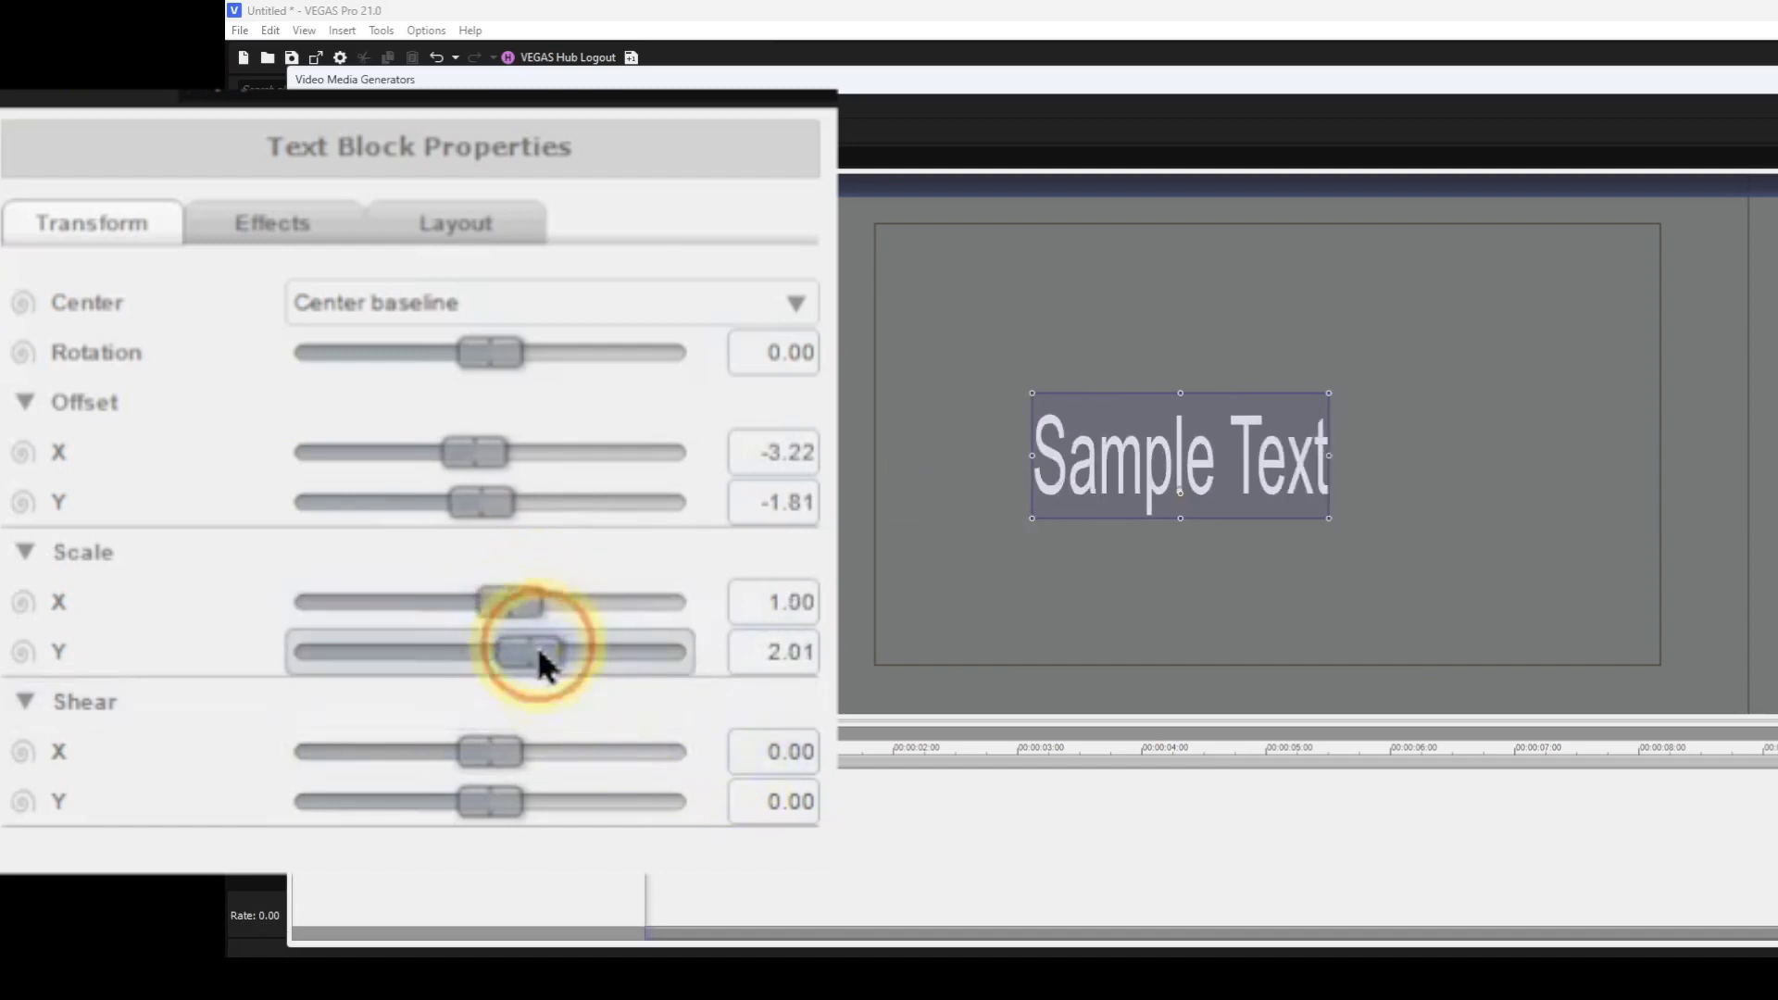
double_click(537, 651)
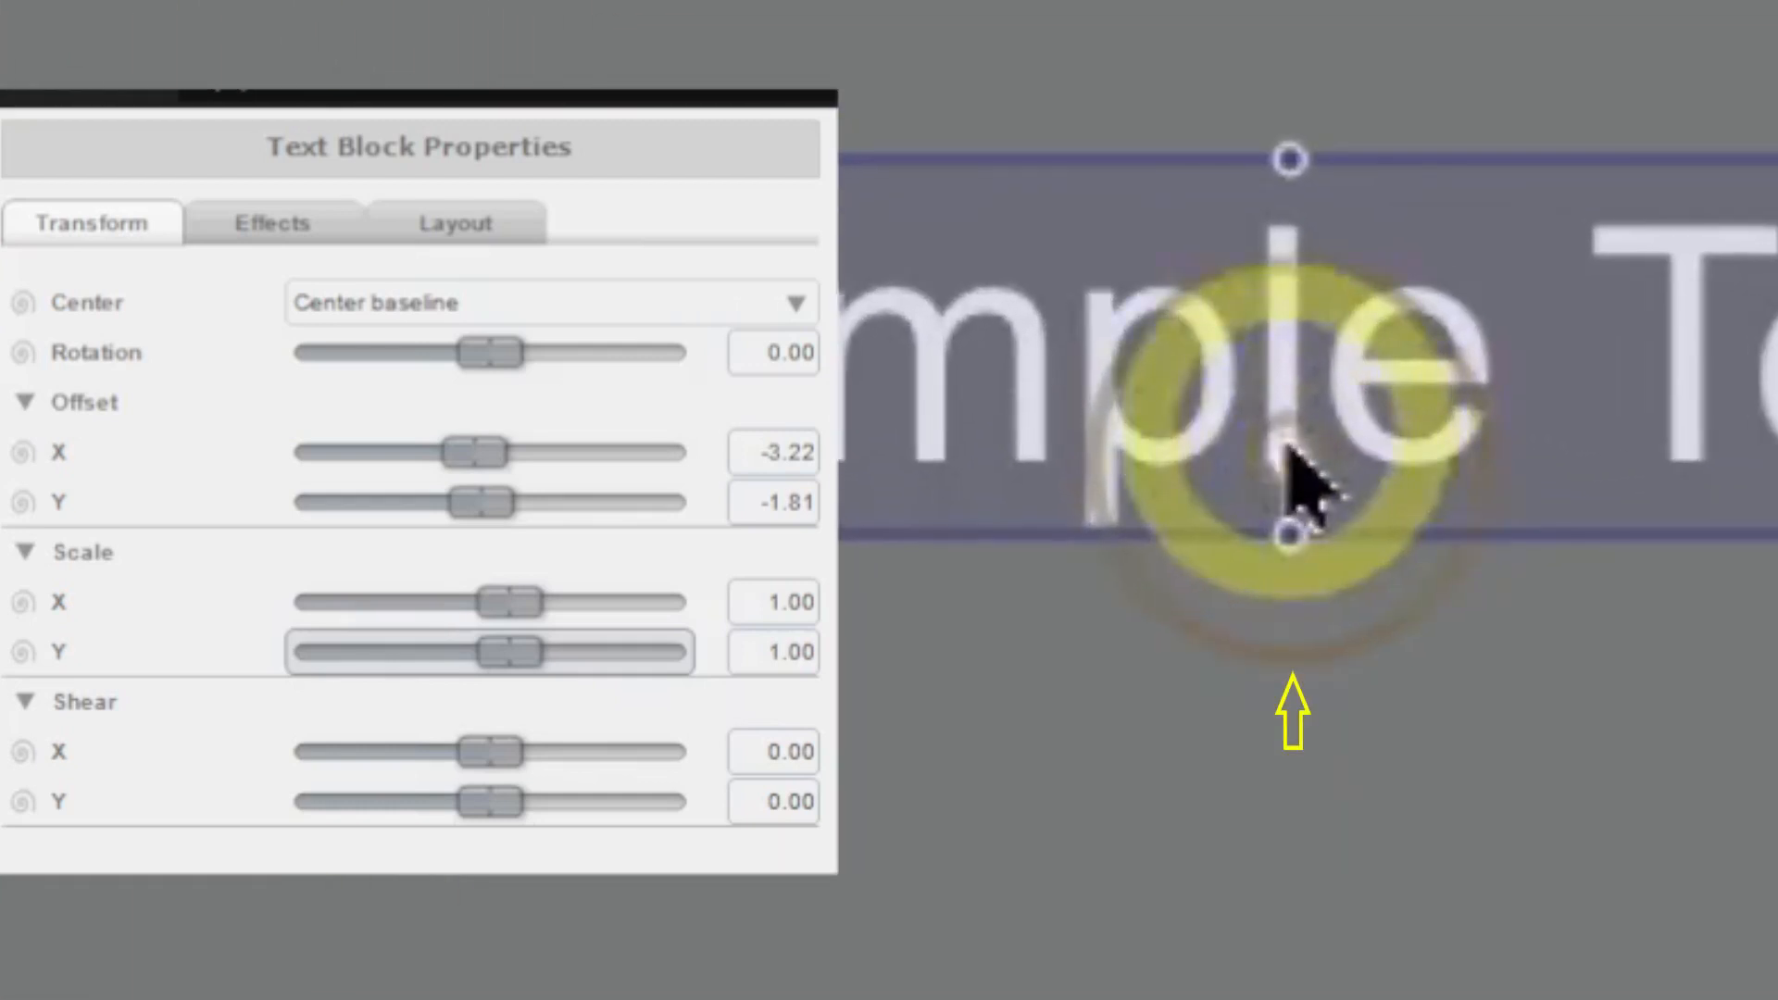
Rotate the text block about 23° with its rotation handle, then reset Rotation, Offset X and Offset Y to 0.
left_click_drag(1291, 454, 1658, 109)
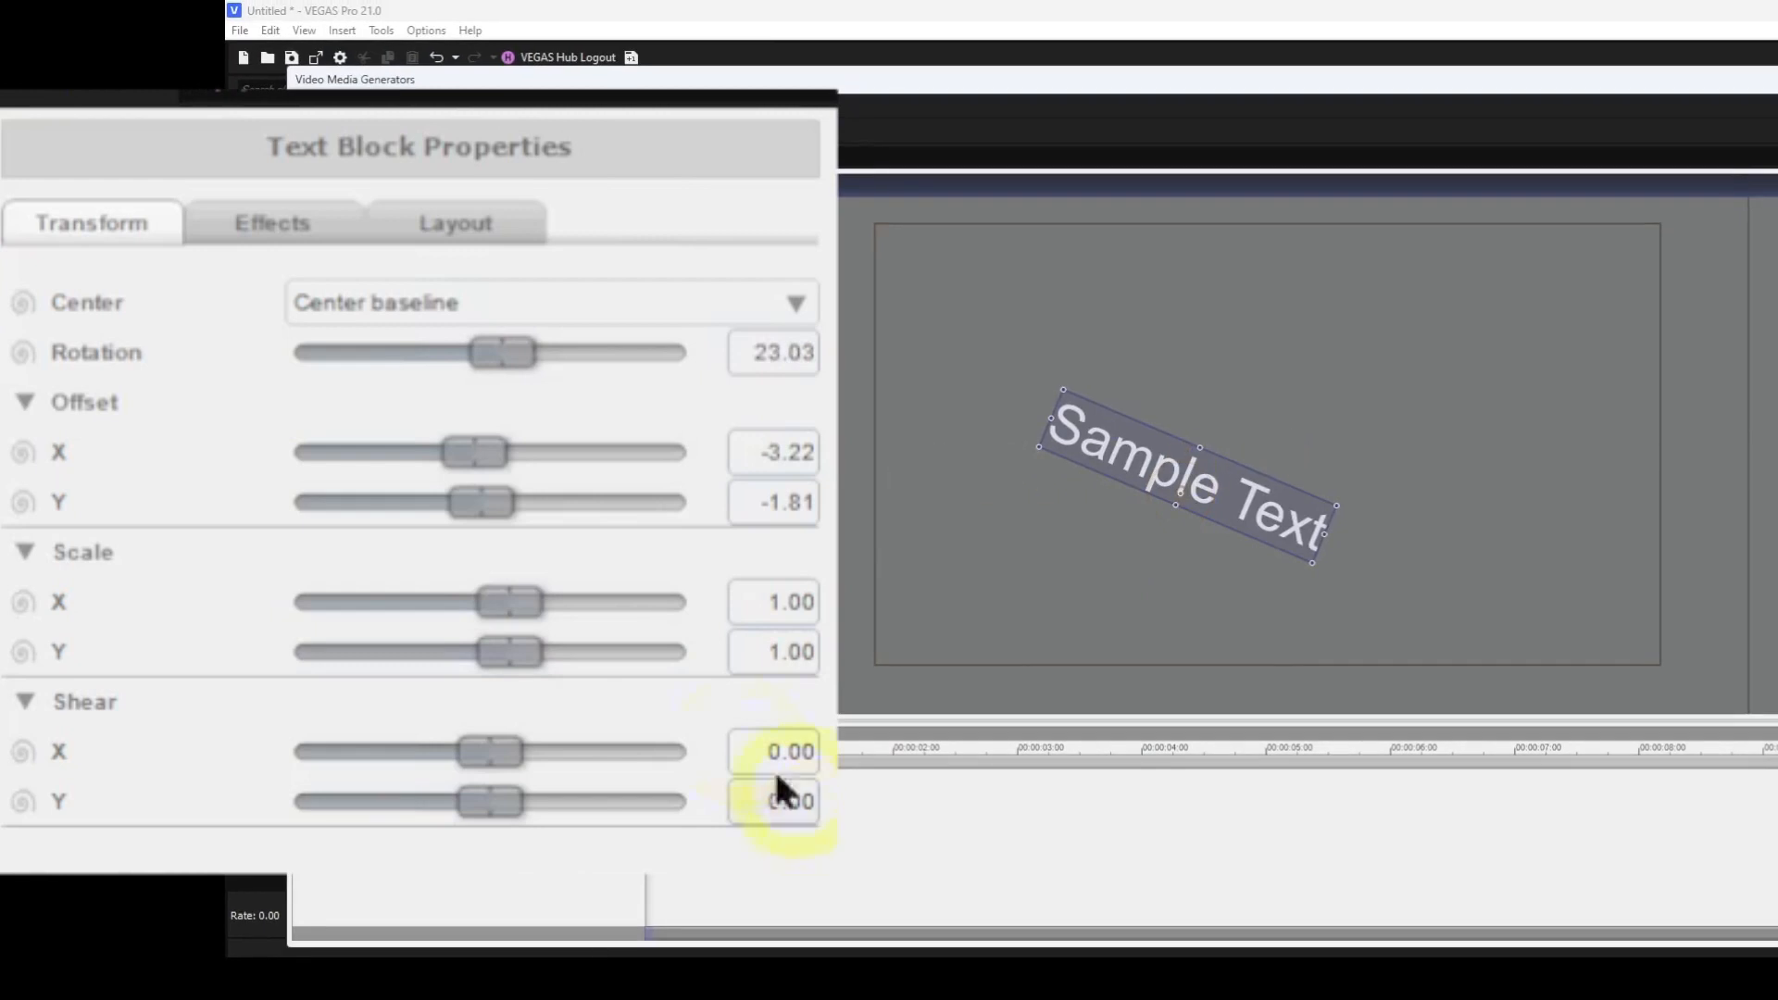
double_click(506, 350)
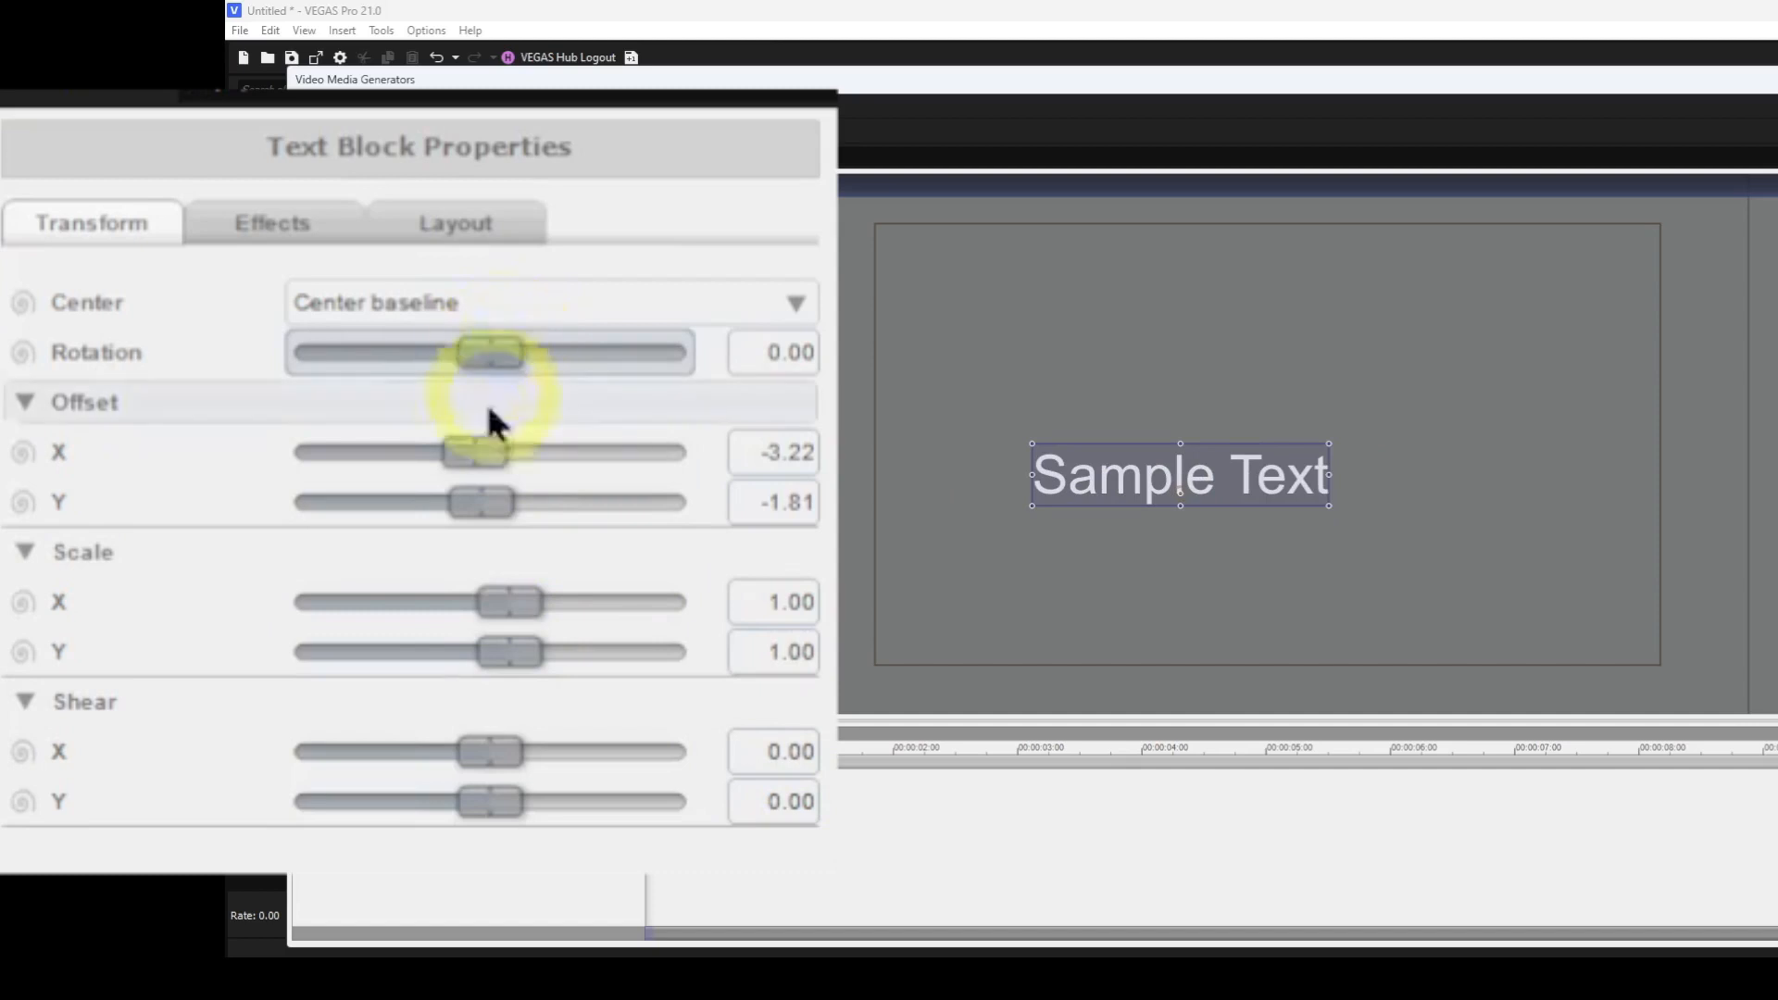
double_click(486, 462)
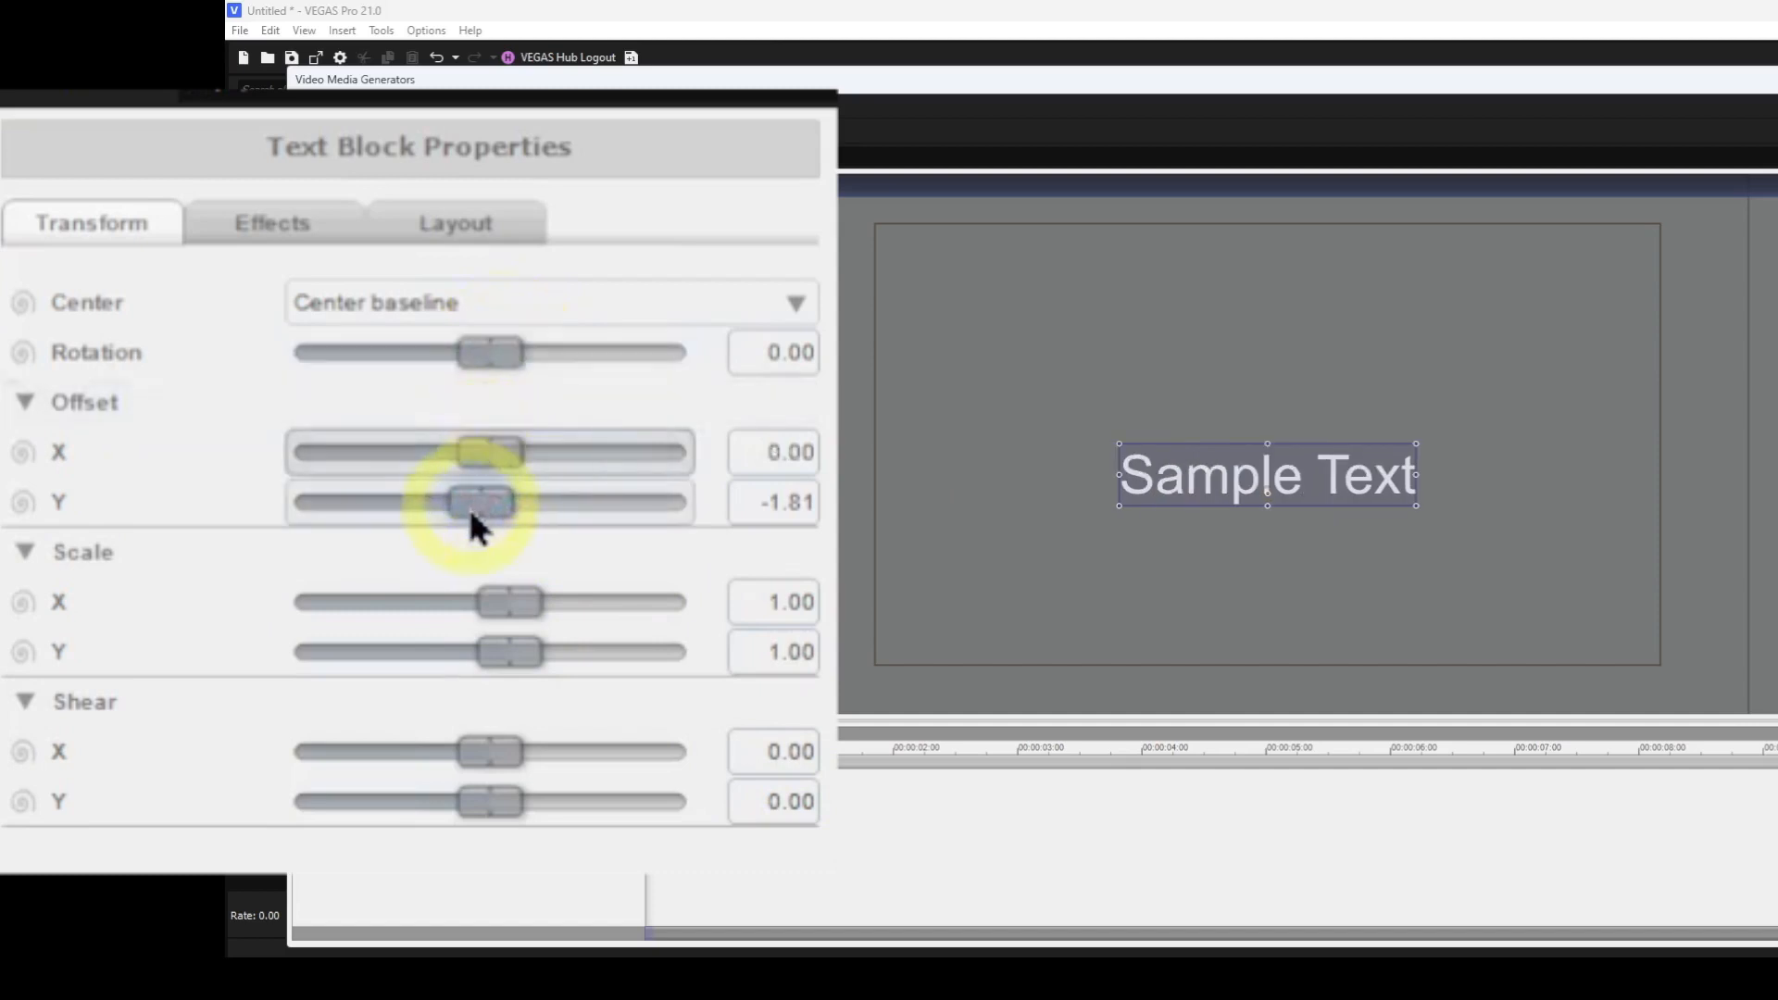
double_click(470, 504)
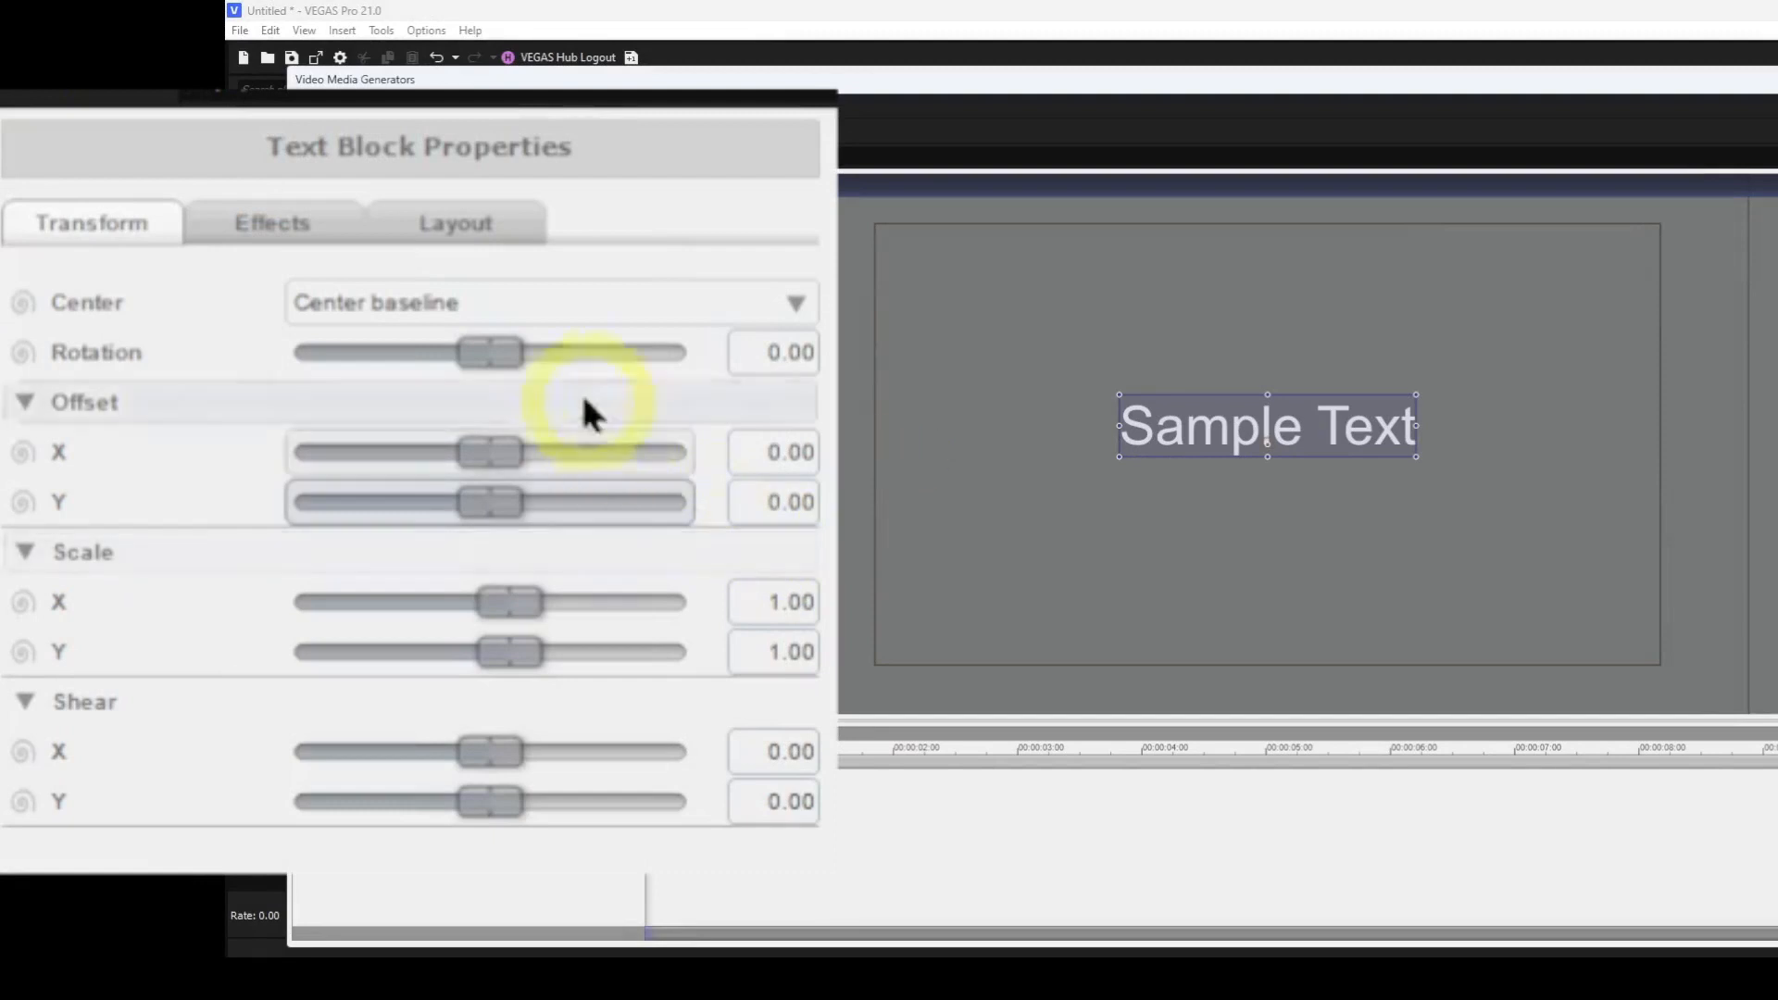
Enter text edit mode, select all of the text and set its font family to Cooper.
left_click(297, 242)
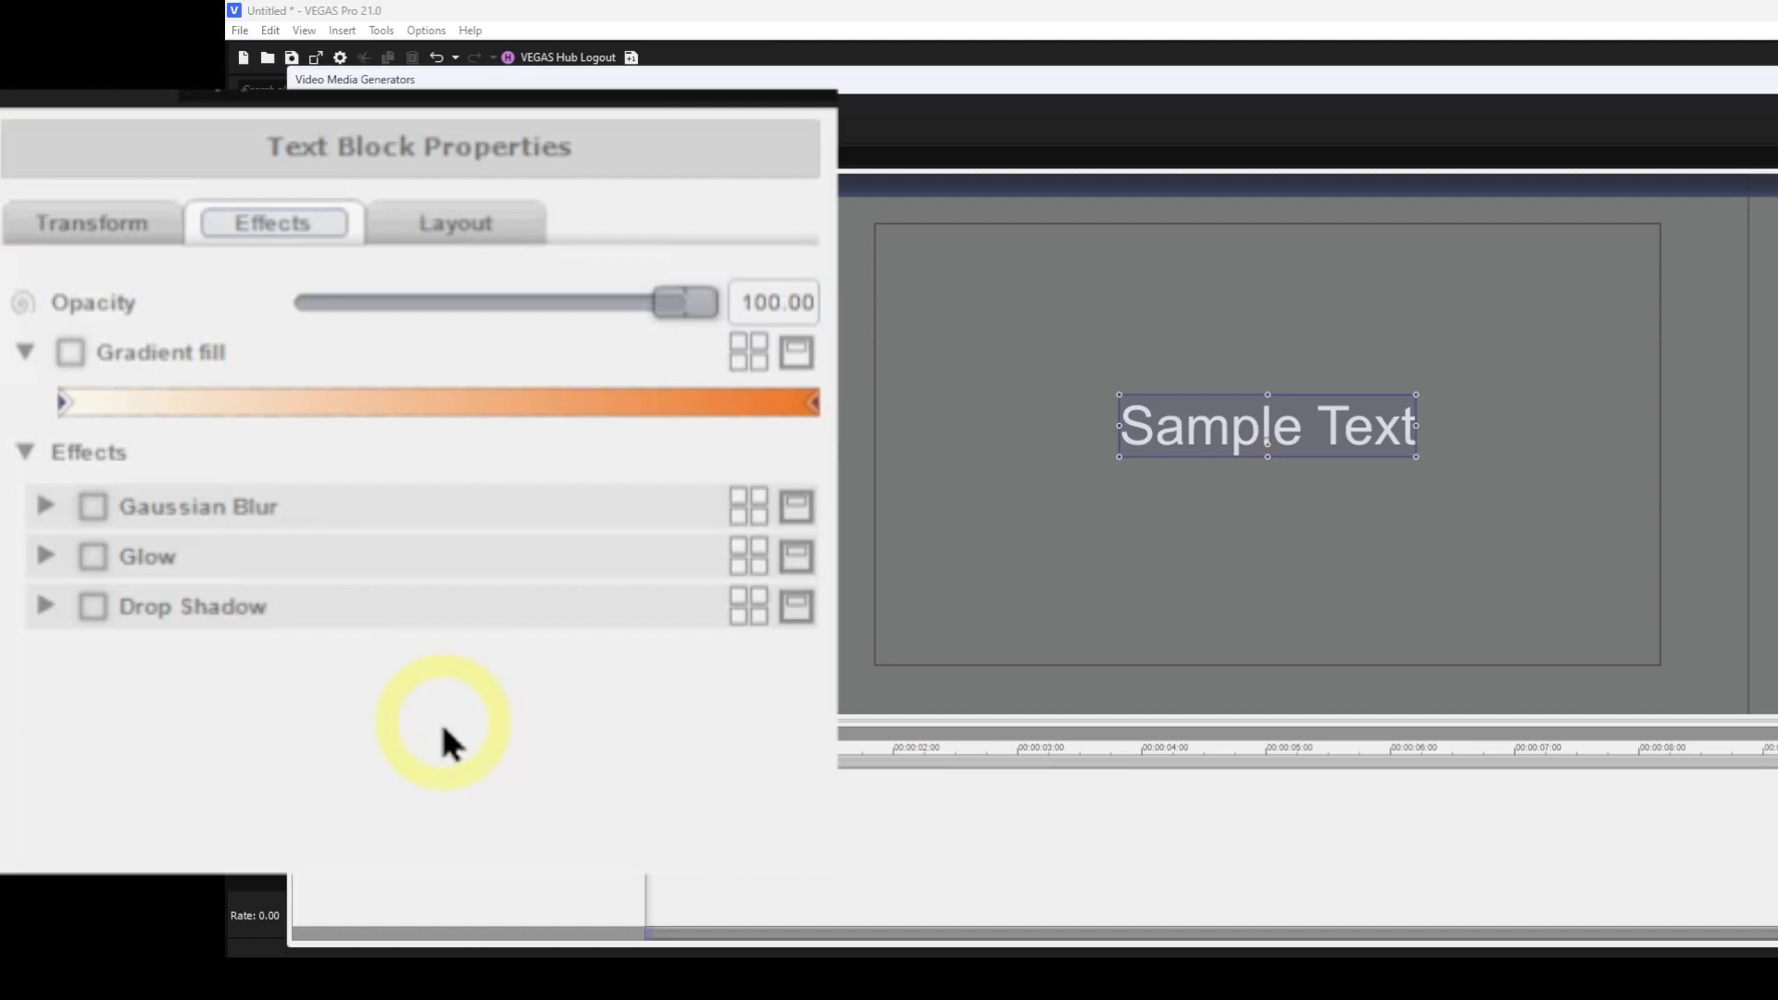
double_click(1206, 443)
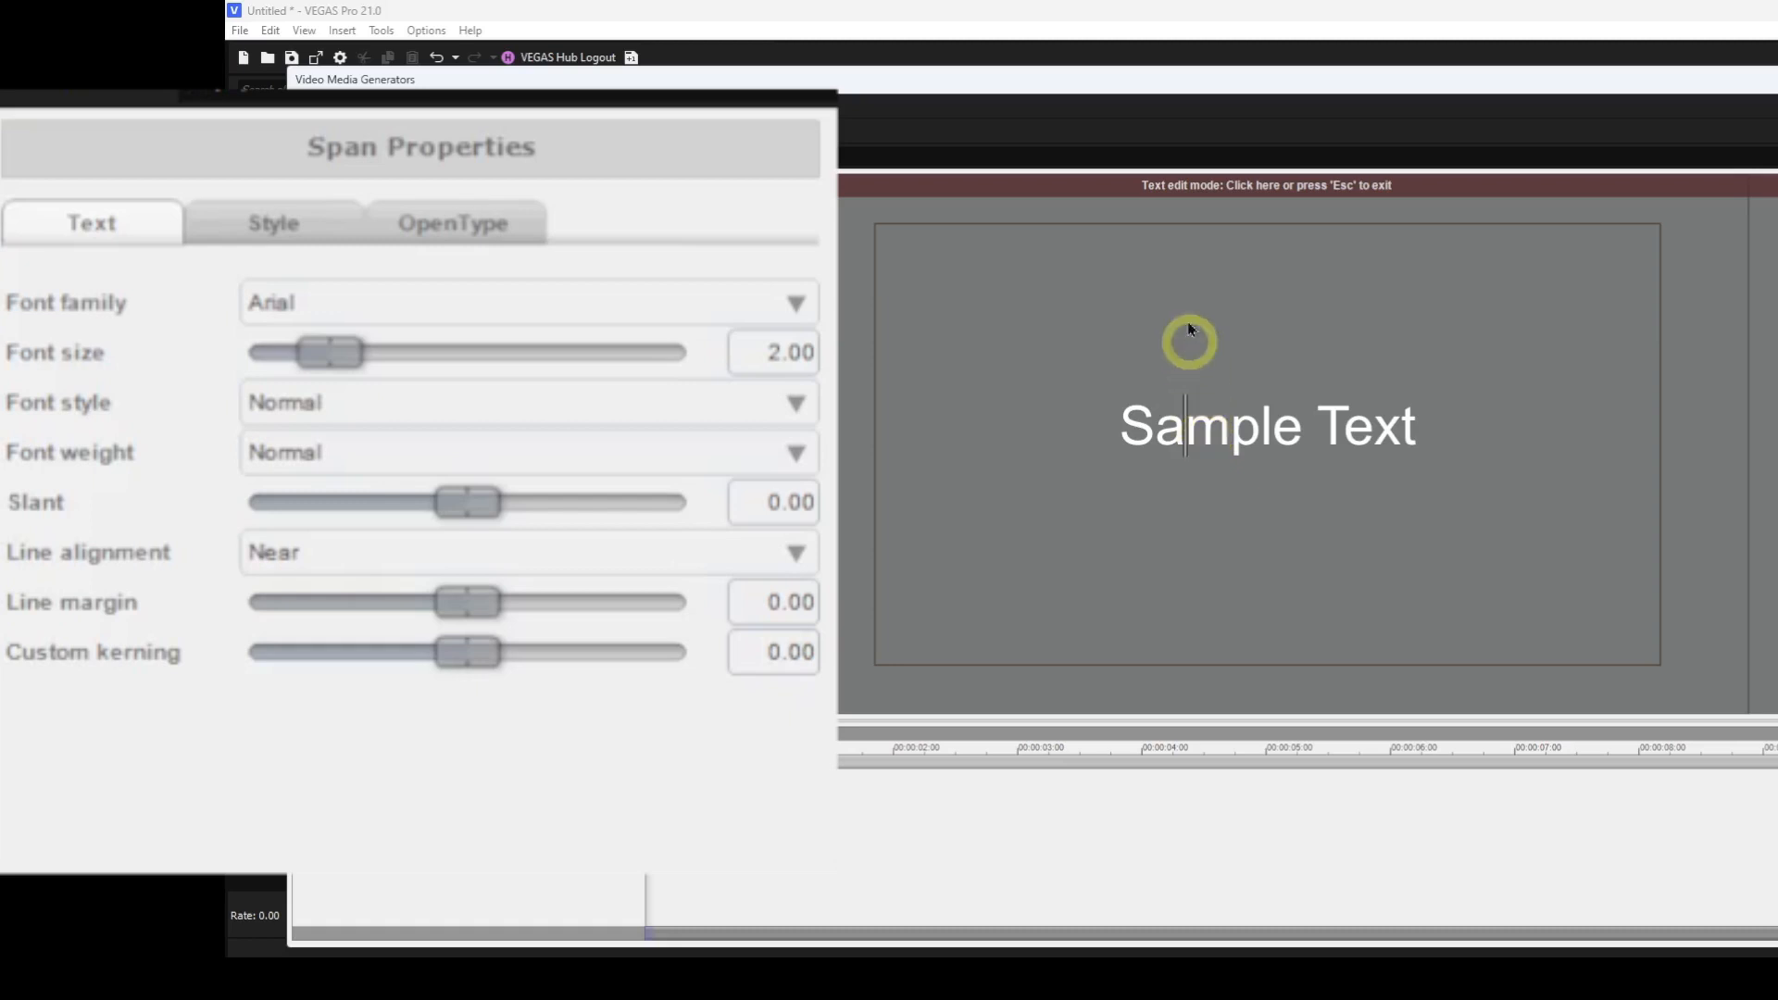
left_click(1195, 185)
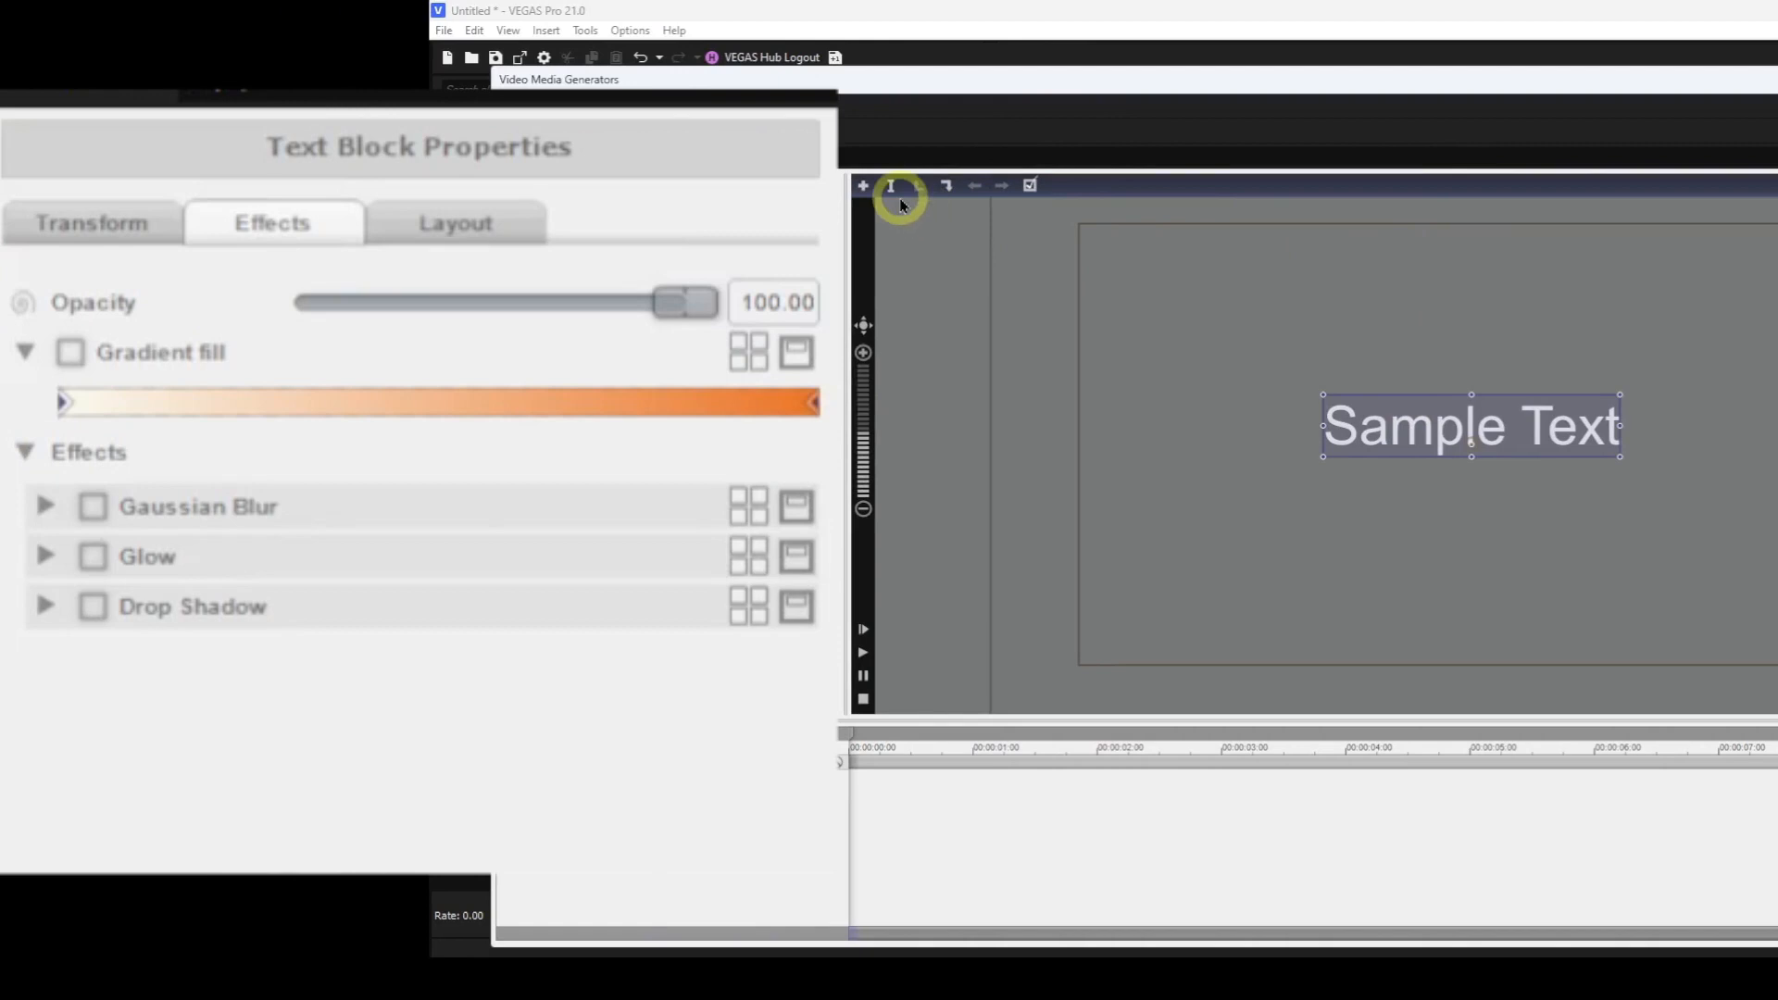
left_click(893, 189)
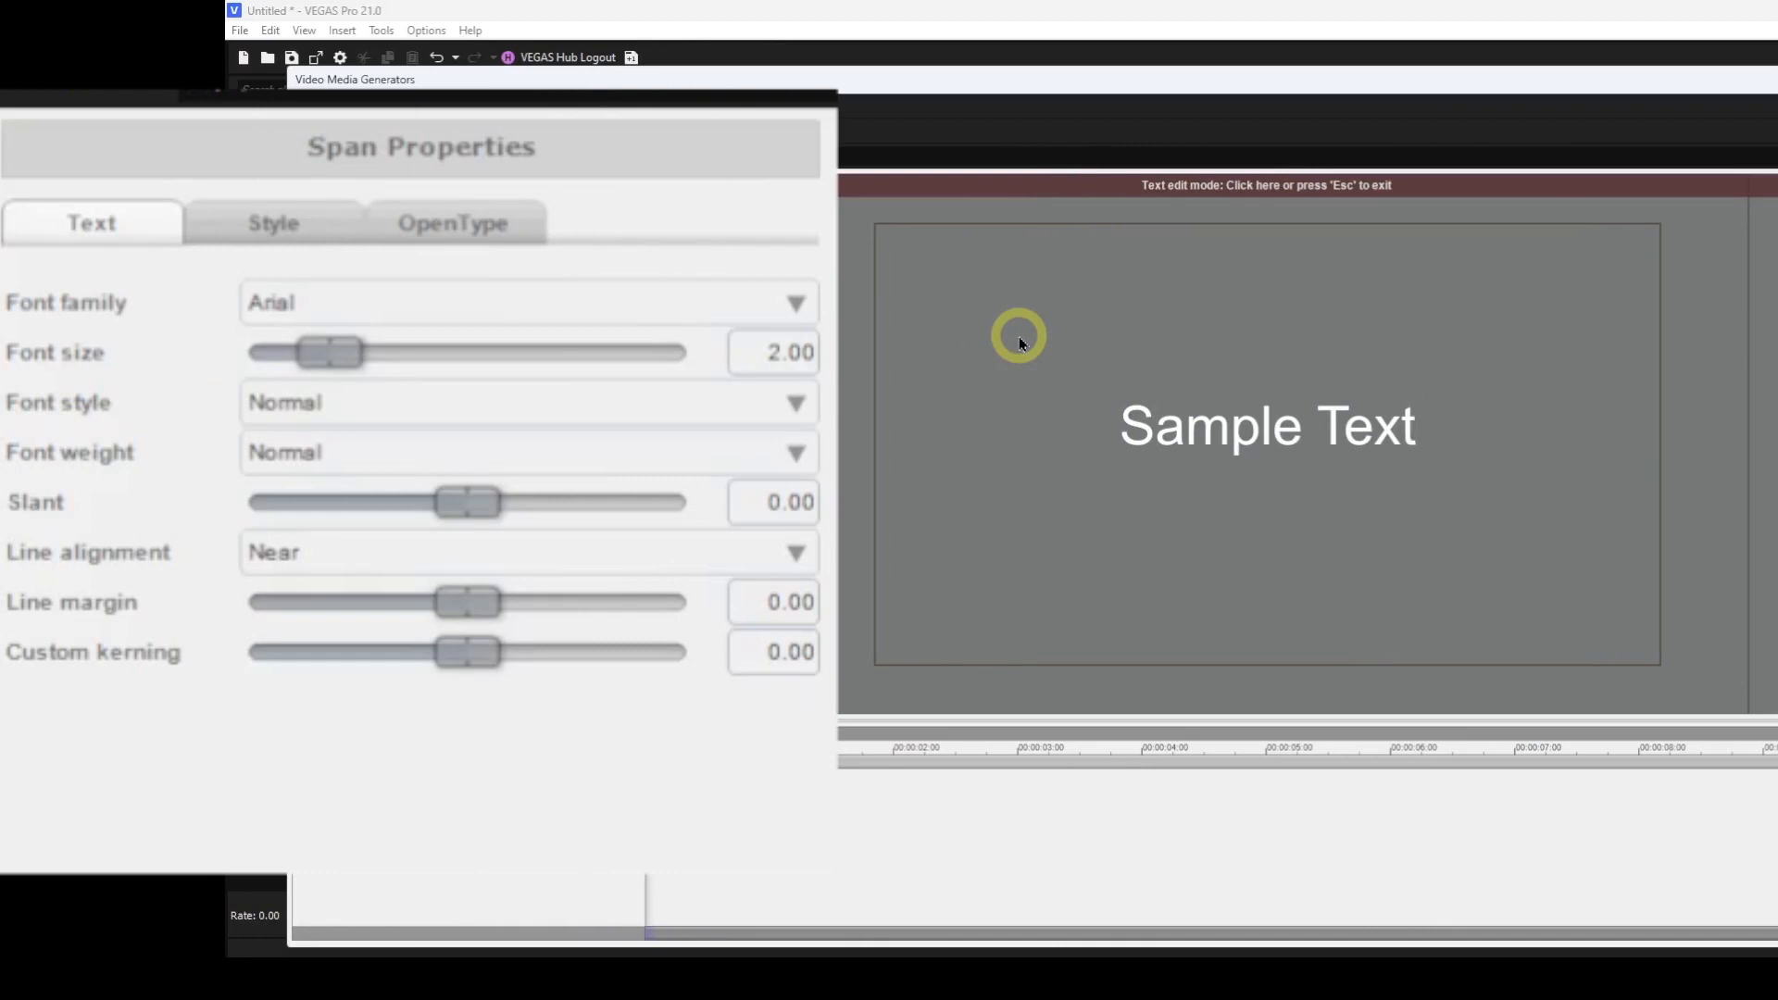
key("ctrl+a")
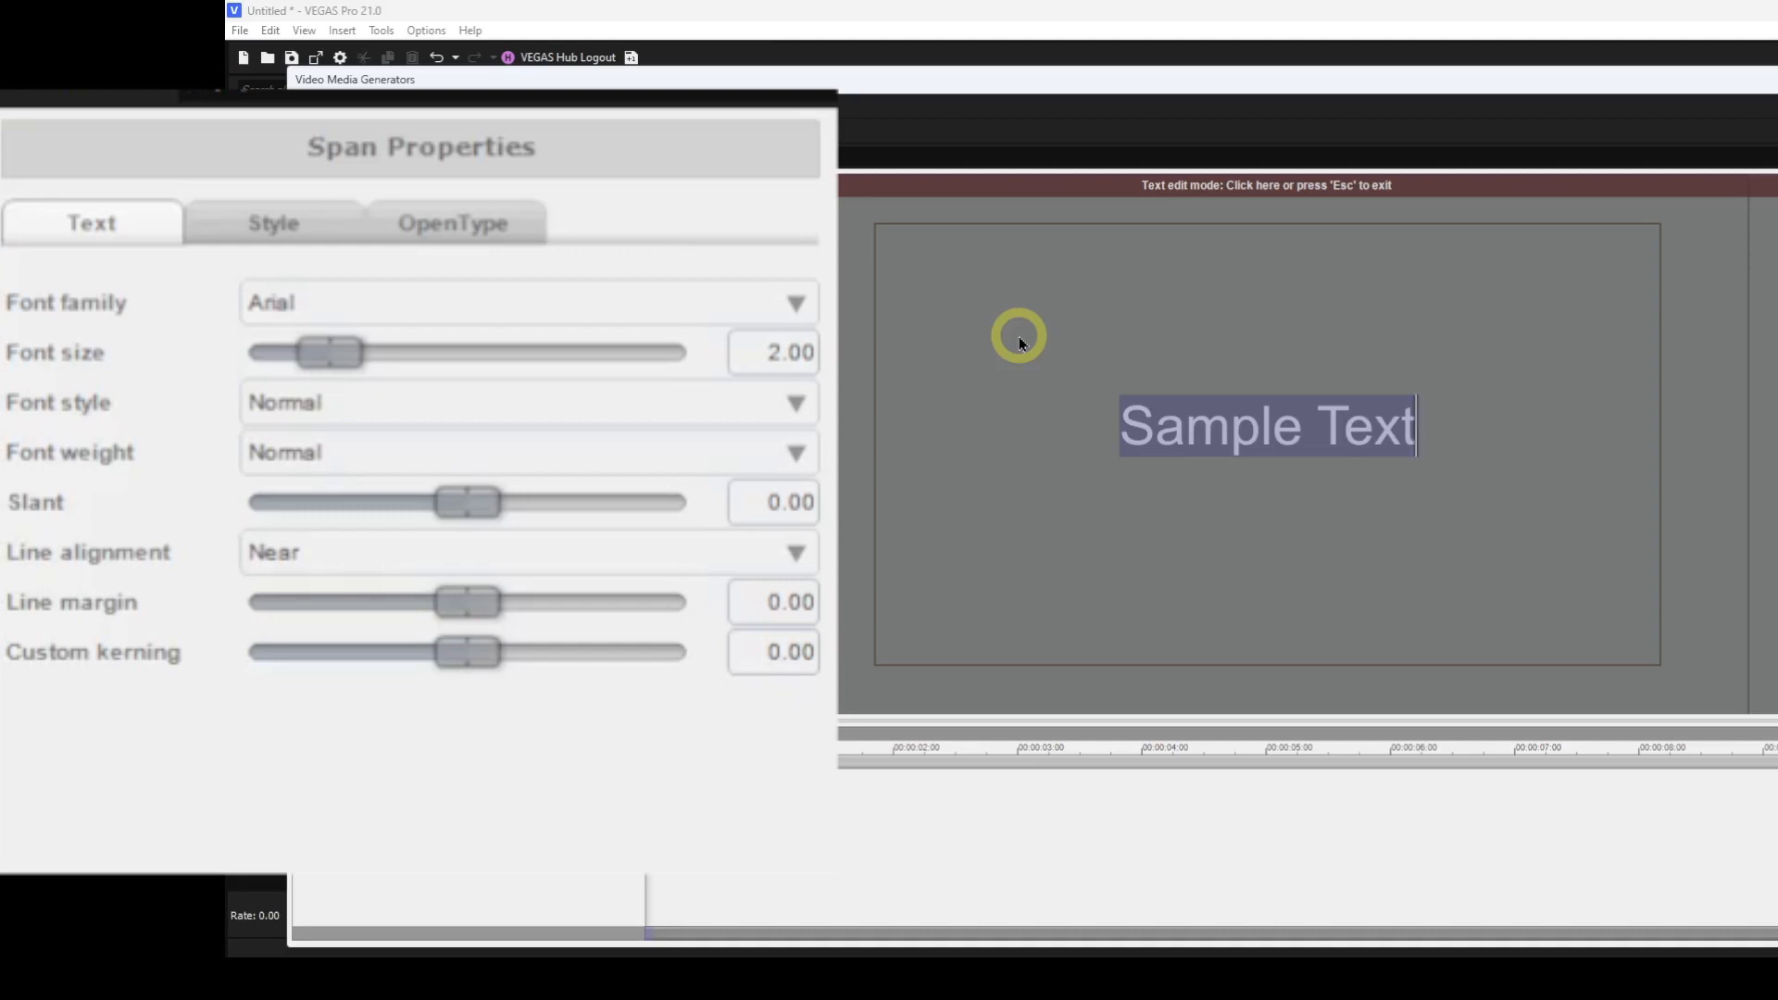
left_click(795, 304)
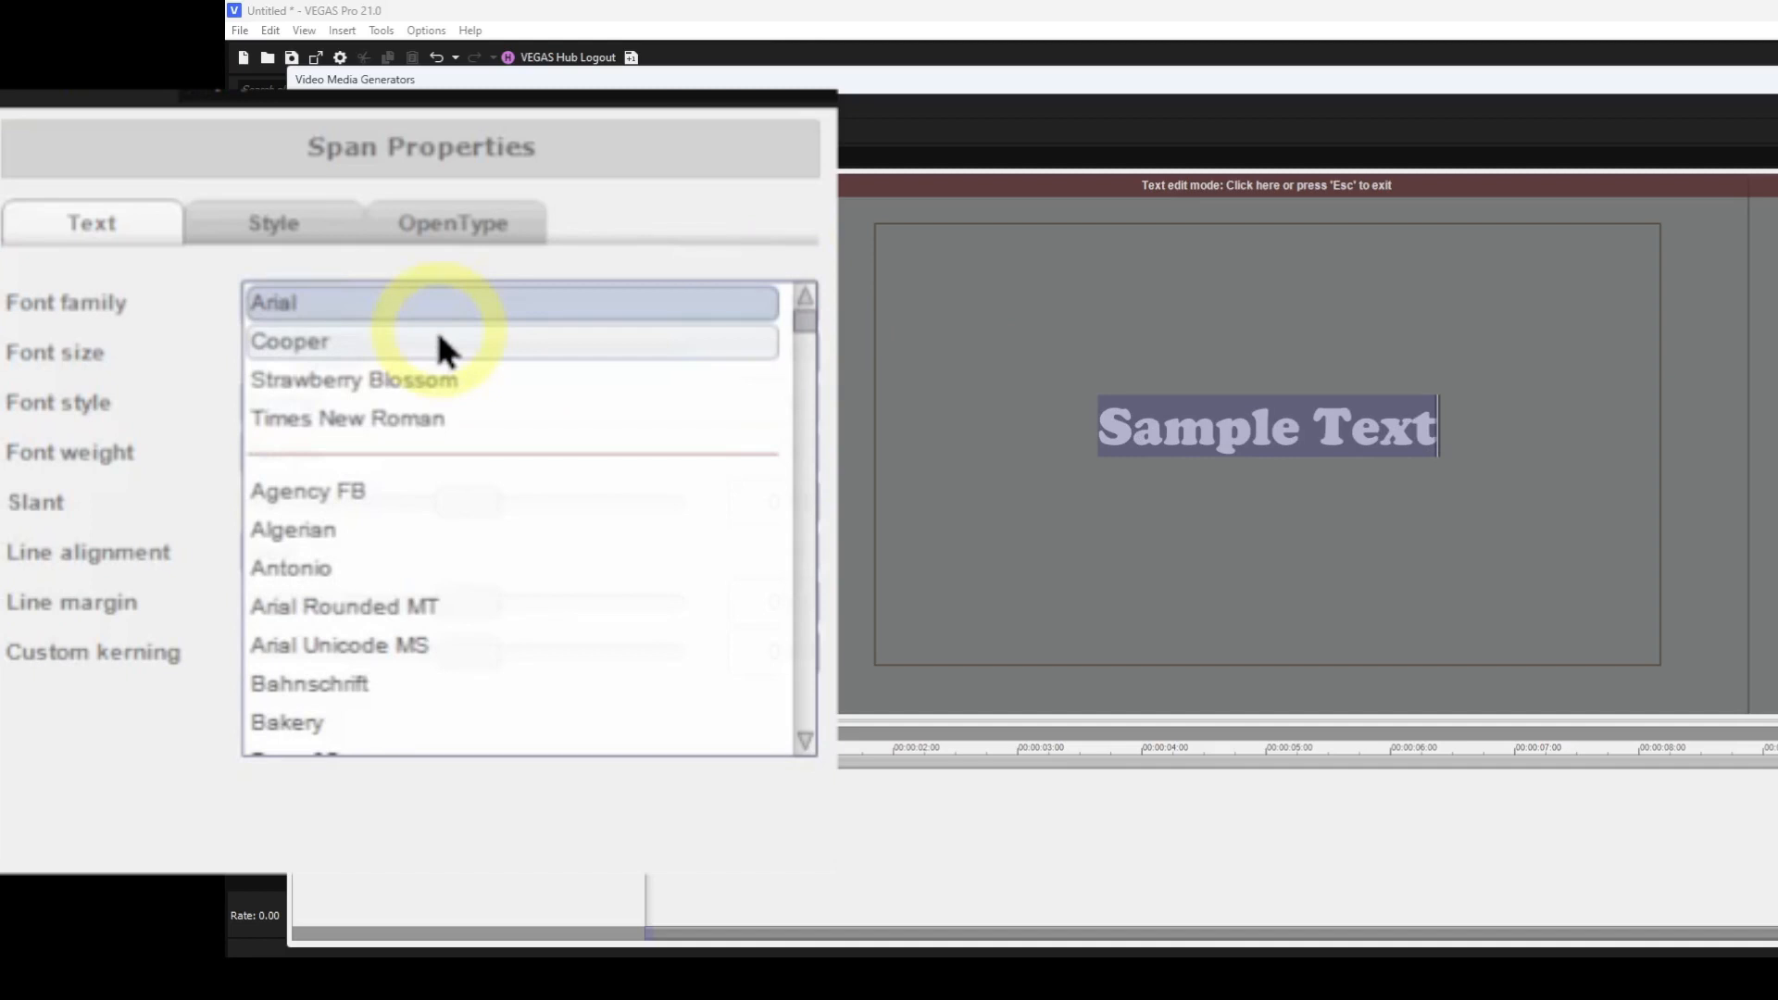
left_click(443, 345)
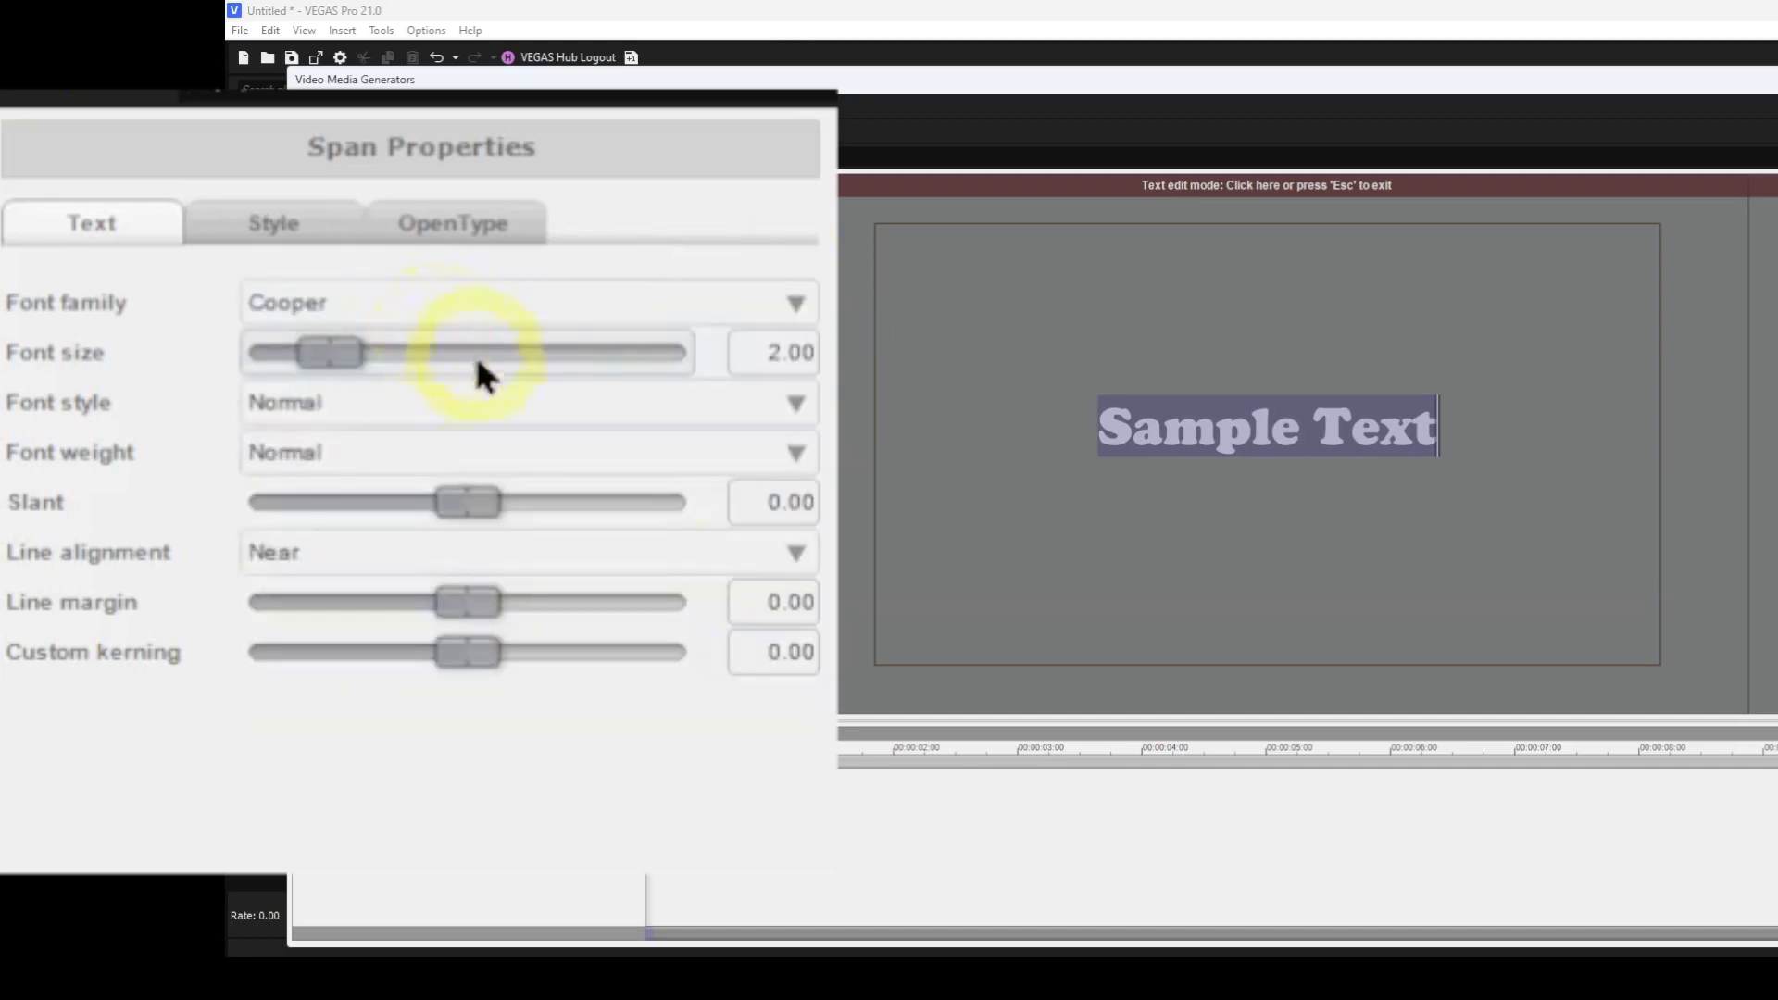
Set the font size to 4 and exit text edit mode.
left_click(783, 357)
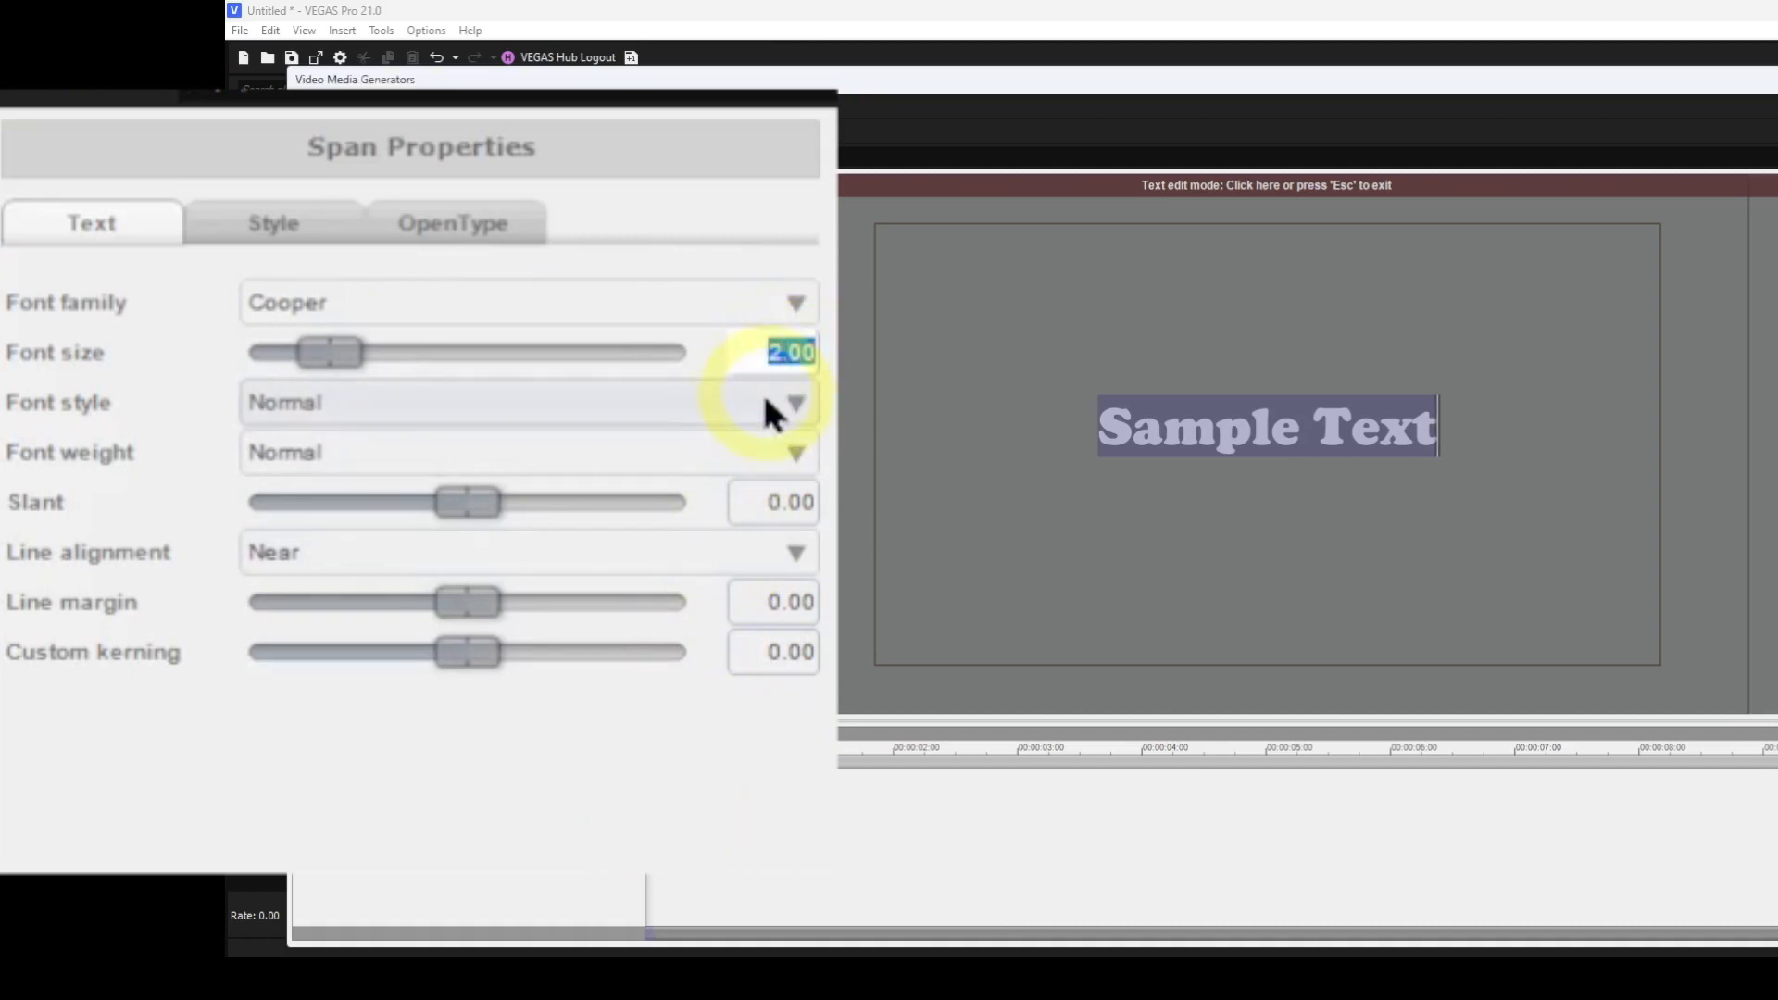
type("4")
key("Return")
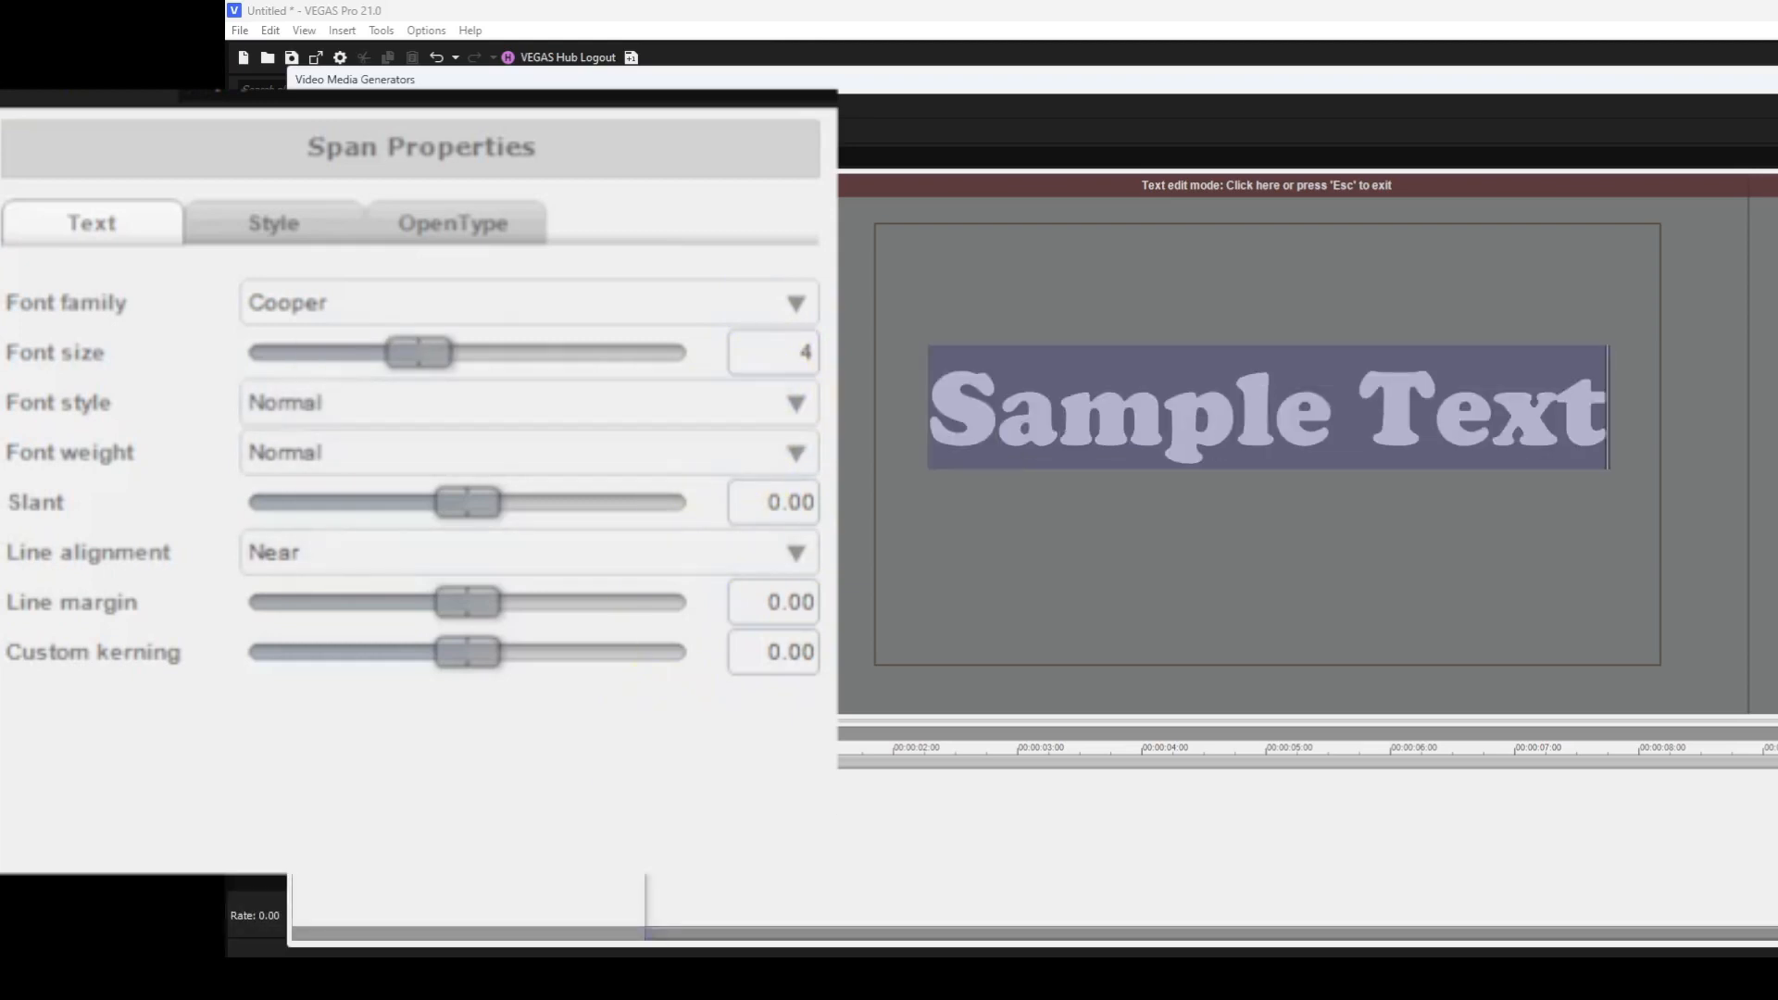
left_click(905, 348)
left_click(1026, 187)
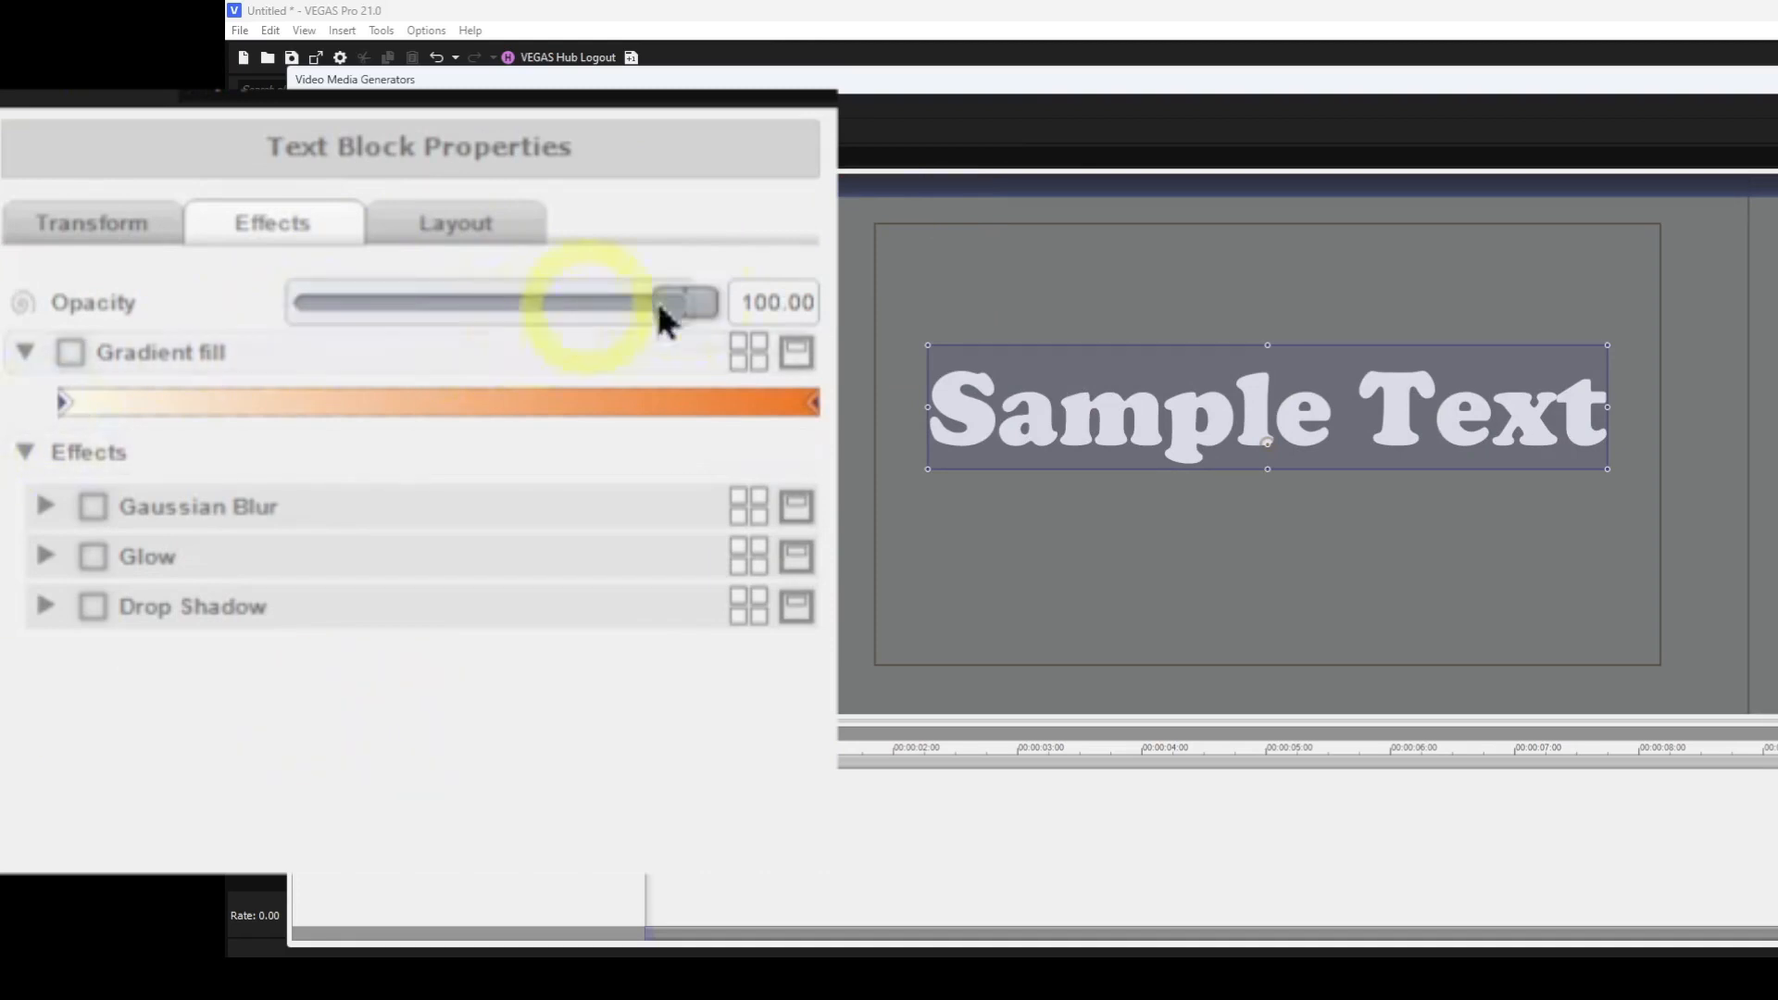
Enable Gradient fill in the text block's effects.
mouse_move(687, 300)
left_mouse_down()
mouse_move(353, 297)
mouse_move(293, 318)
mouse_move(514, 341)
mouse_move(714, 302)
left_mouse_up()
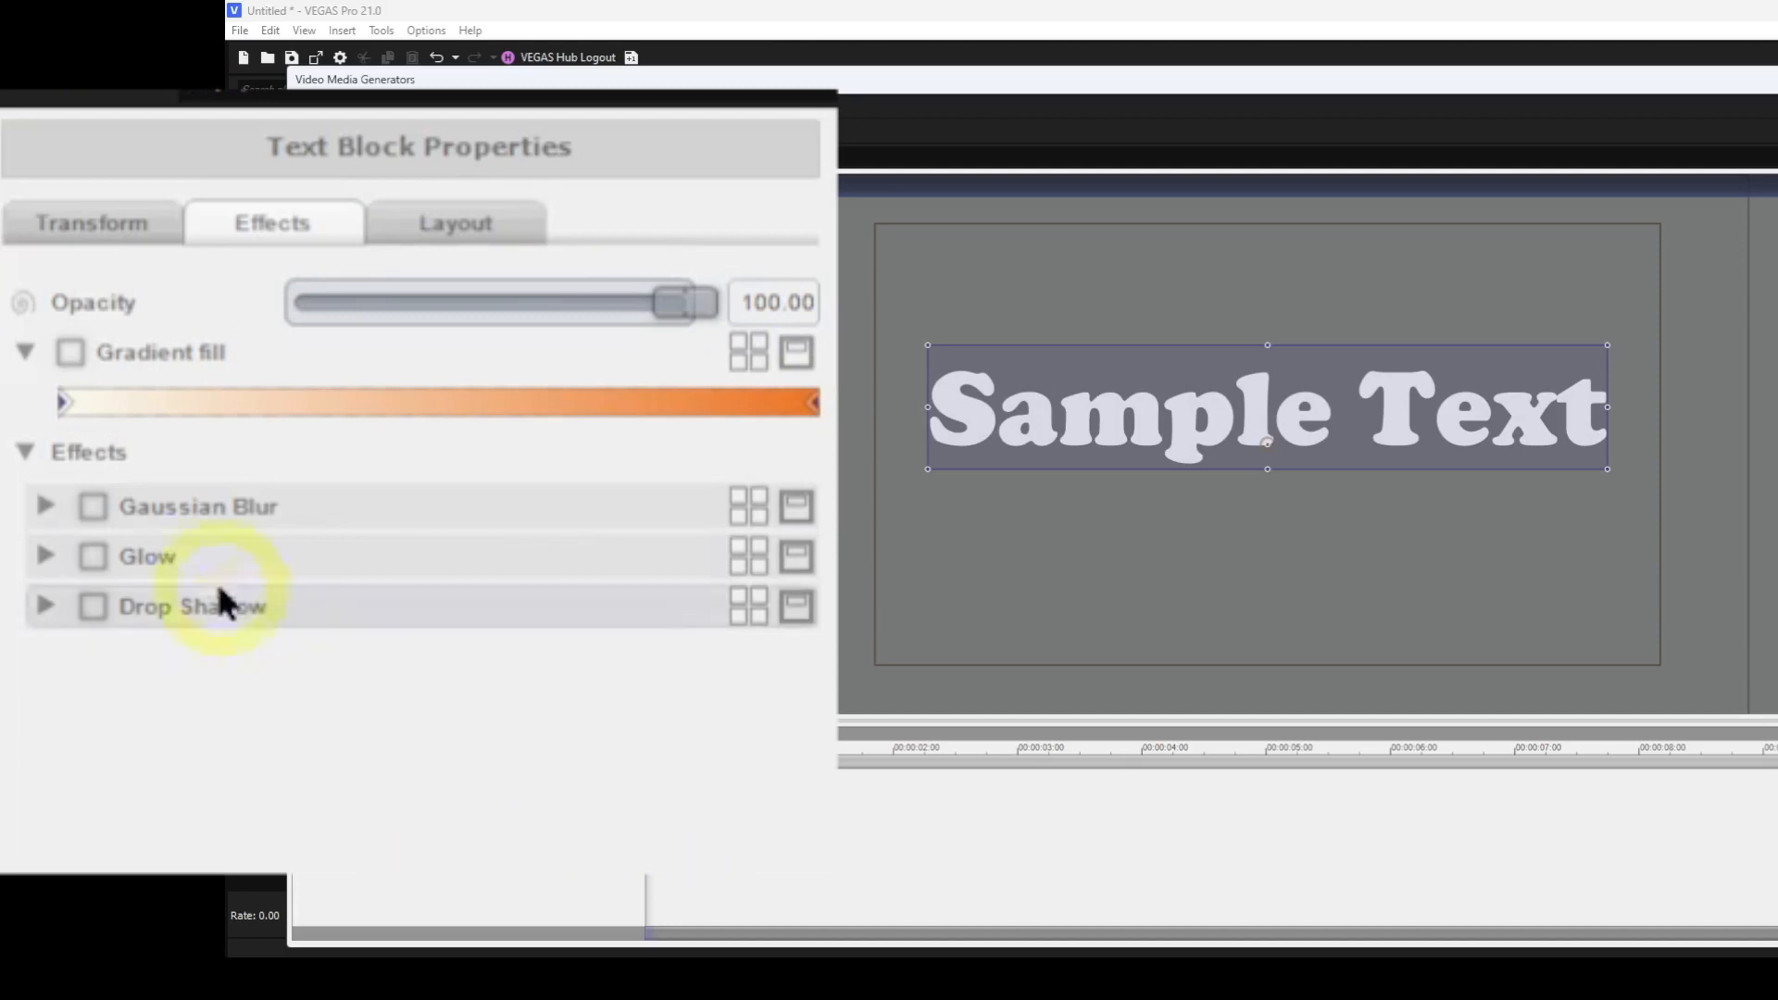
left_click(72, 358)
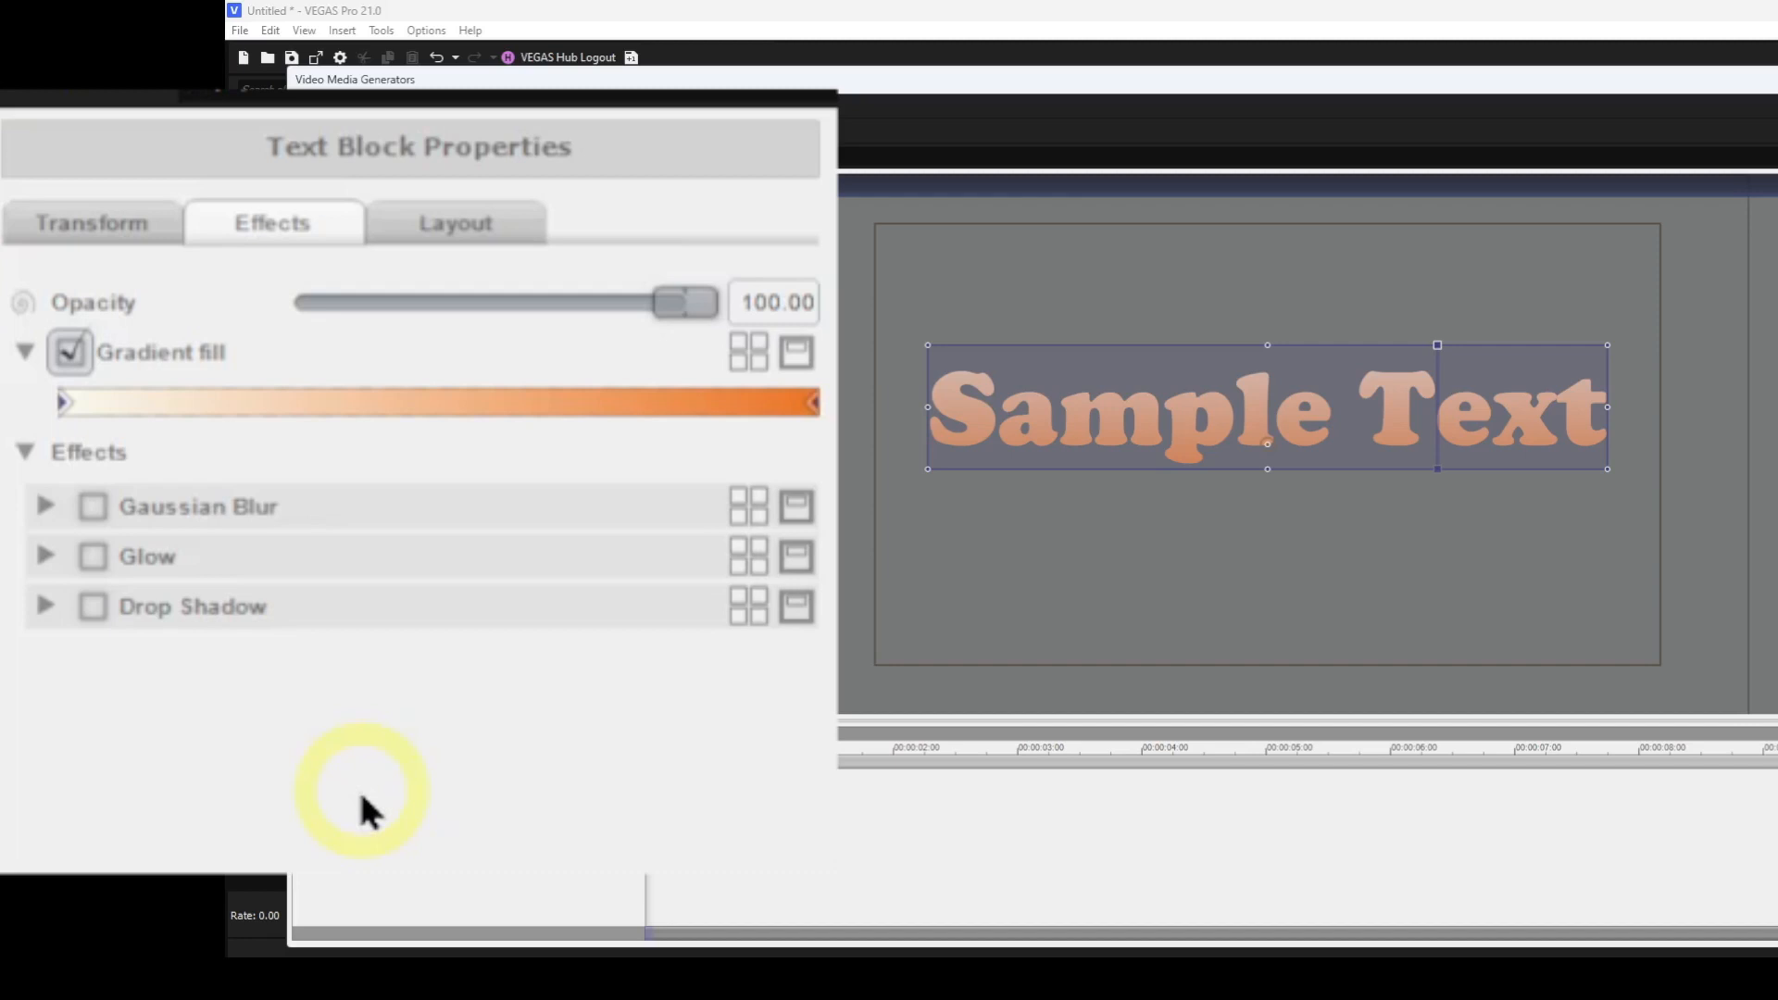
Move the gradient's start and end stops inward, then return them to the ends of the bar.
left_click_drag(65, 405, 290, 409)
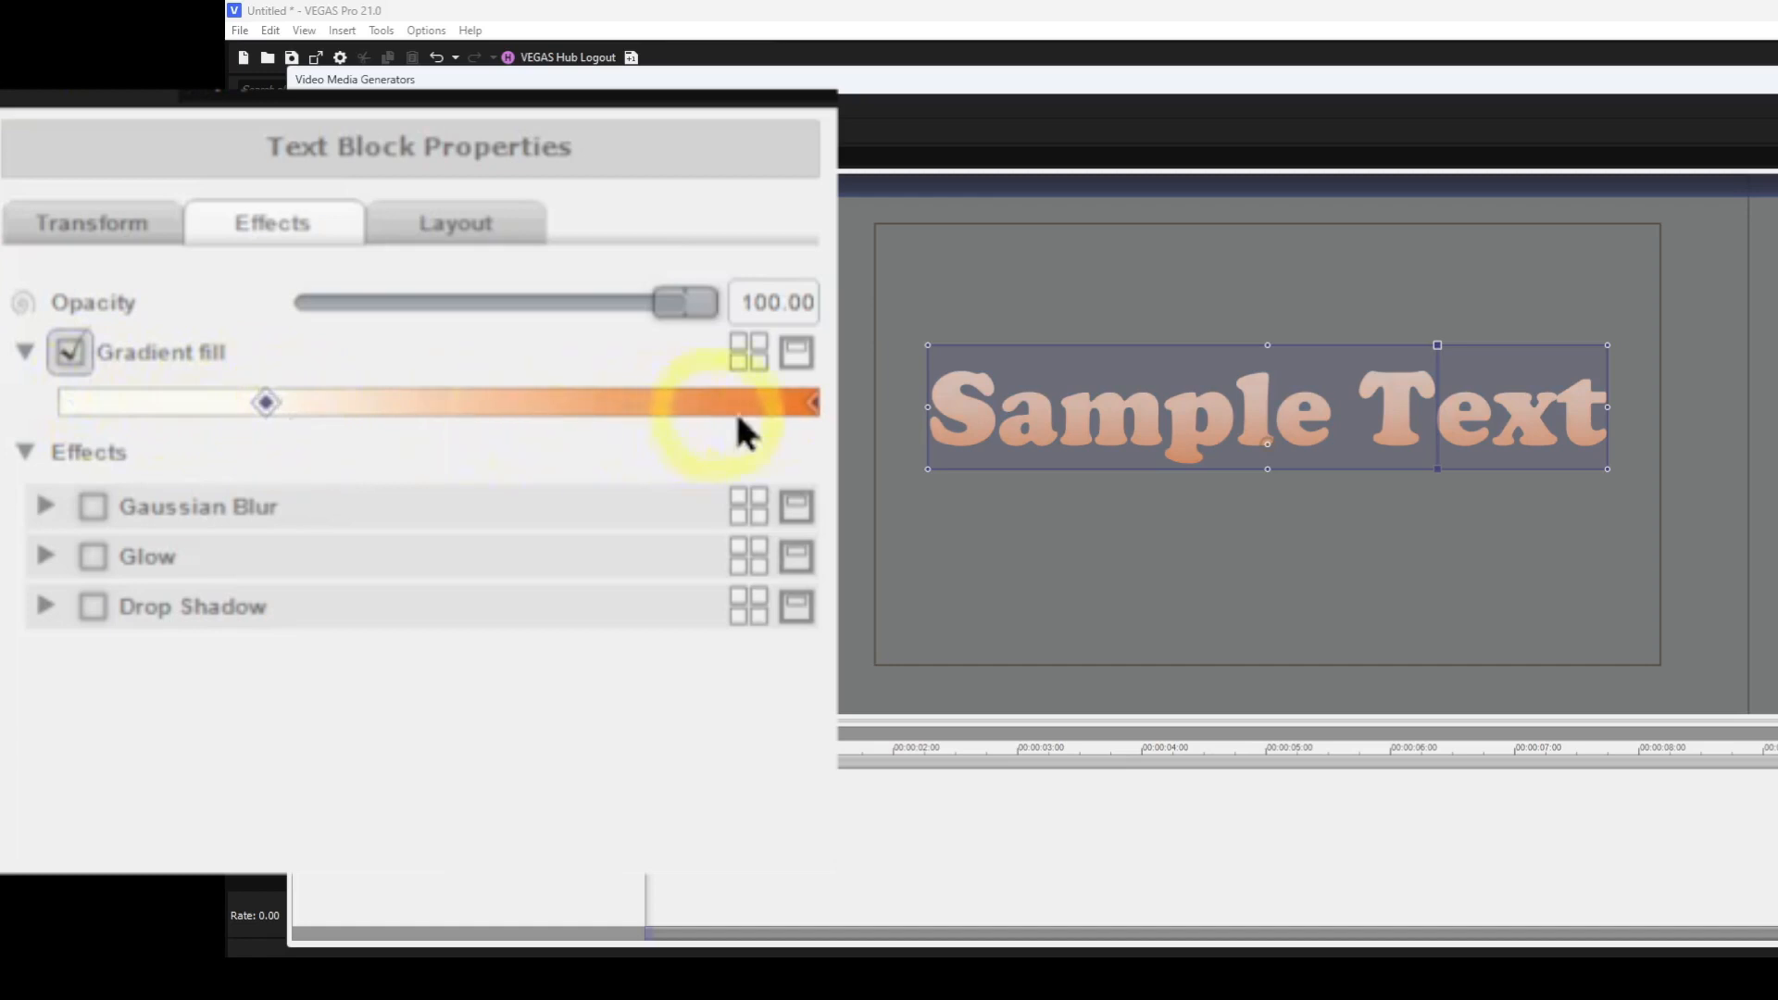
left_click_drag(810, 407, 468, 416)
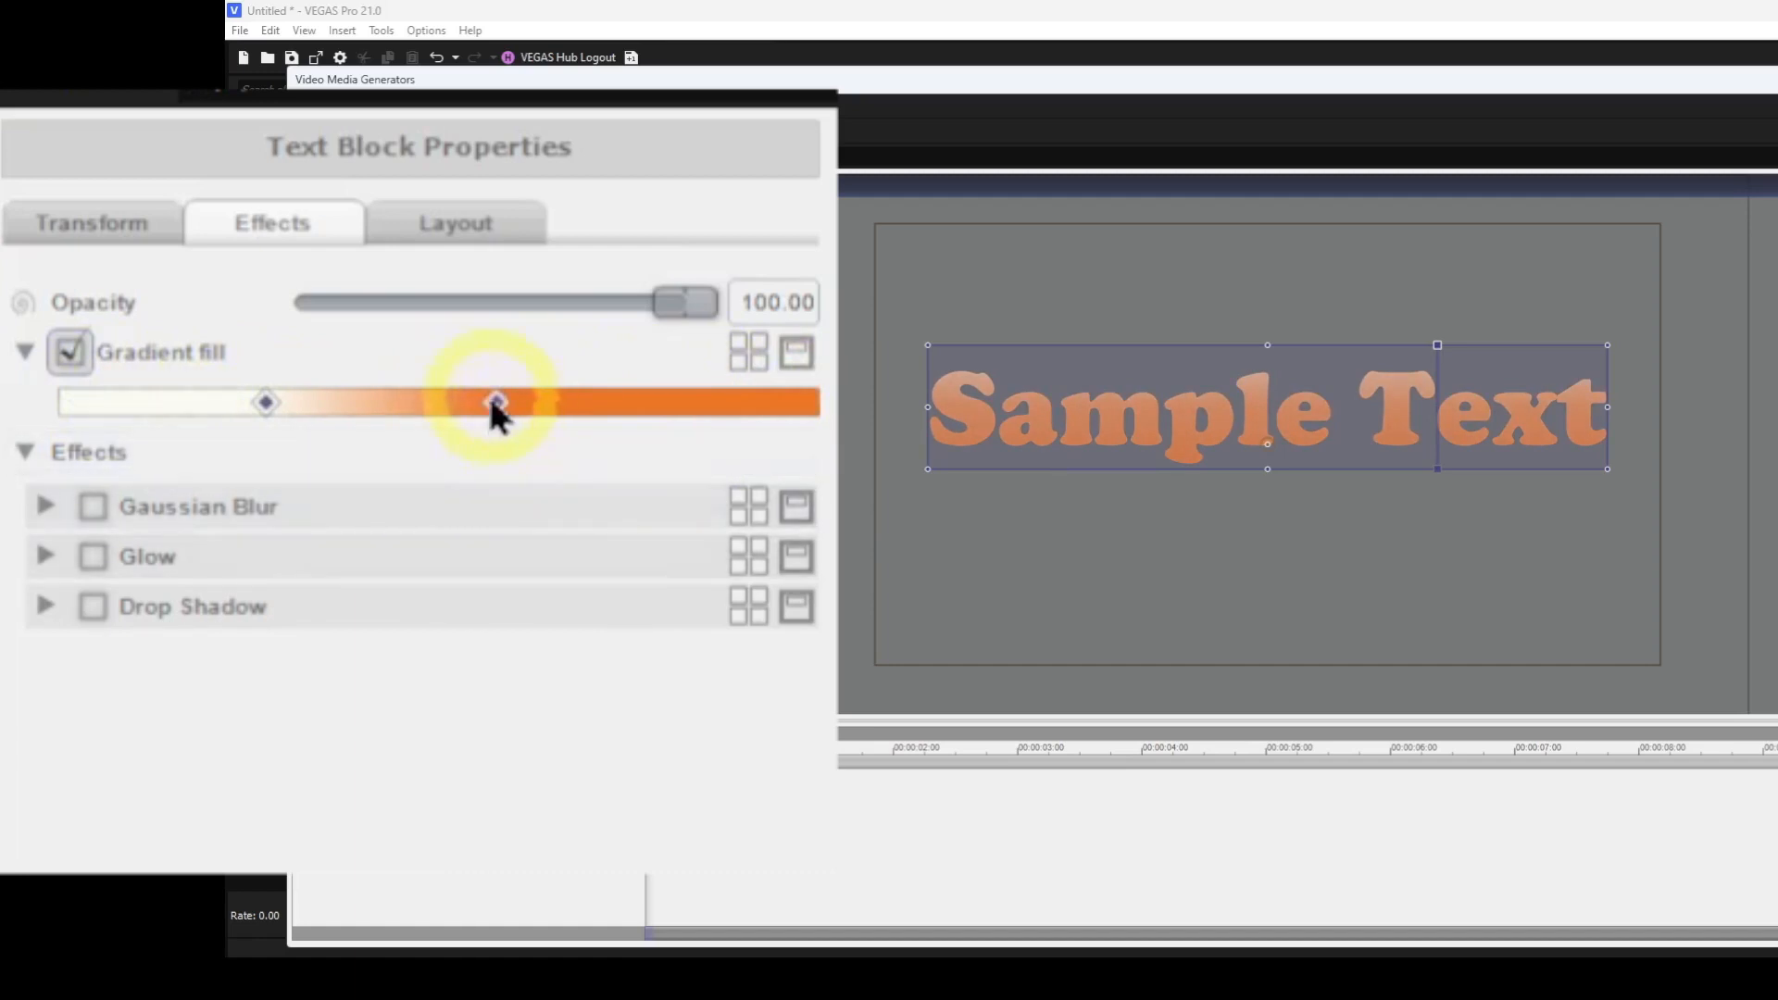
left_click_drag(496, 405, 828, 448)
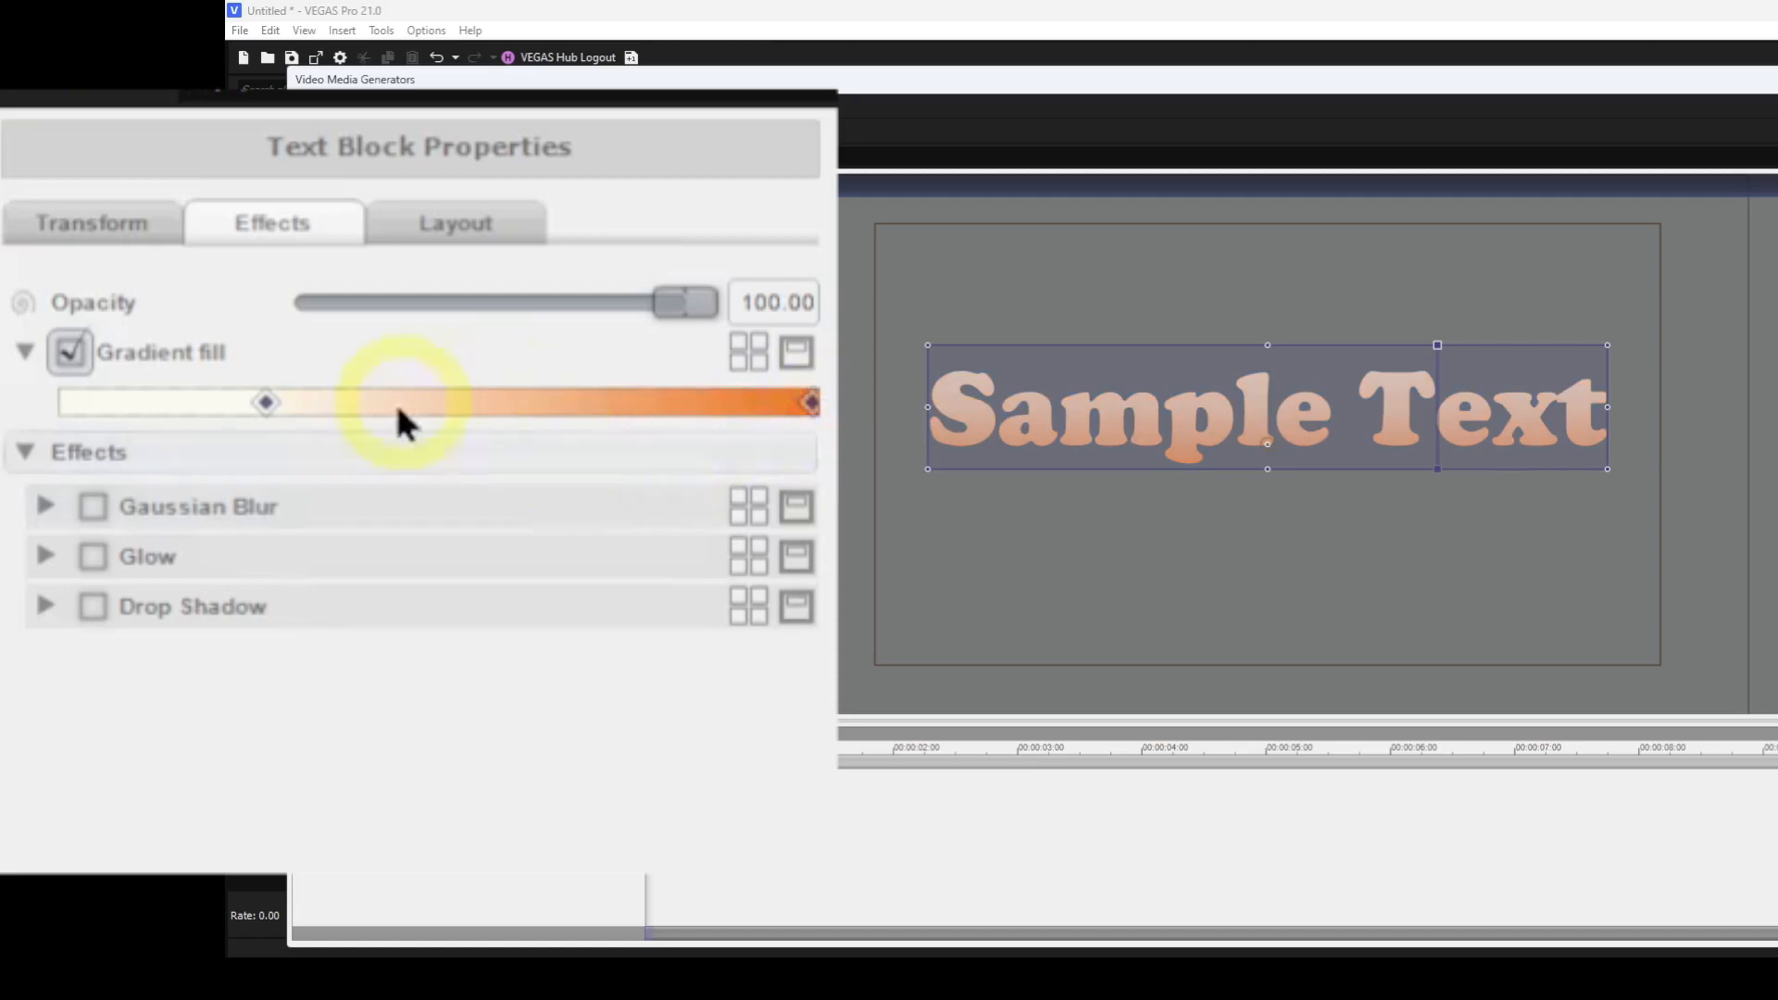
left_click_drag(264, 404, 20, 389)
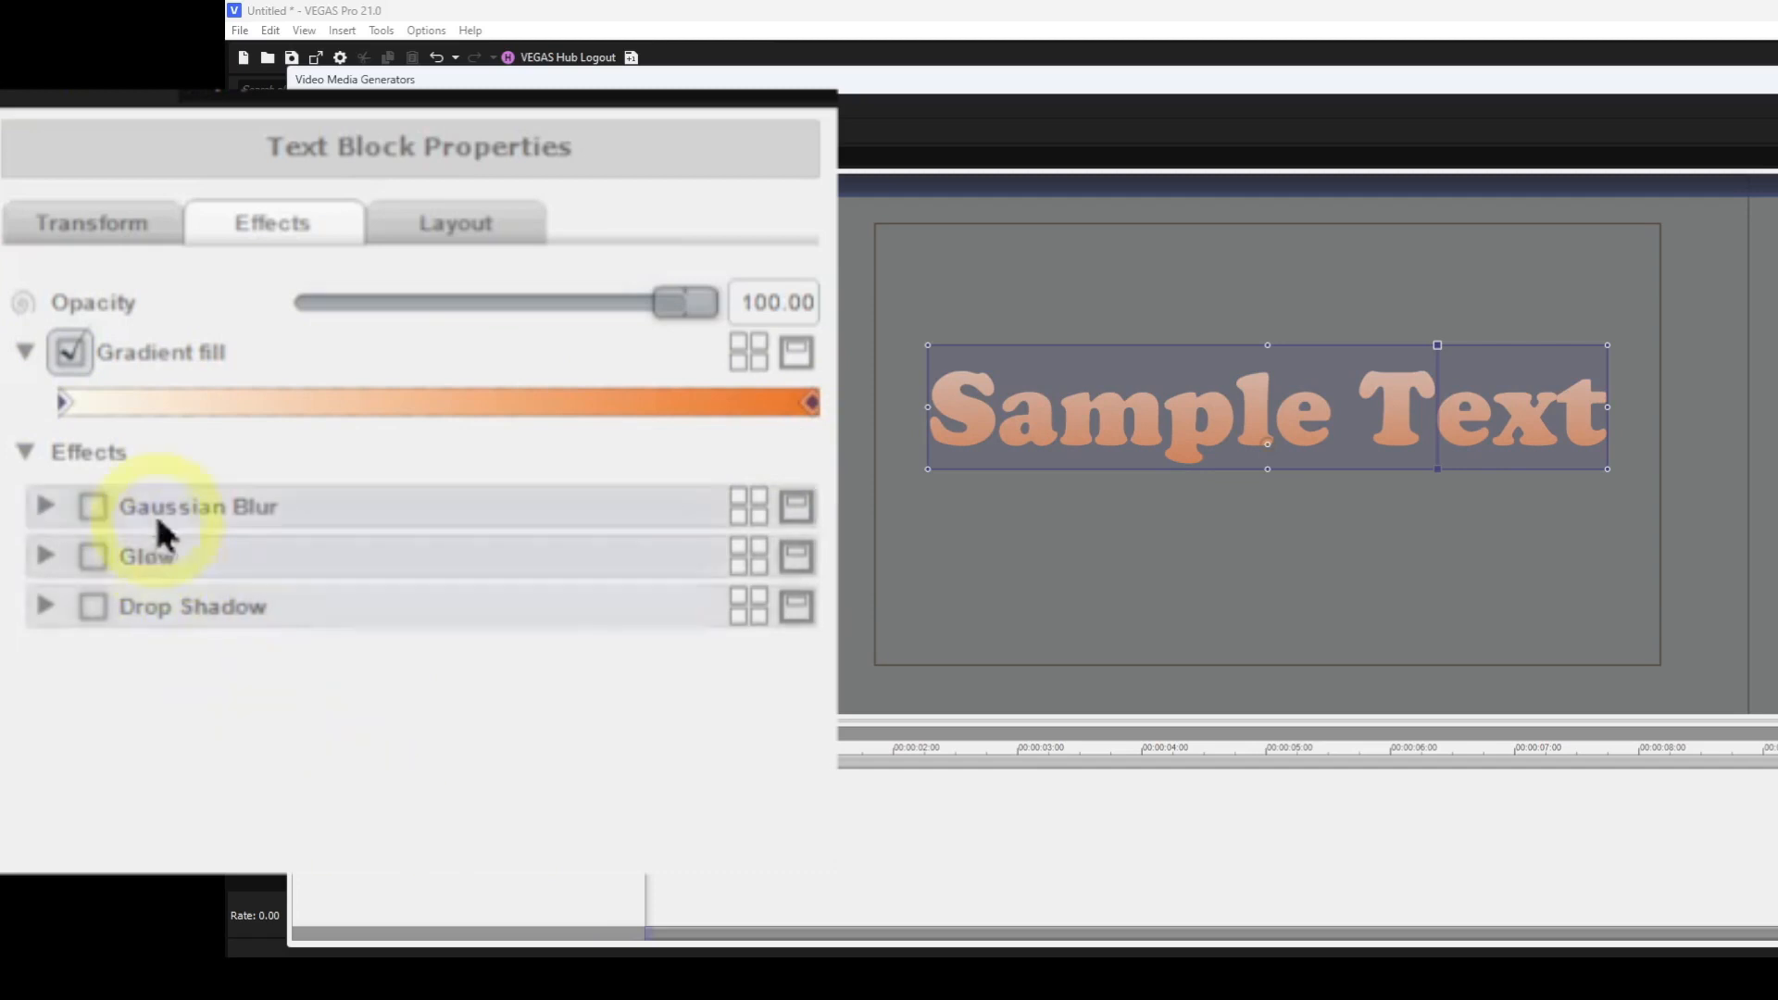
Set the gradient's start stop color to Red 250, Green 0, Blue 240.
left_click(61, 404)
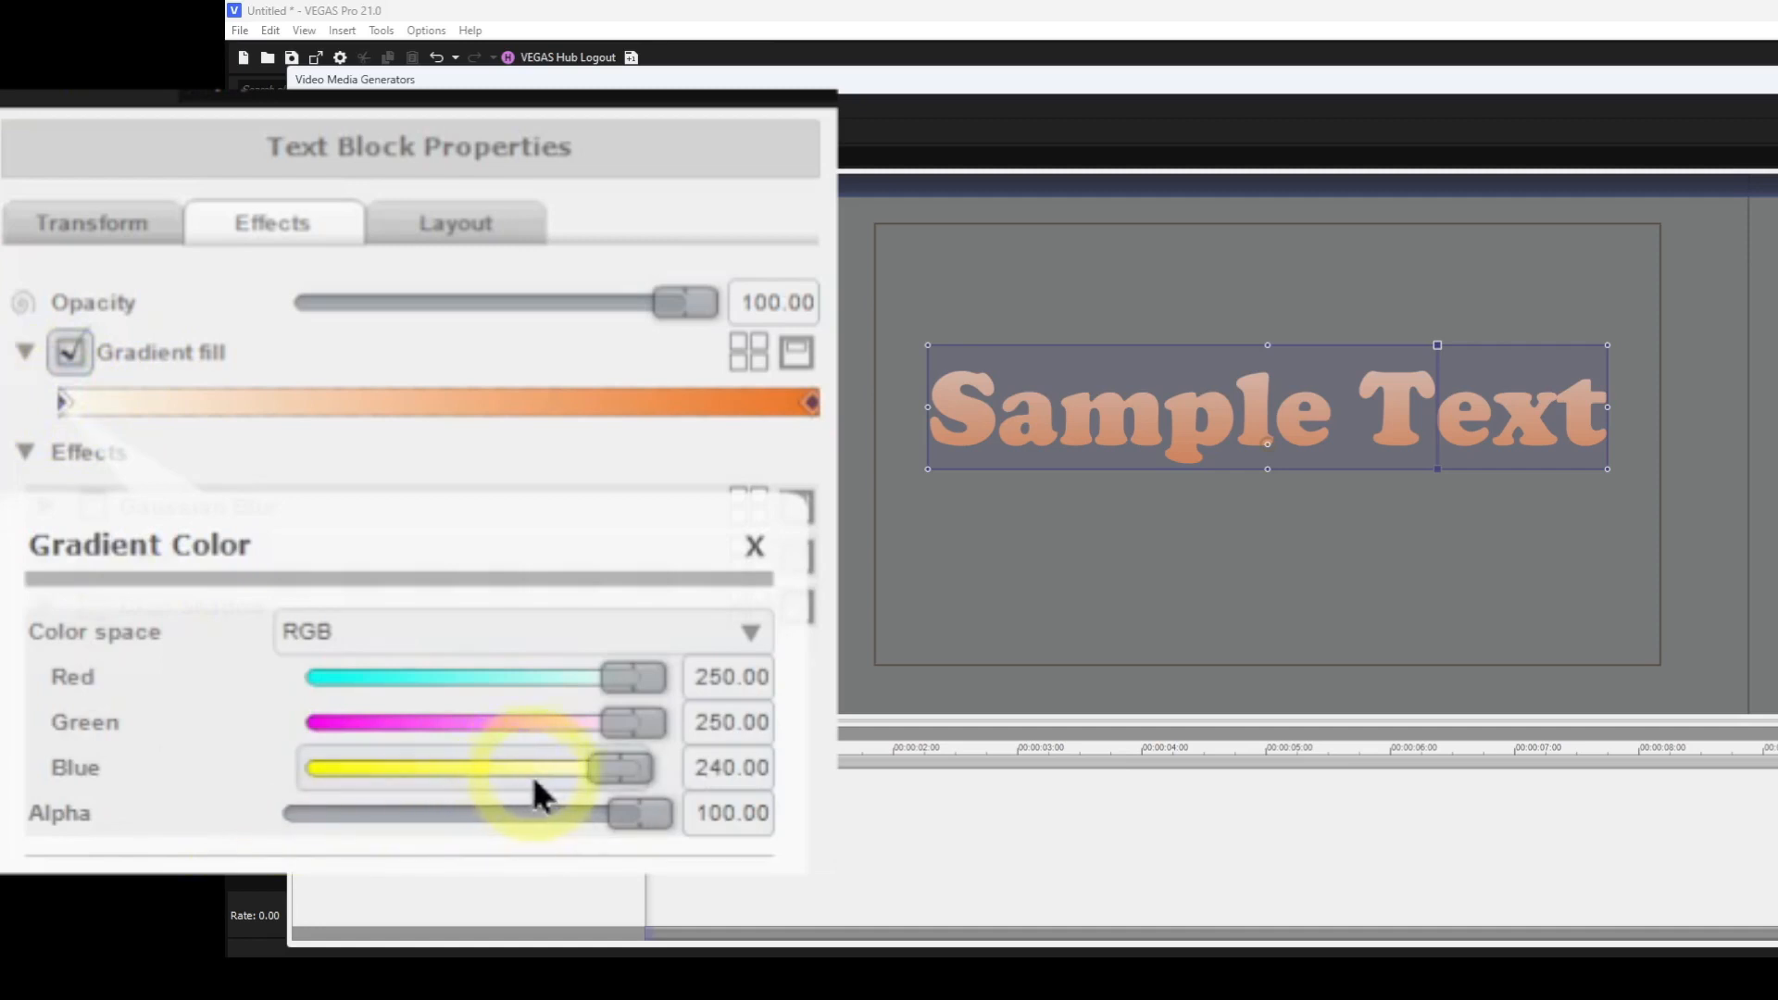
left_click_drag(649, 717, 226, 719)
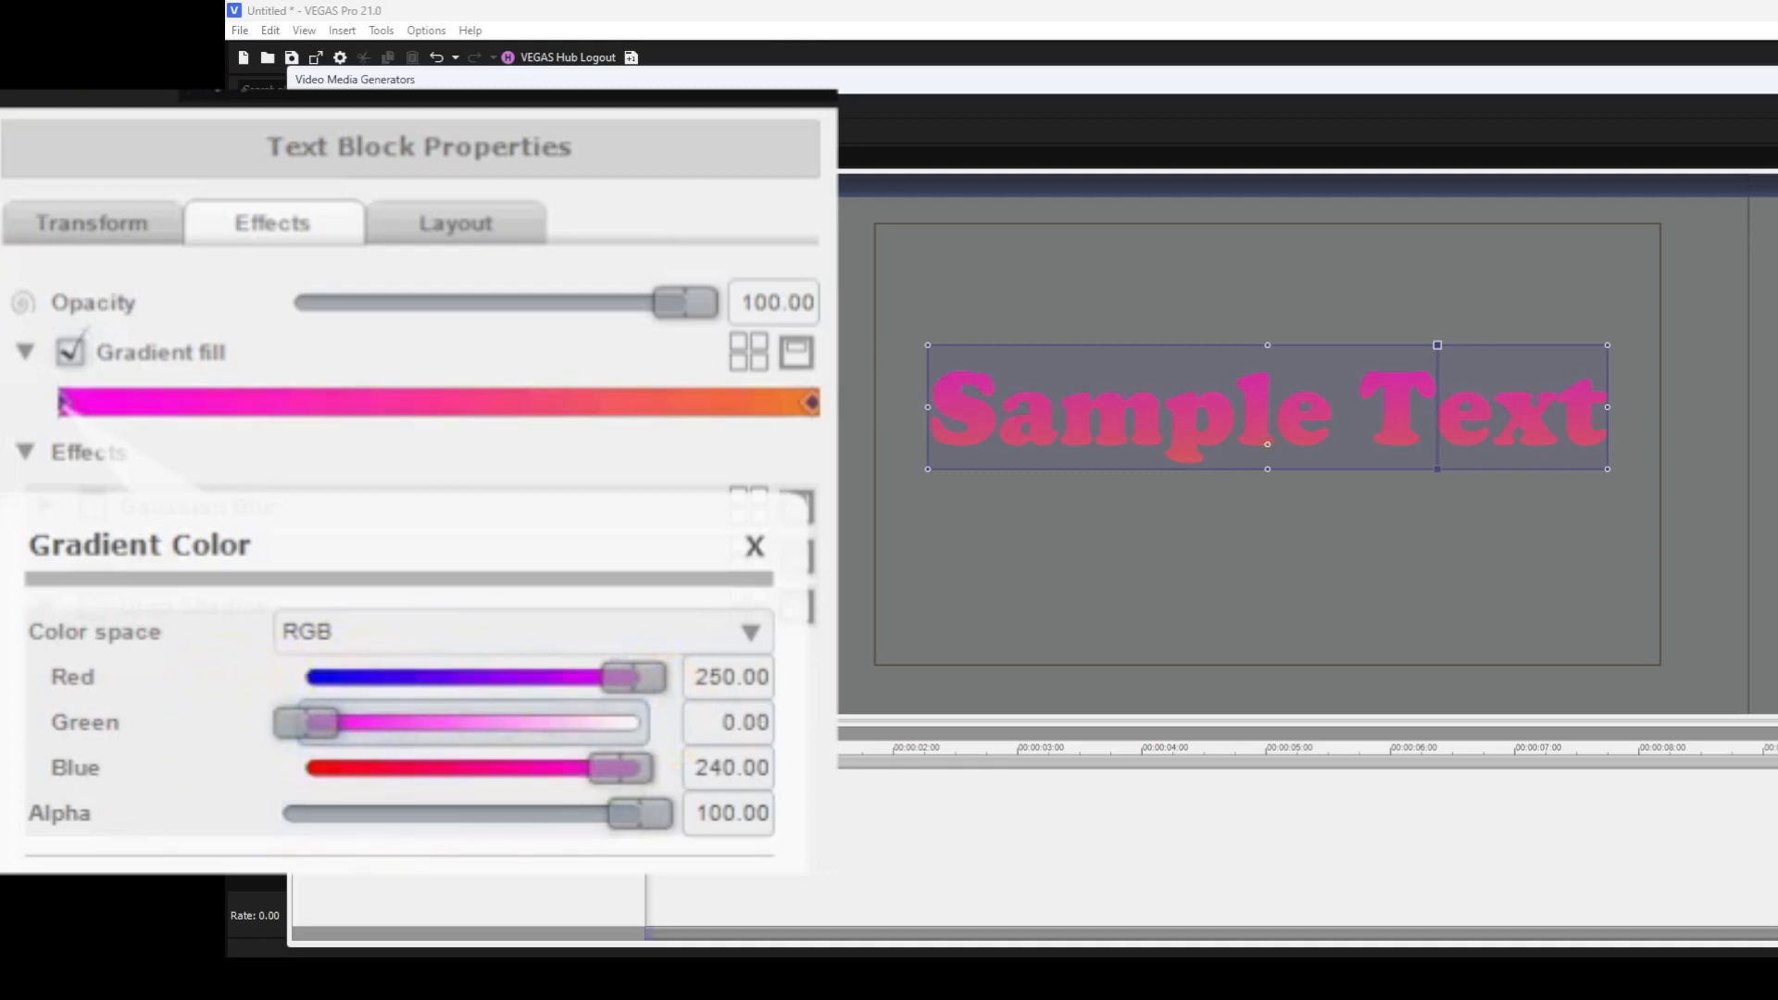
left_click(754, 547)
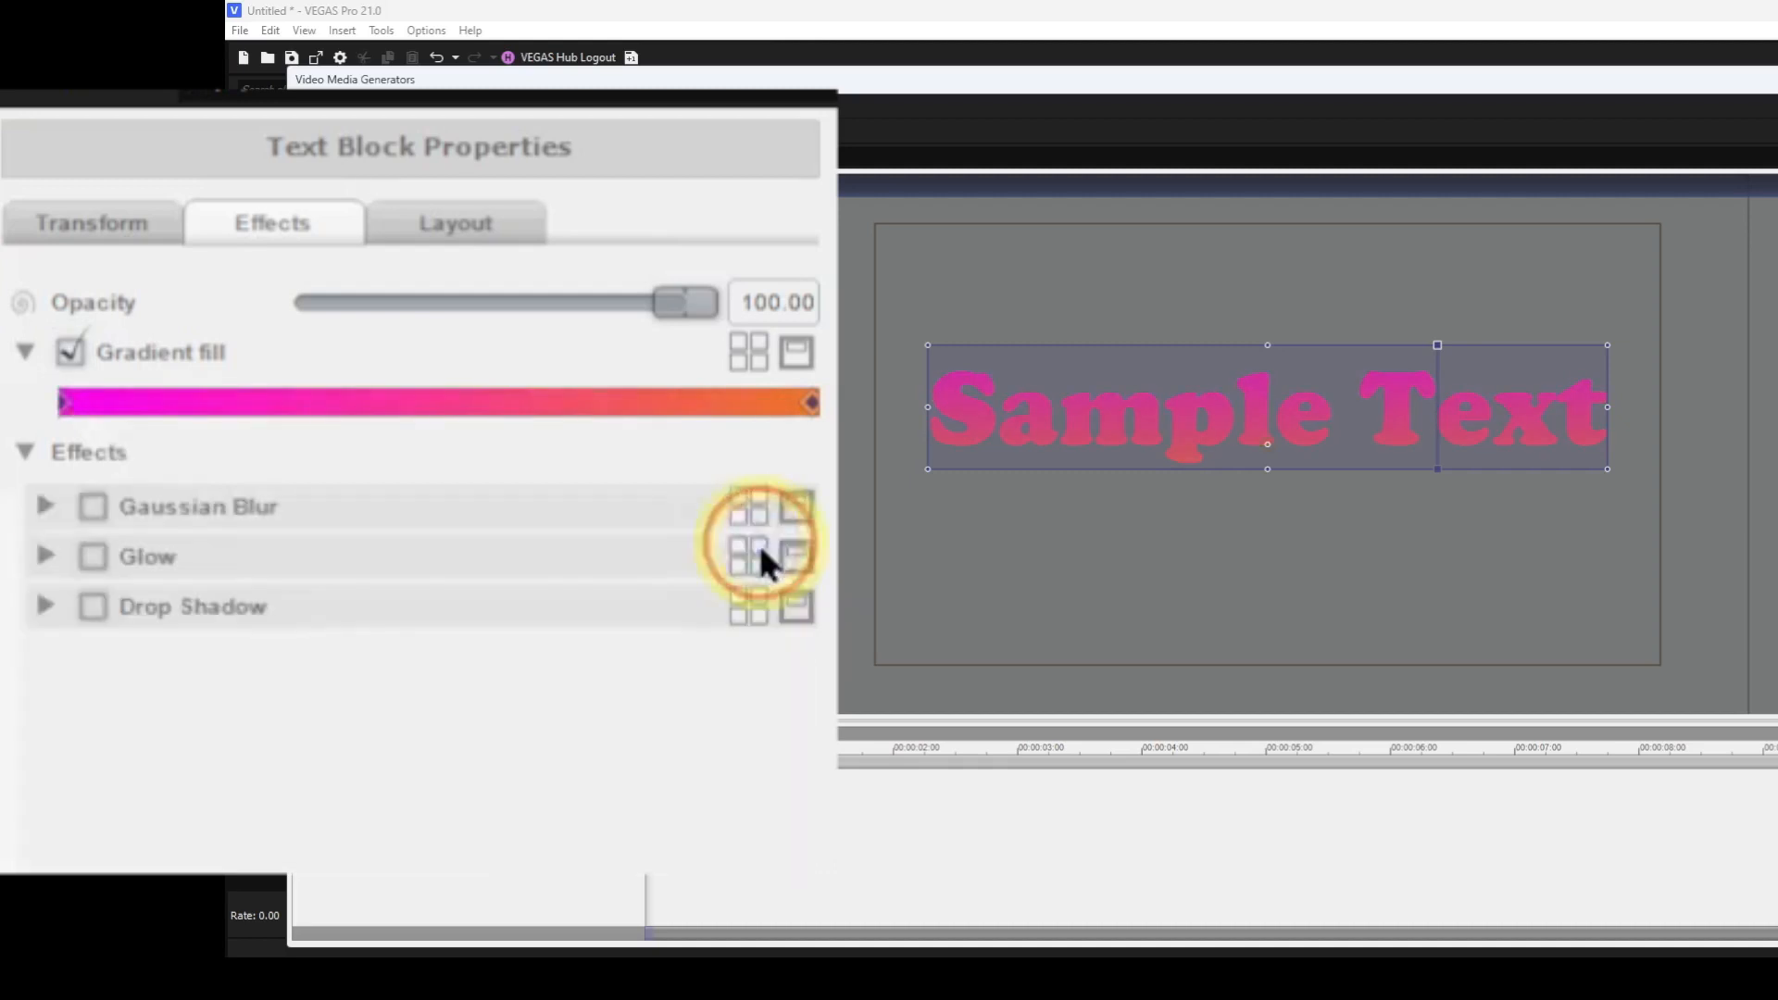
Set the gradient's end stop color to Red 0, Green 0, Blue 255.
left_click(811, 404)
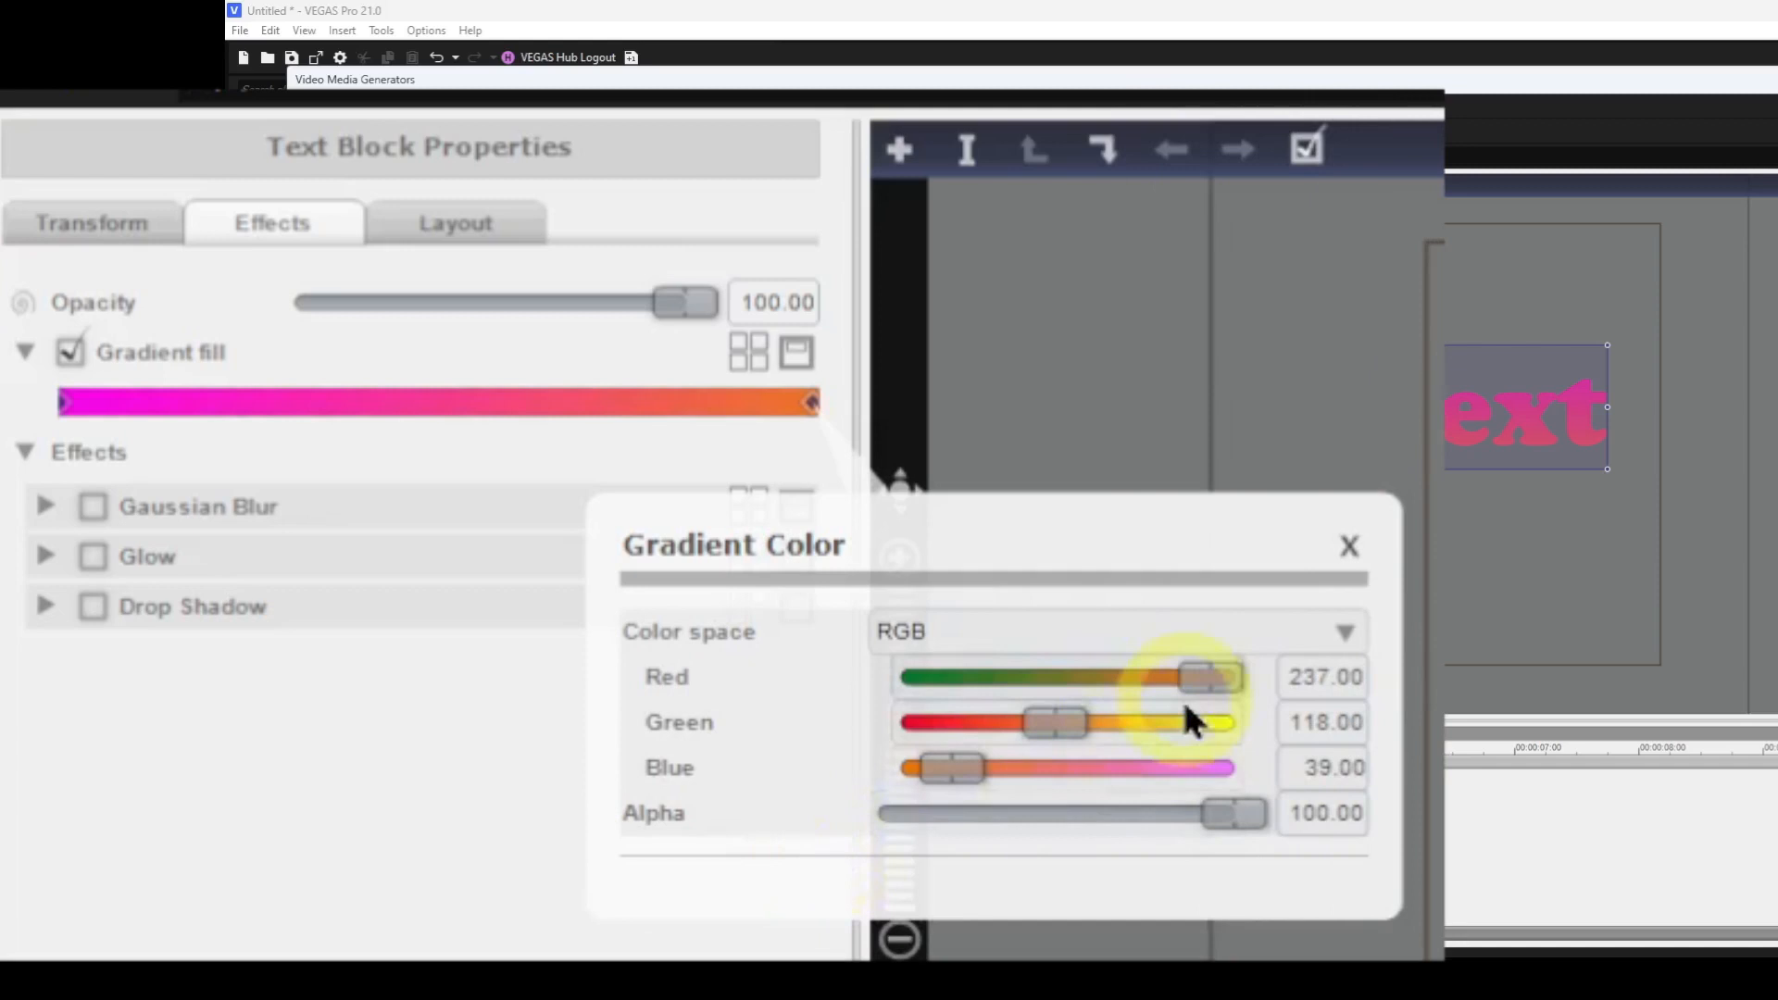
left_click_drag(1215, 676, 876, 681)
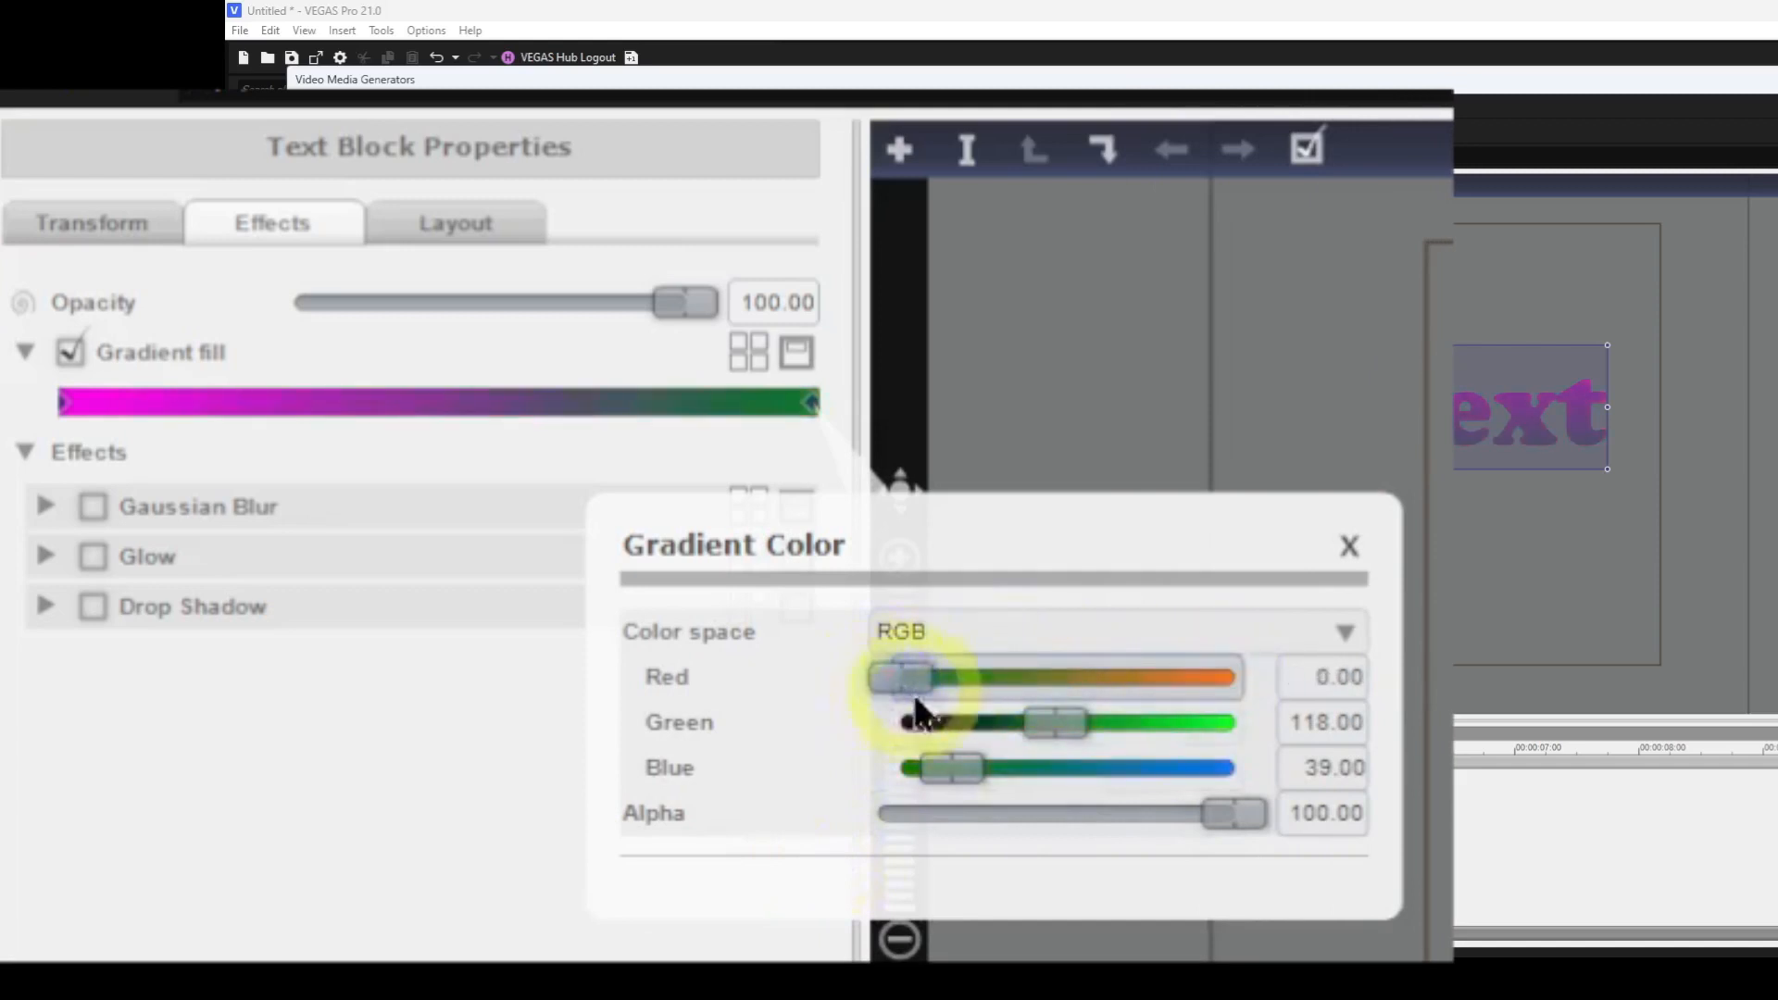
left_click_drag(1060, 727, 825, 747)
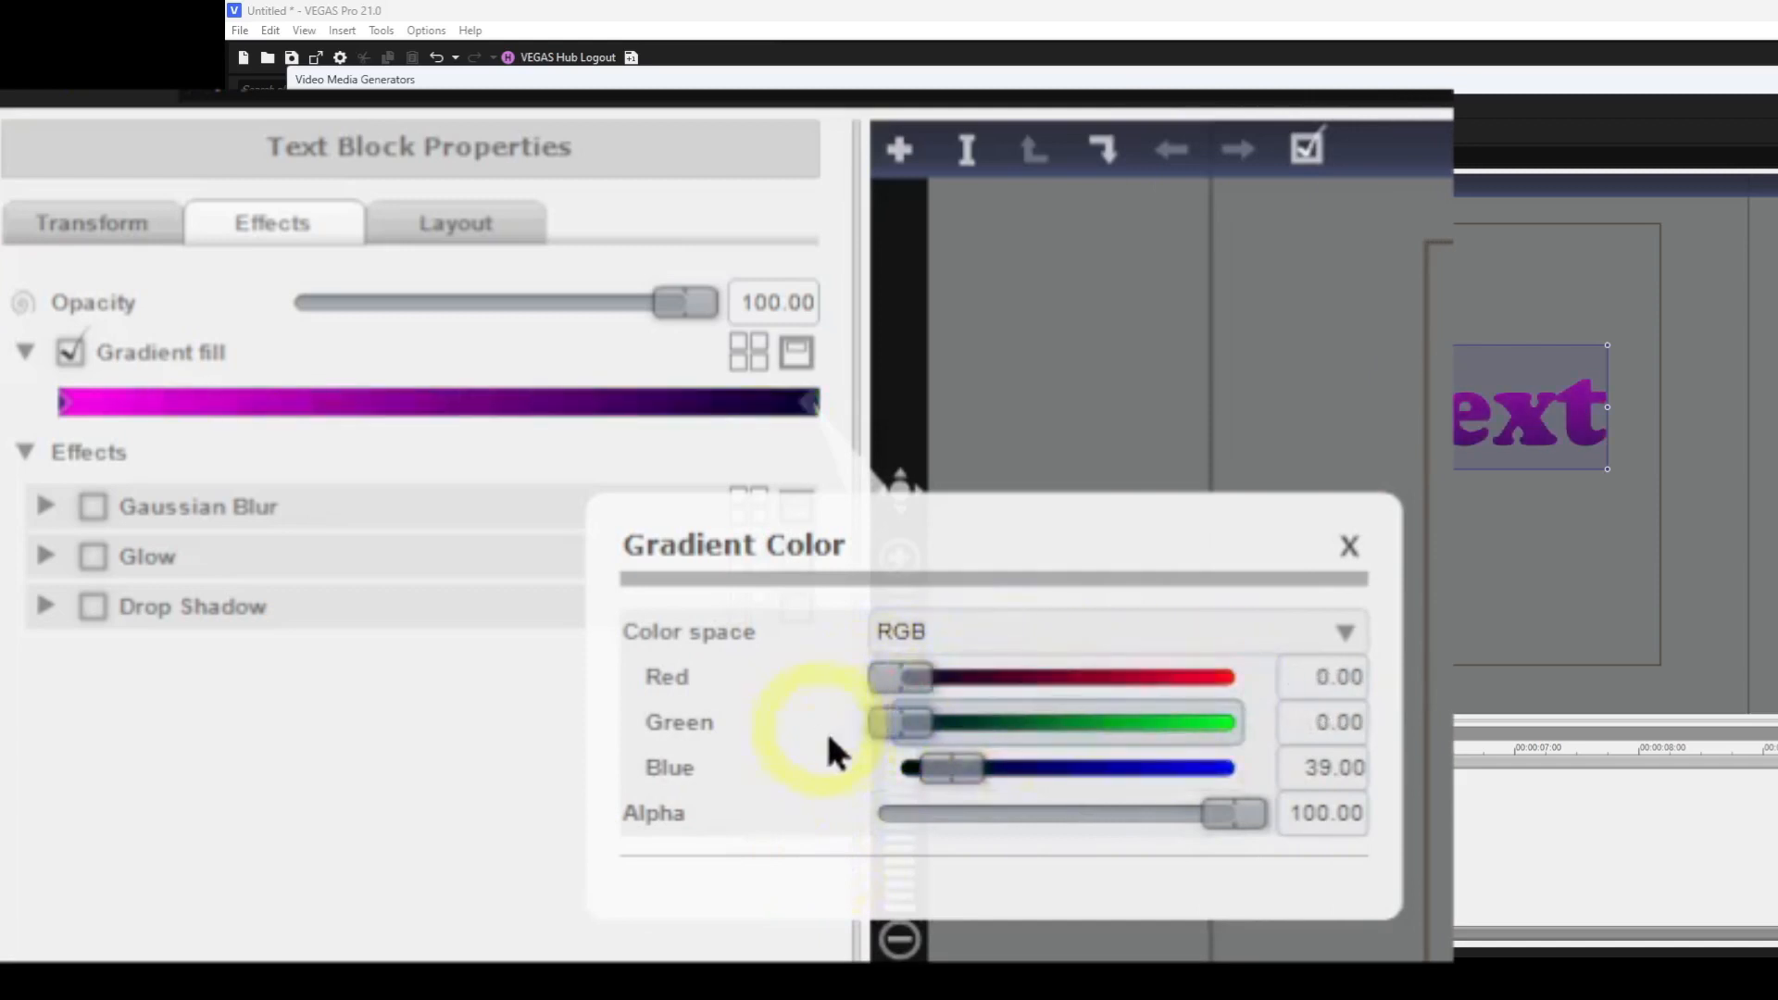
left_click_drag(936, 771, 1314, 794)
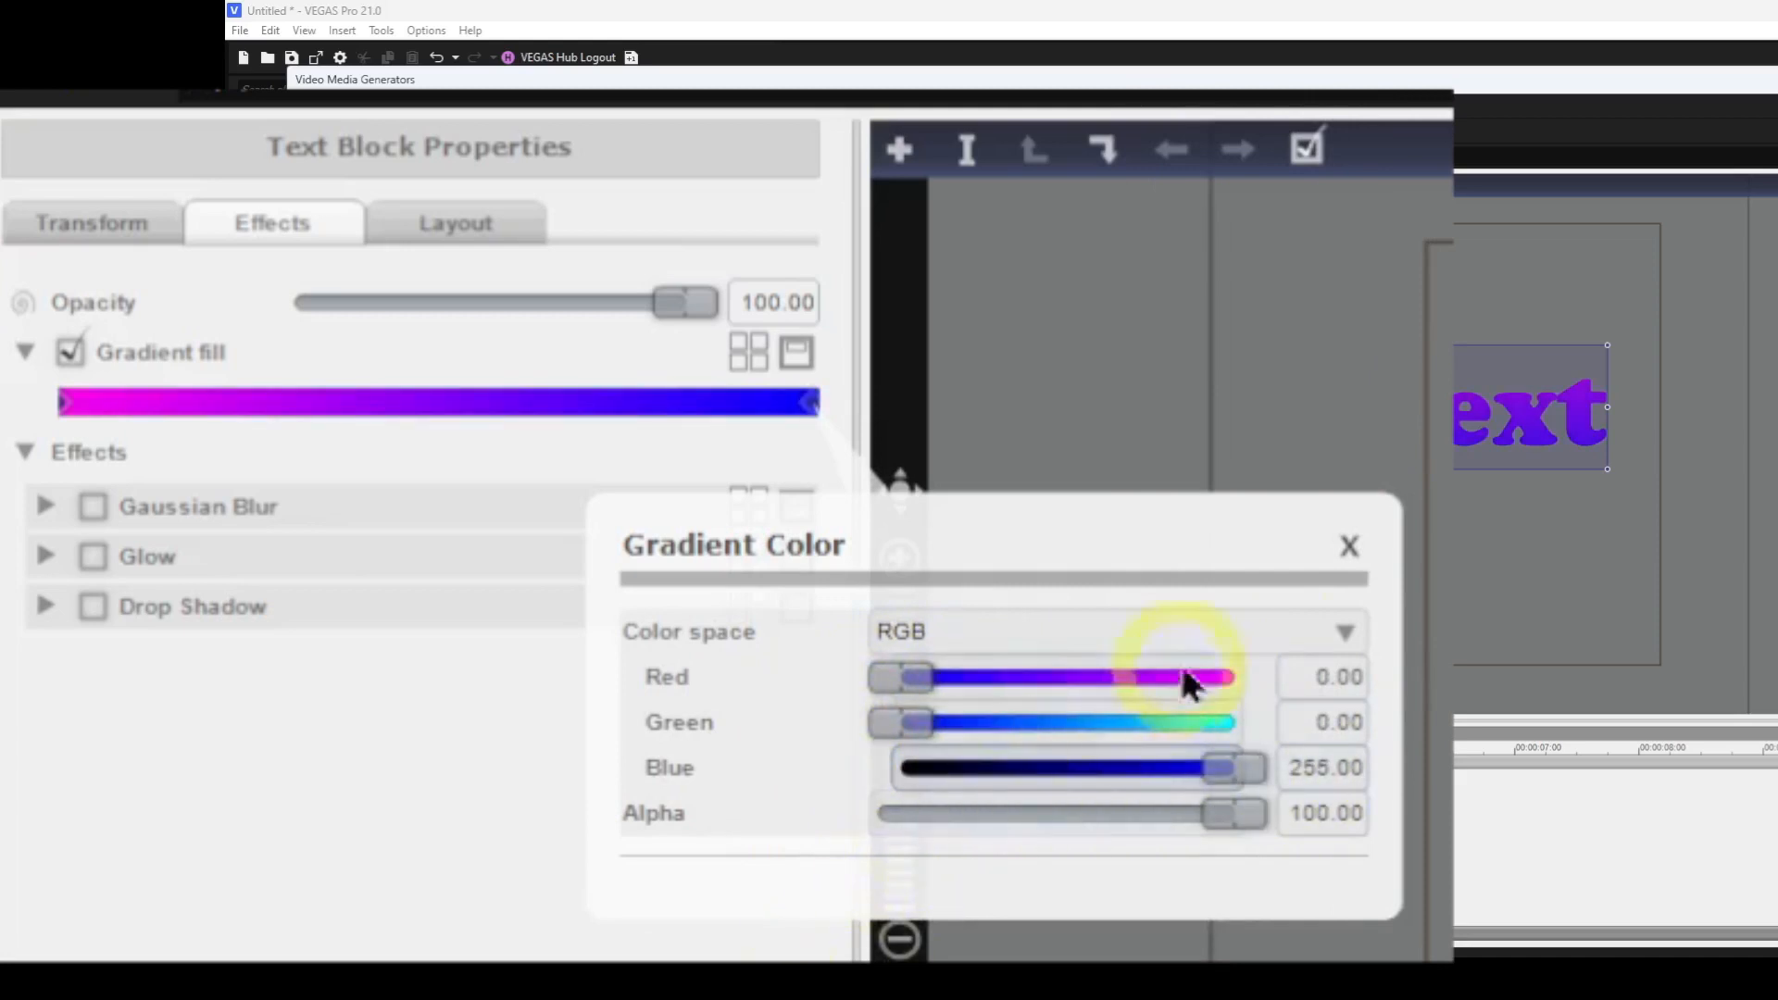
left_click(1350, 548)
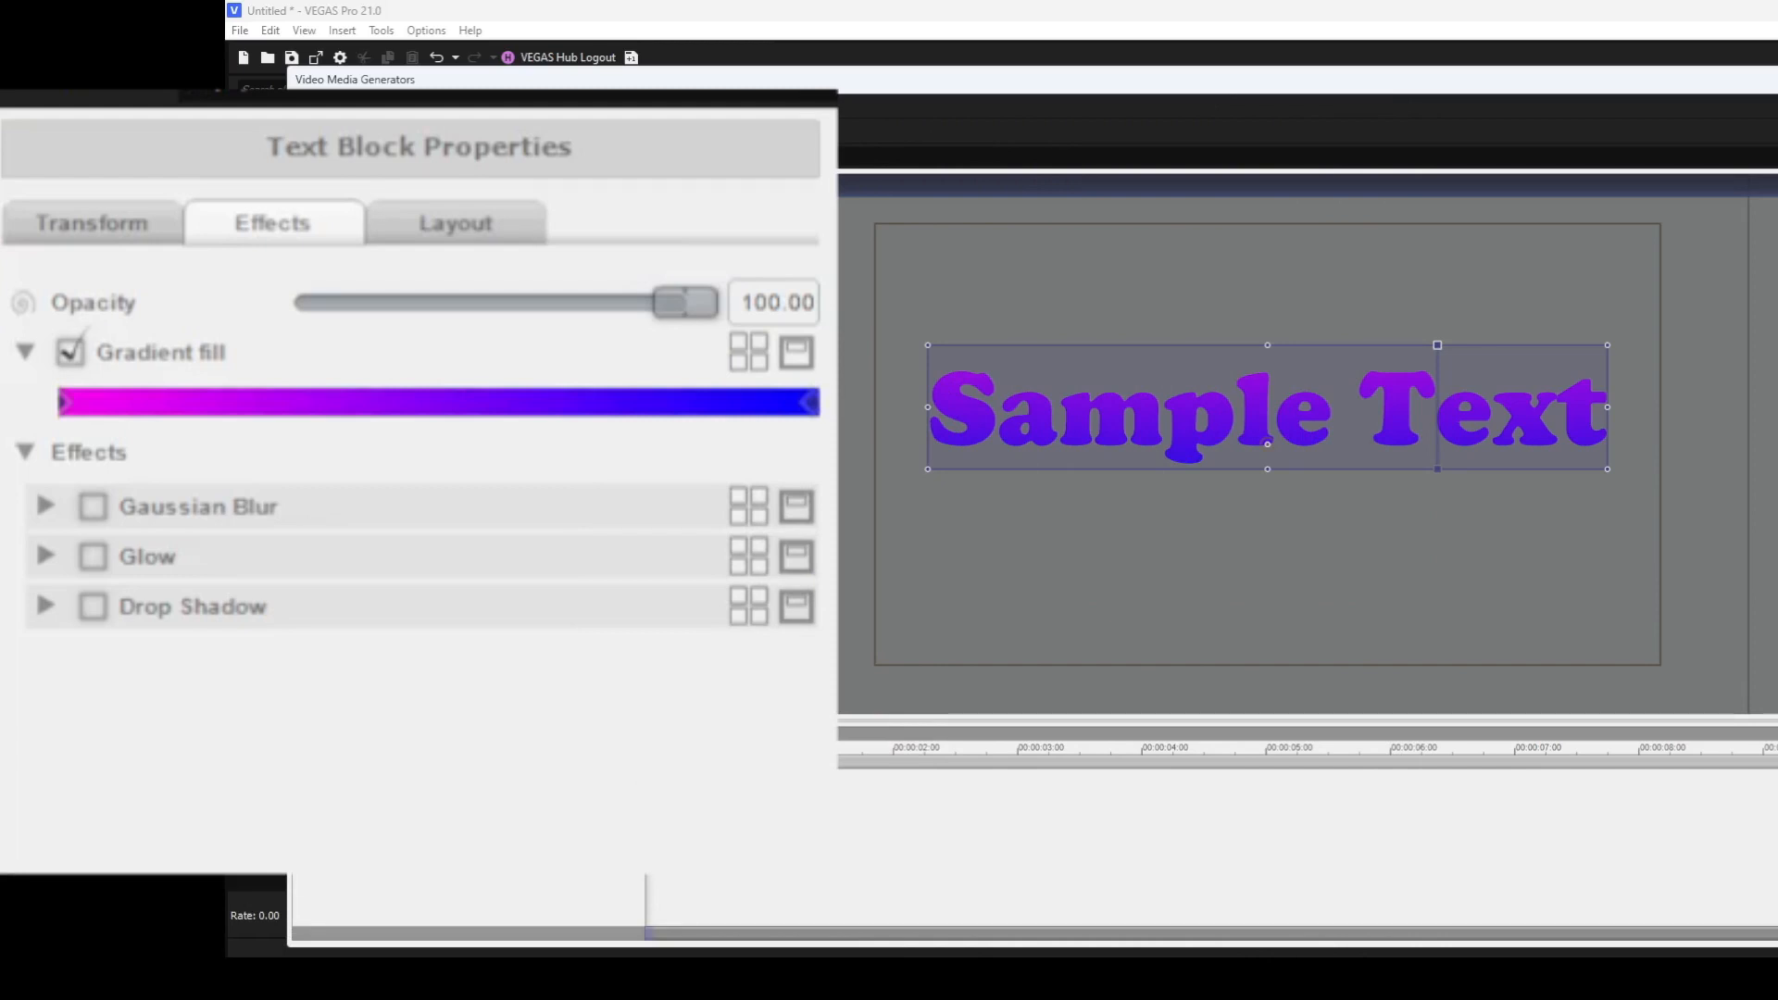
Add a middle gradient stop colored Red 255, Green 255, Blue 255, then delete that stop again.
left_click(427, 403)
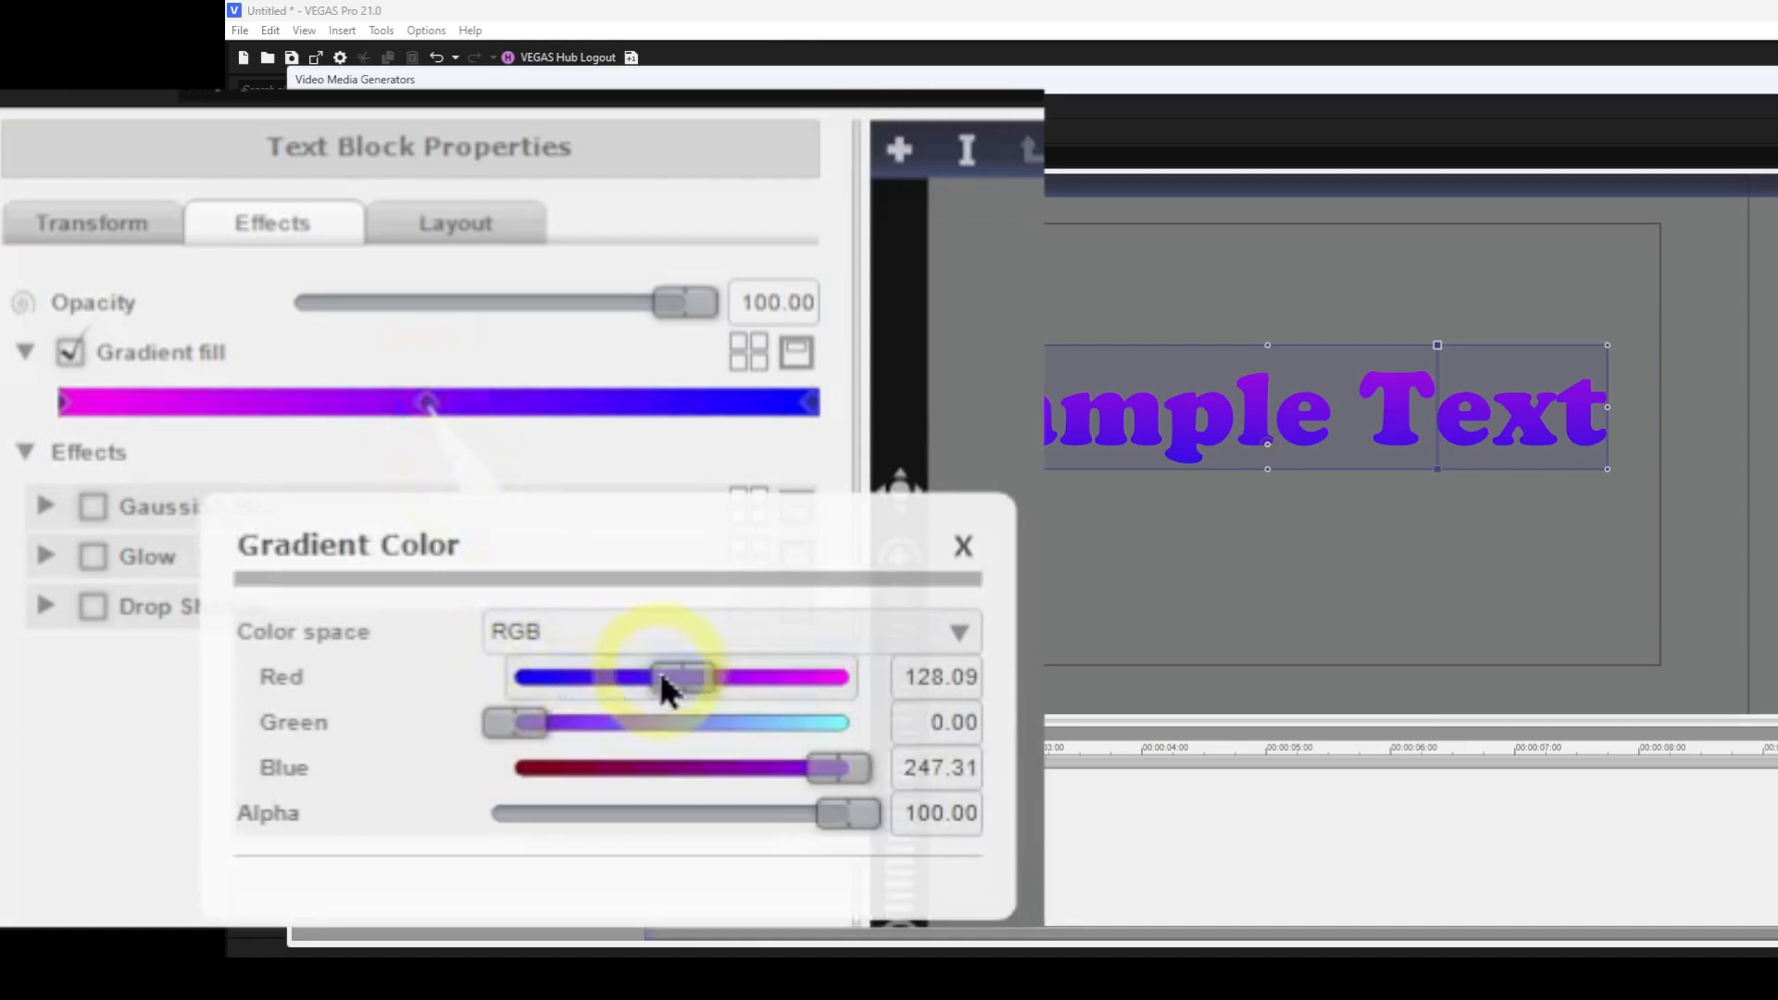
left_click_drag(677, 679, 854, 687)
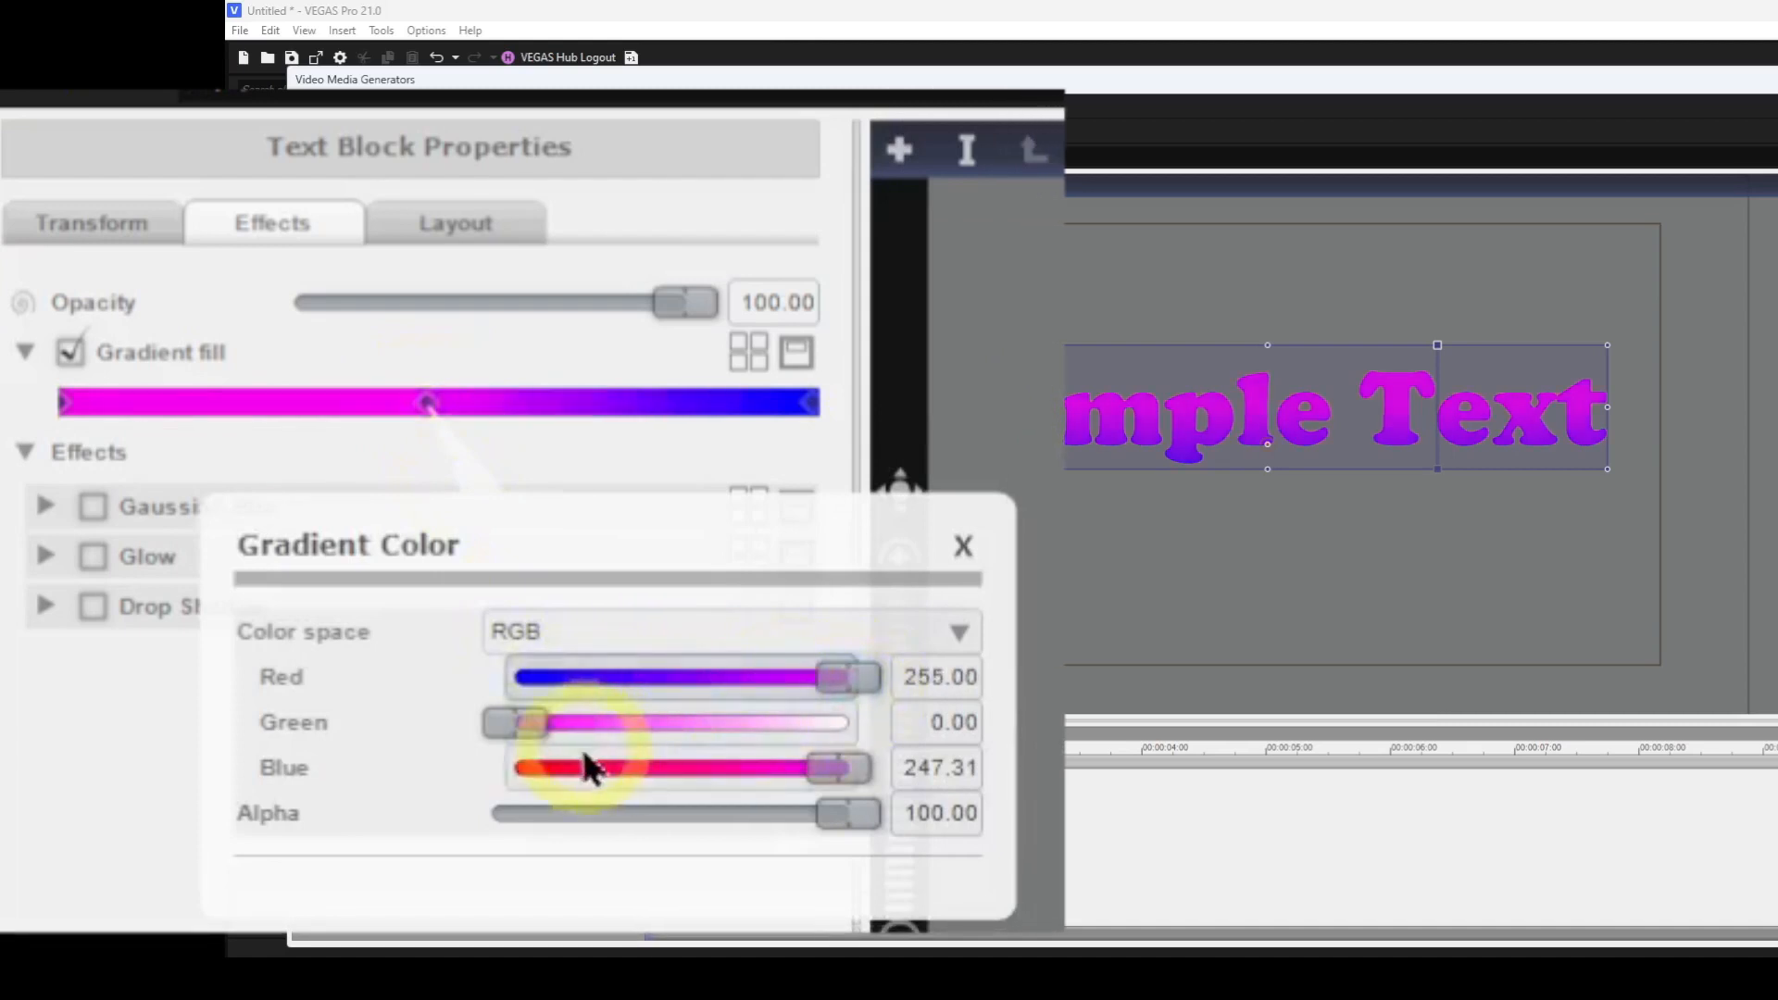
left_click_drag(512, 737, 960, 754)
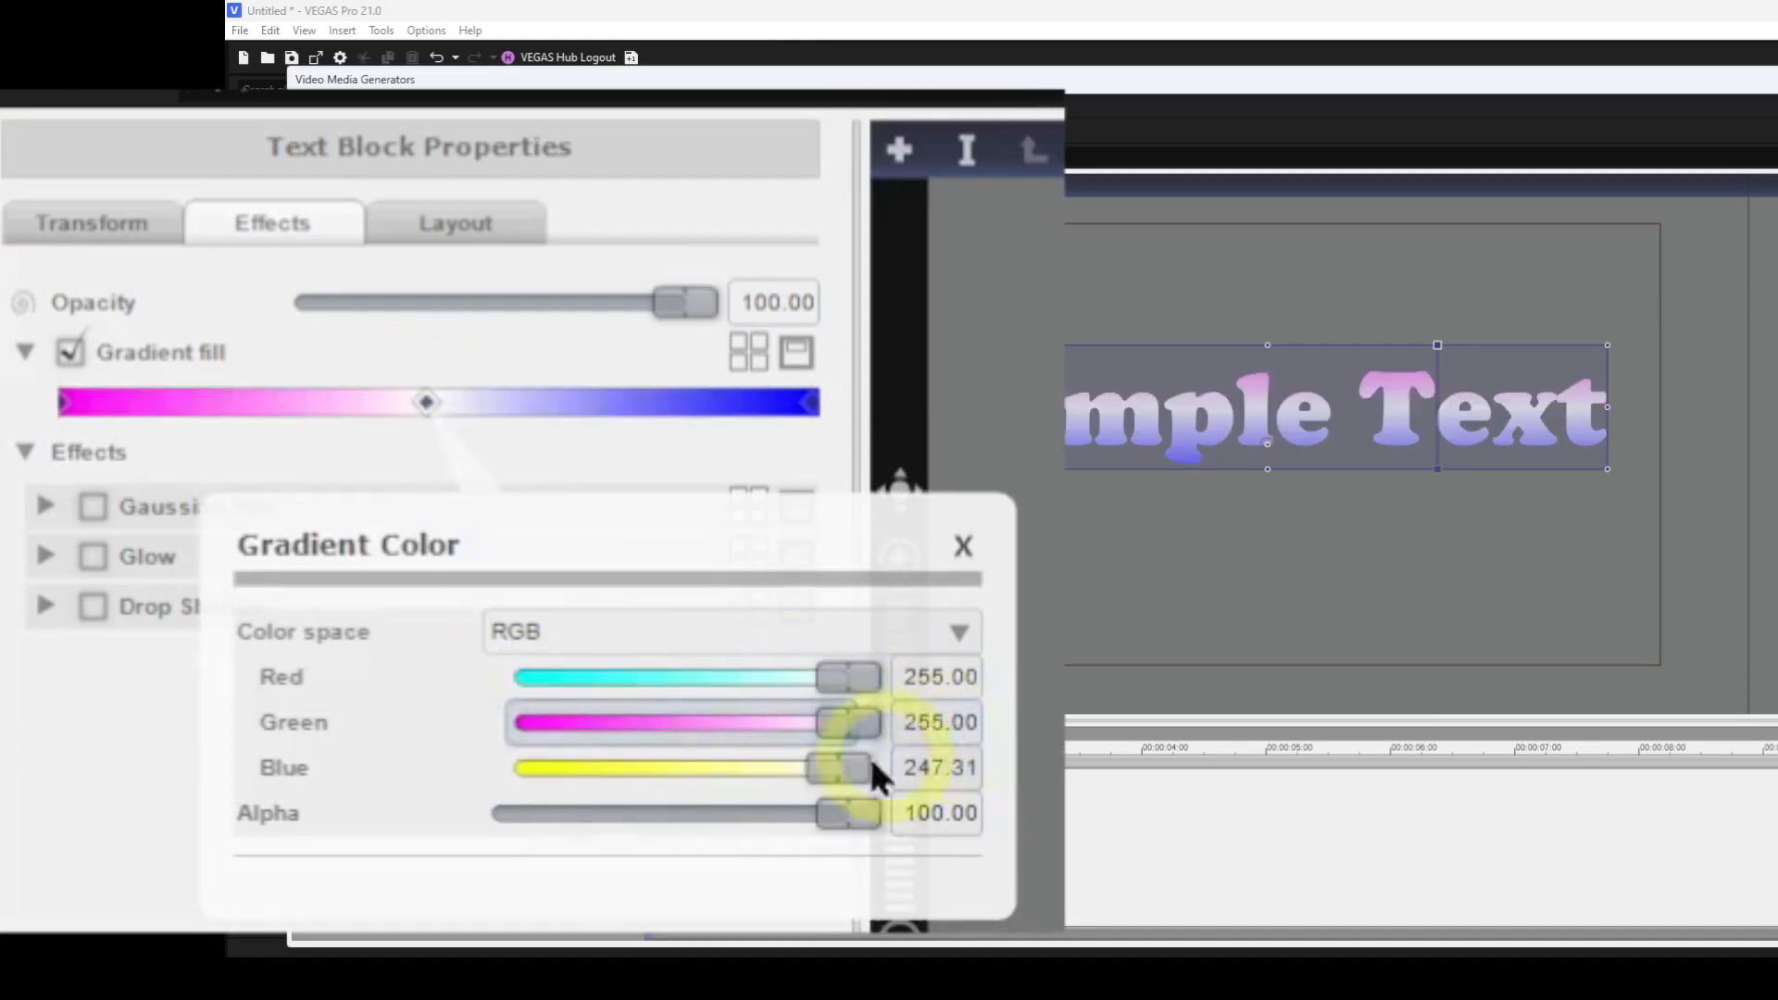
left_click_drag(824, 776, 858, 779)
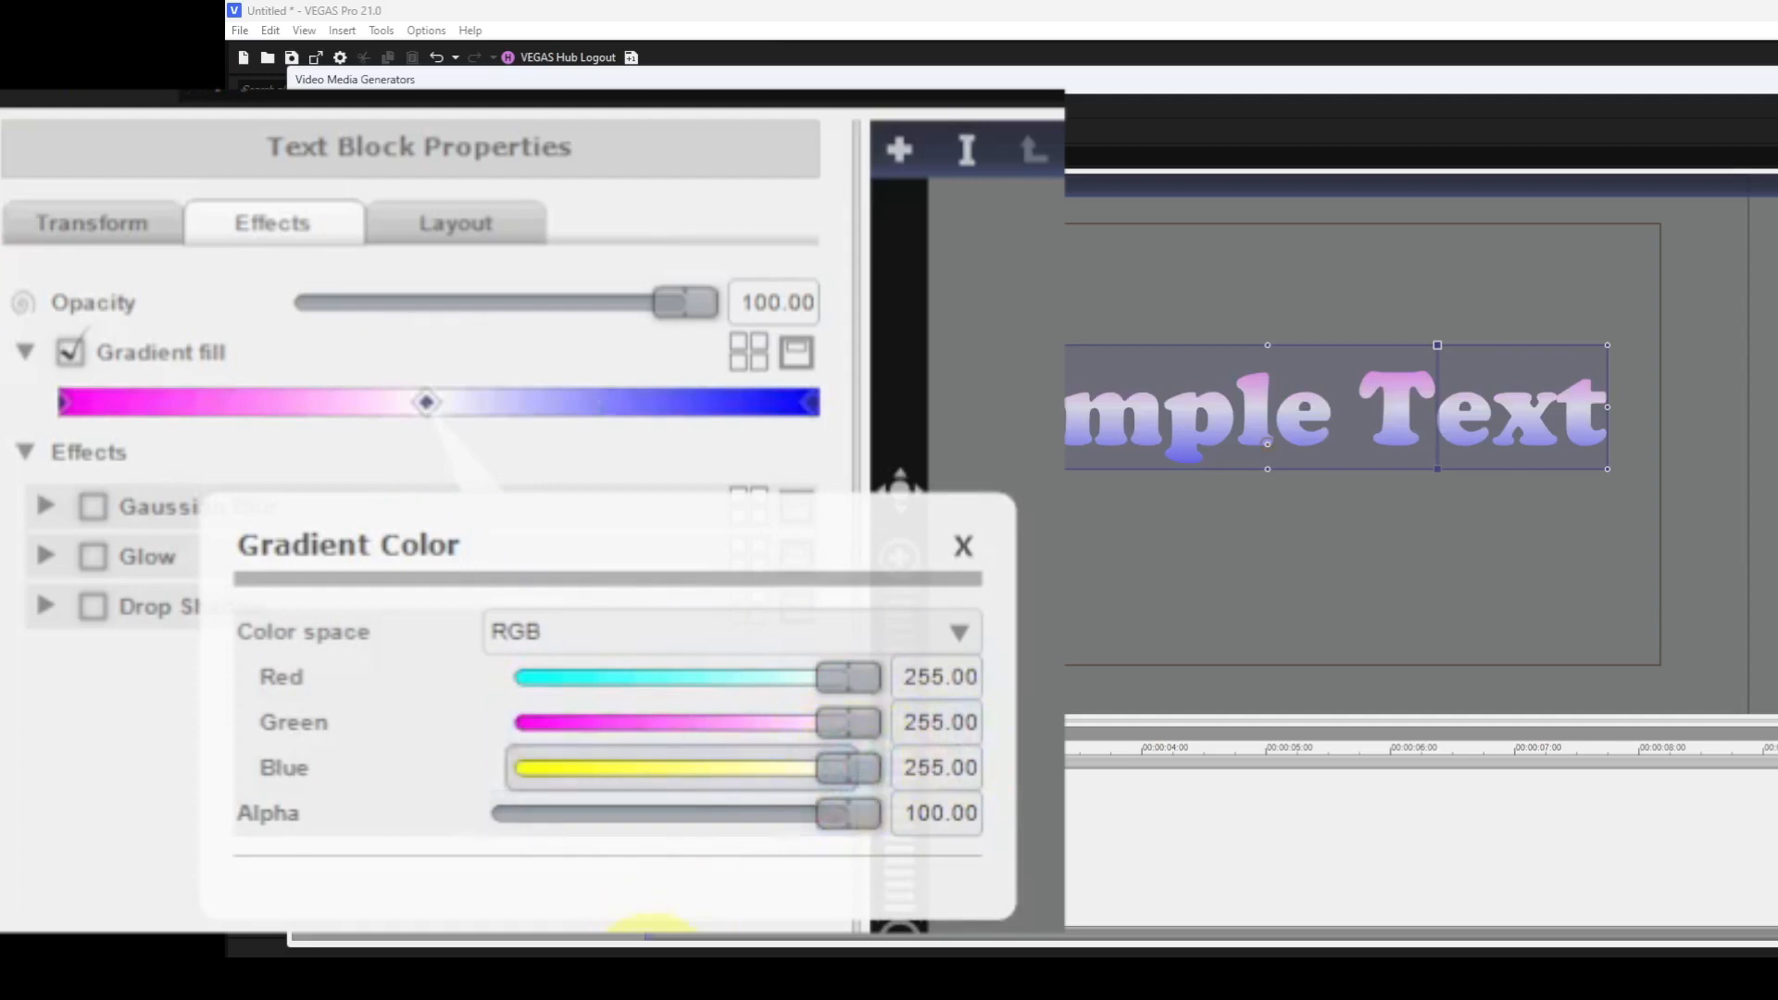
left_click(964, 545)
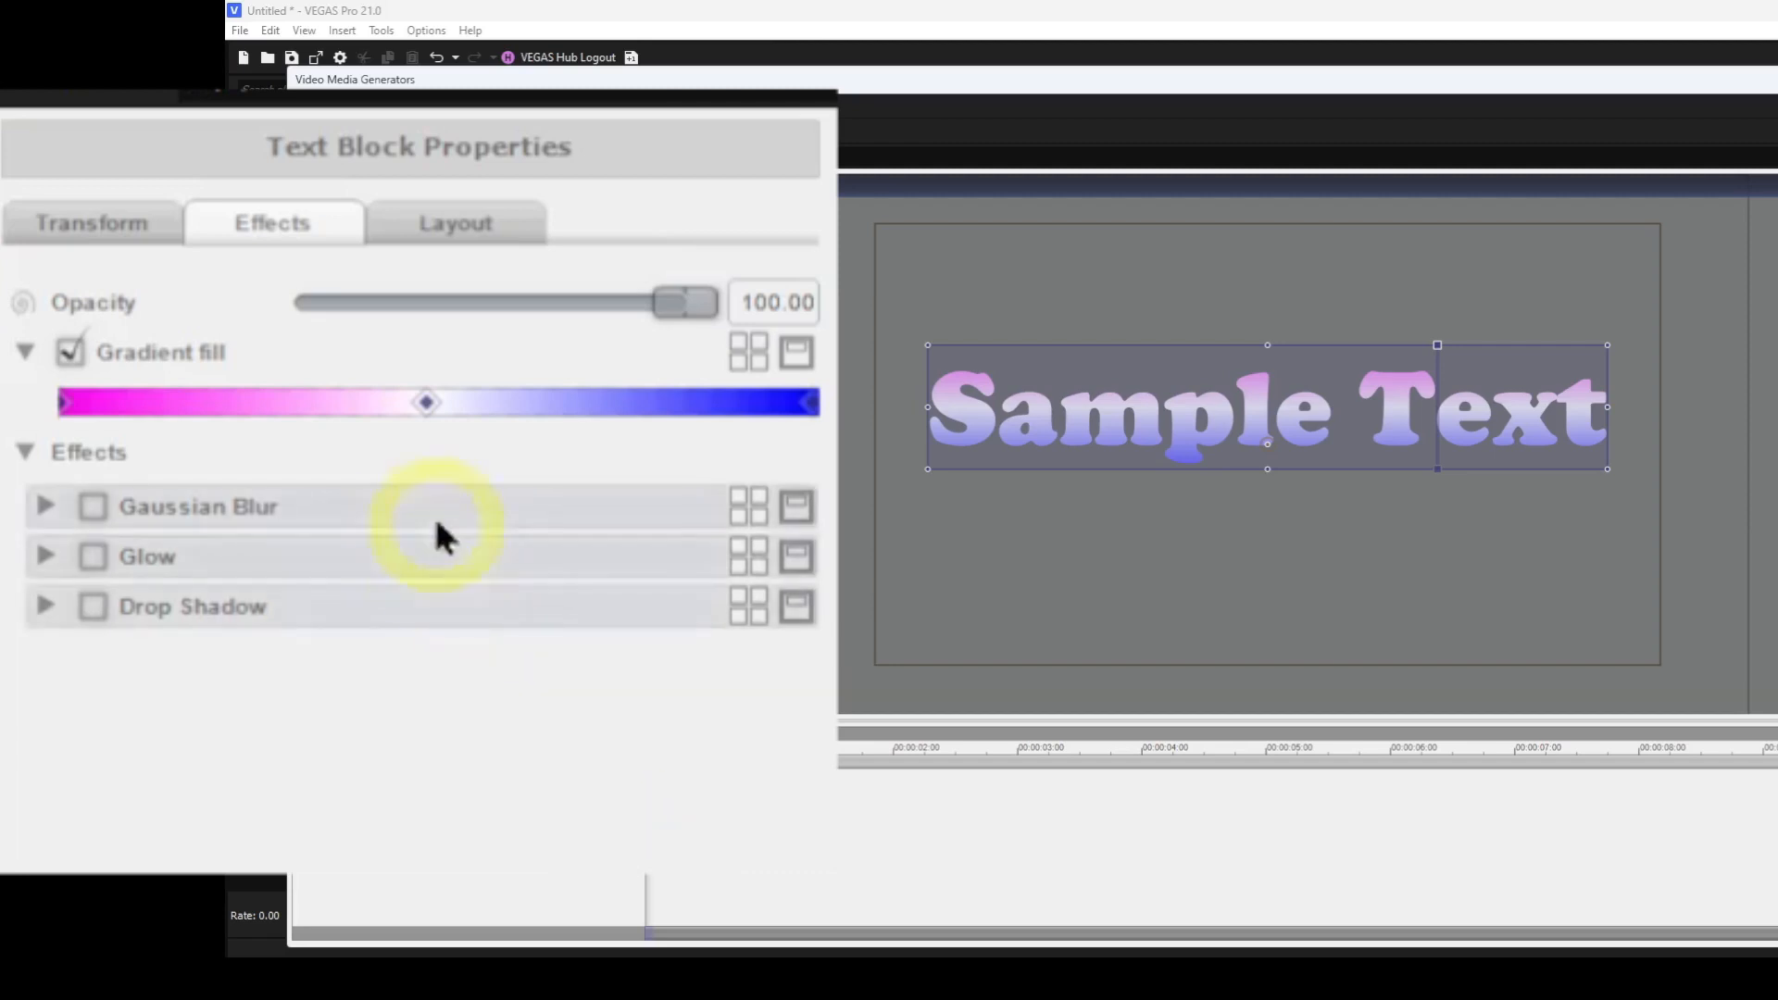
right_click(430, 404)
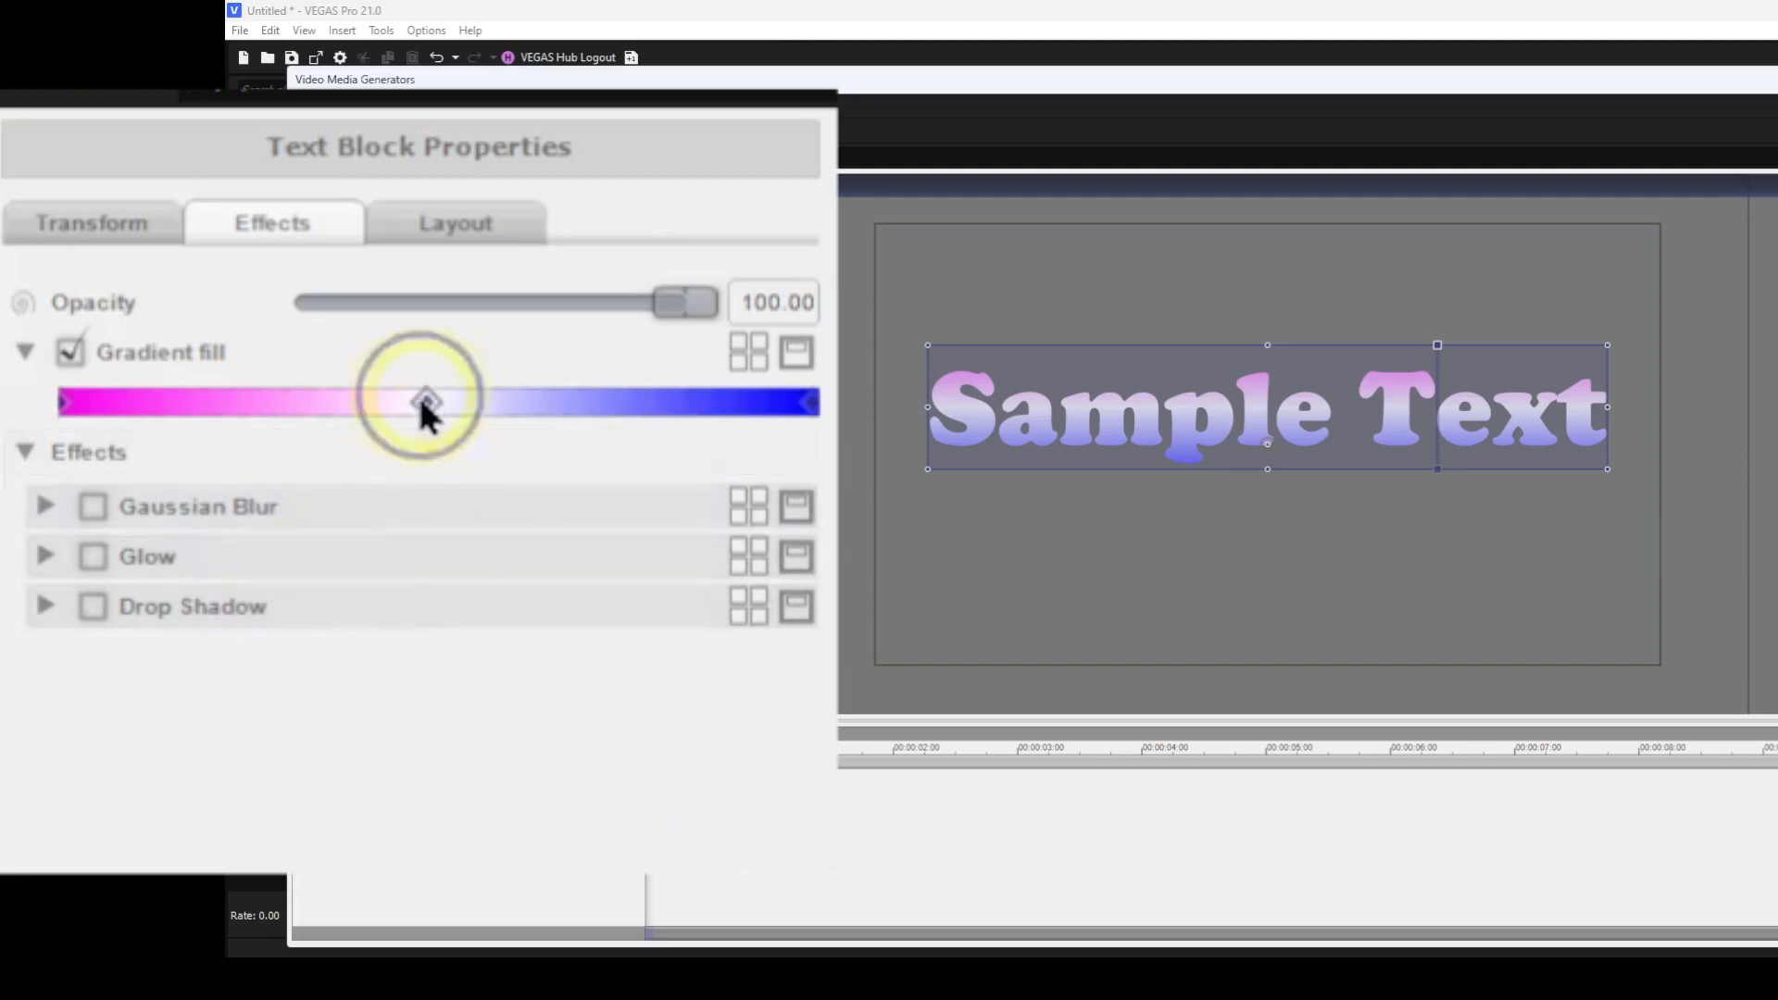
left_click(588, 436)
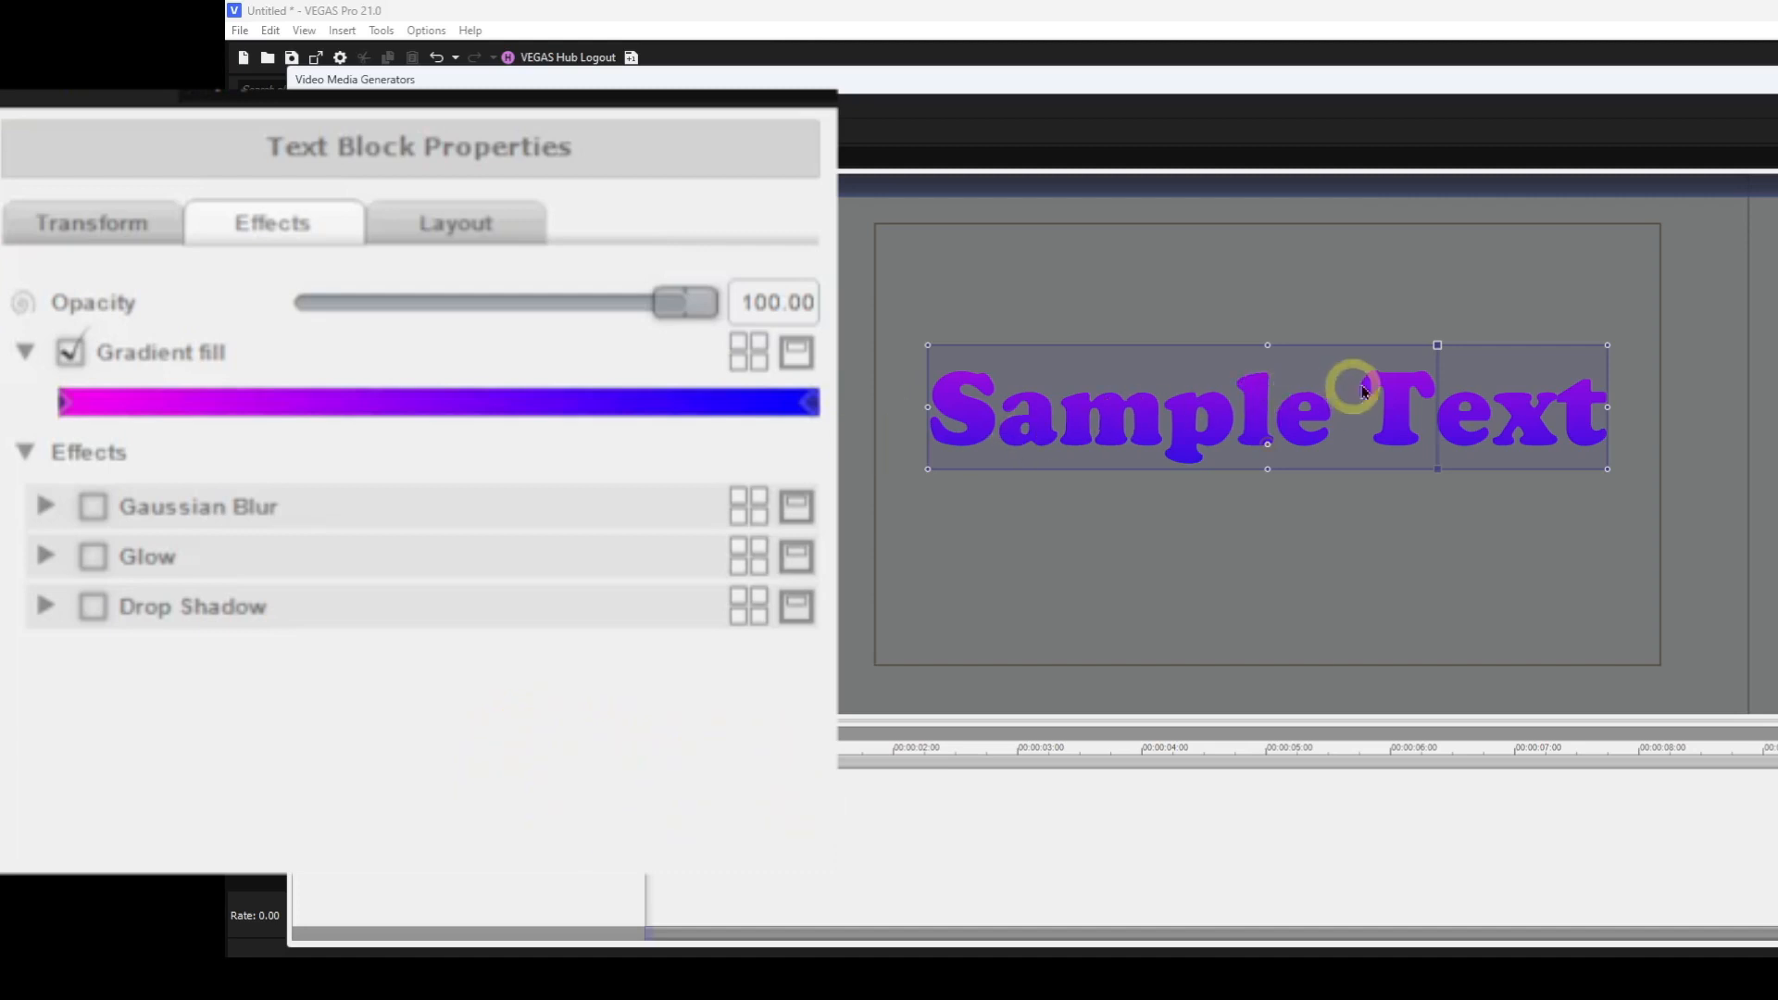
Drag the gradient direction handles on the canvas, then reset the gradient direction.
left_click_drag(1435, 357, 1411, 393)
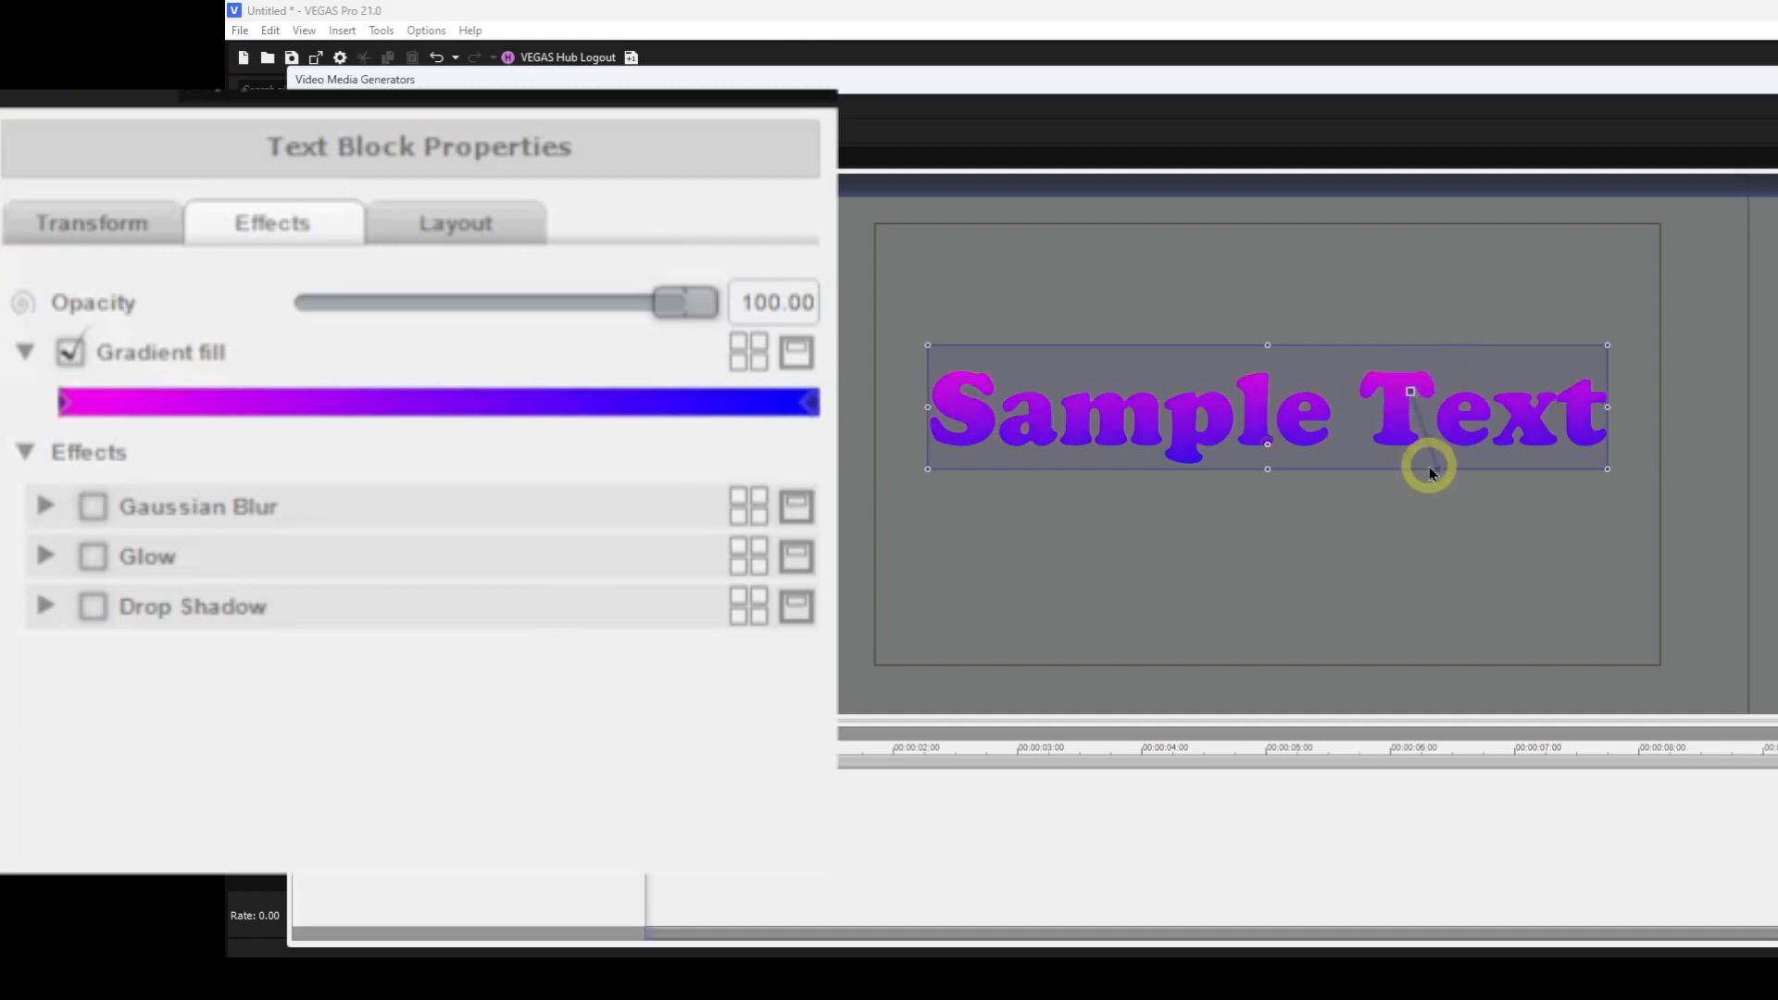
left_click_drag(1437, 475, 1191, 438)
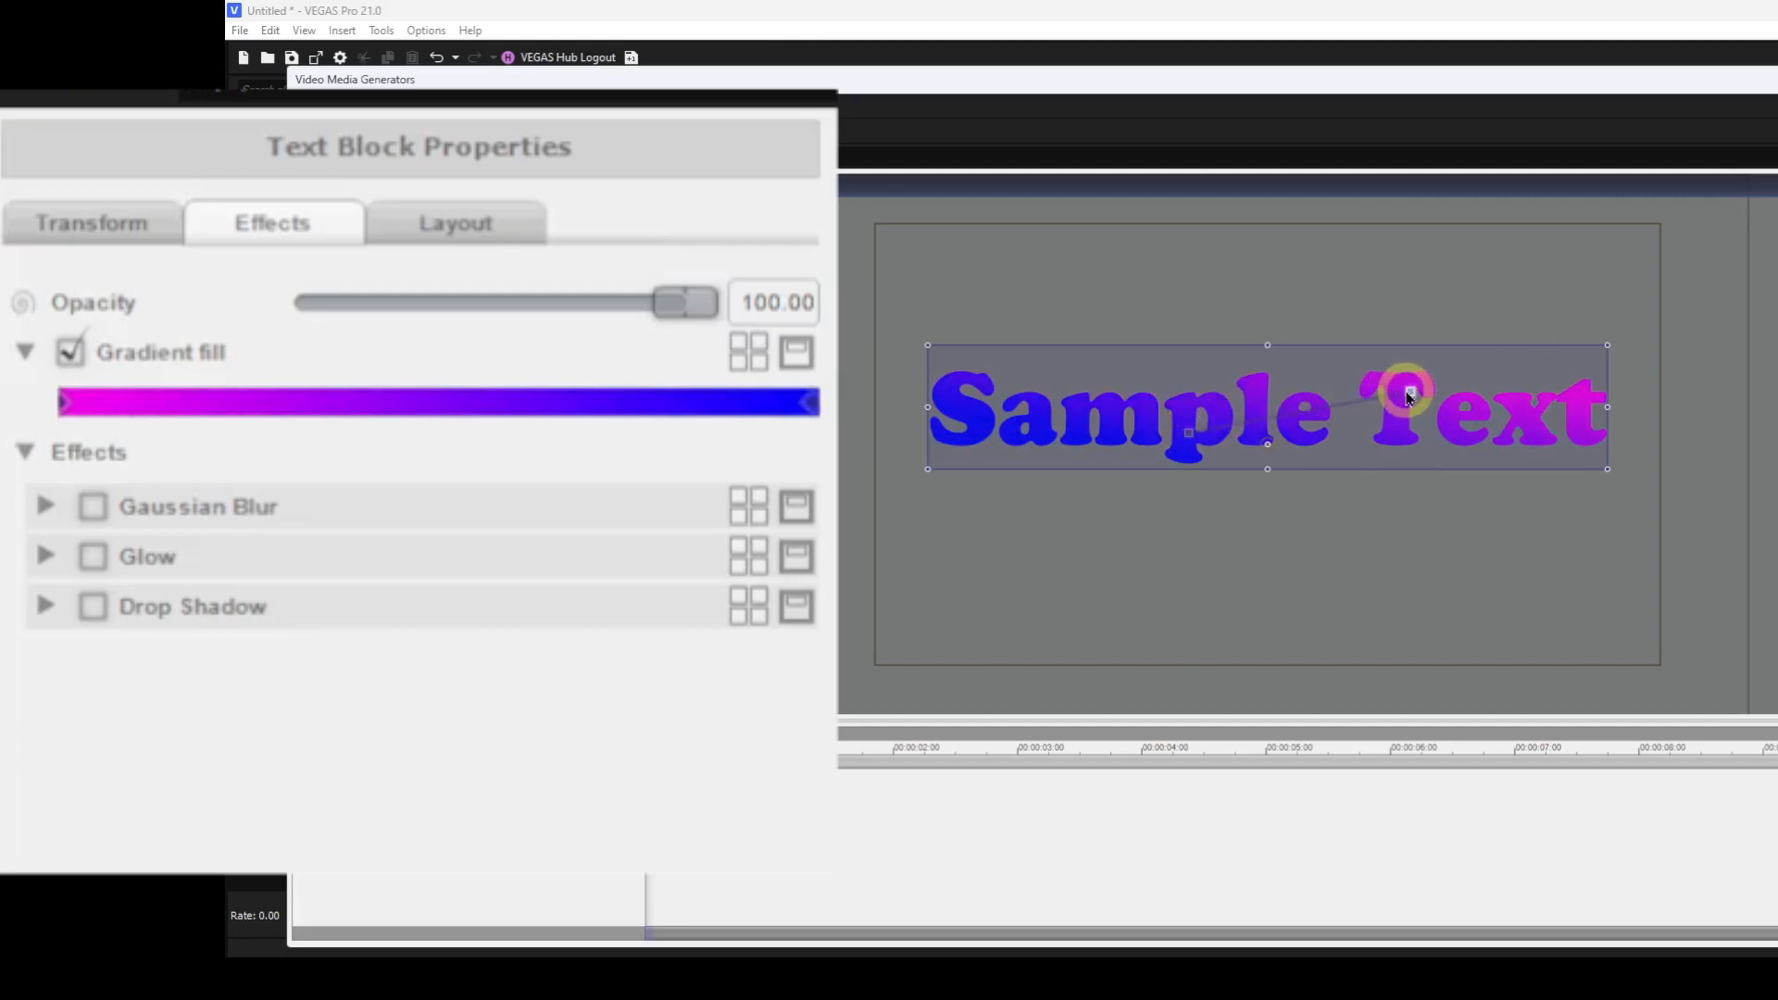
left_click_drag(1409, 396, 1318, 365)
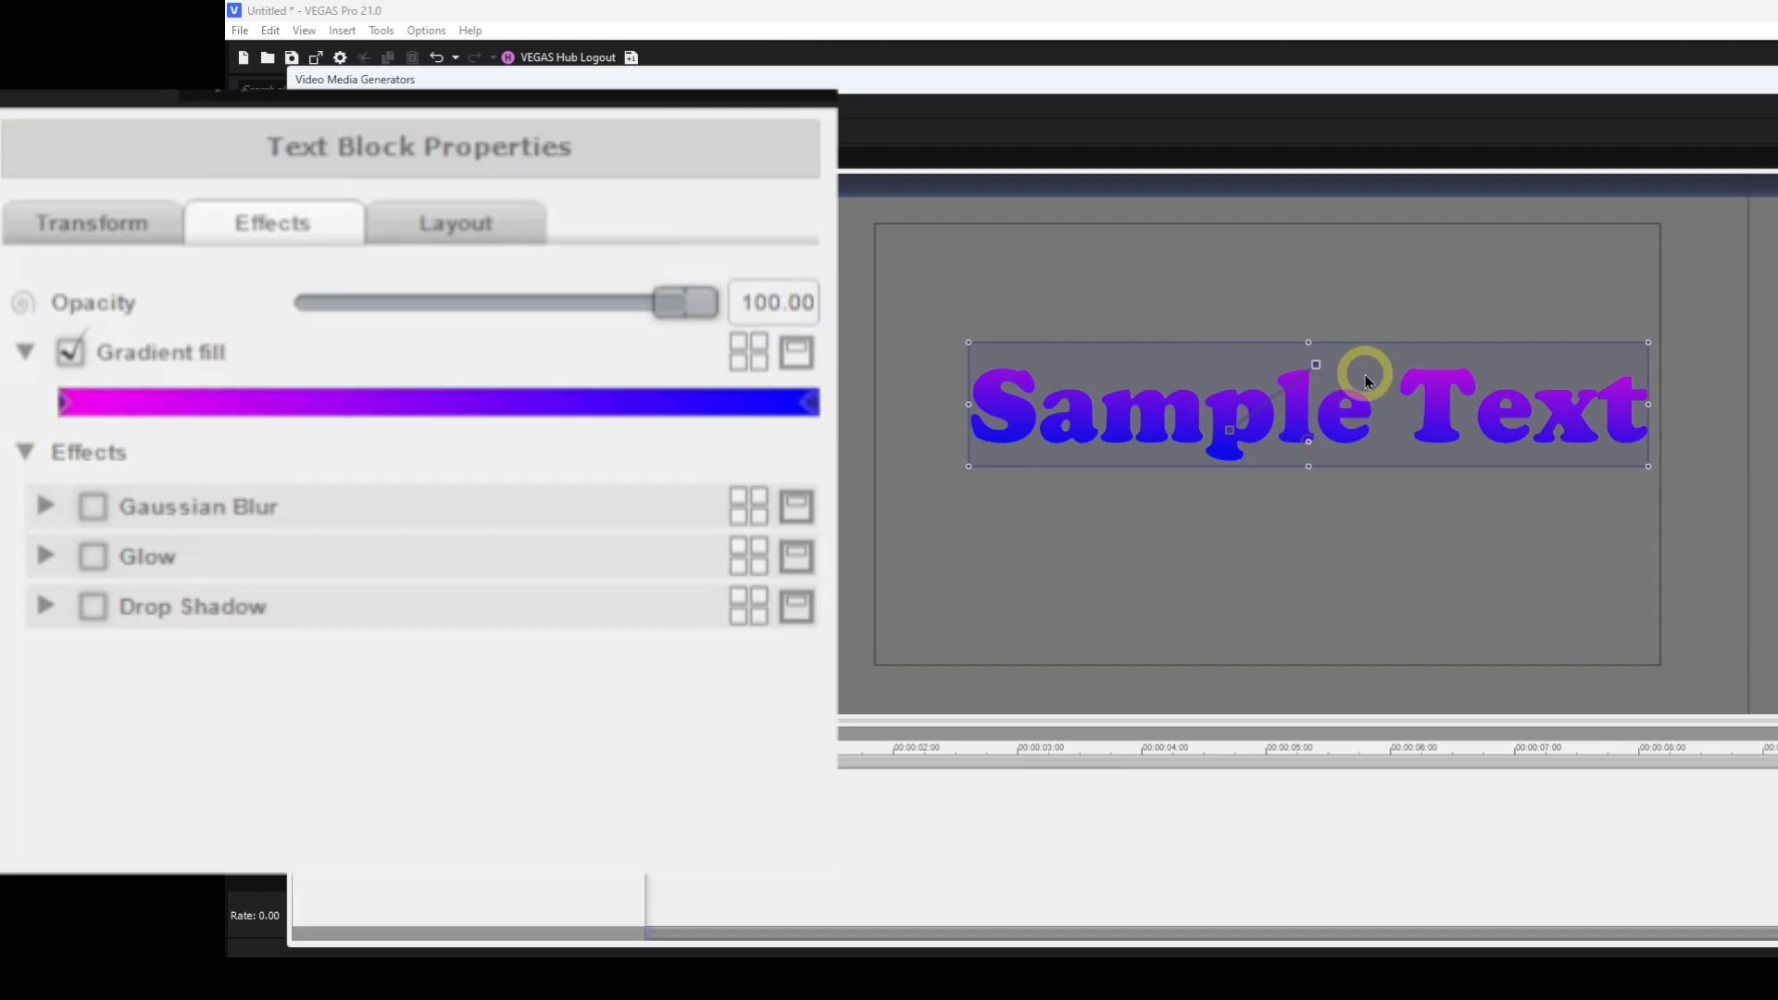
right_click(1315, 368)
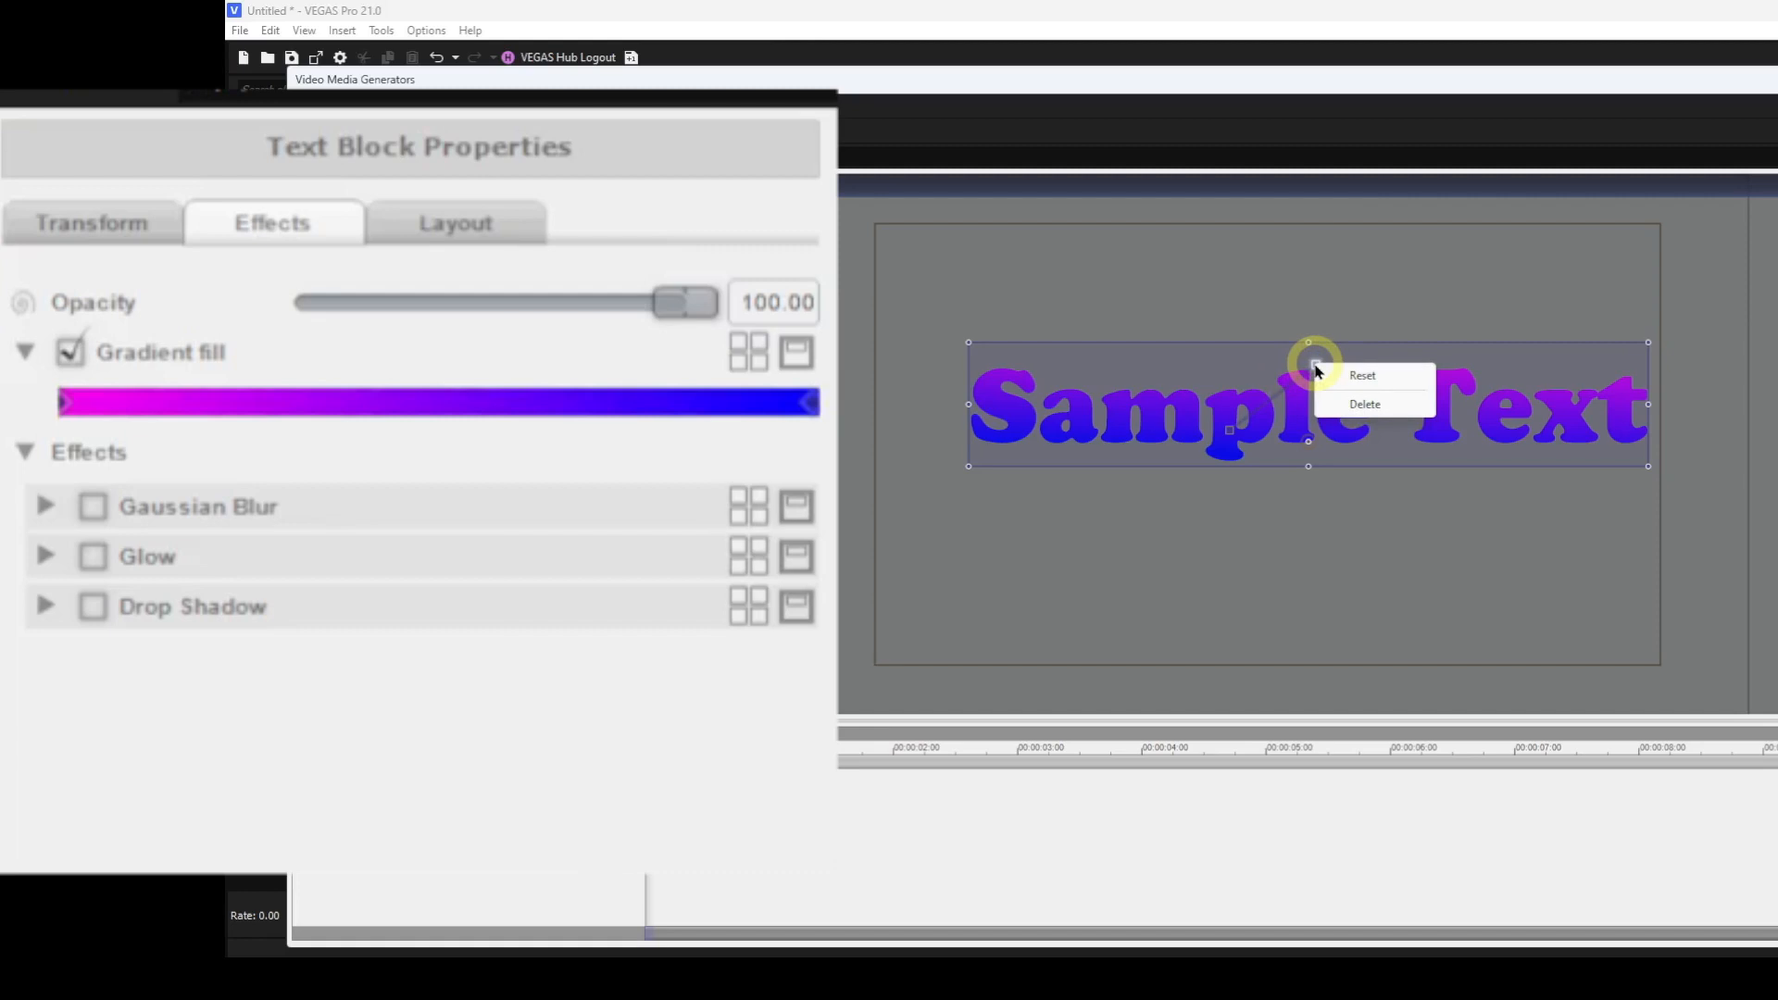
left_click(1355, 375)
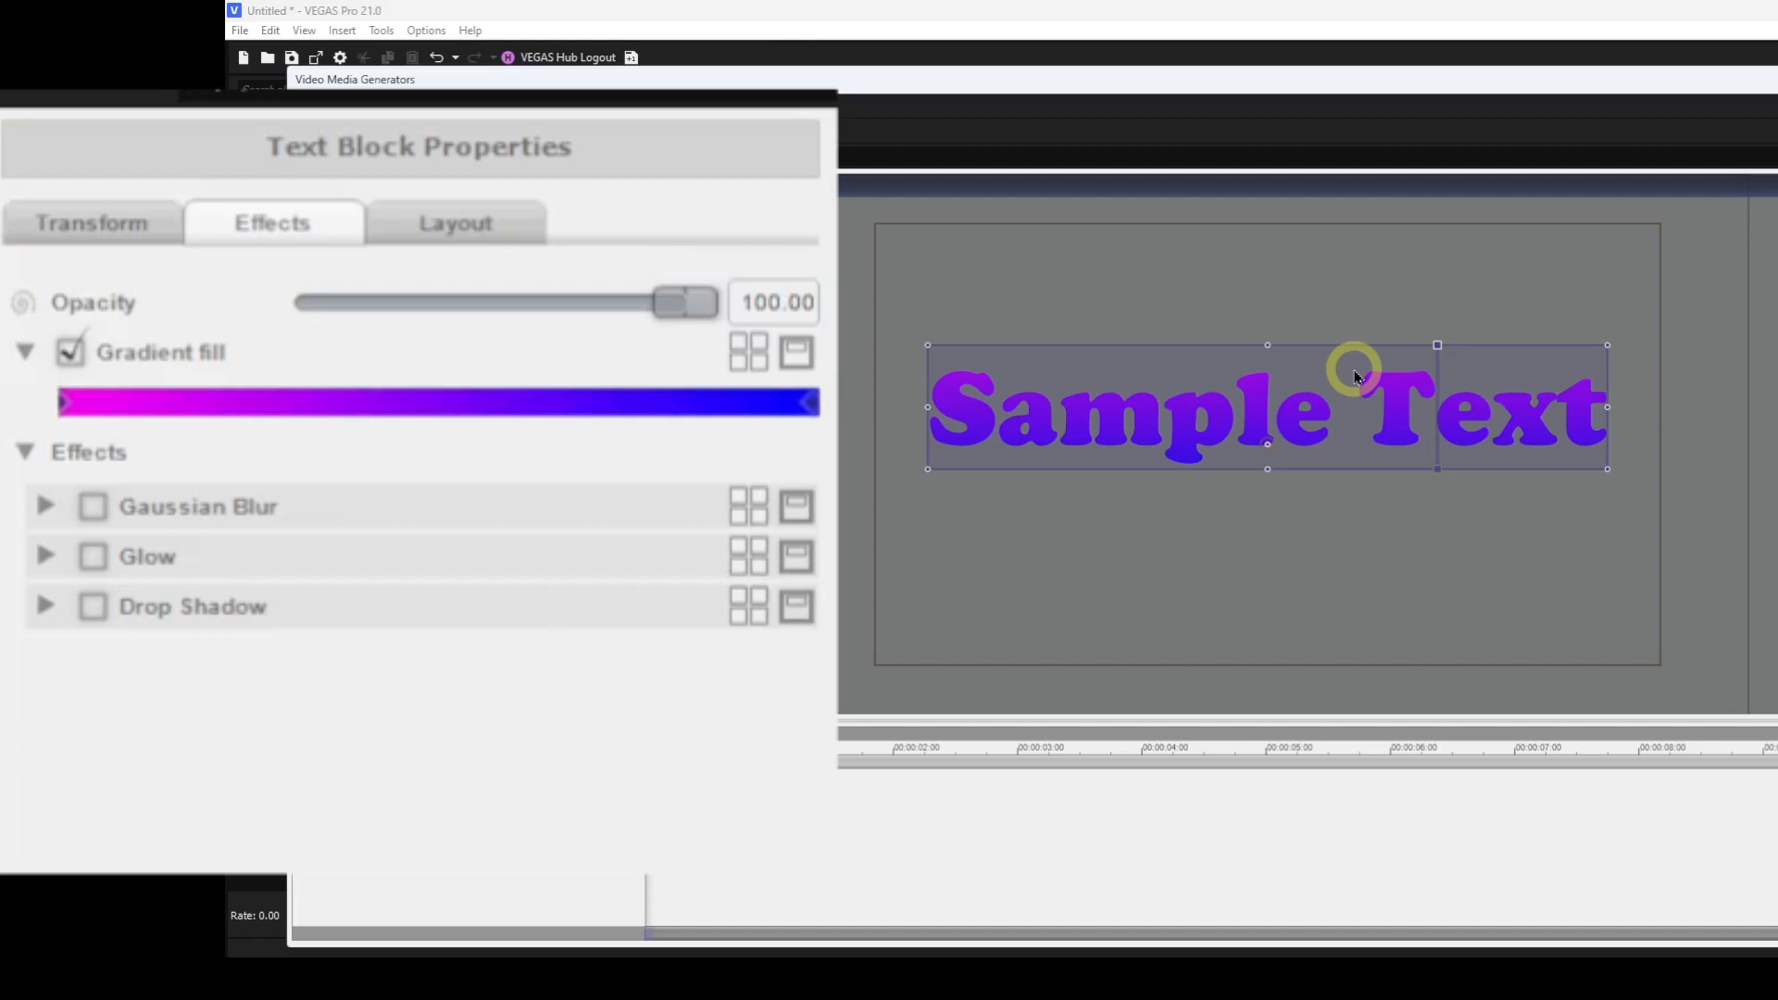
Enable Gaussian Blur and set horizontal blur to 32.10 and vertical blur to 25.93.
left_click(44, 507)
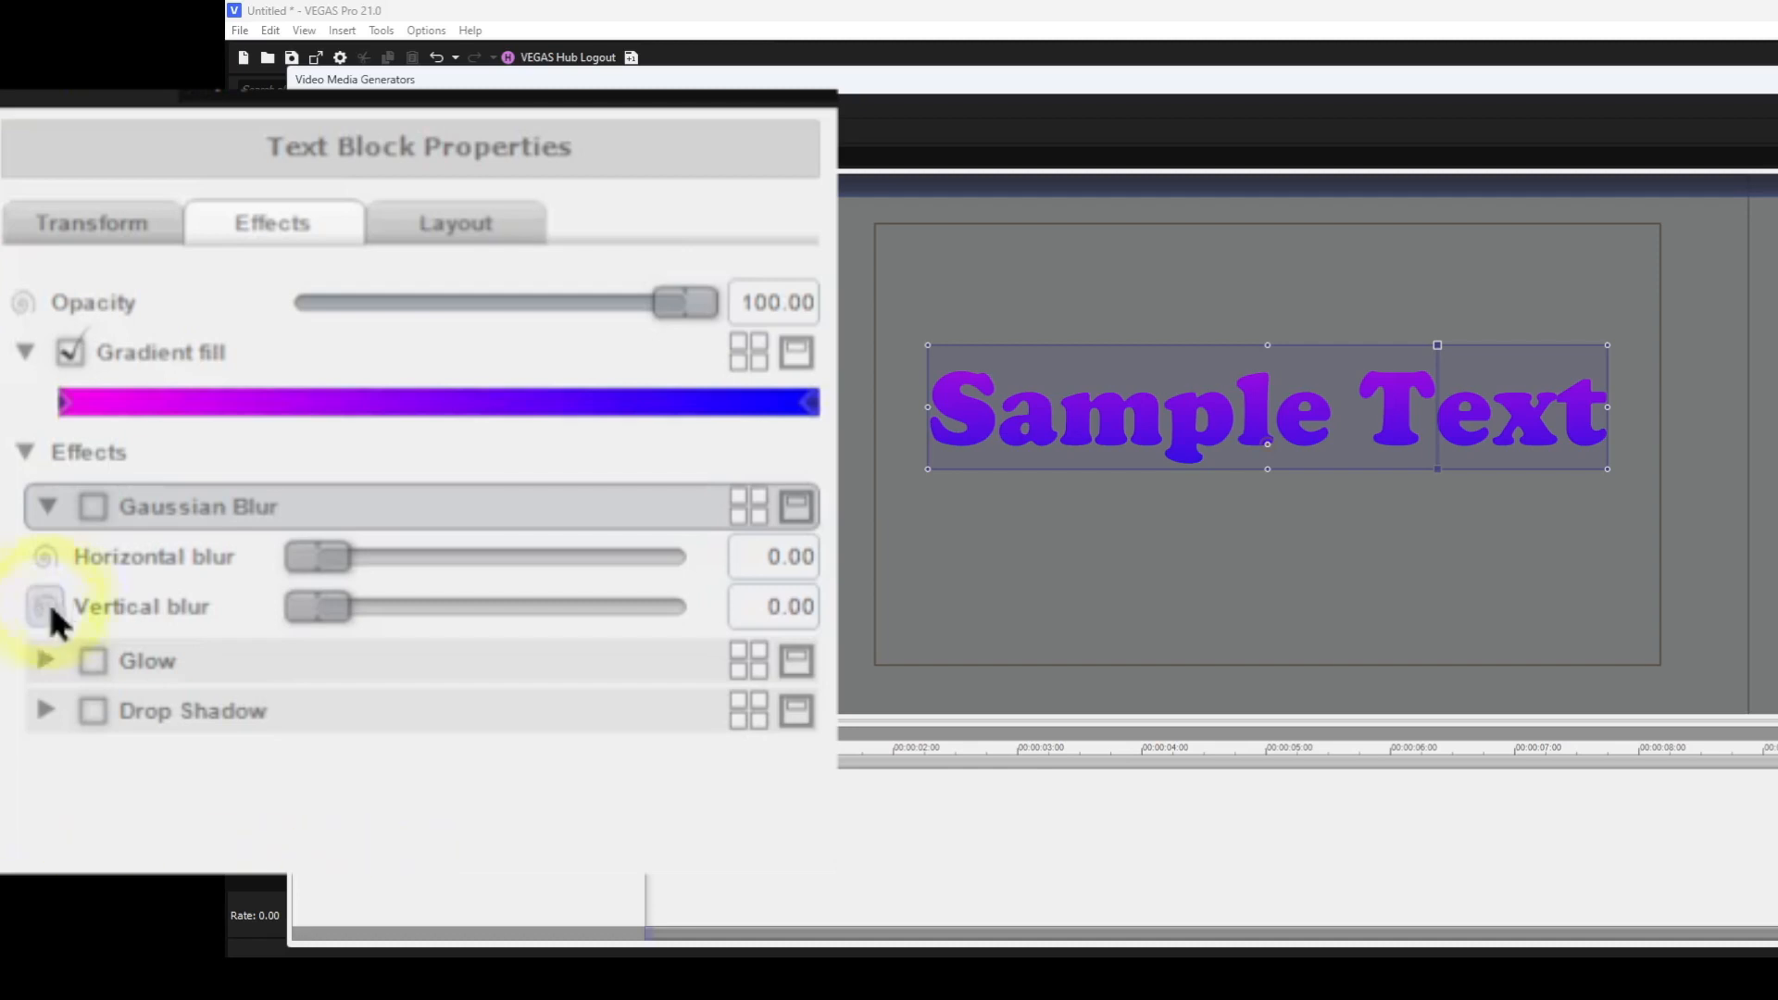
left_click(93, 504)
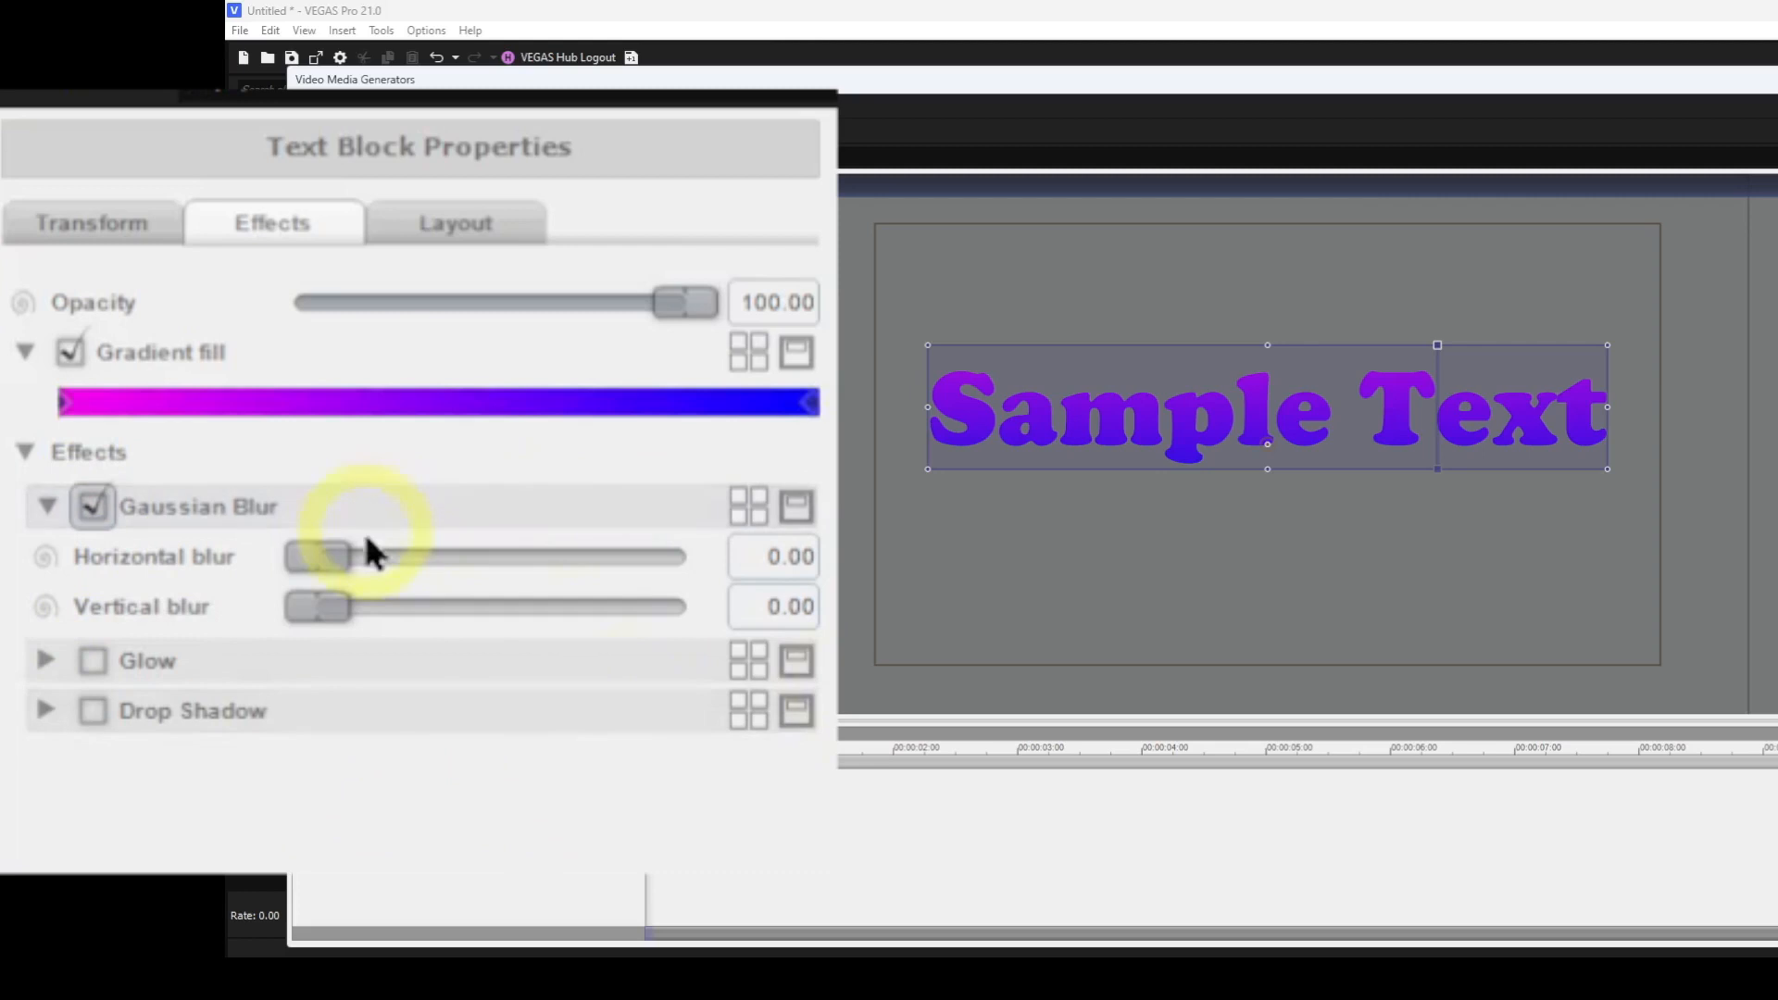
left_click_drag(337, 549, 460, 561)
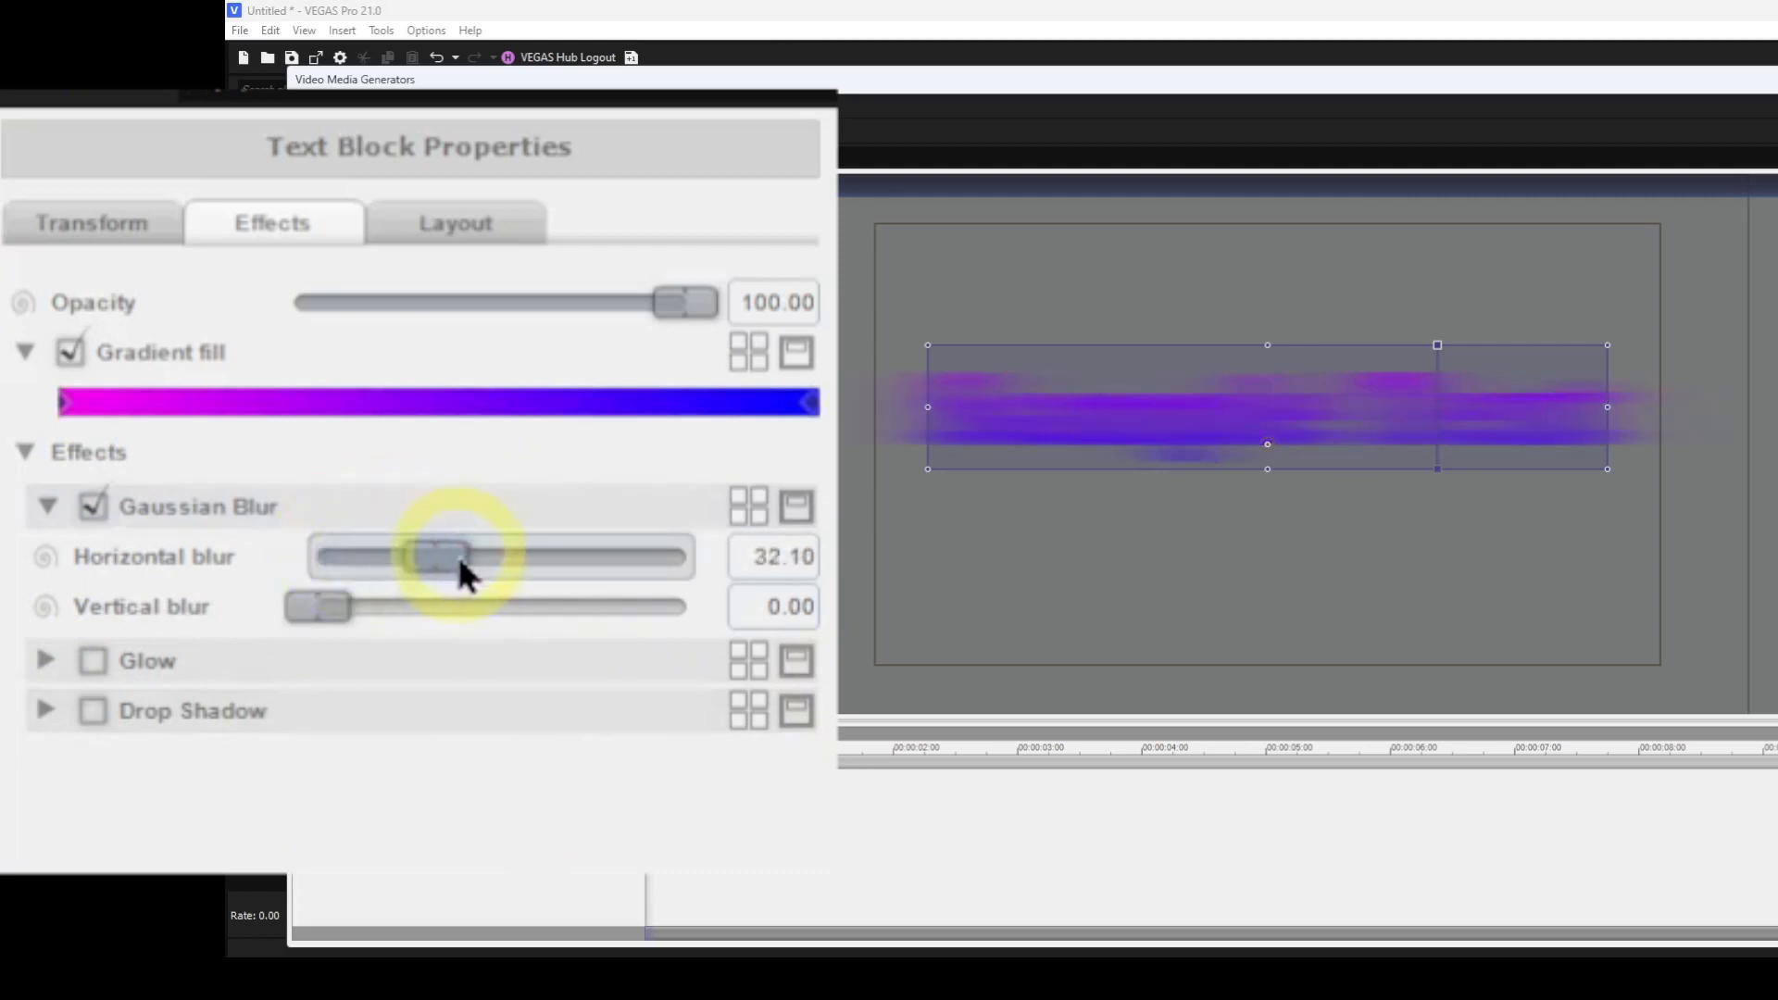
left_click_drag(319, 600, 420, 613)
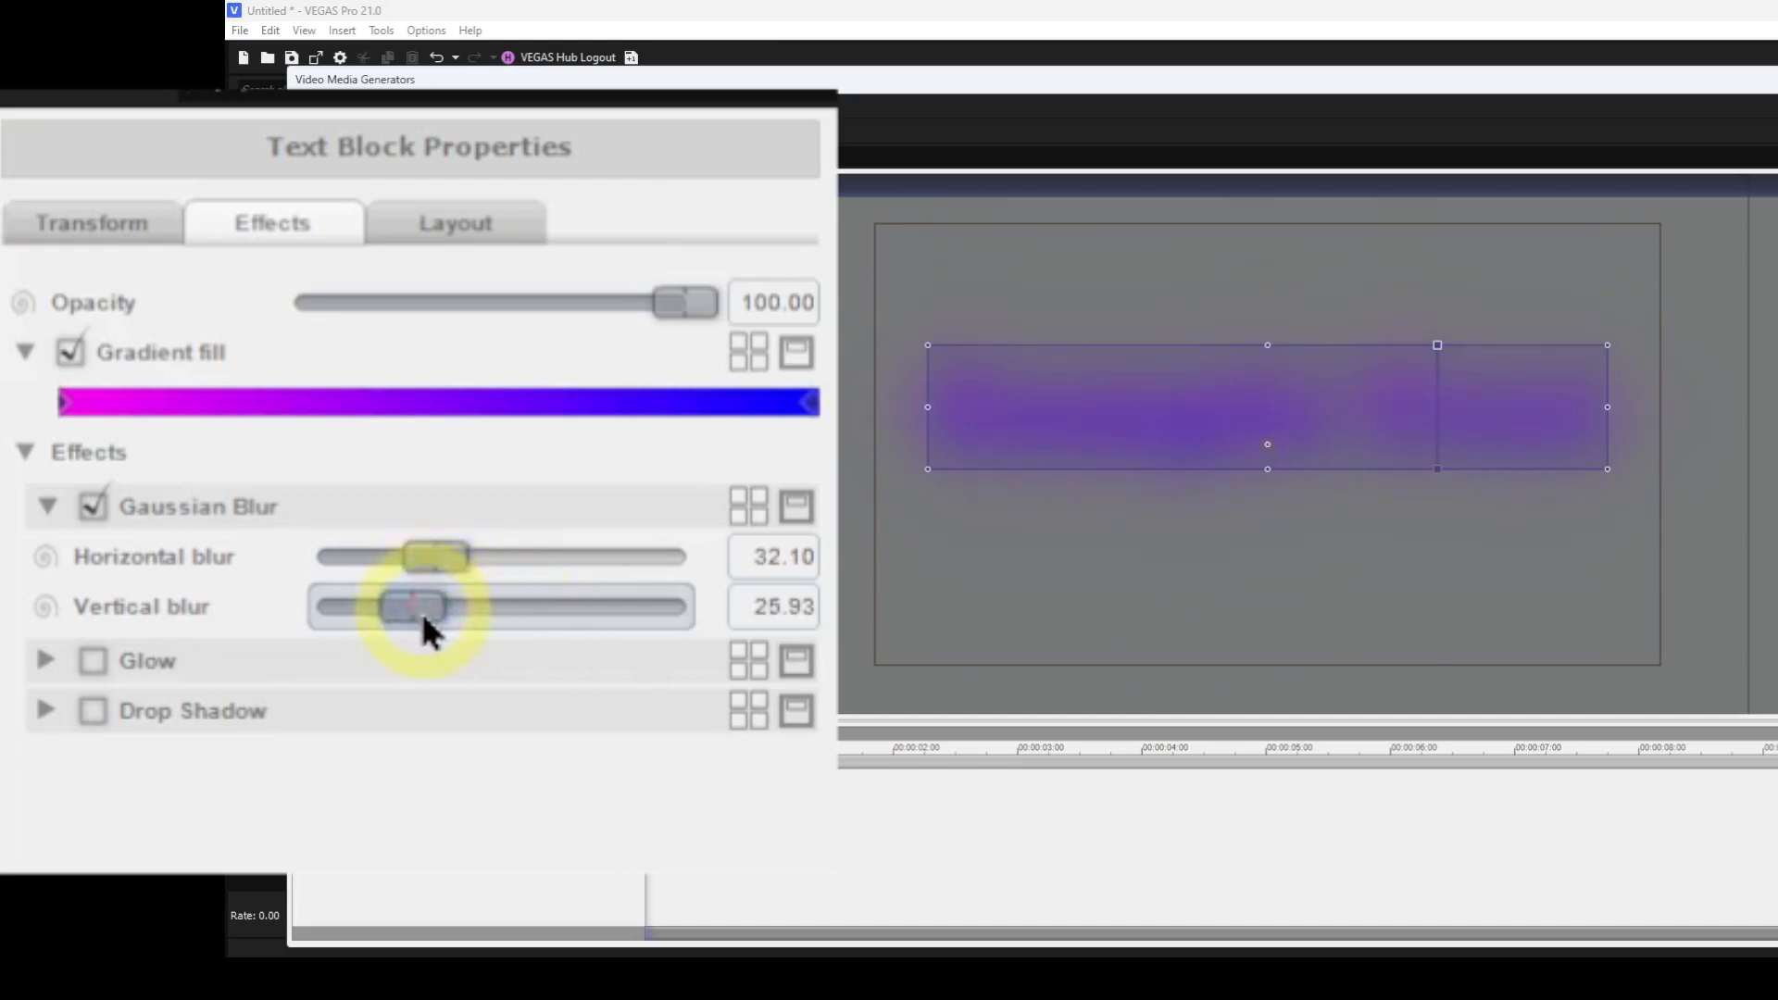
Reset both blur values to 0, then disable and collapse Gaussian Blur.
double_click(414, 599)
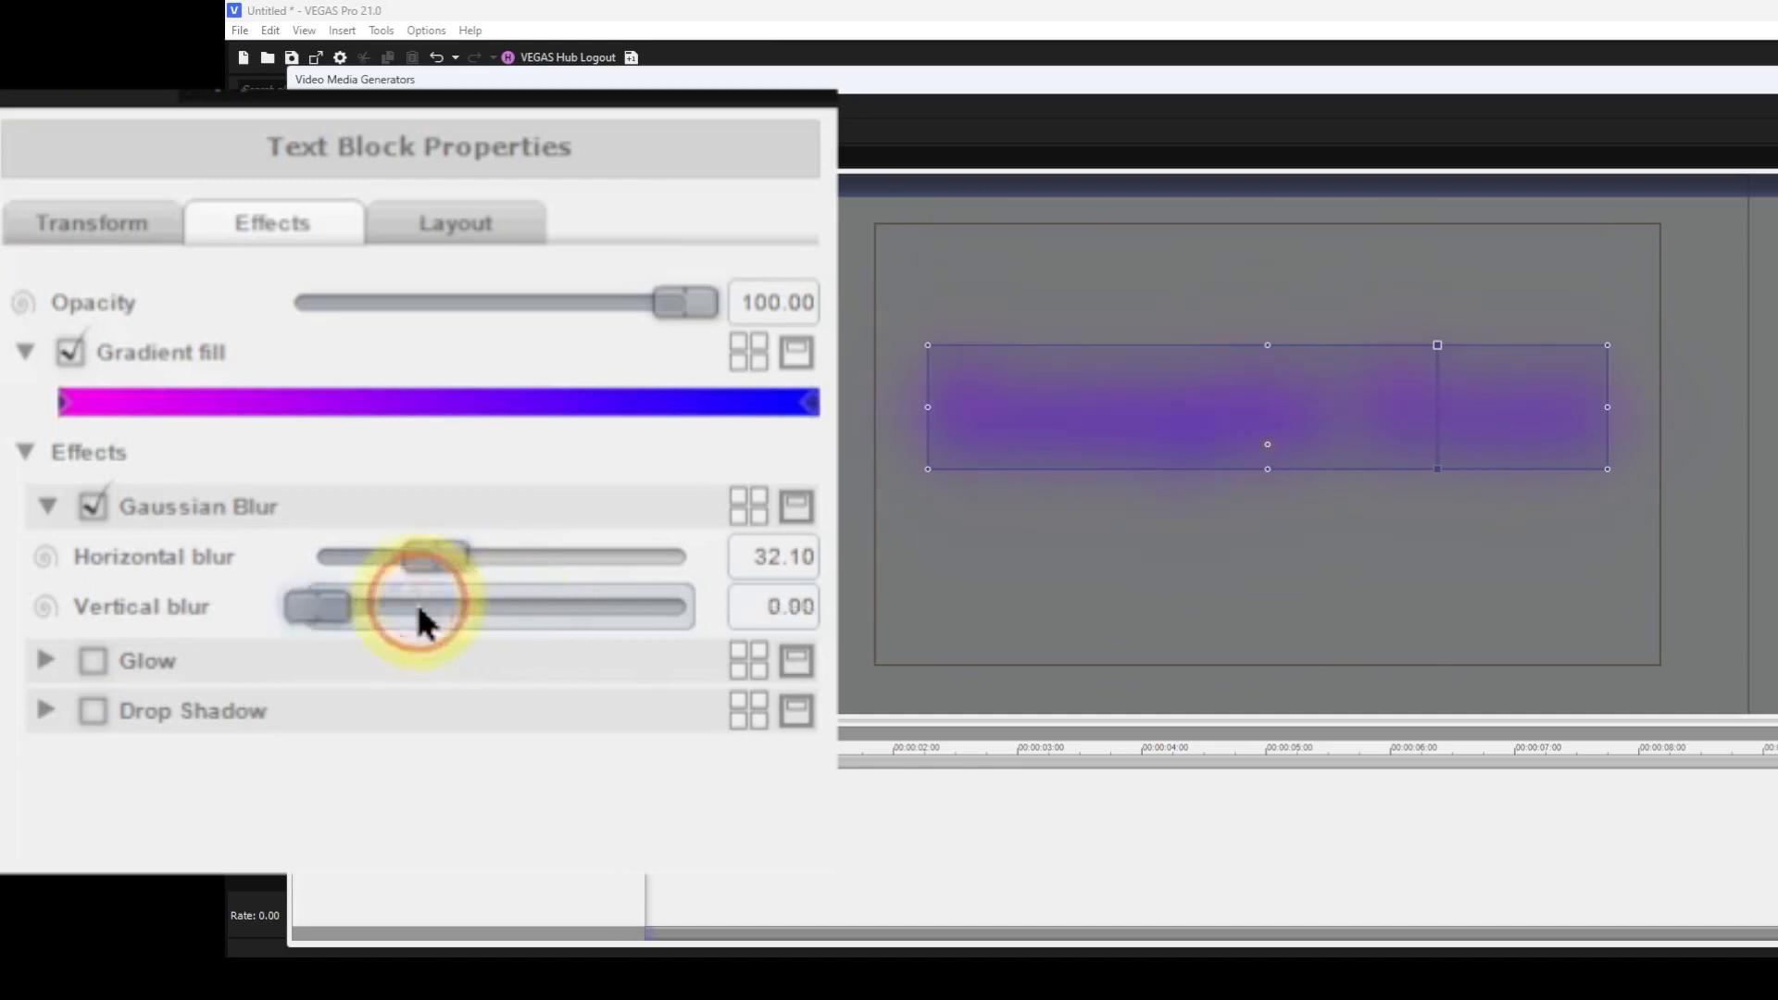
double_click(433, 553)
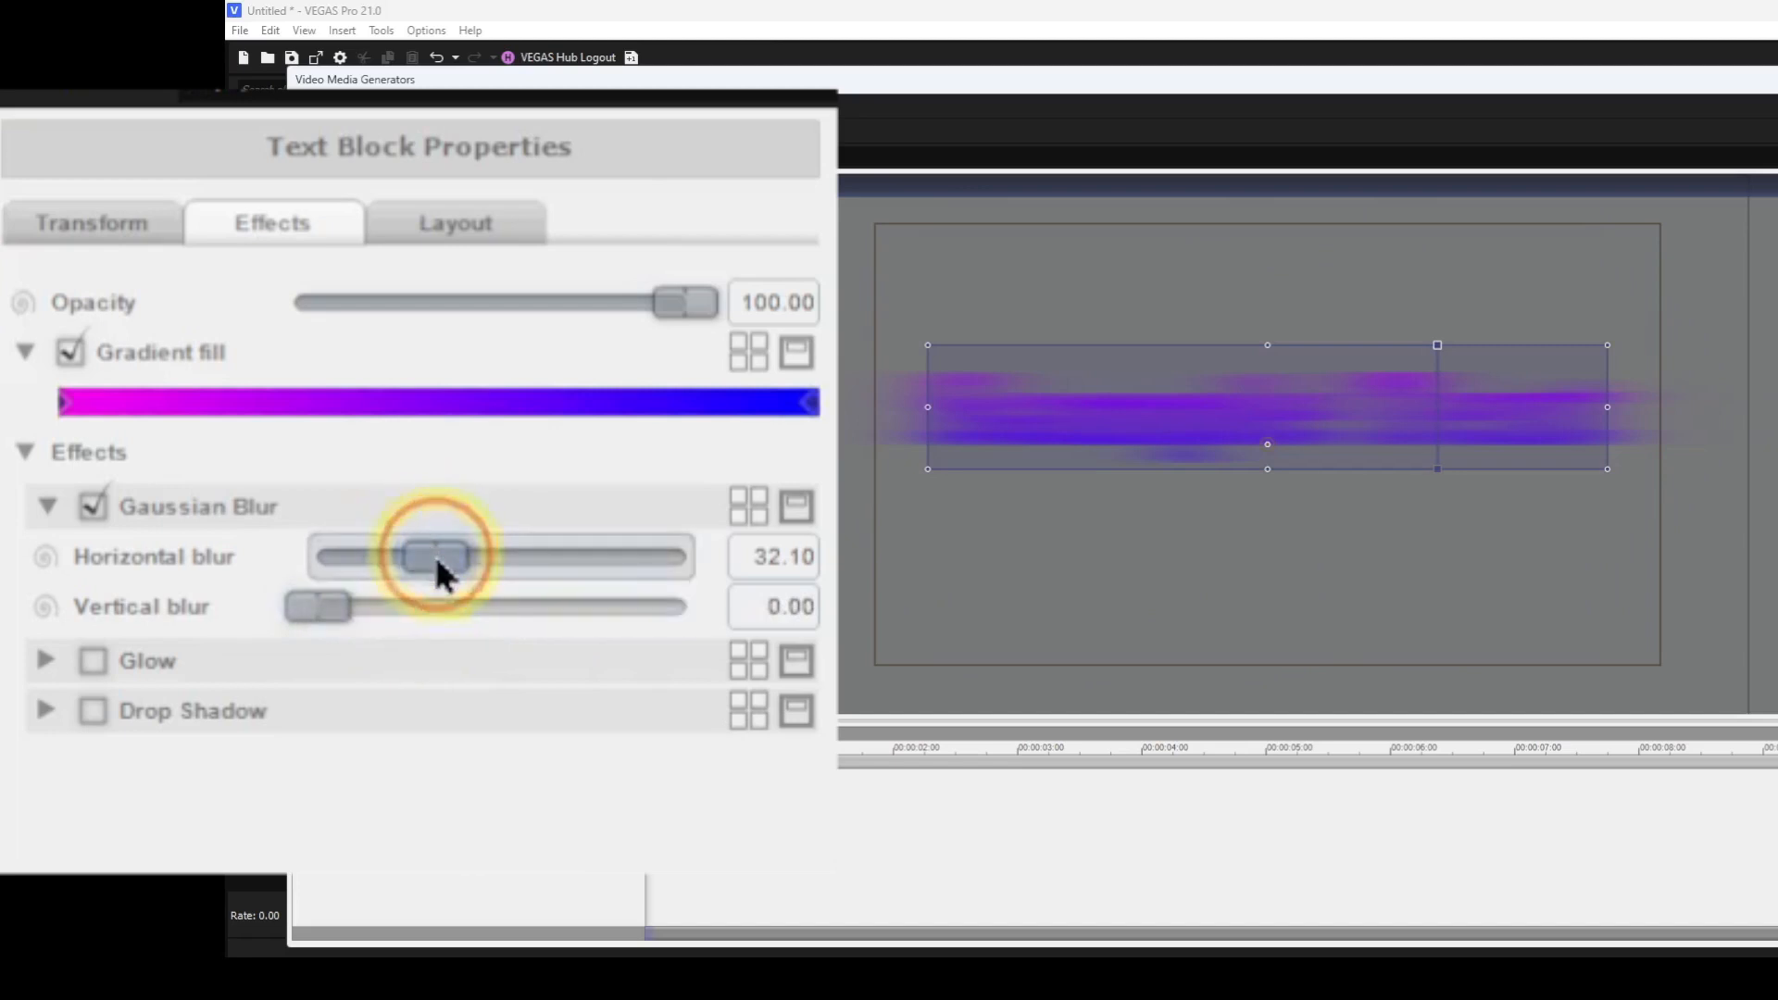
left_click(93, 508)
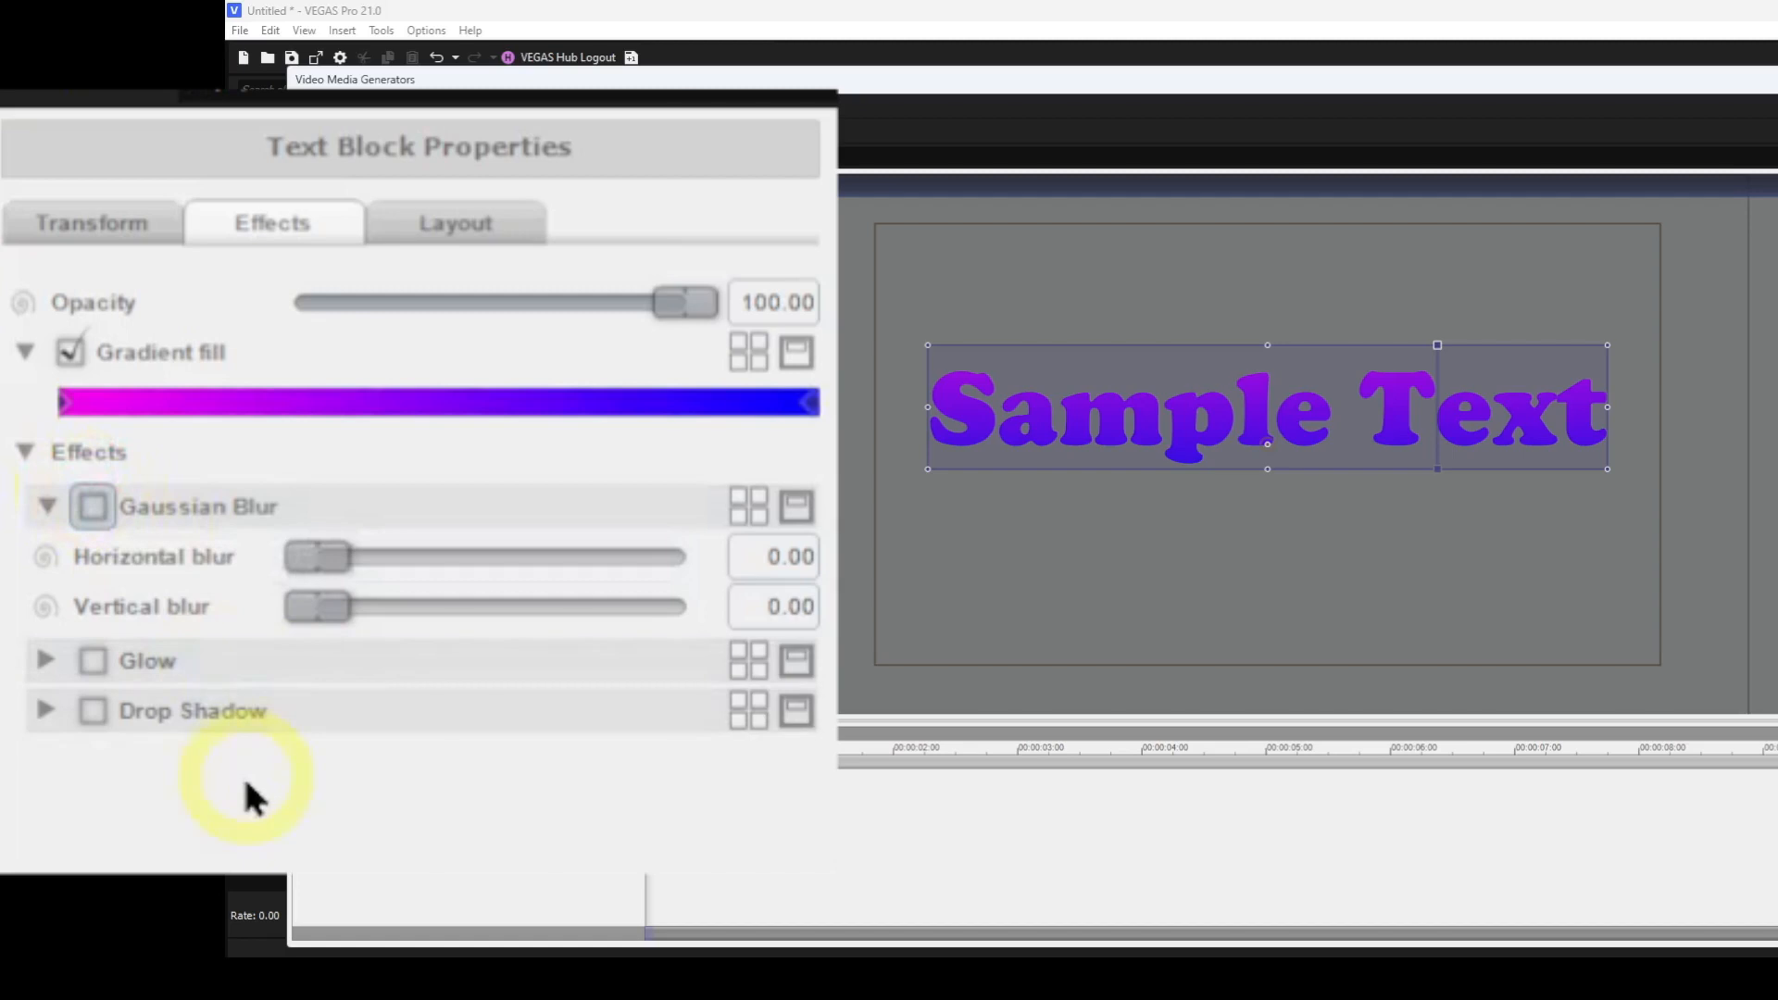
left_click(42, 512)
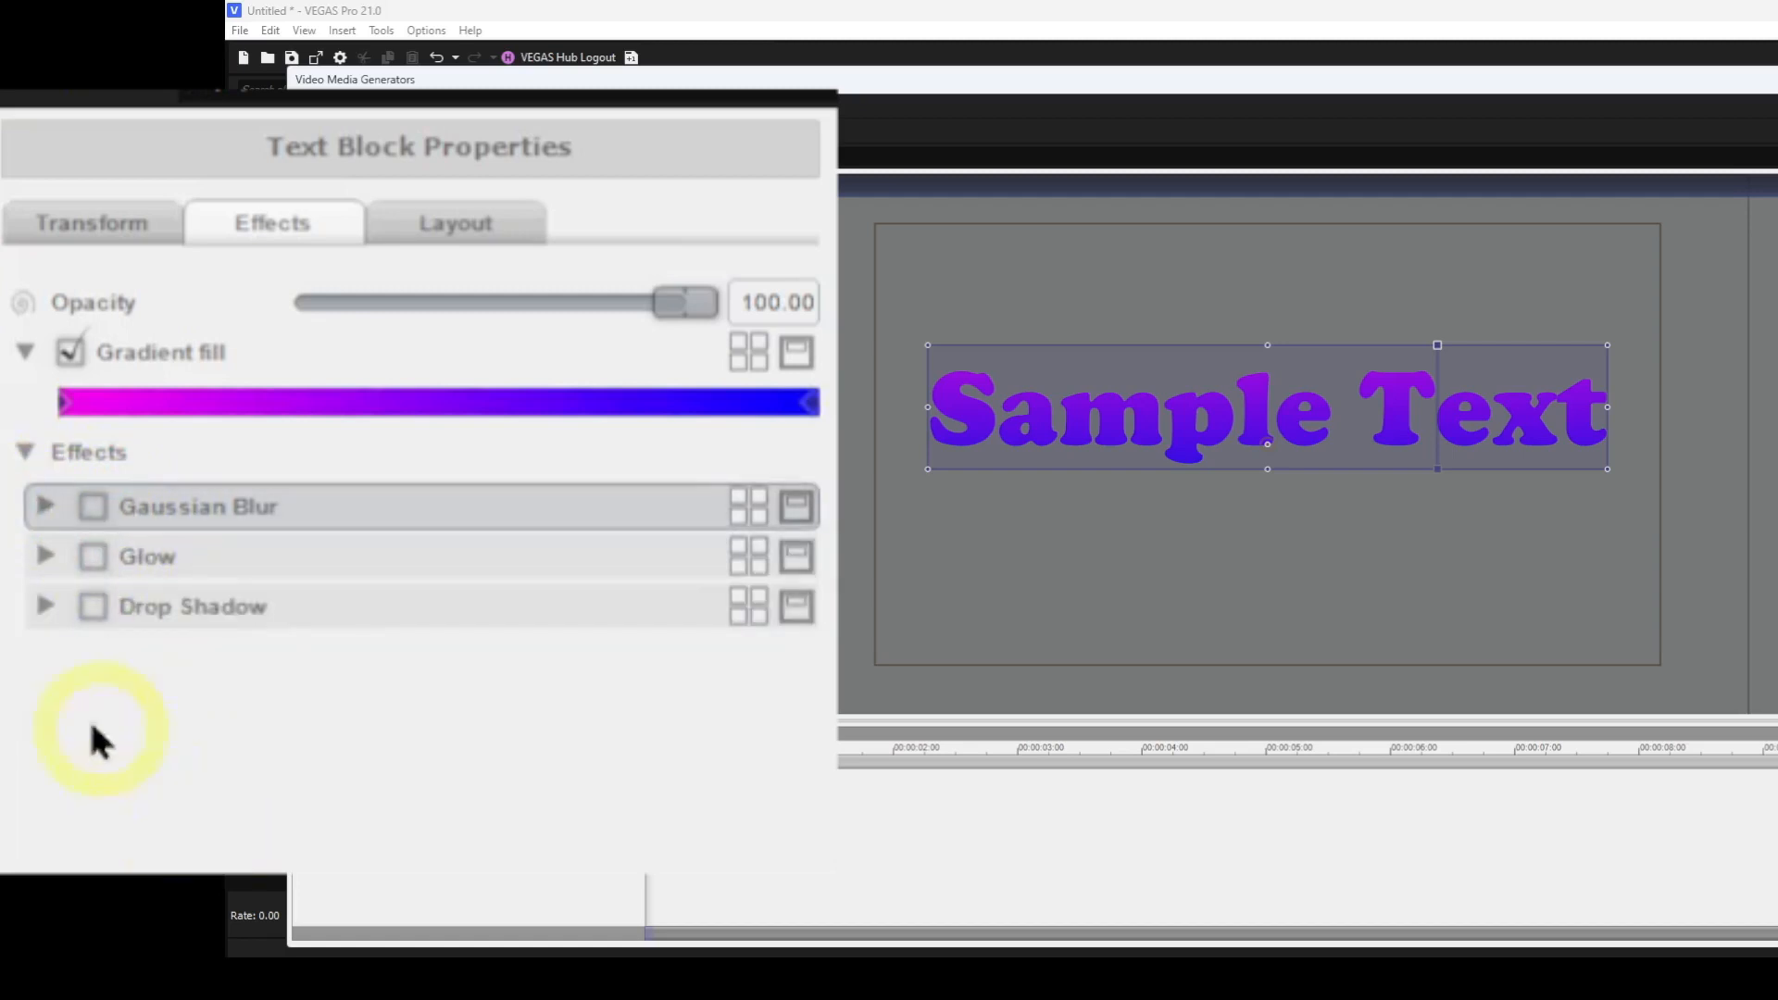
Enable Glow and set its amount to 0, then disable and collapse the Glow effect.
left_click(47, 559)
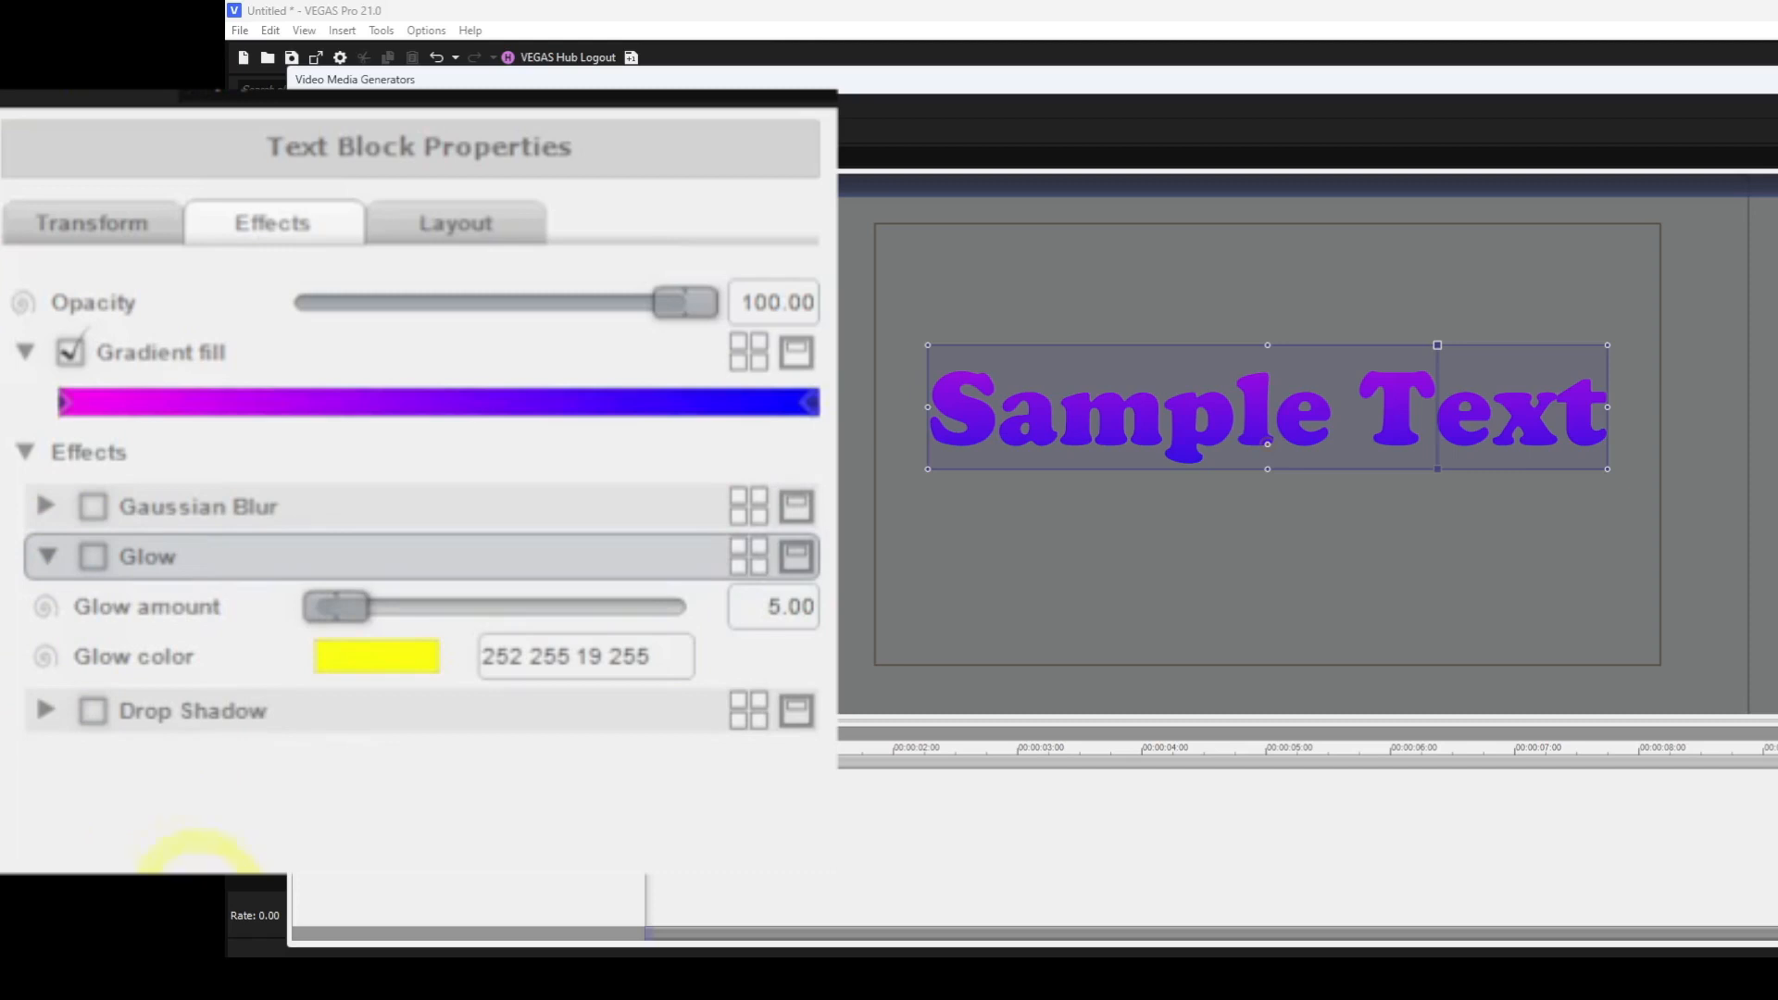
left_click(93, 556)
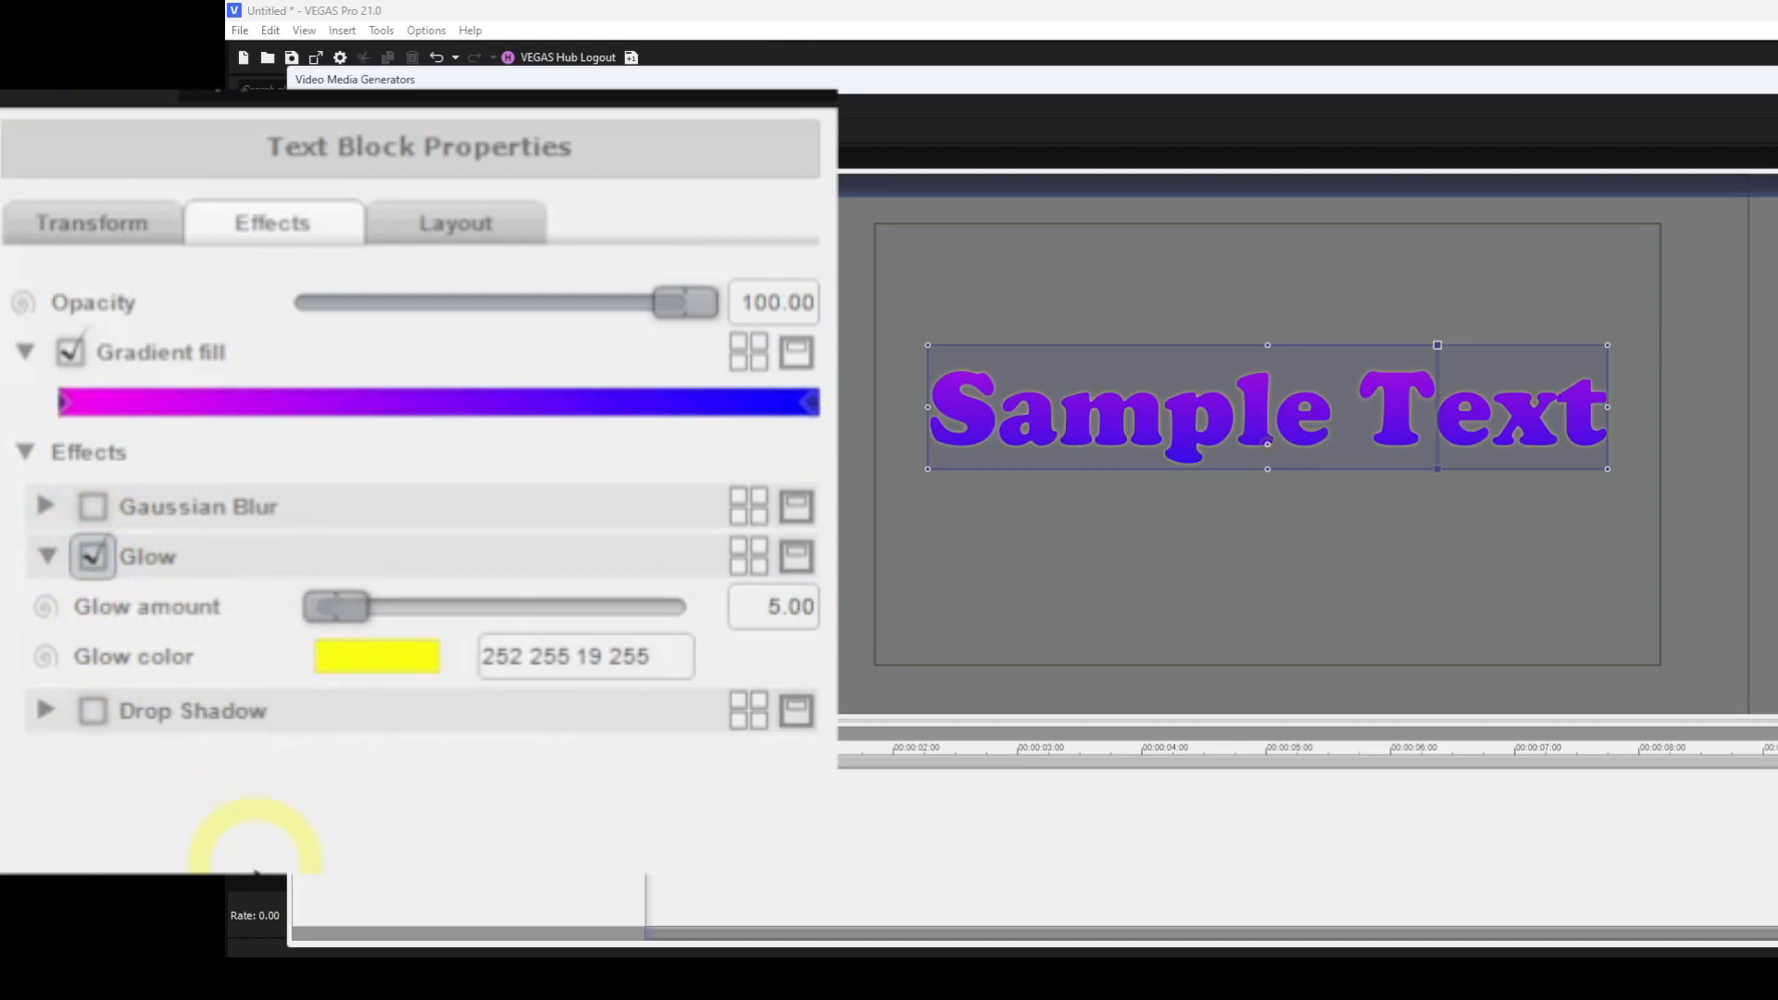
left_click_drag(324, 619, 298, 653)
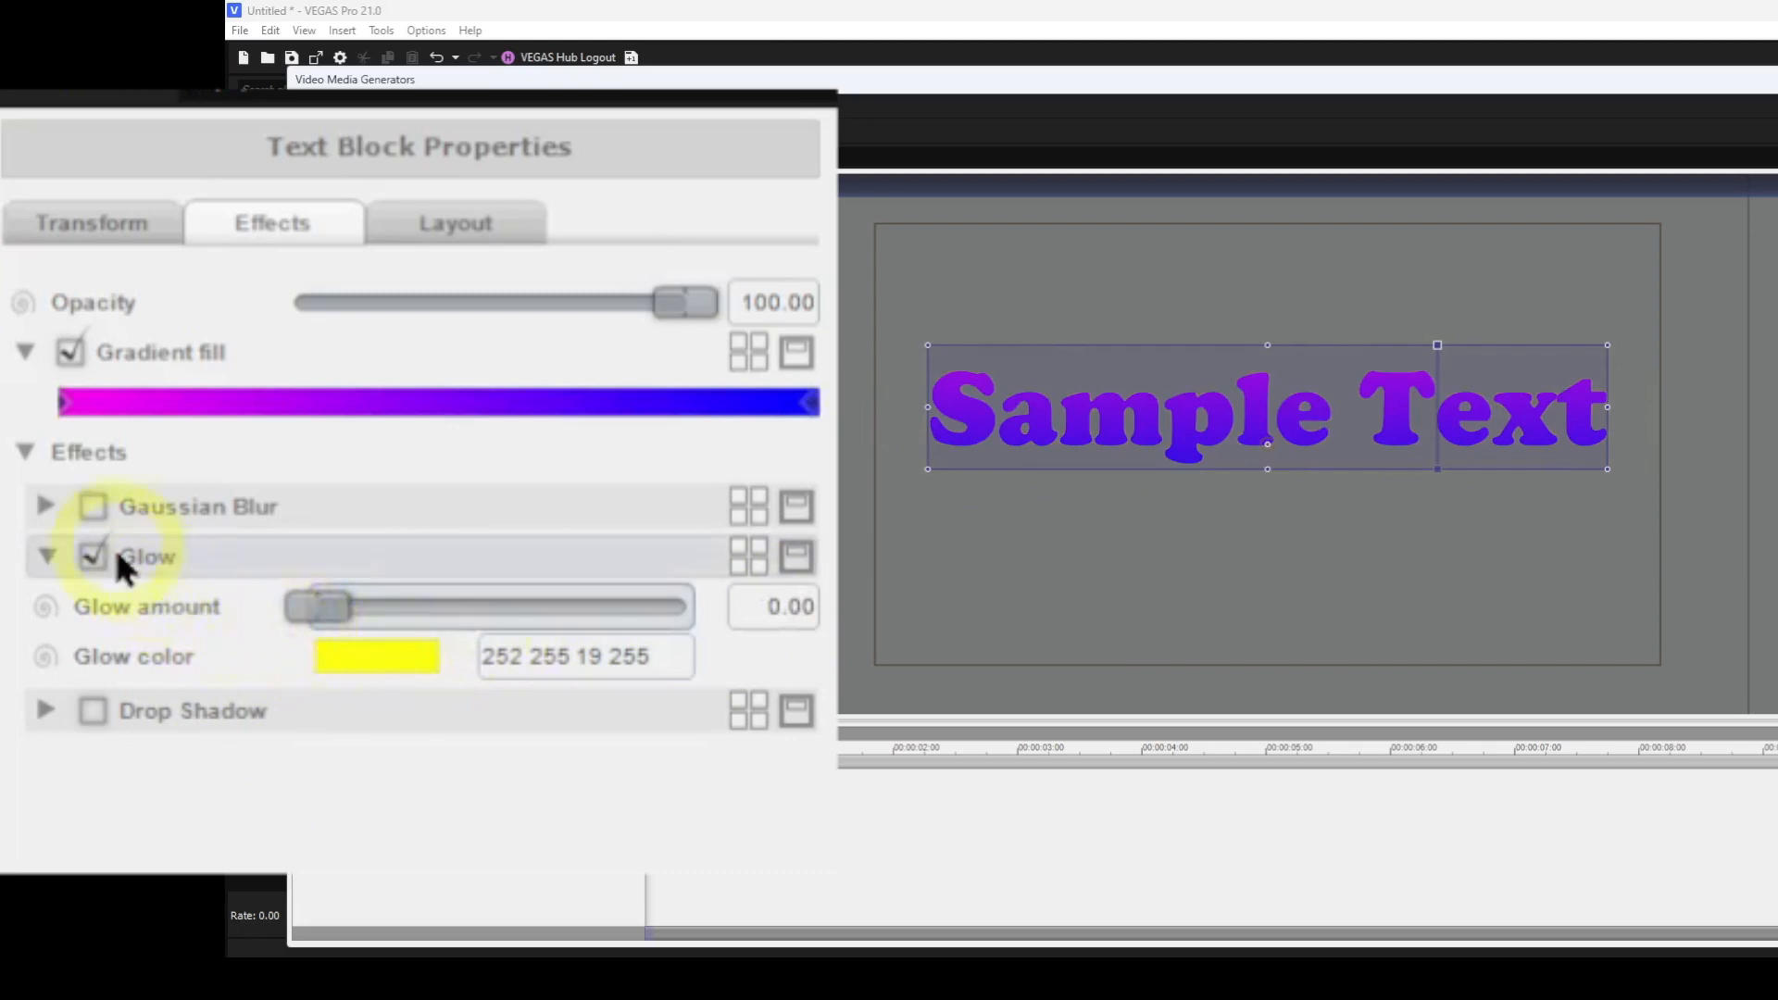
left_click(92, 556)
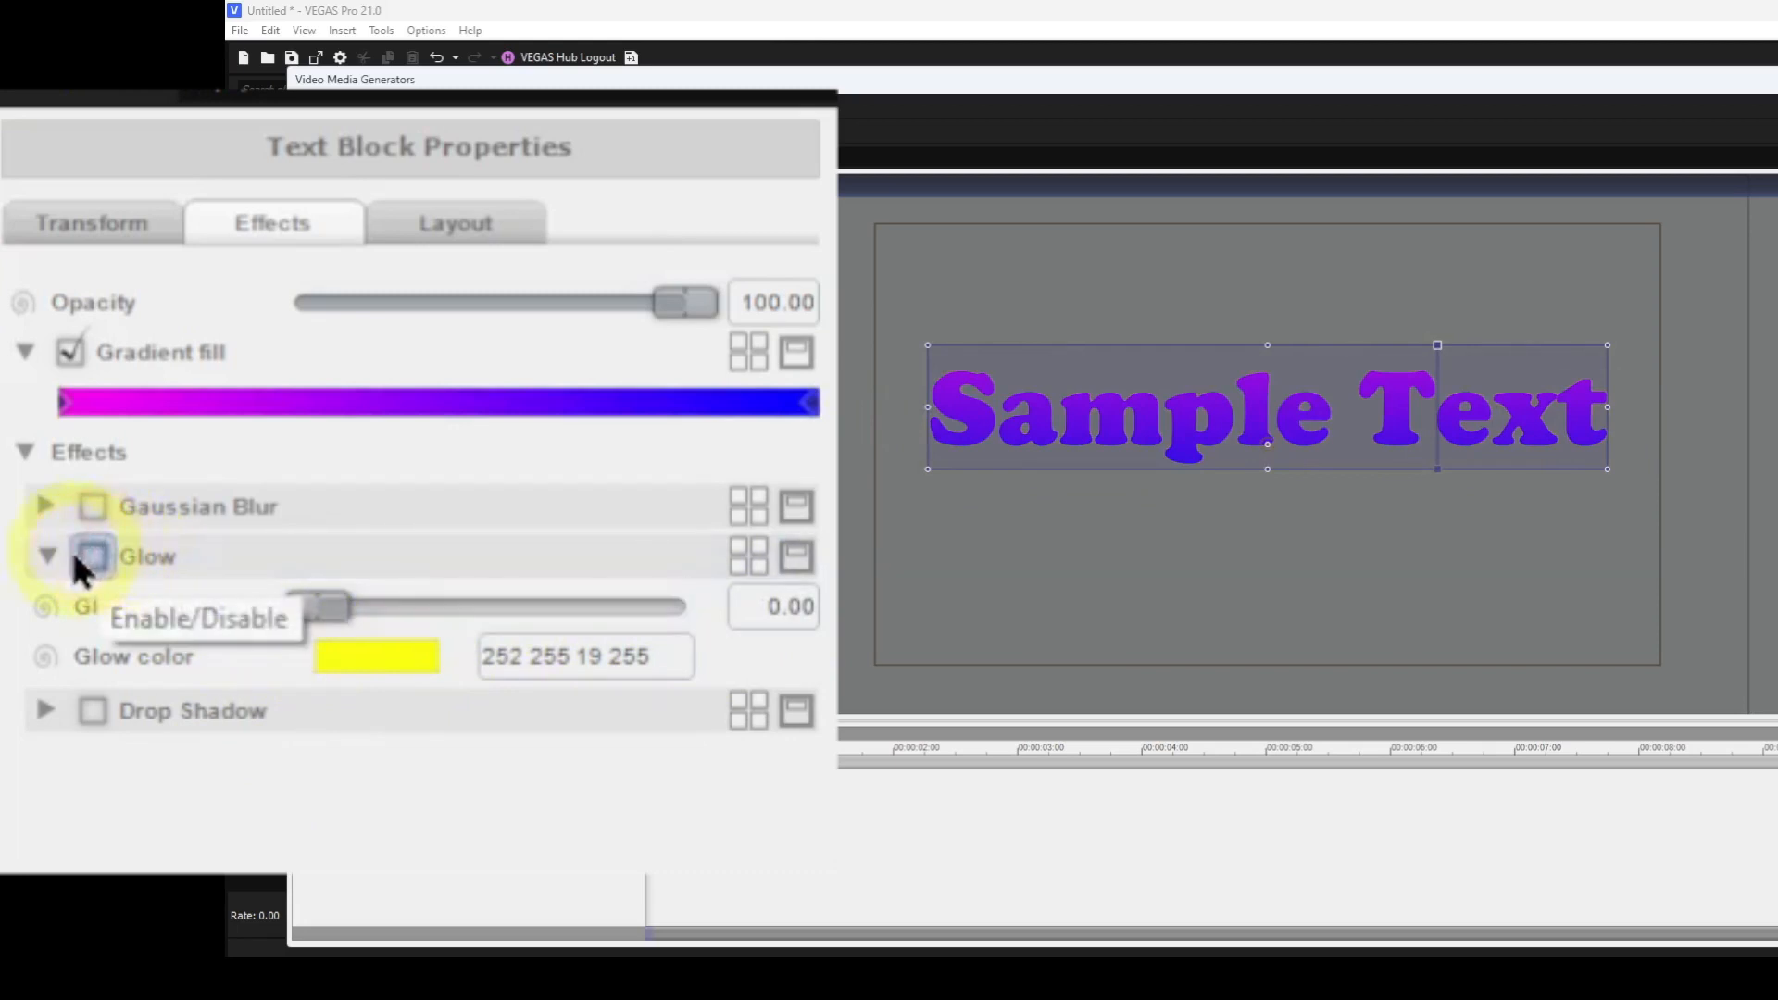
left_click(47, 557)
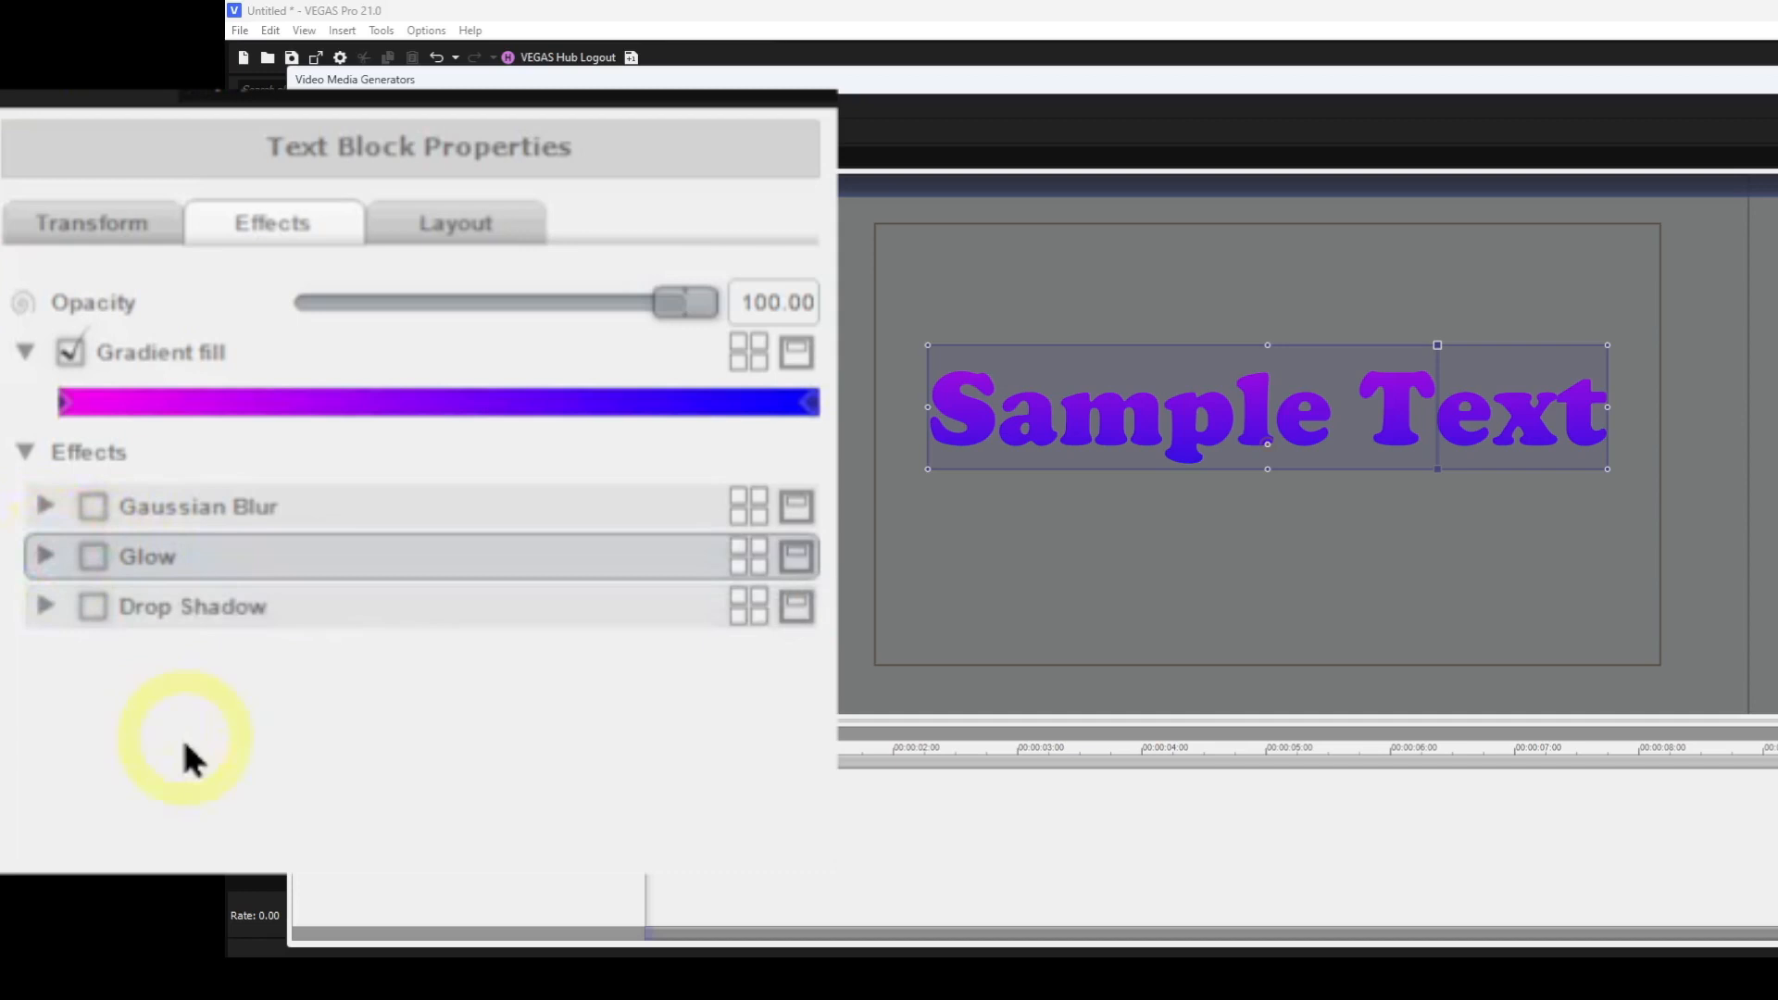
Enable Drop Shadow with blur amount 28.46, horizontal offset 23.22 and vertical offset 21.99.
left_click(42, 607)
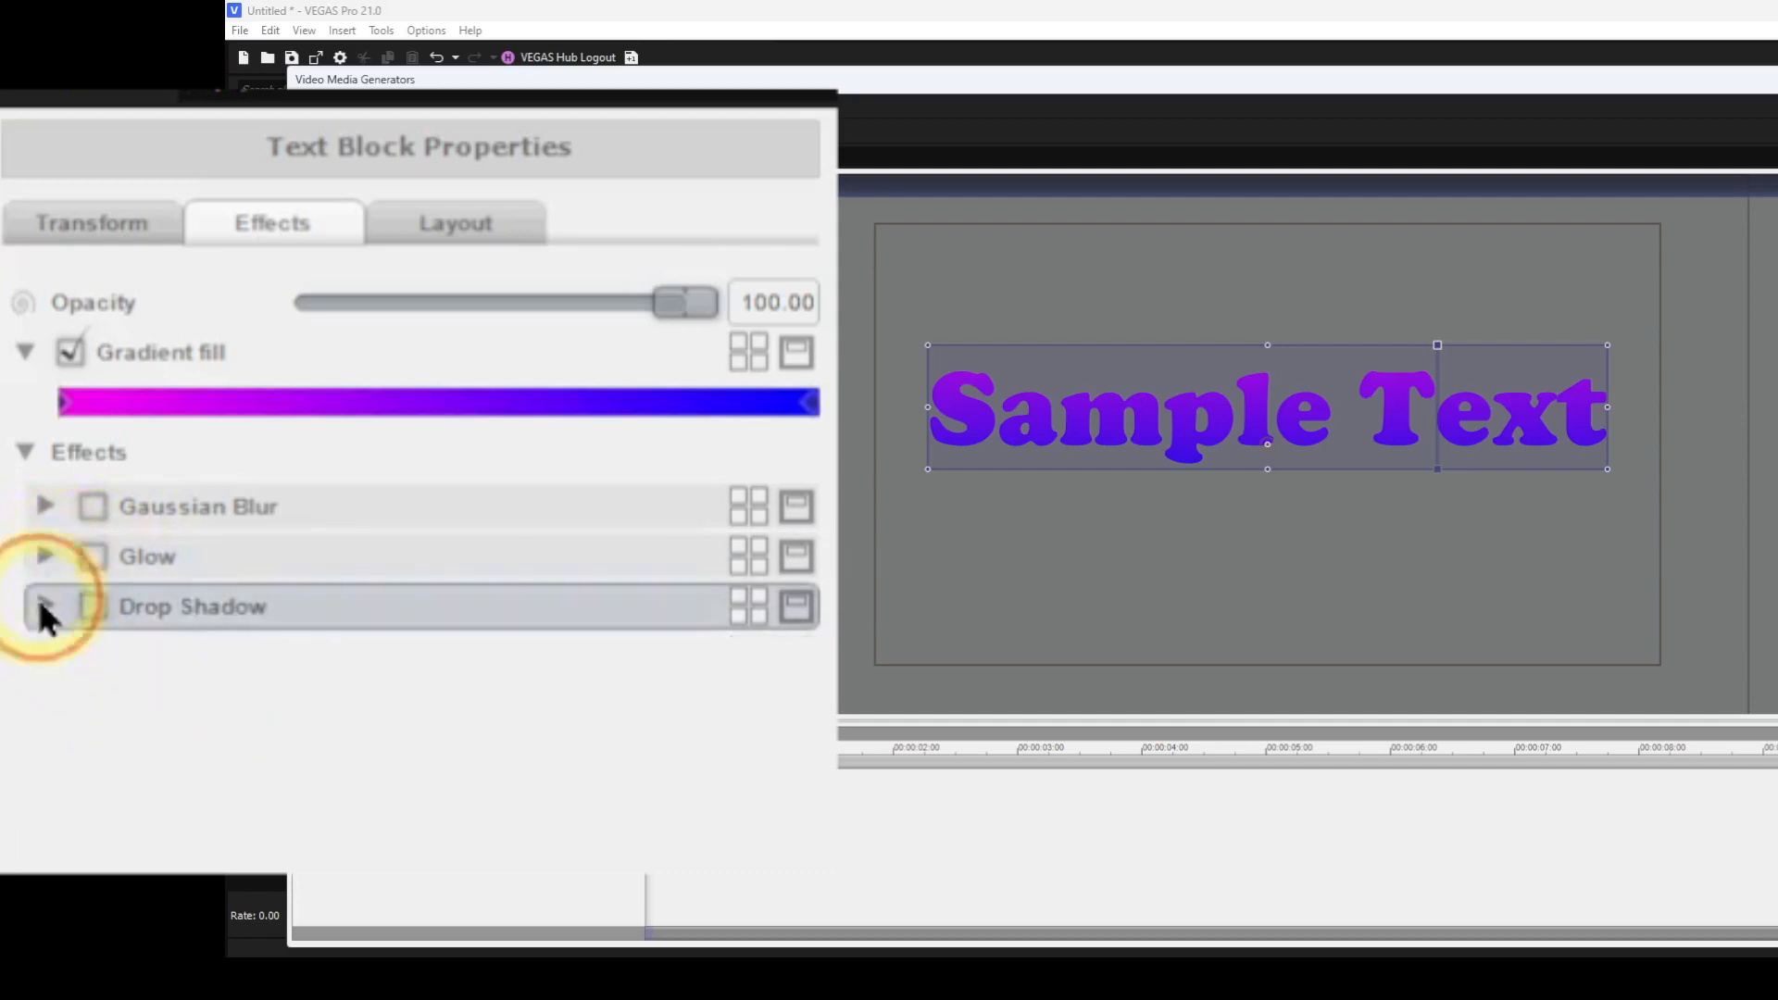
left_click(93, 607)
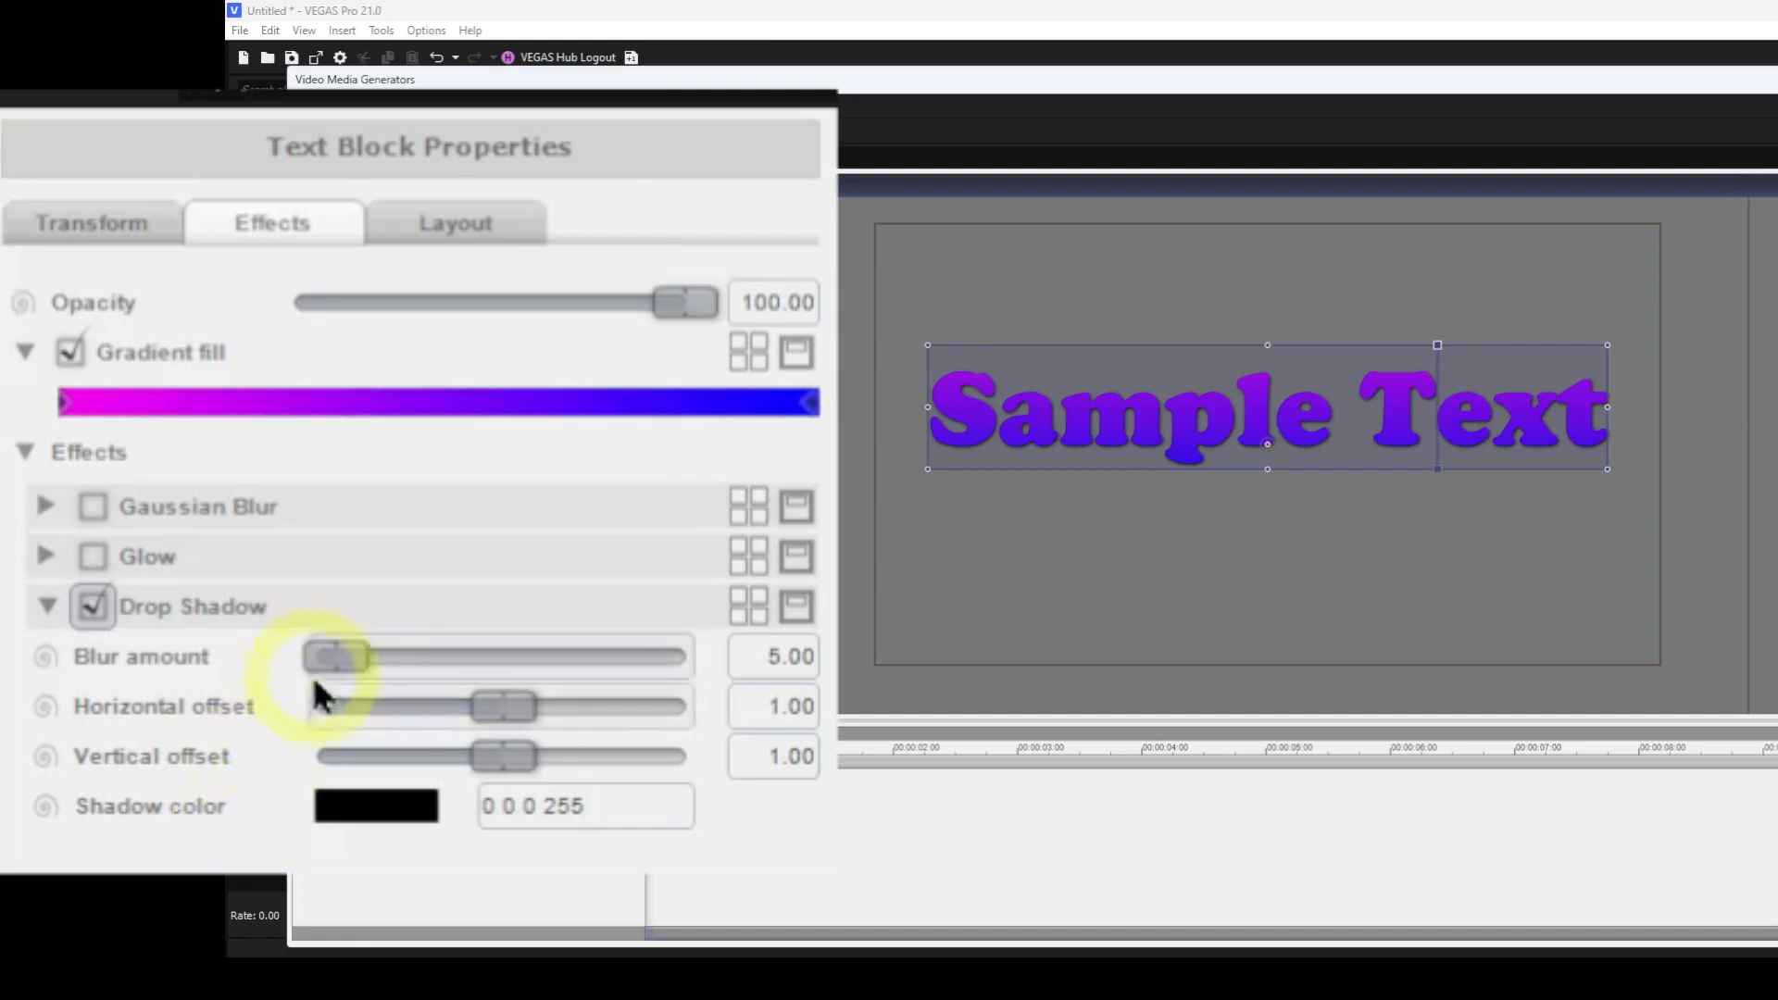
left_click_drag(326, 656, 414, 659)
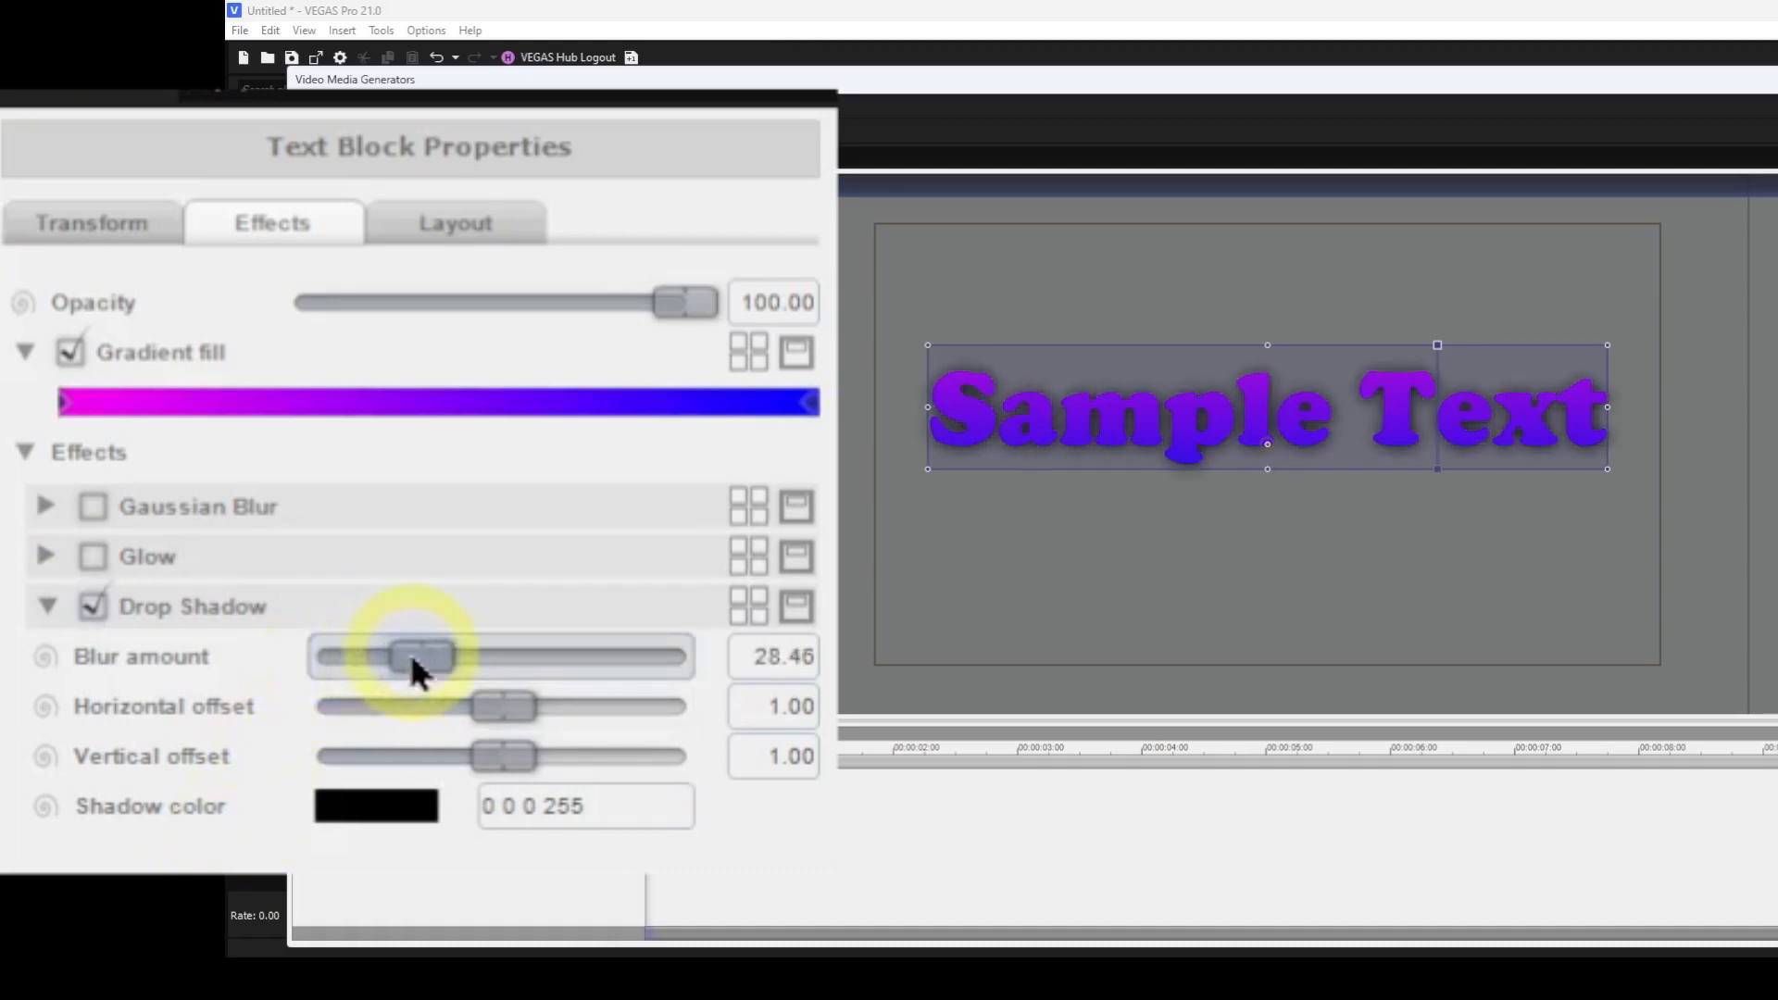
left_click_drag(504, 707, 548, 714)
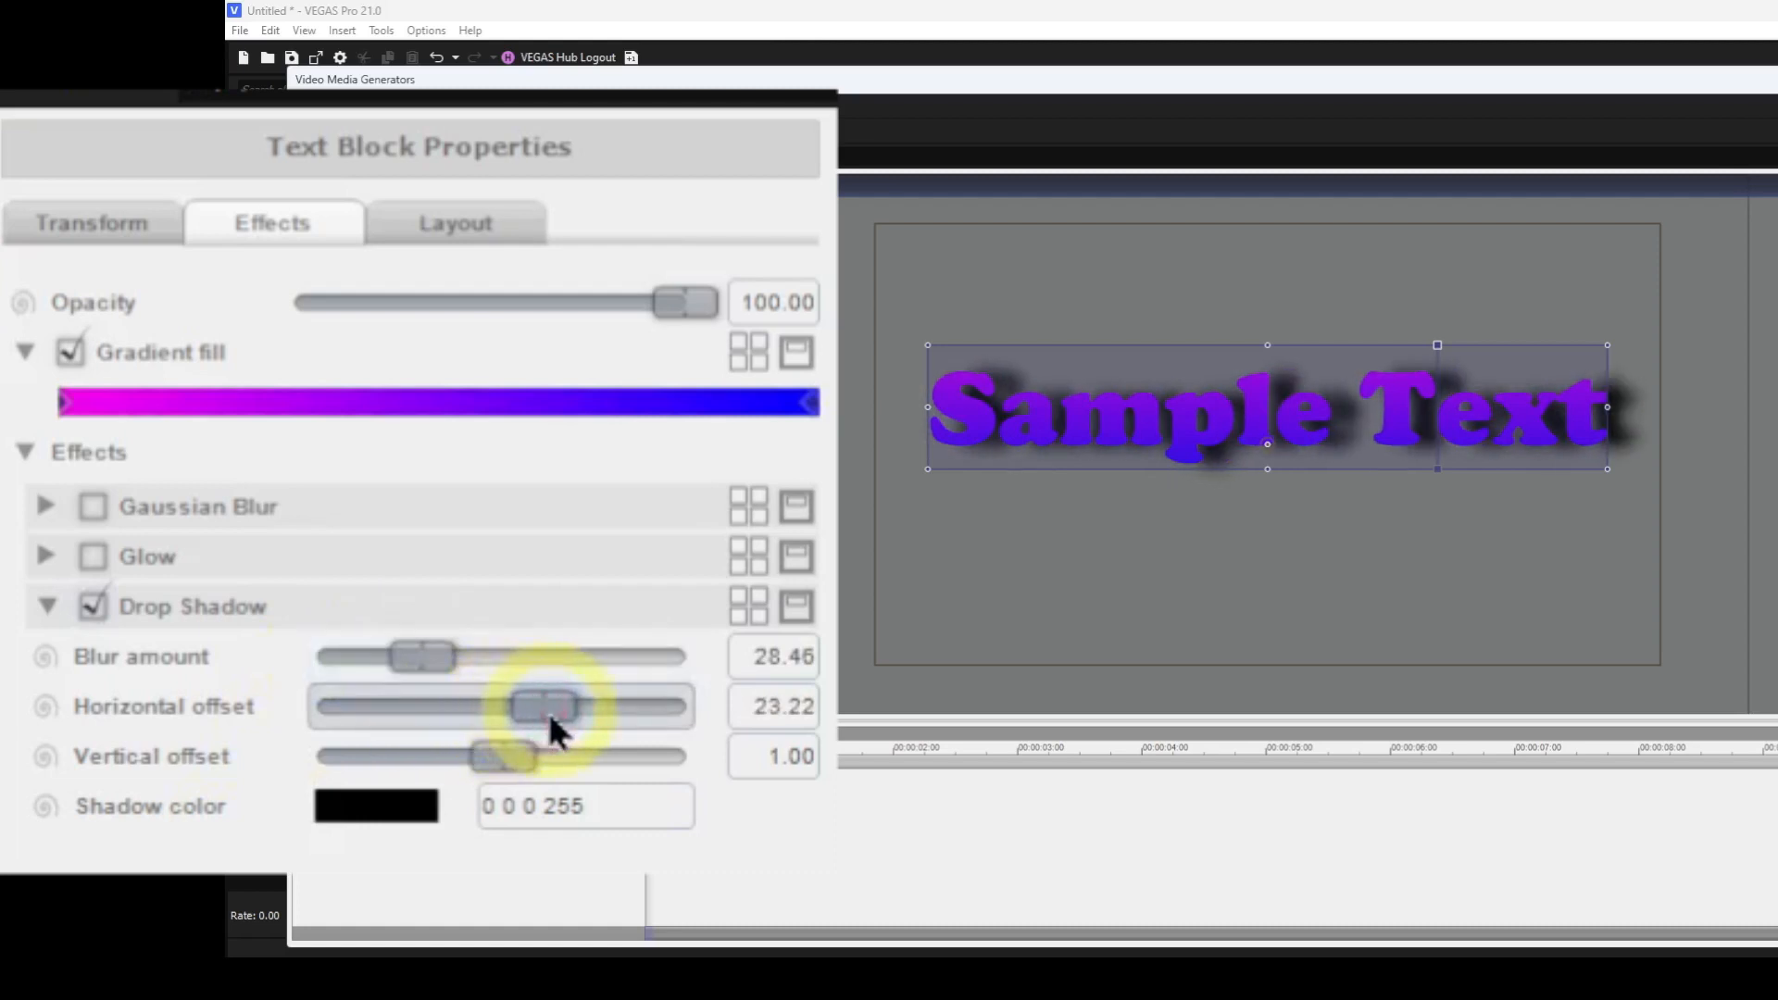
left_click(504, 762)
left_click_drag(506, 784, 546, 787)
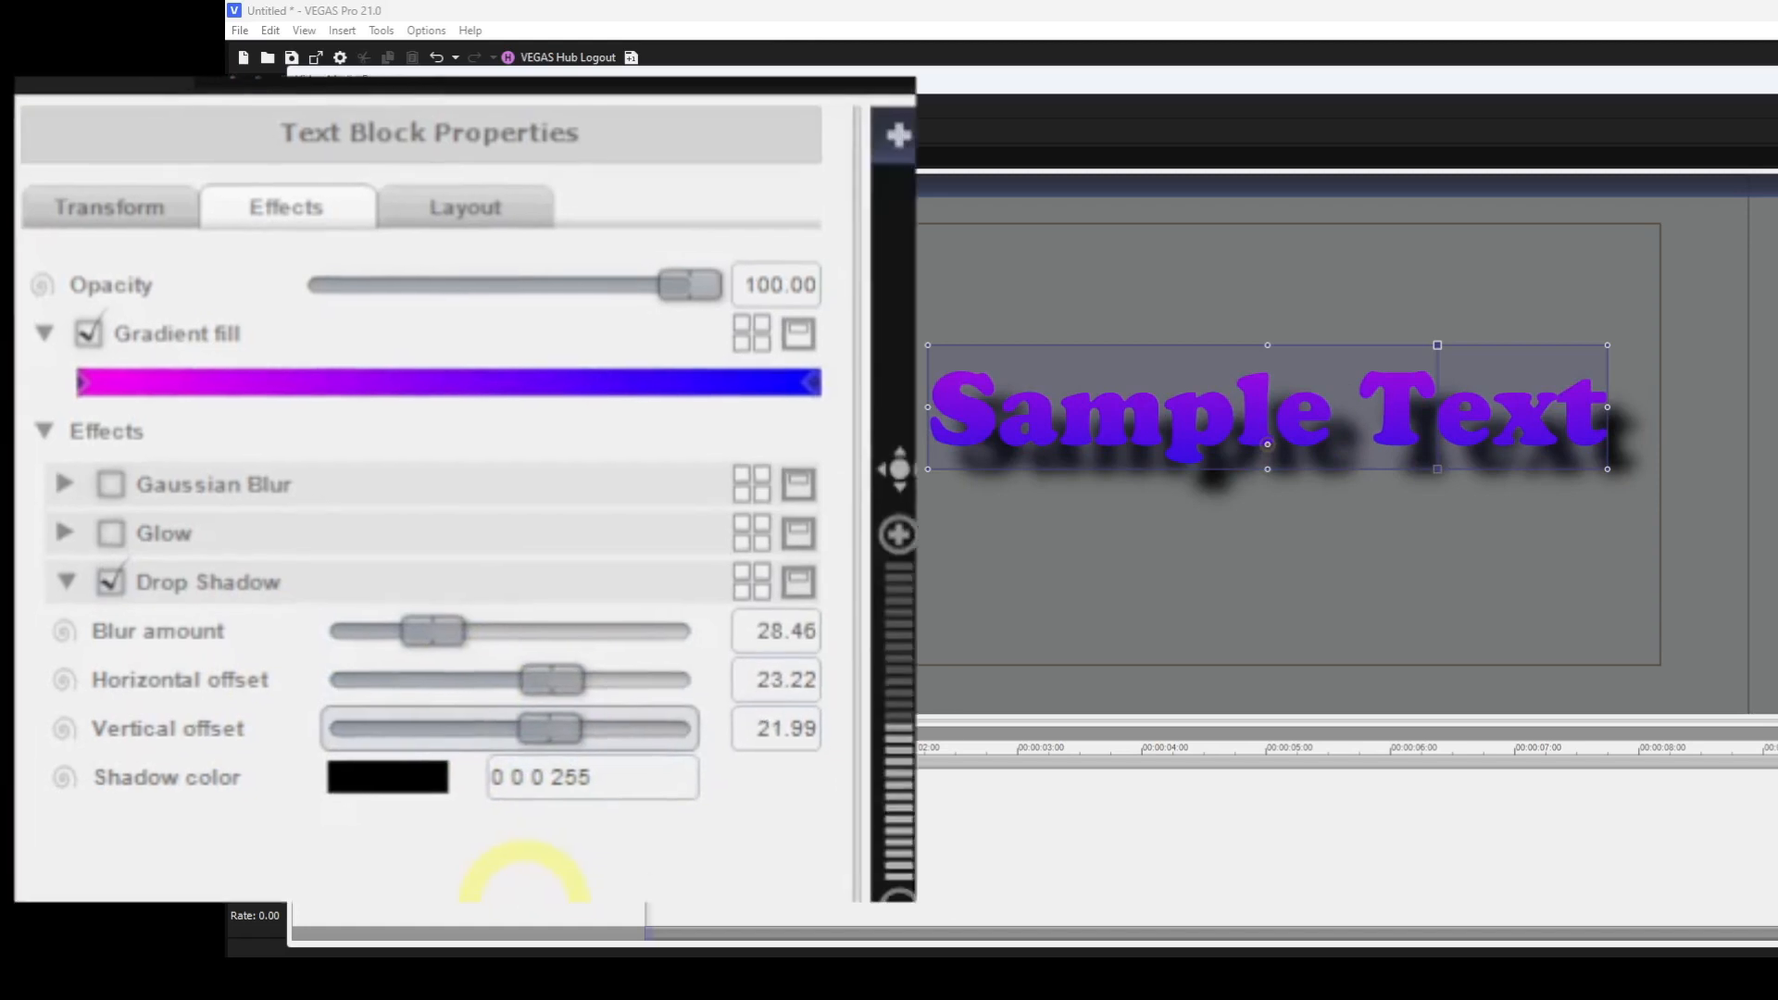
Set the shadow color to Red 246, Green 0, Blue 0, then disable and collapse Drop Shadow.
left_click(417, 712)
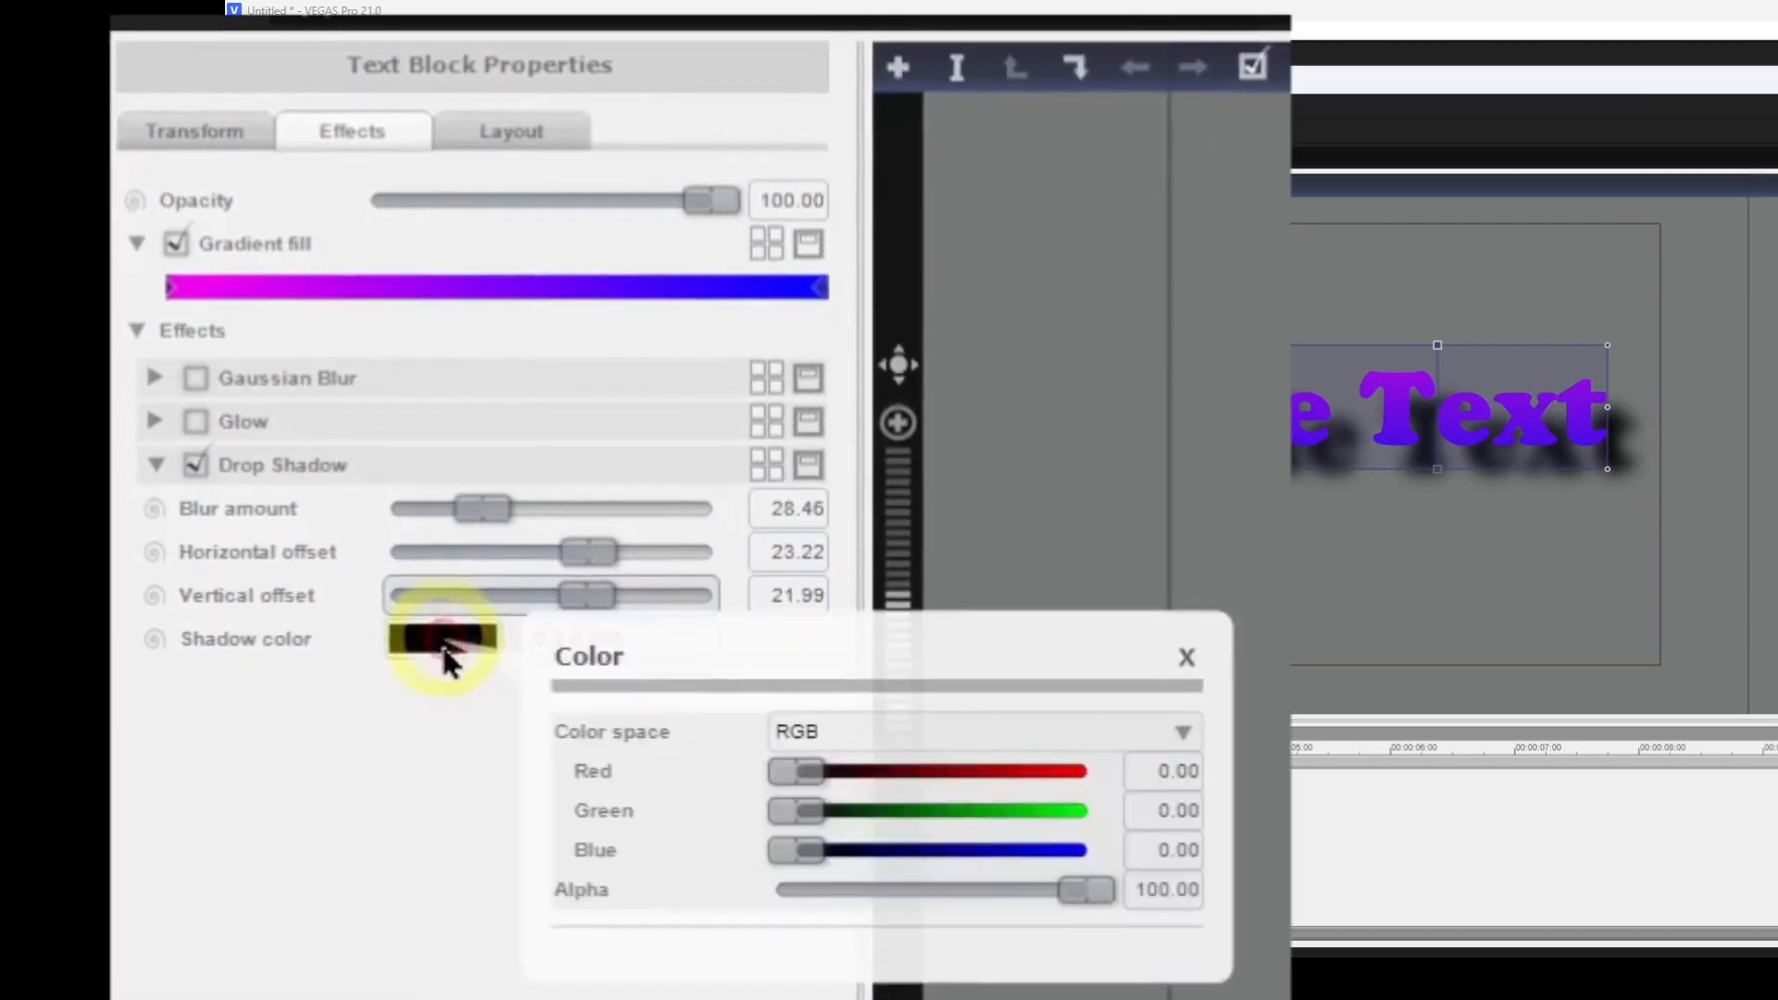
left_click_drag(806, 773, 1080, 769)
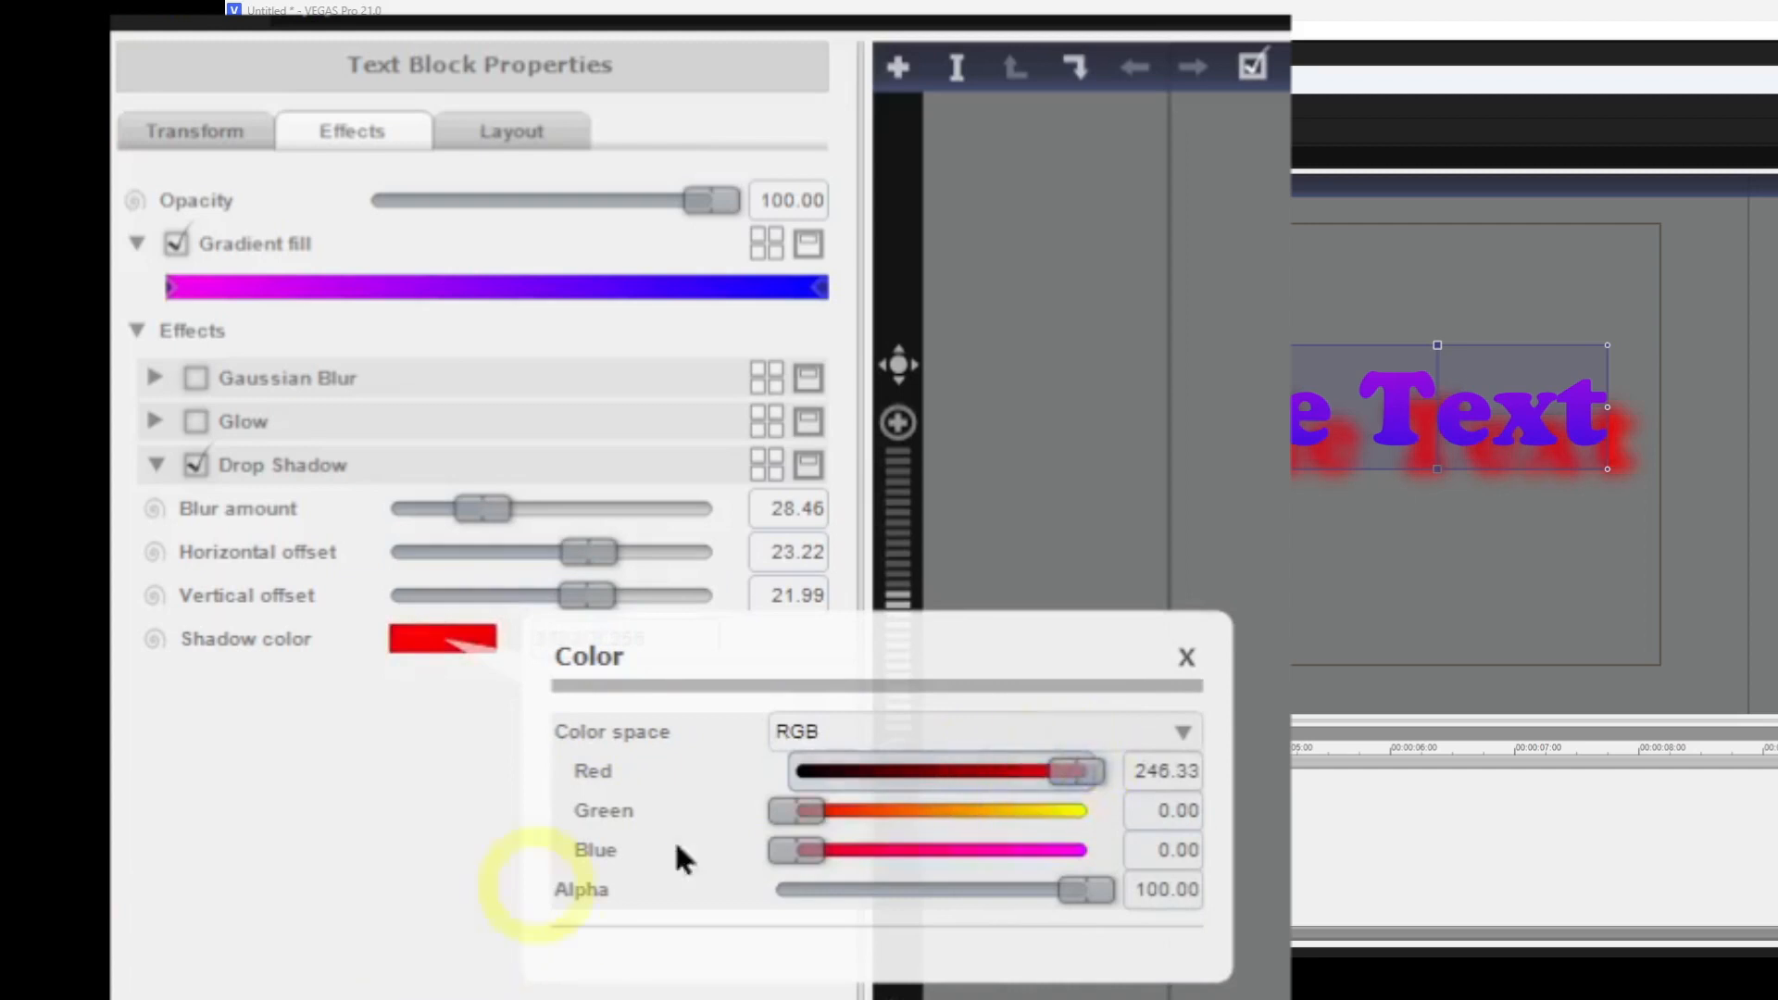
left_click(1184, 659)
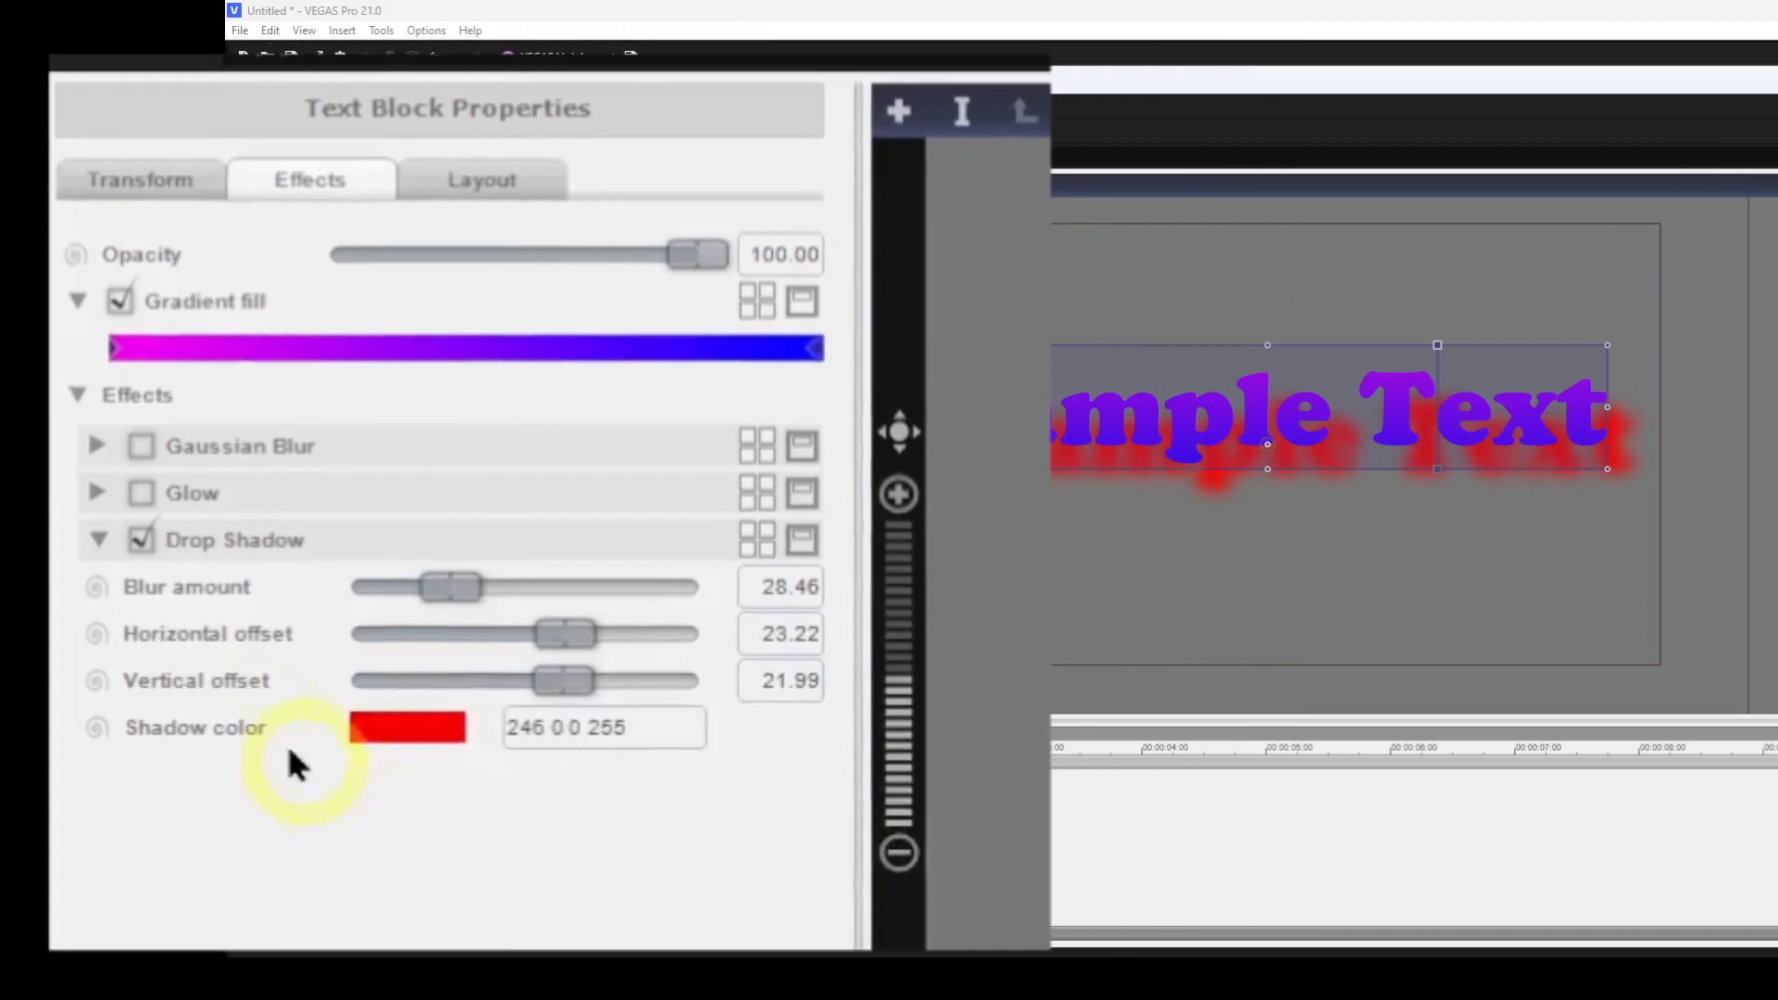
left_click(107, 583)
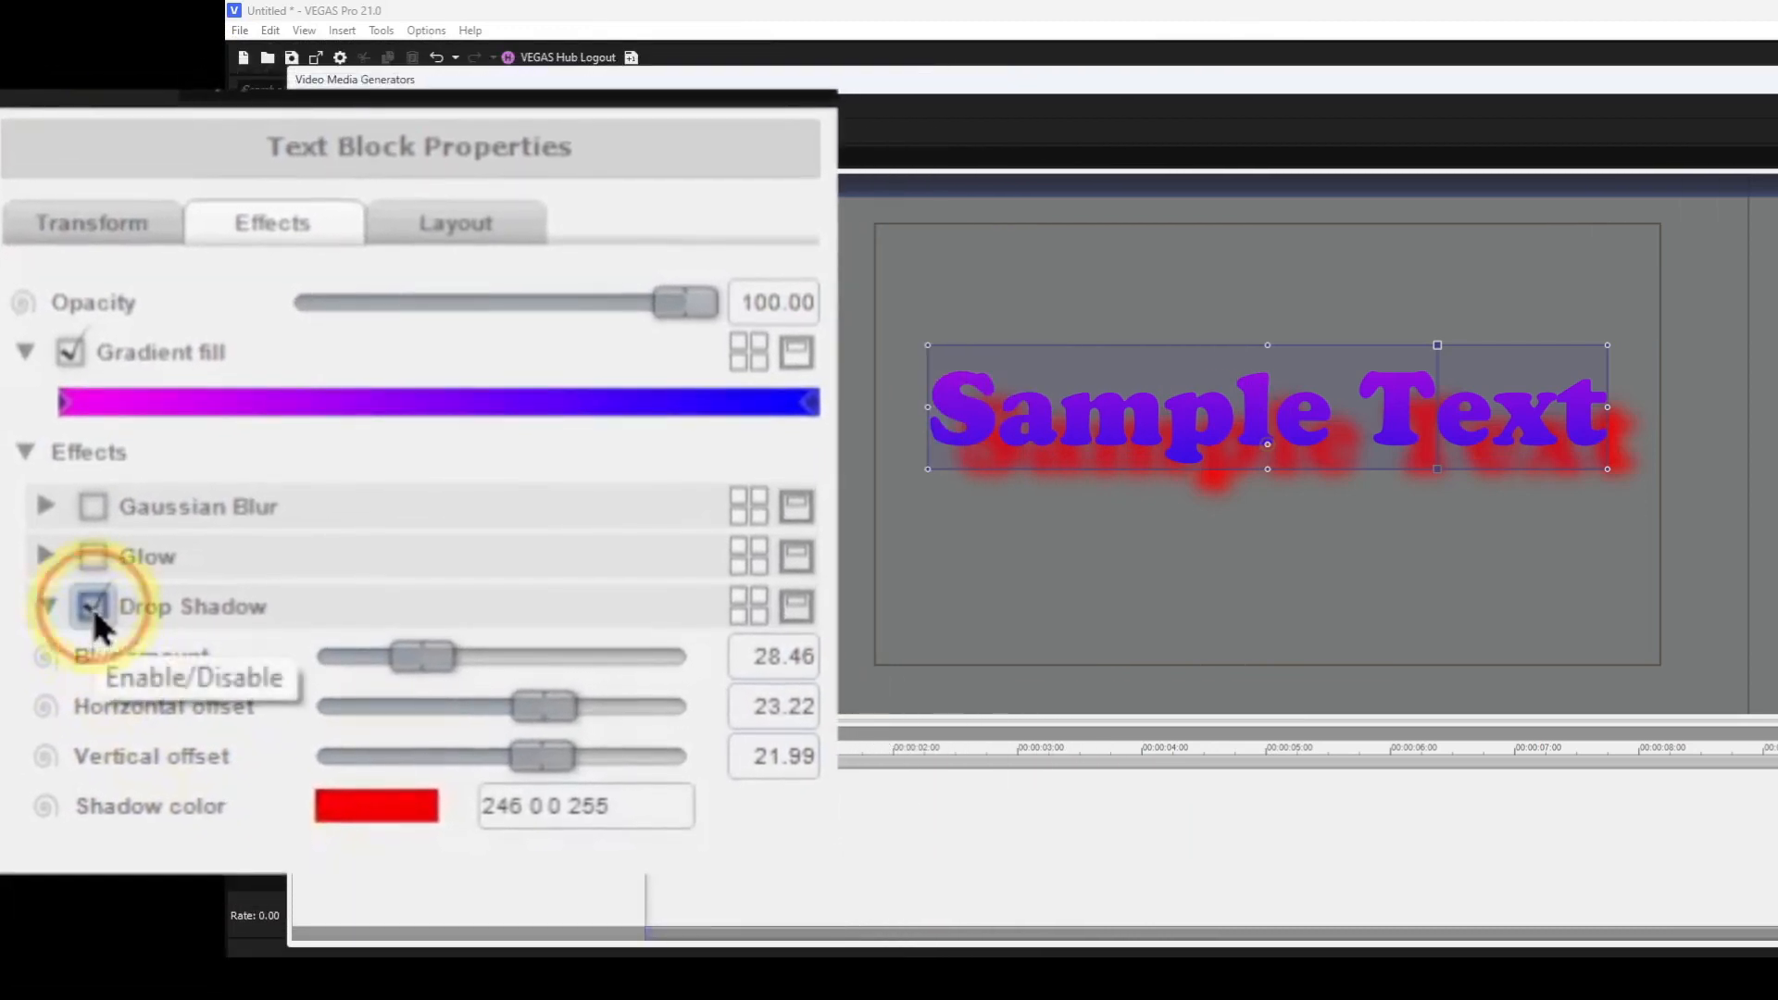
left_click(47, 607)
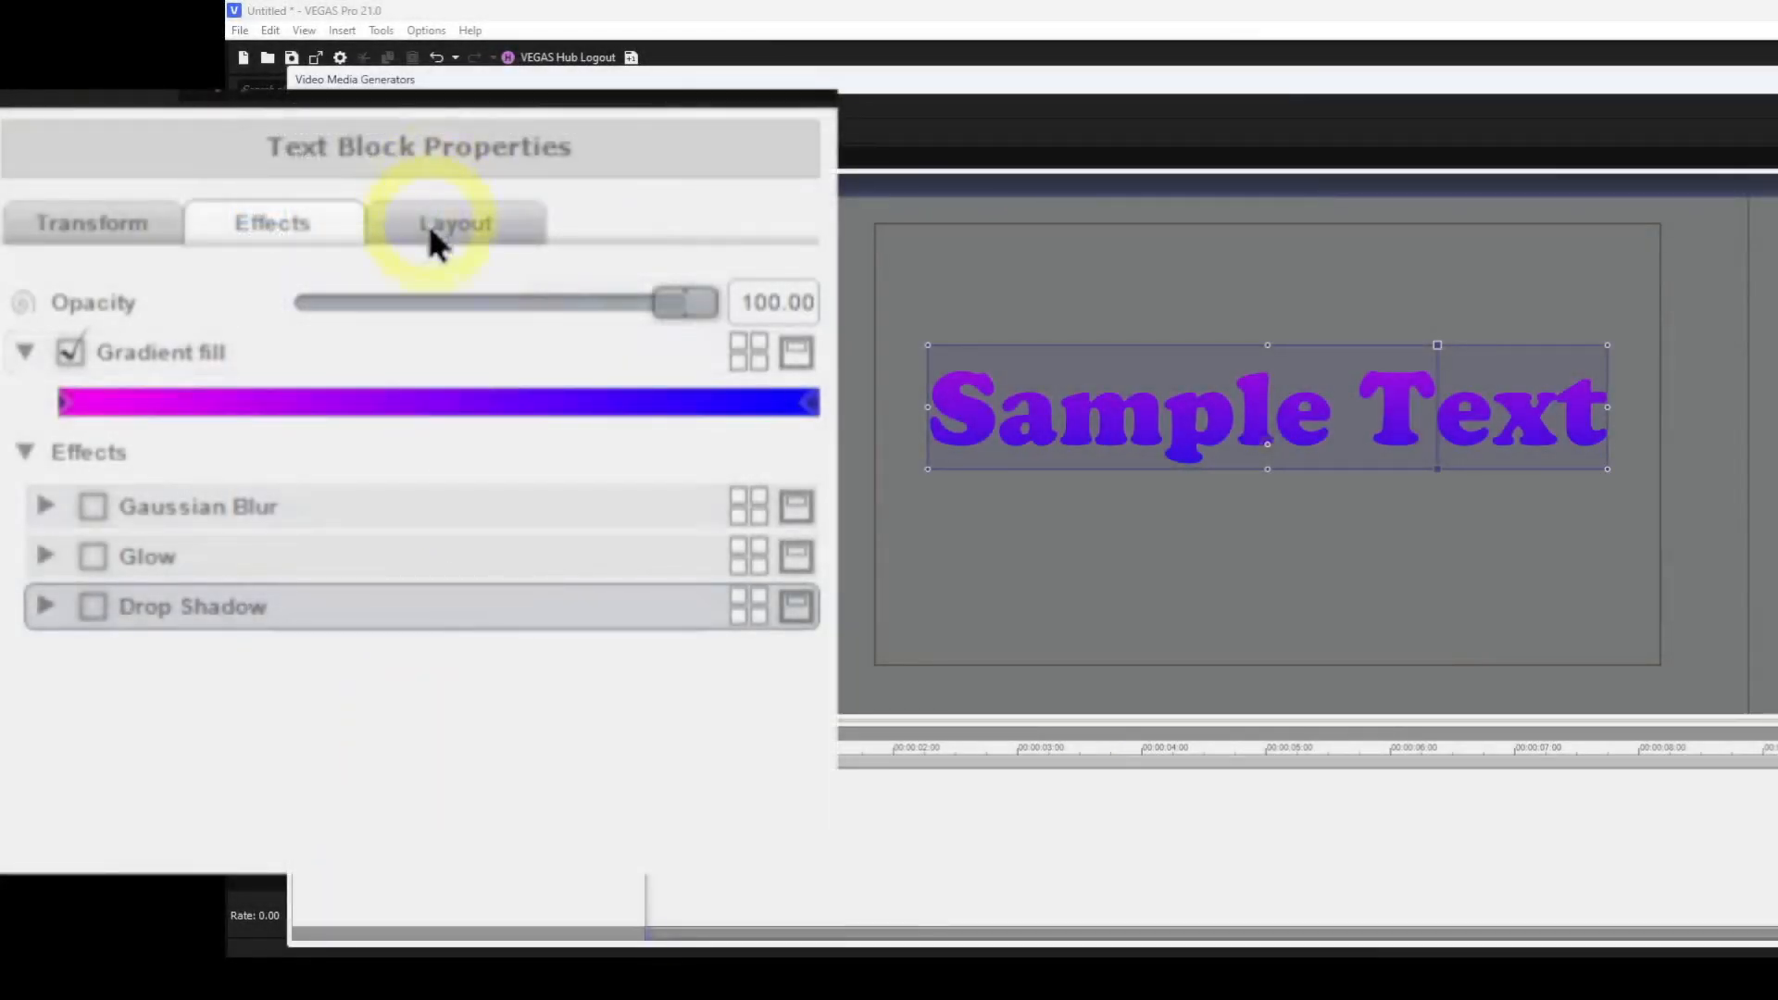
Open the Layout properties and move the text block to about the centre of the frame.
left_click(428, 223)
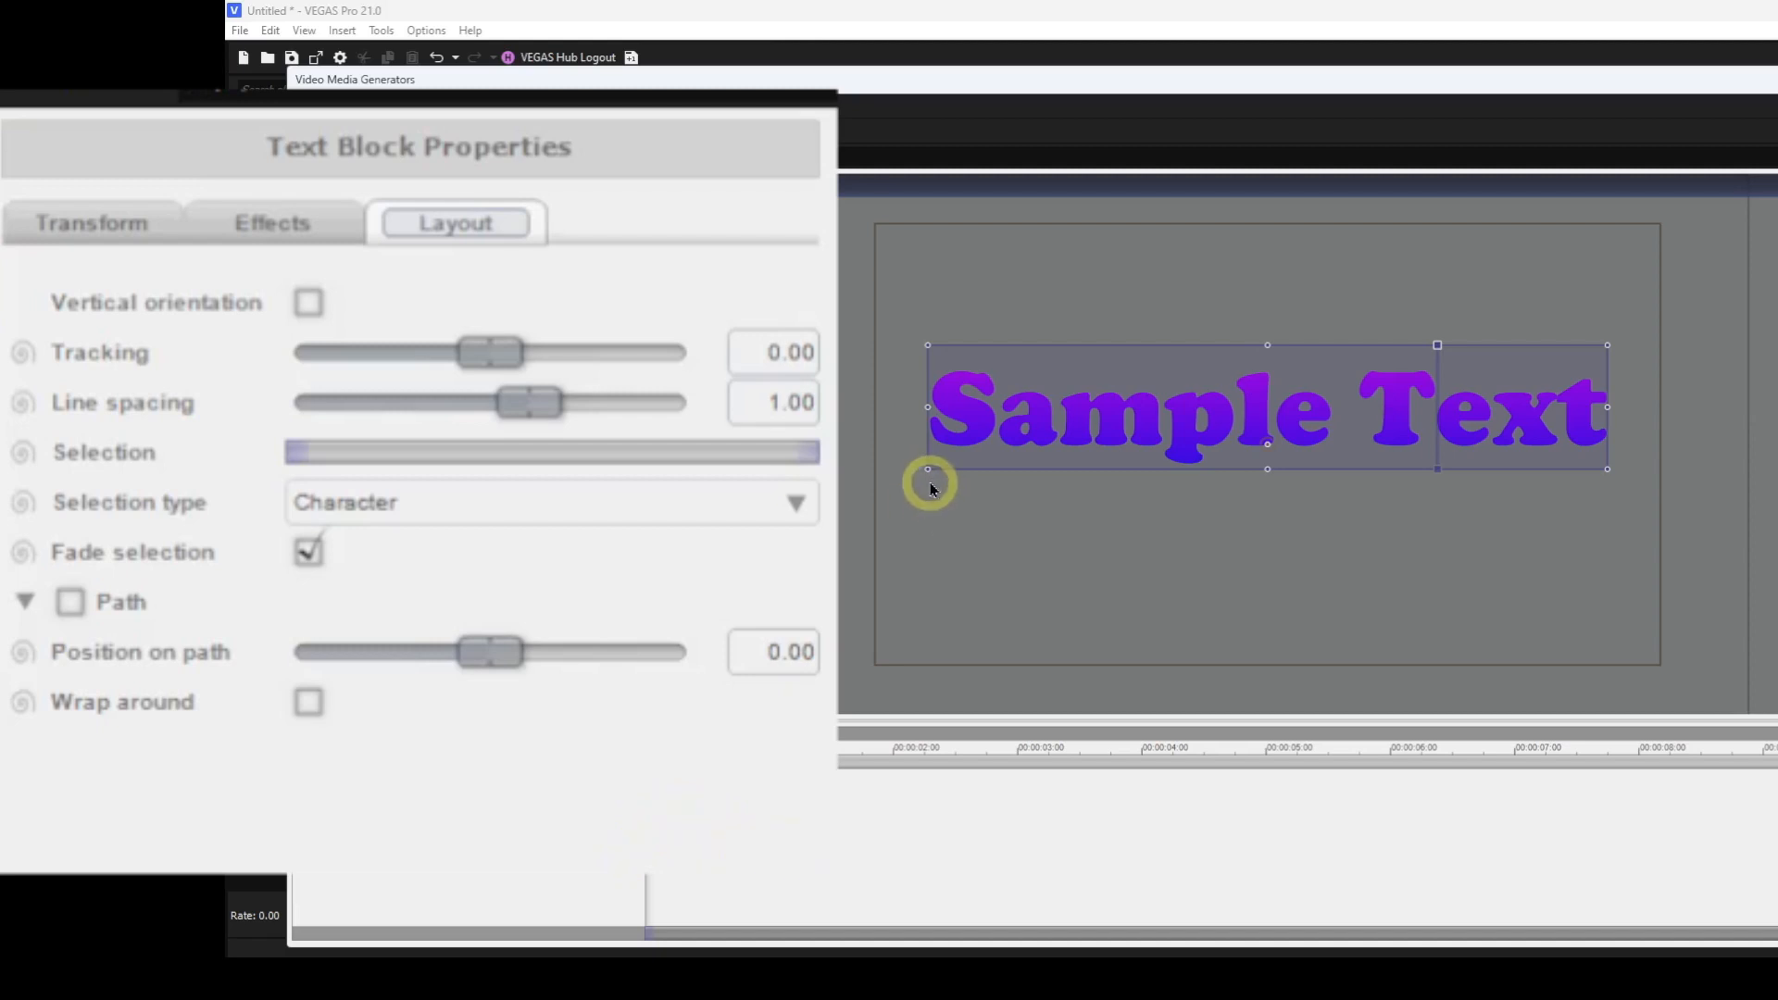
left_click_drag(929, 469, 1160, 413)
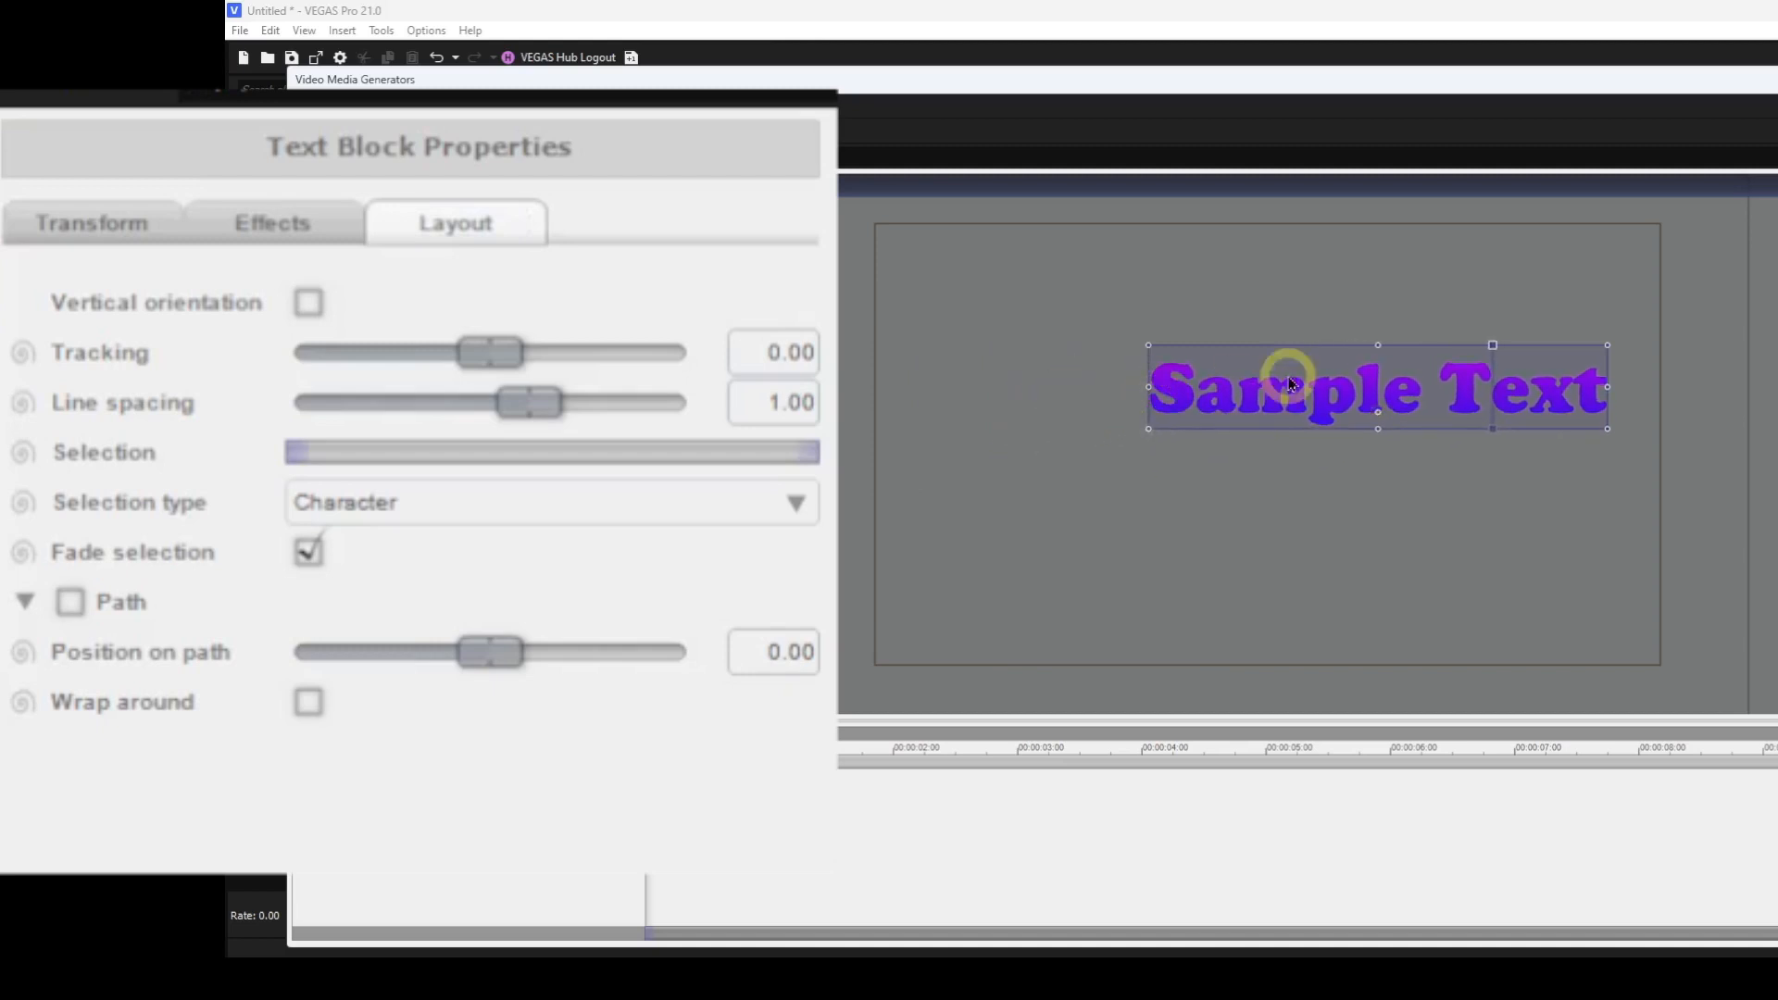
left_click_drag(1380, 380, 1264, 446)
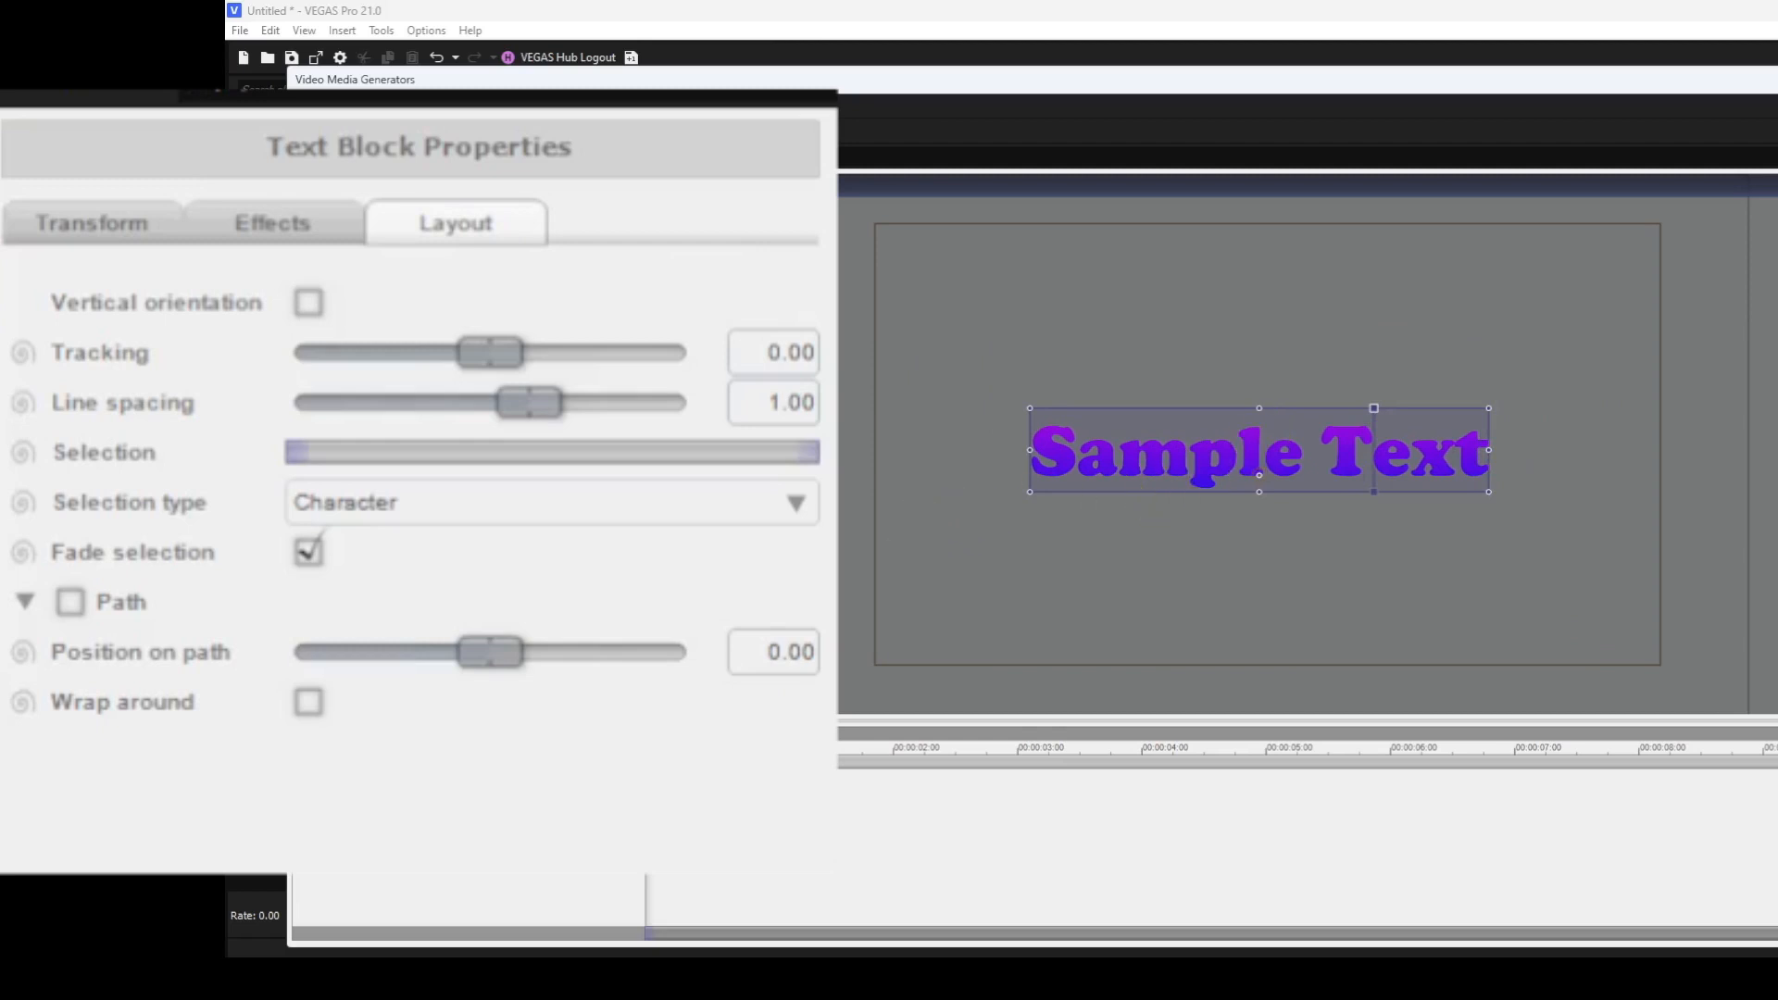
Toggle vertical orientation on and off, and raise tracking to 1.51 before resetting it to 0.
left_click(312, 297)
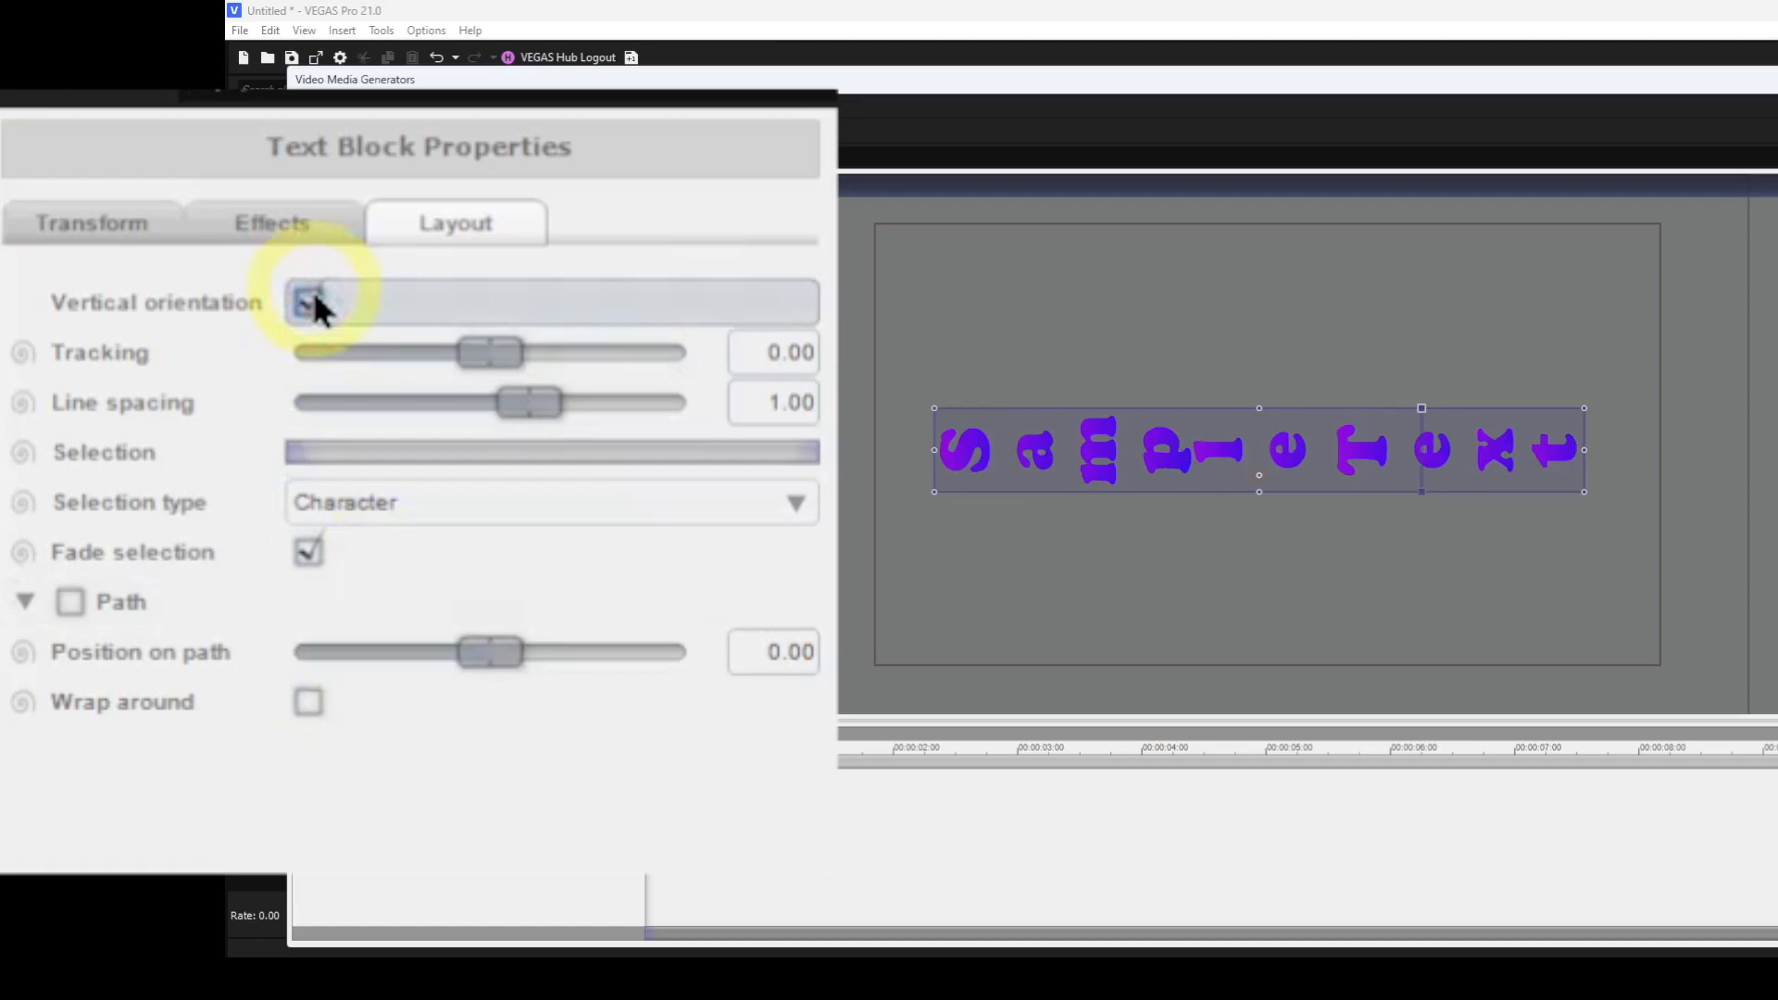
left_click(312, 298)
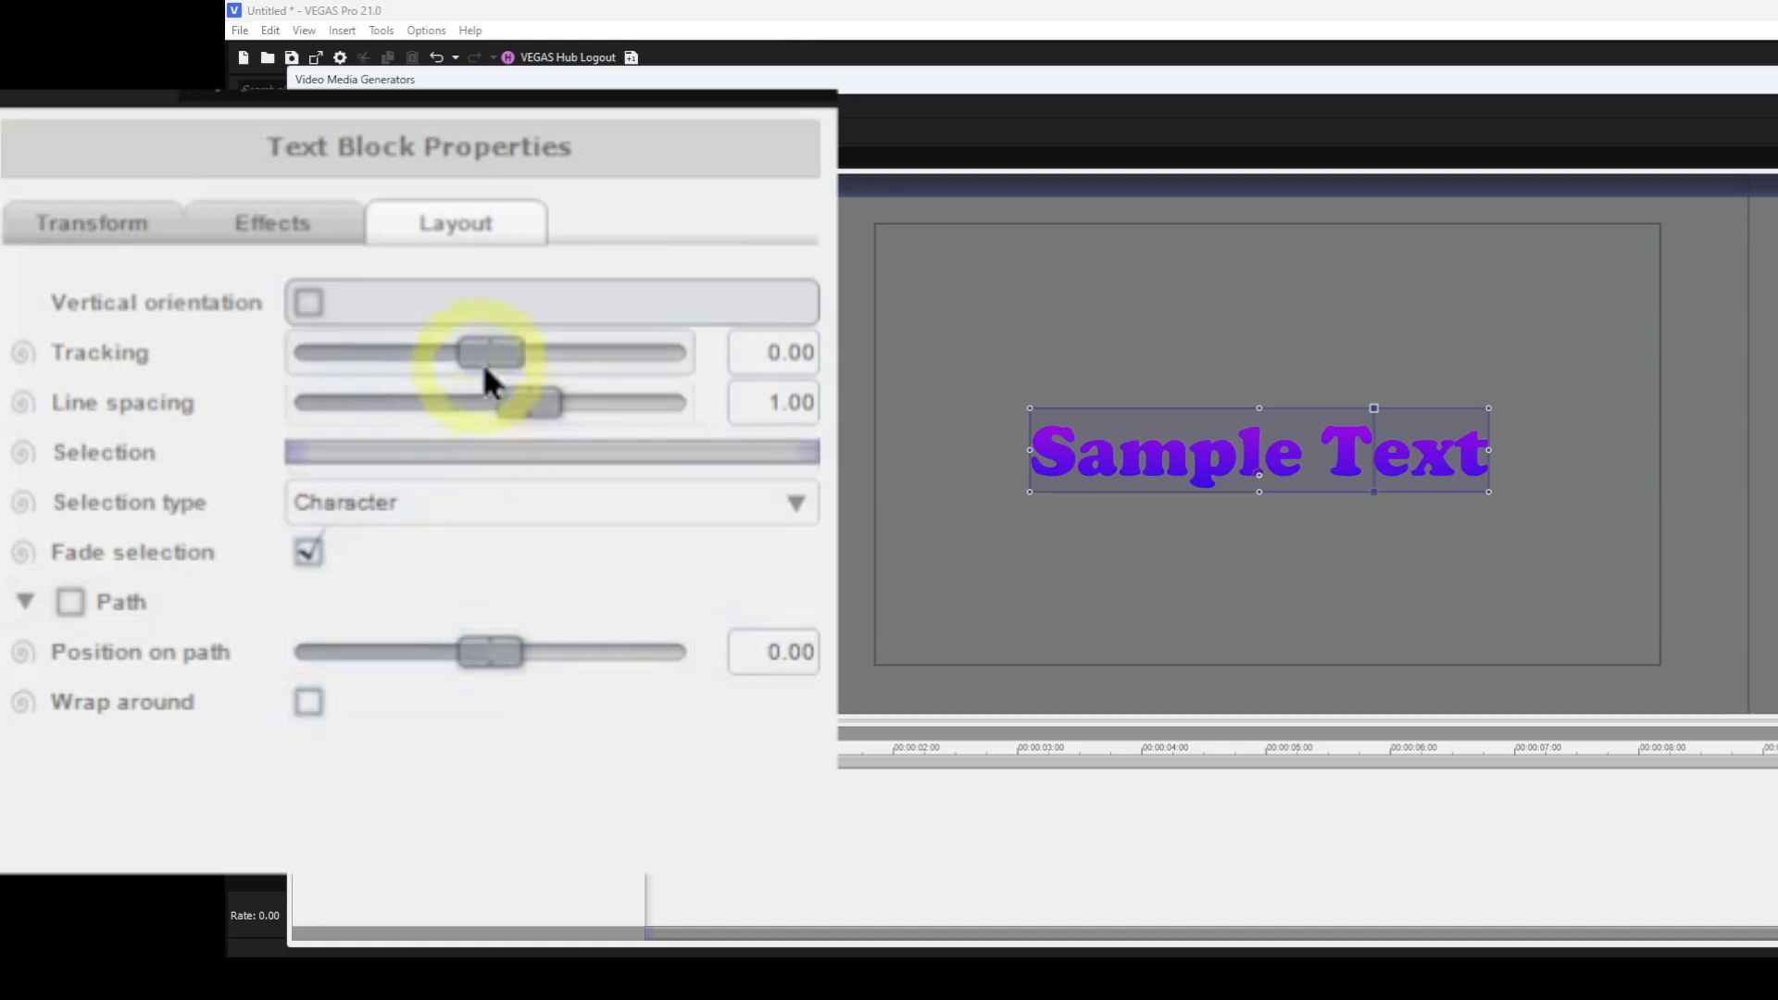
mouse_move(503, 347)
left_mouse_down()
mouse_move(453, 350)
mouse_move(533, 371)
left_mouse_up()
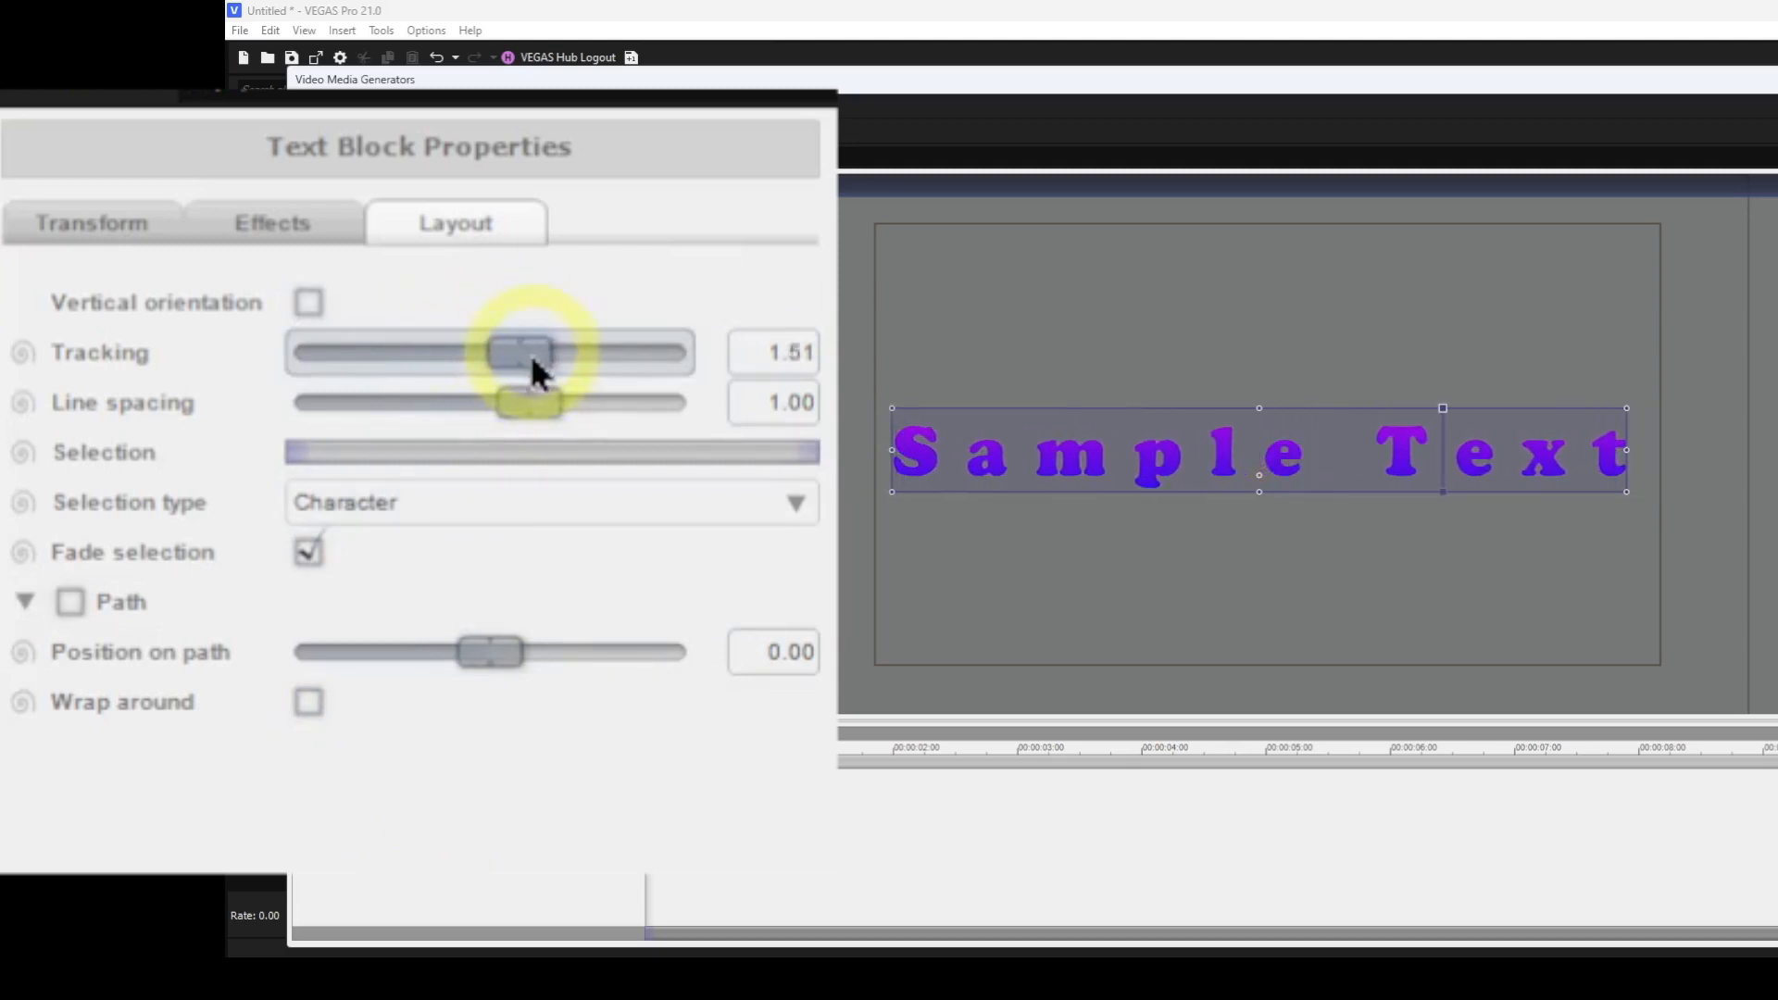
double_click(517, 352)
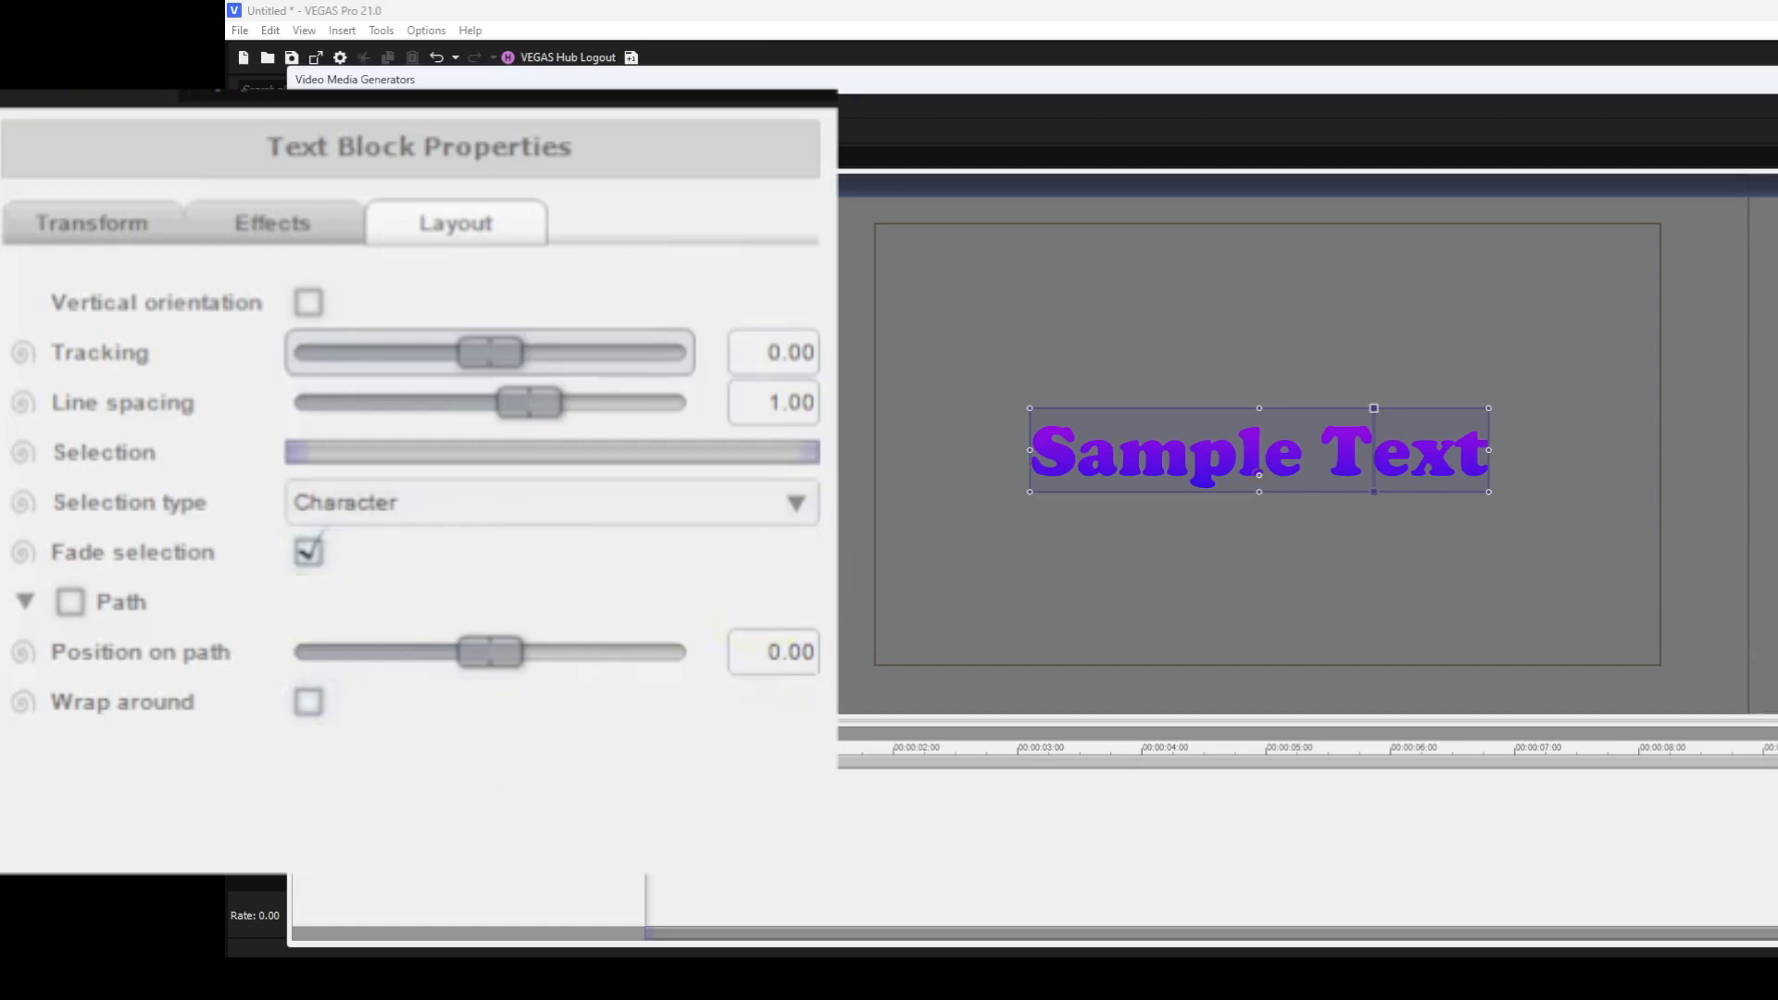
Edit the text block to add a second line reading "for test" and leave text editing.
double_click(806, 326)
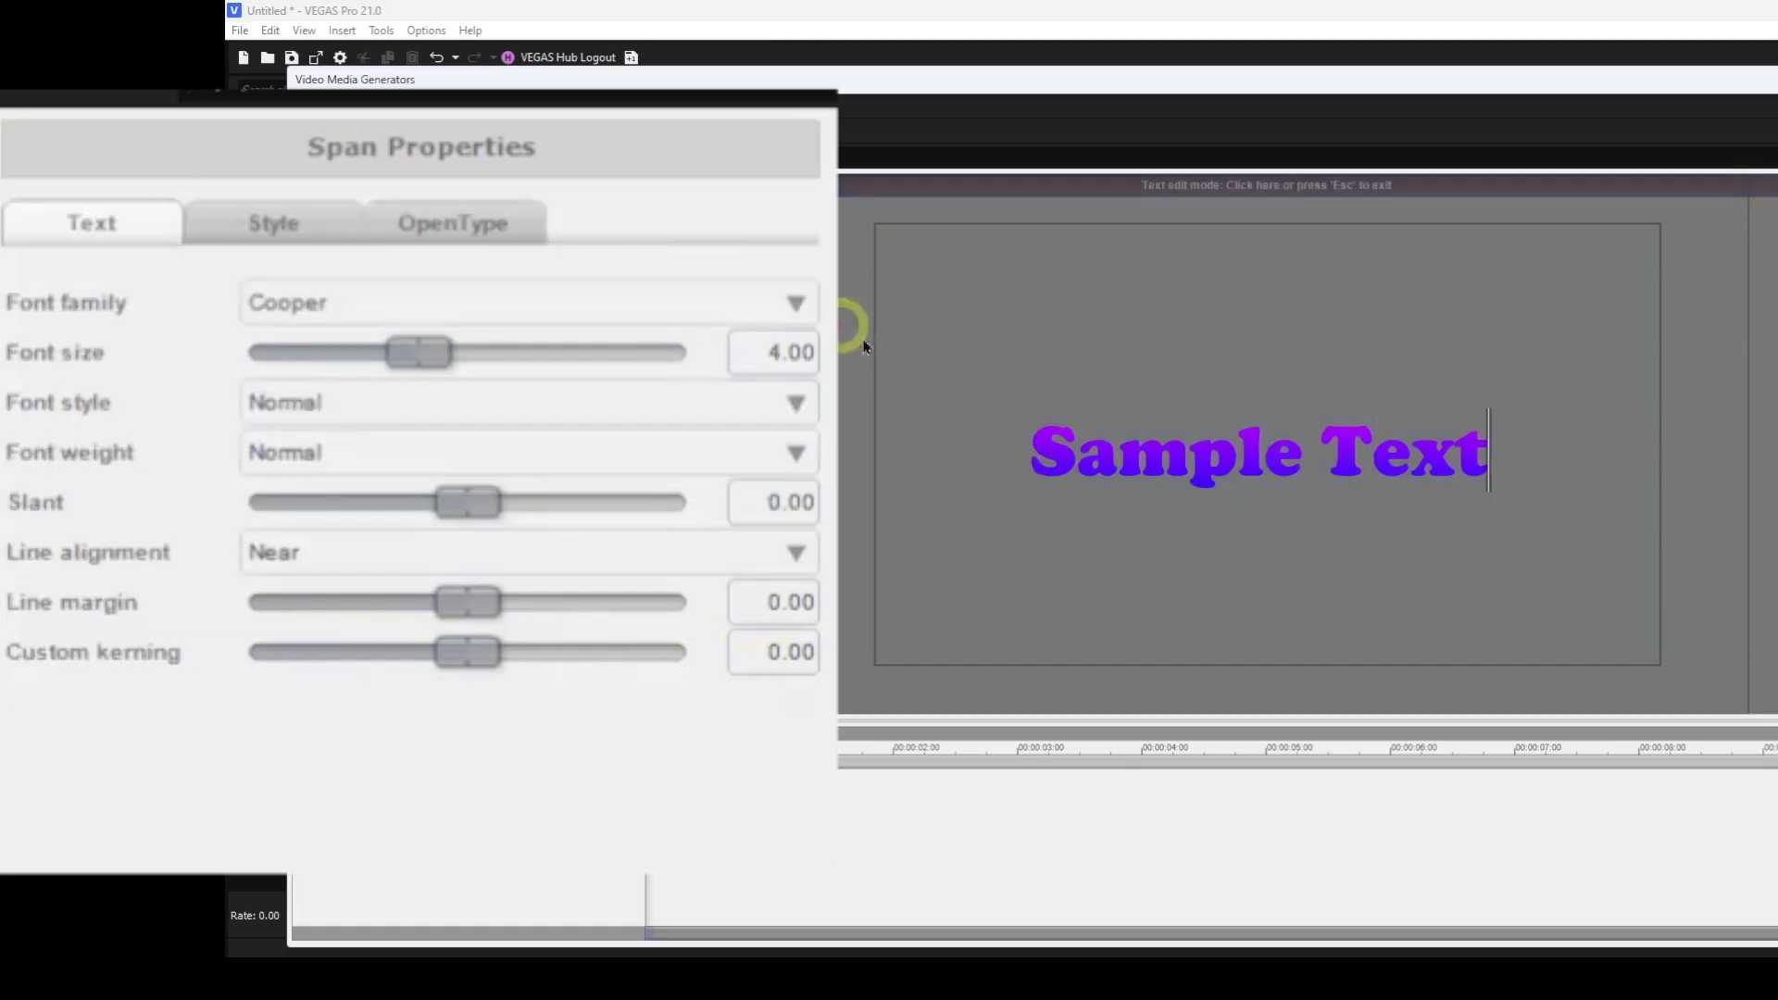
key("Return")
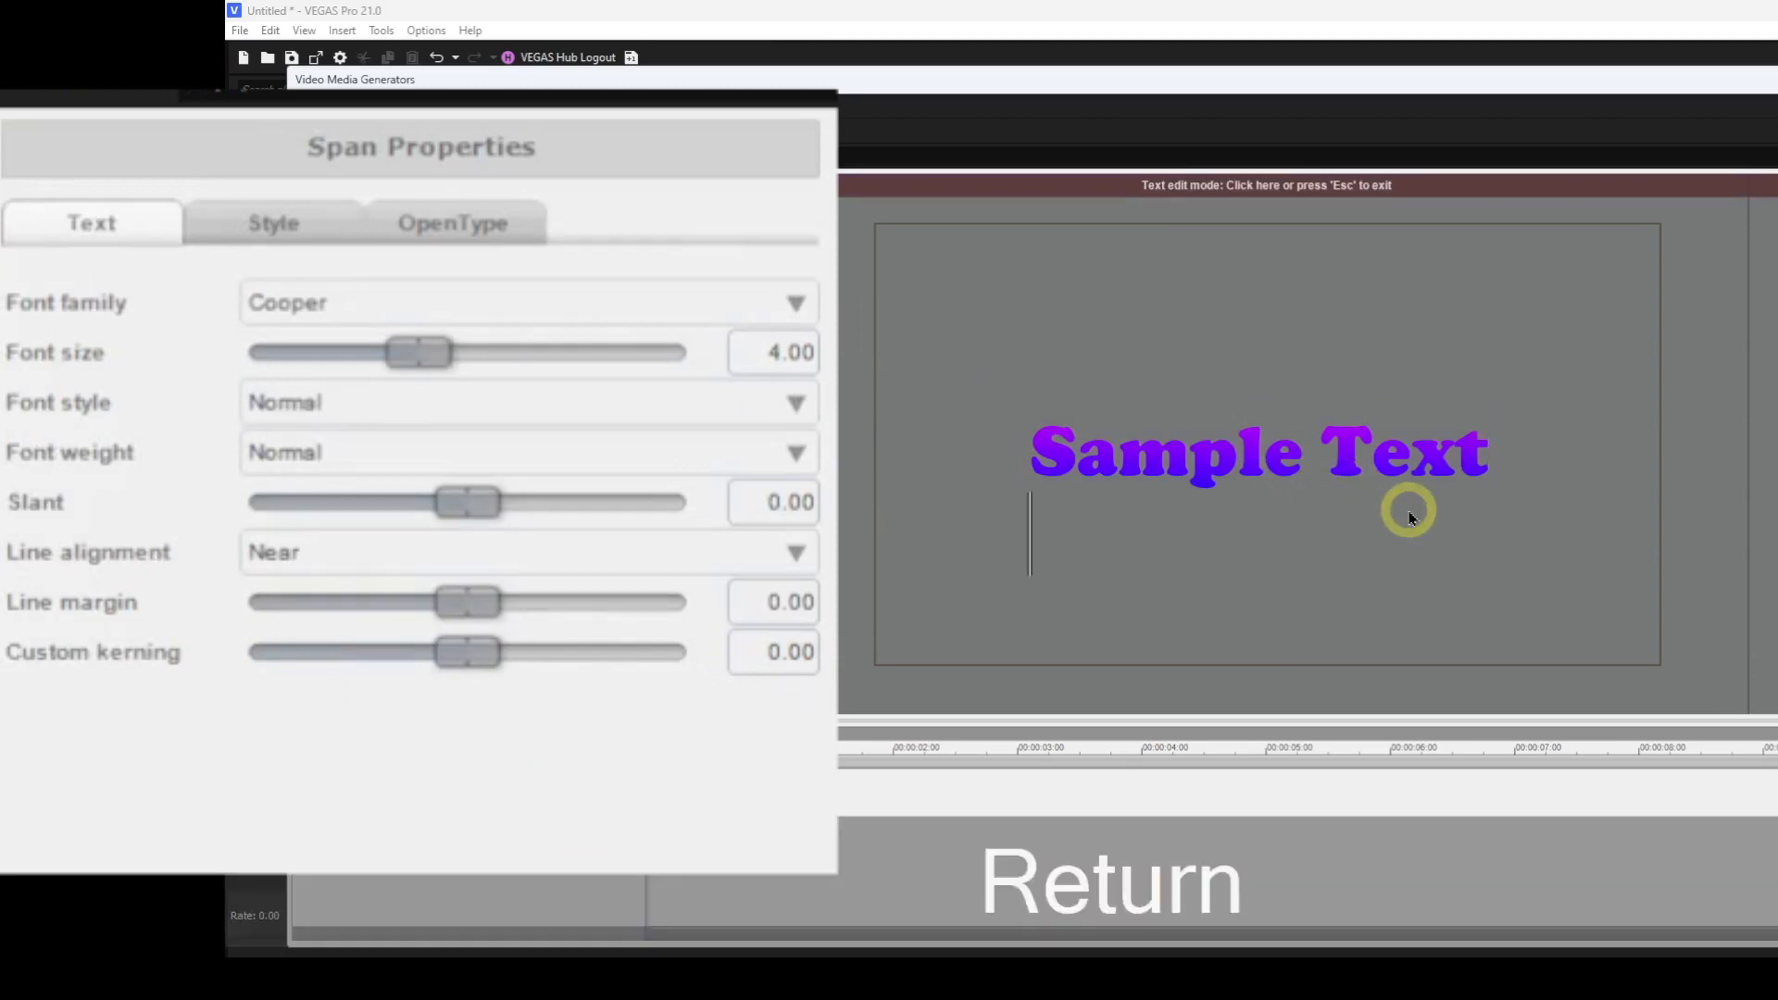
type("fo")
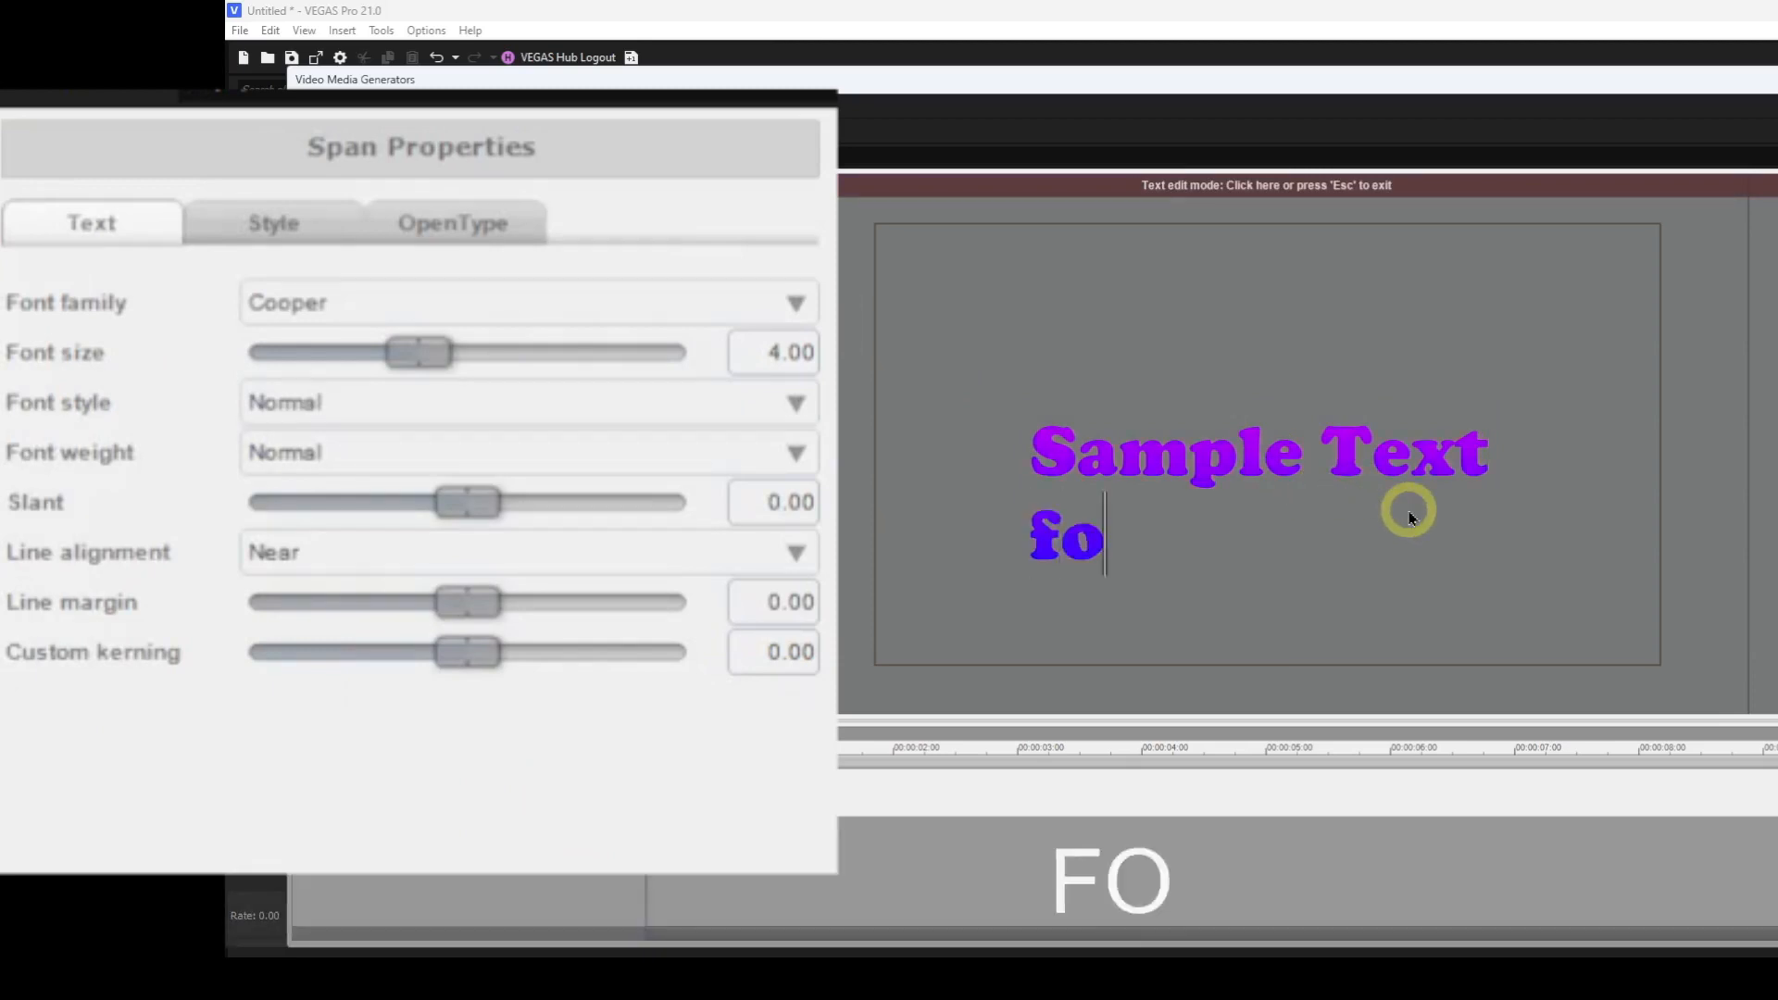
type("r  test")
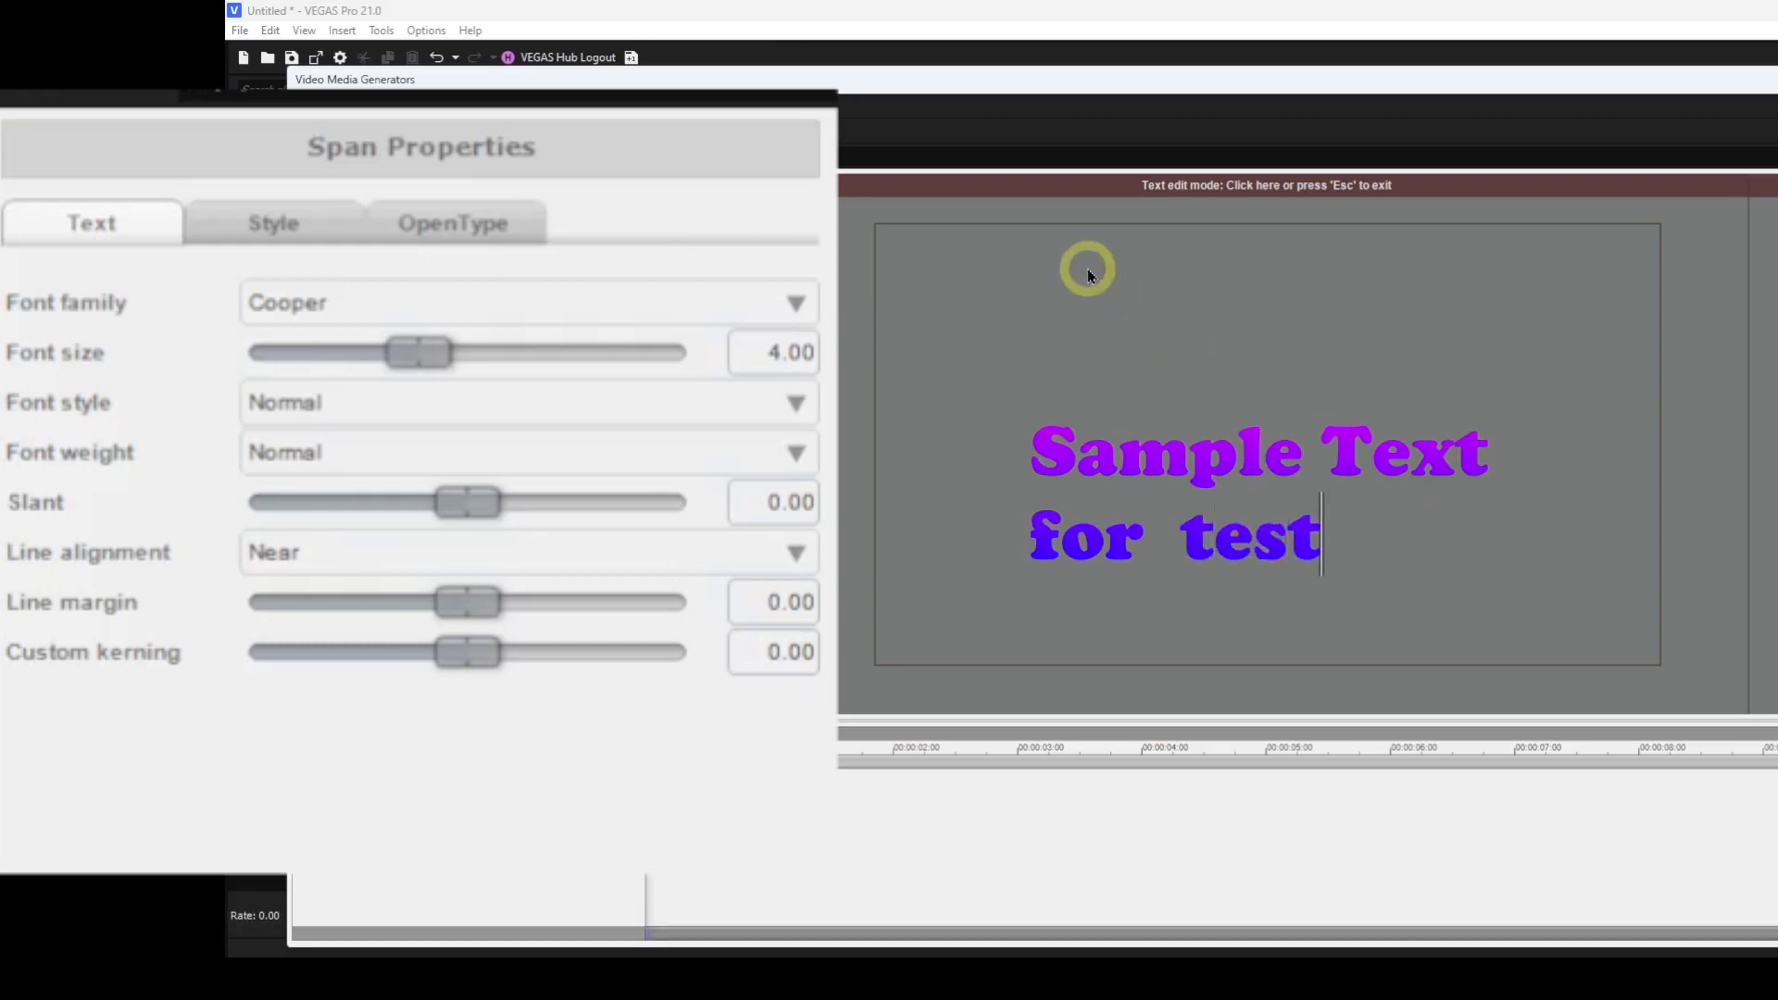
left_click(1079, 197)
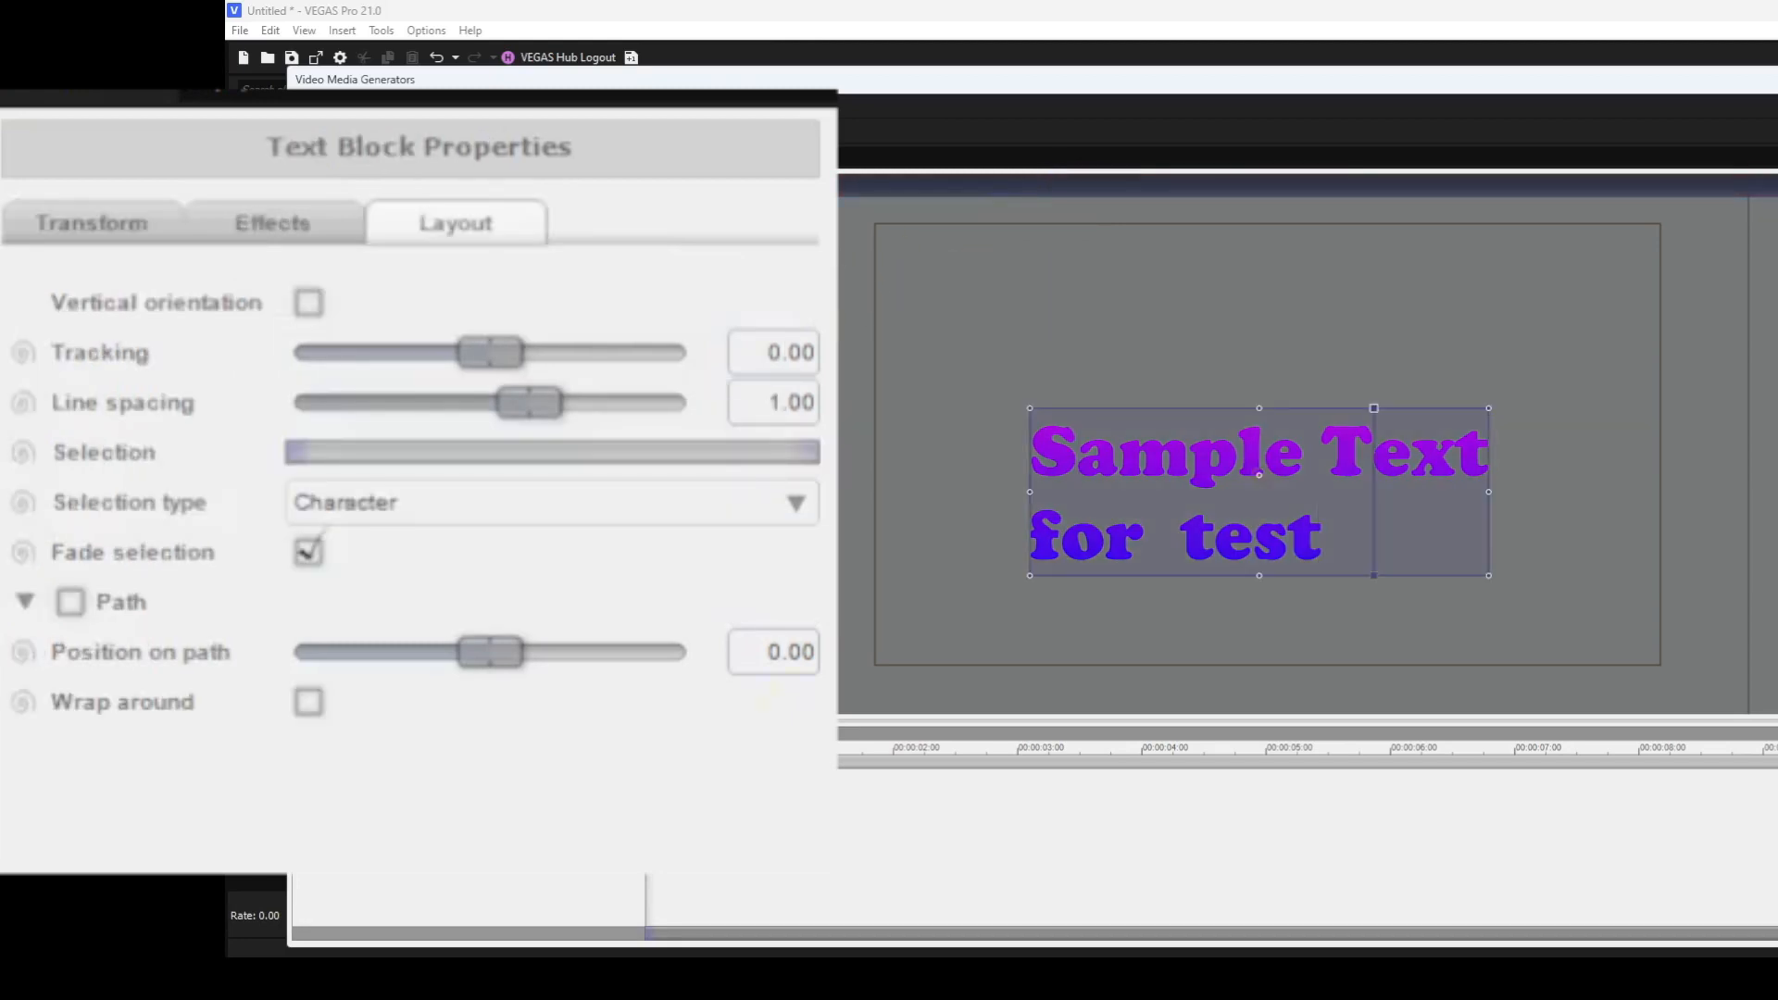
Try the Word and Line selection types while dragging the line spacing and selection range sliders.
mouse_move(543, 399)
left_mouse_down()
mouse_move(509, 401)
mouse_move(561, 405)
mouse_move(468, 405)
mouse_move(548, 402)
mouse_move(532, 406)
left_mouse_up()
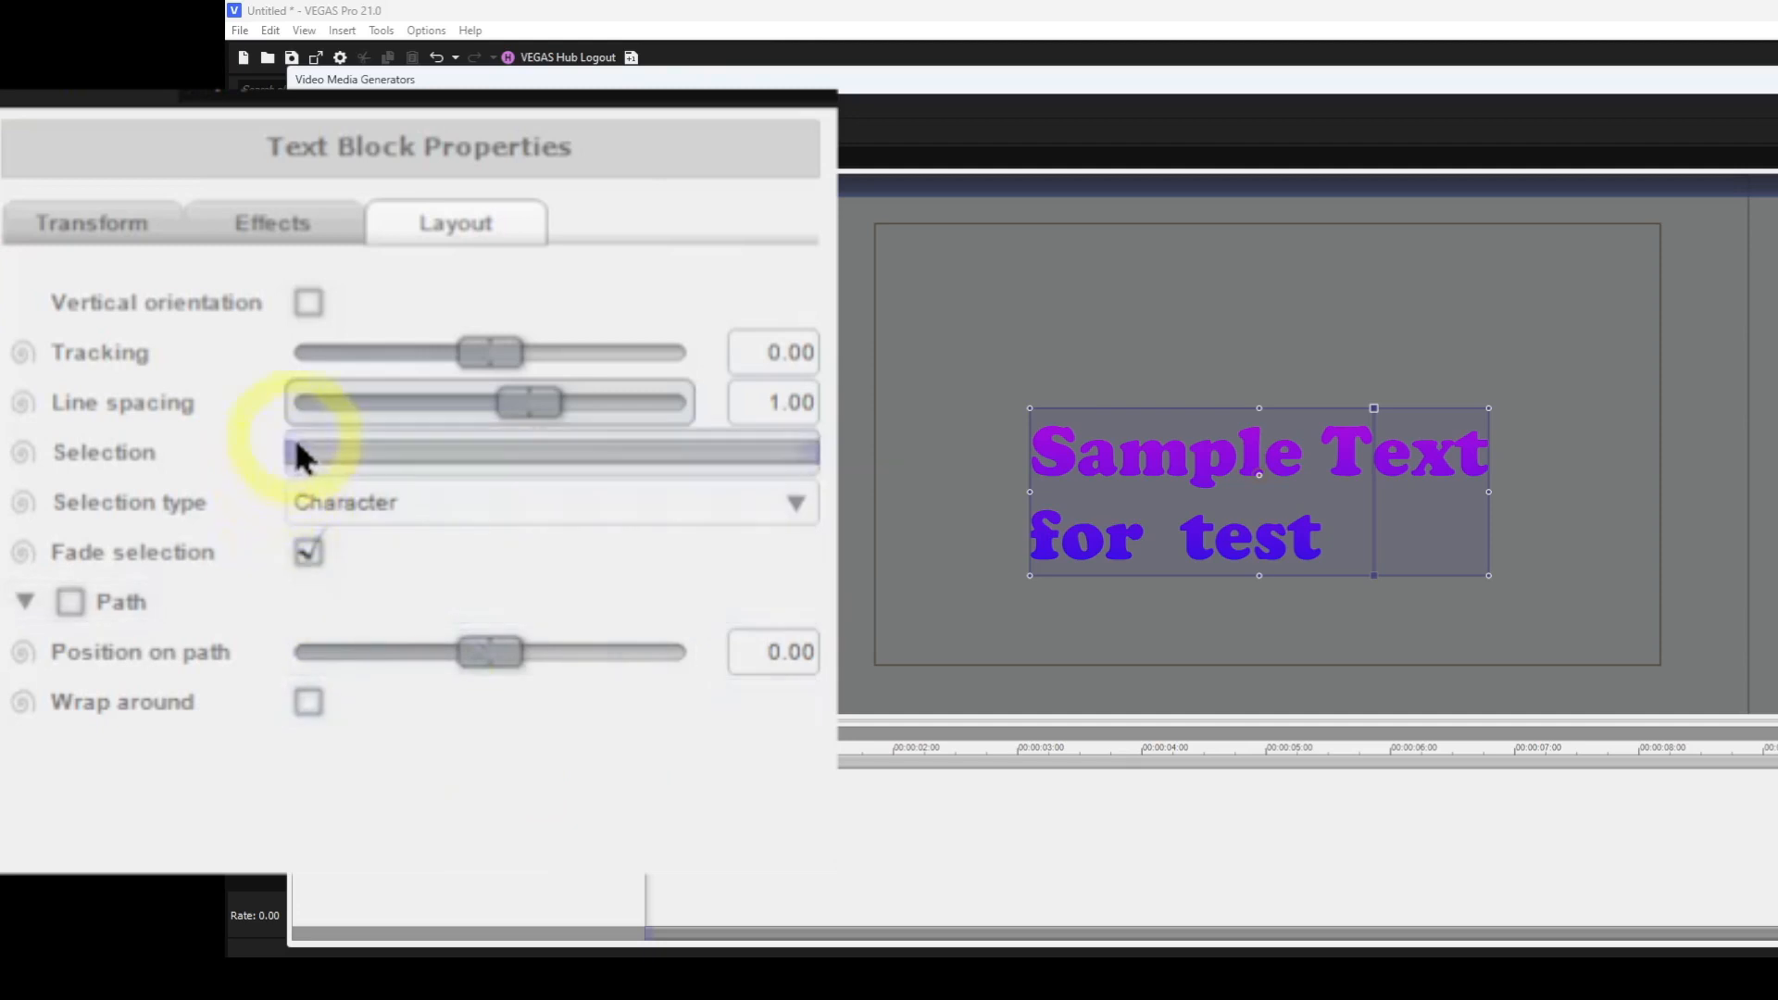
left_click_drag(293, 453, 228, 457)
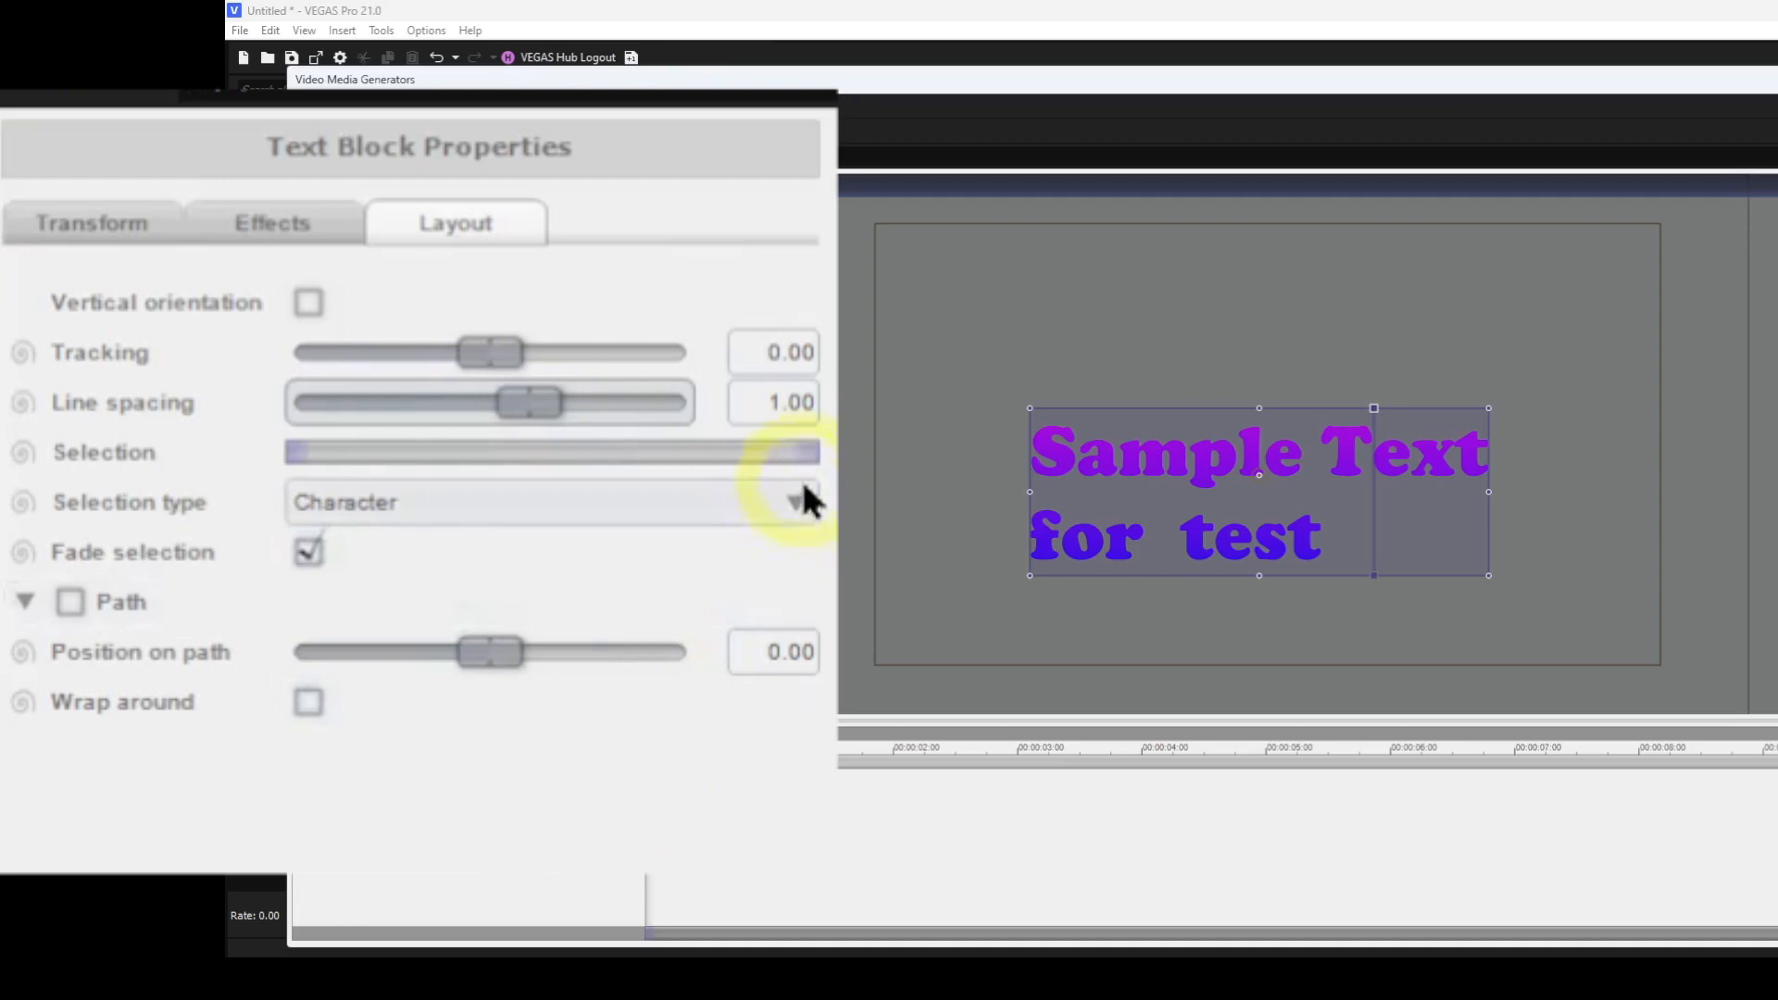
mouse_move(812, 461)
left_mouse_down()
mouse_move(560, 458)
mouse_move(819, 450)
left_mouse_up()
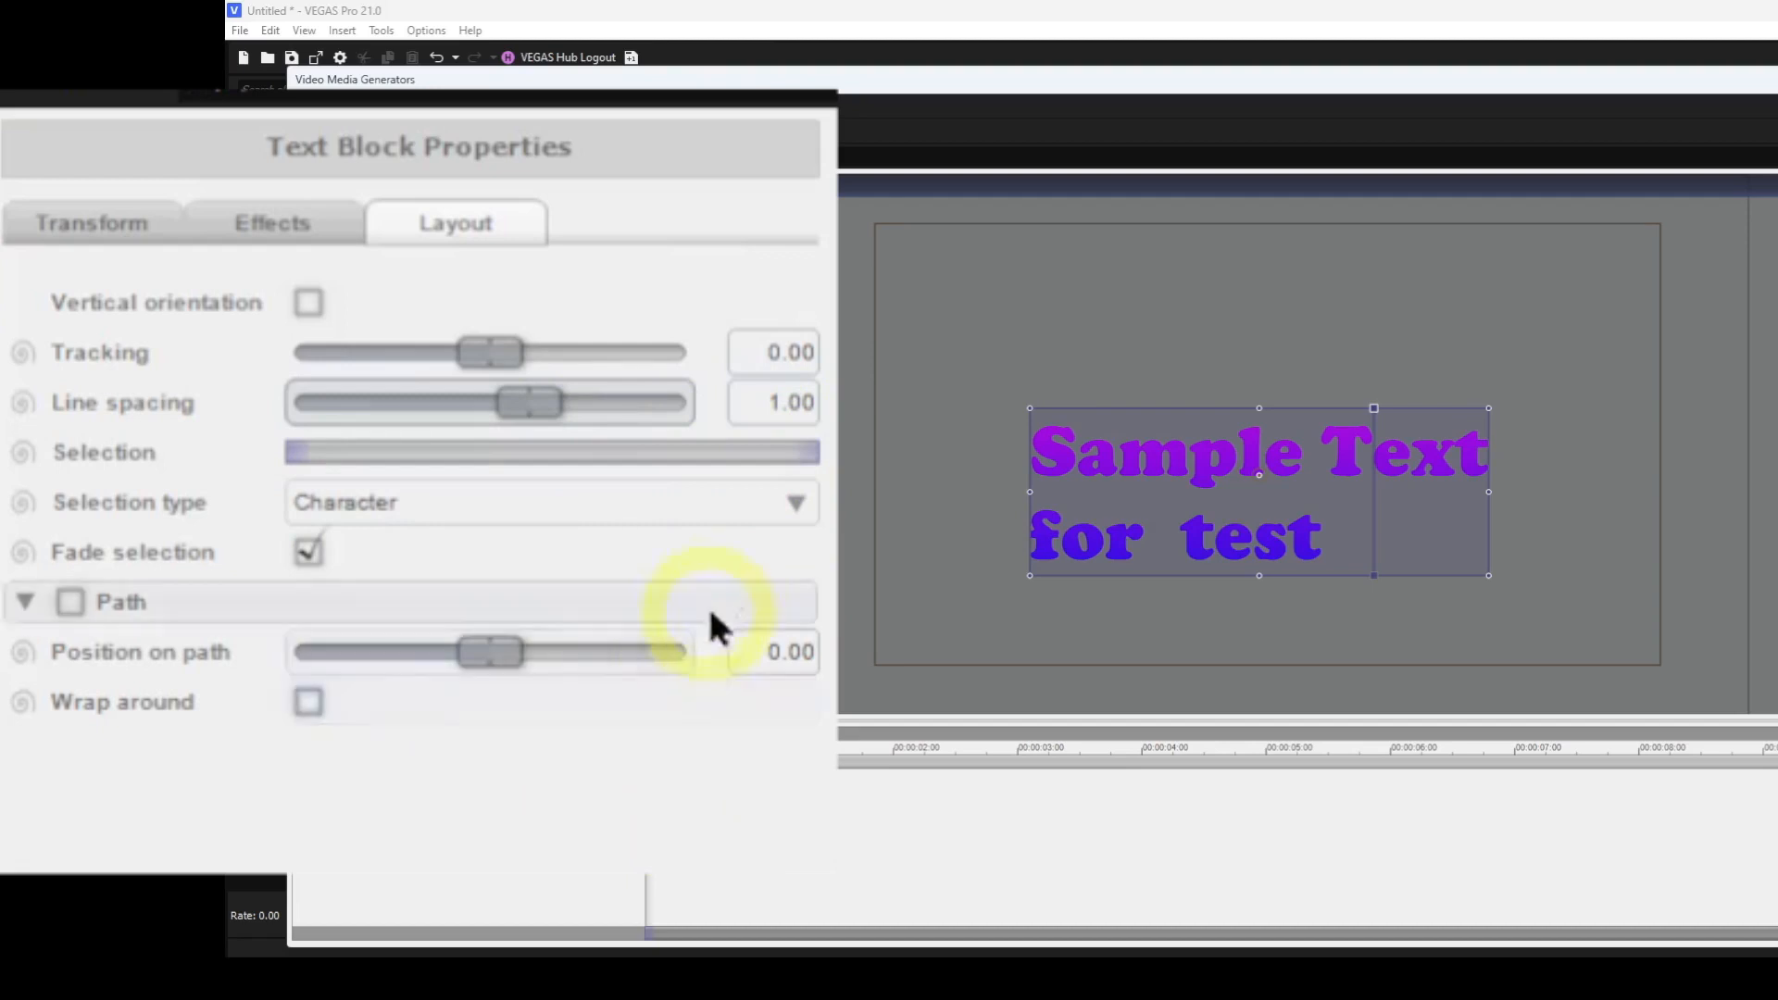
left_click(795, 507)
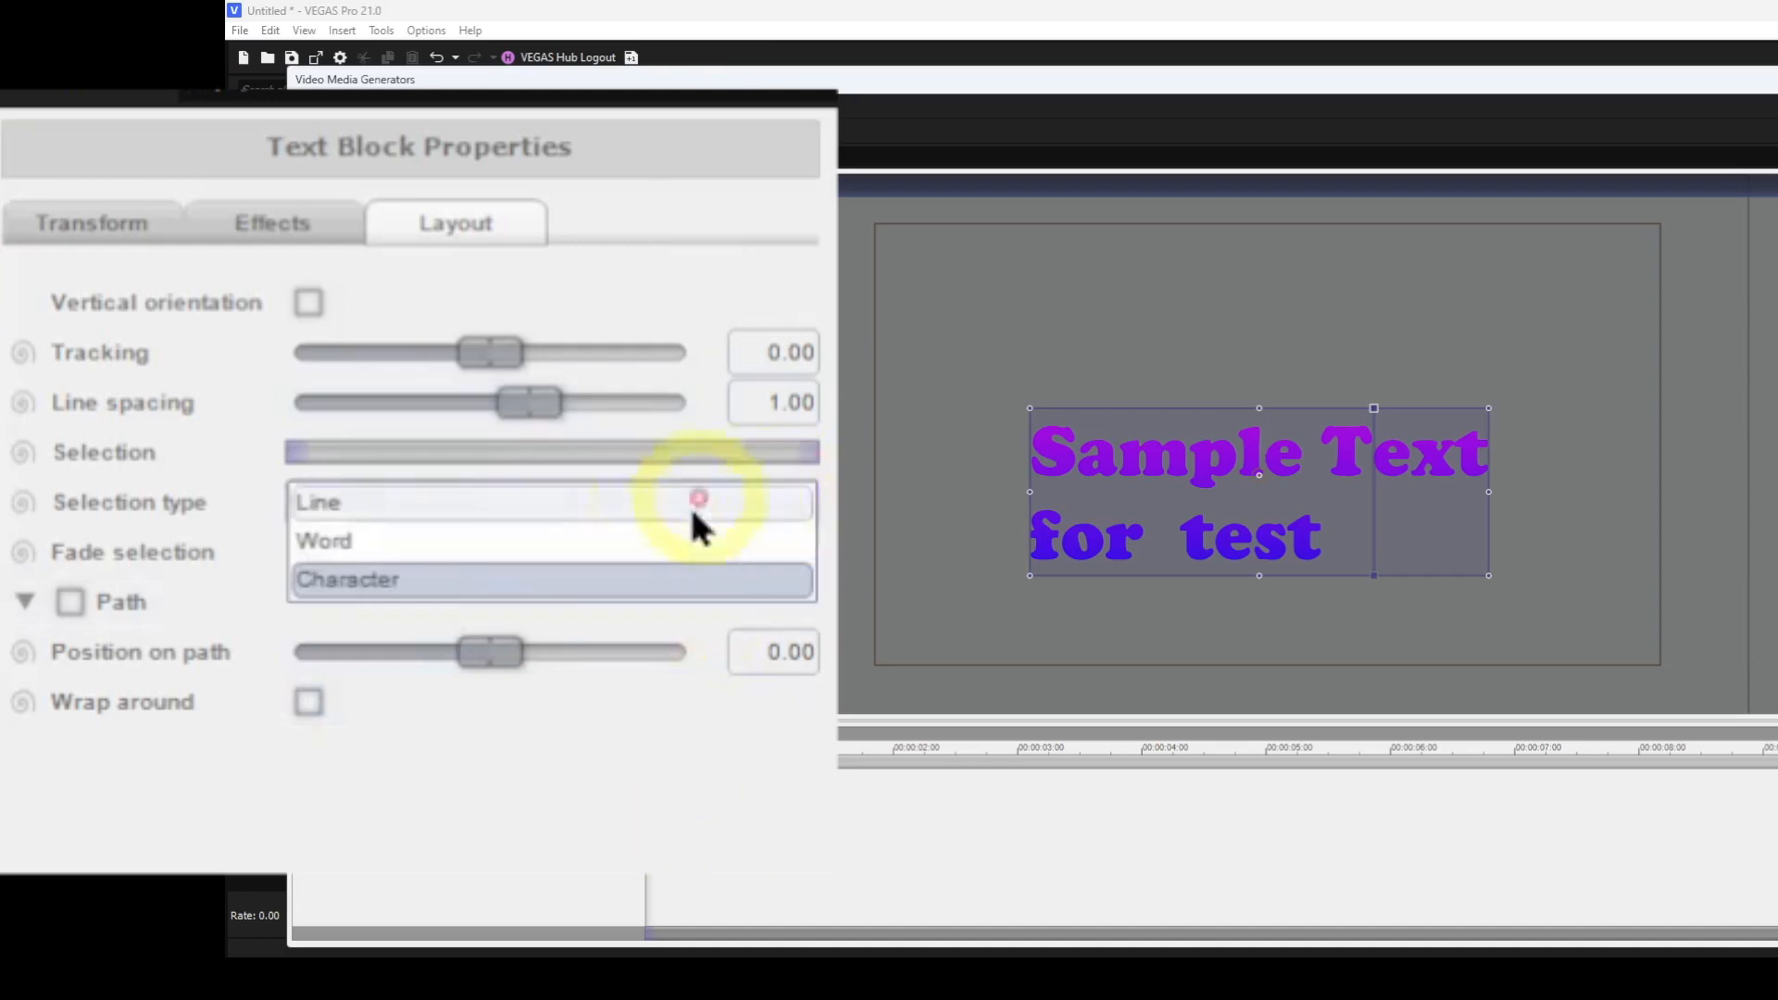
left_click(406, 540)
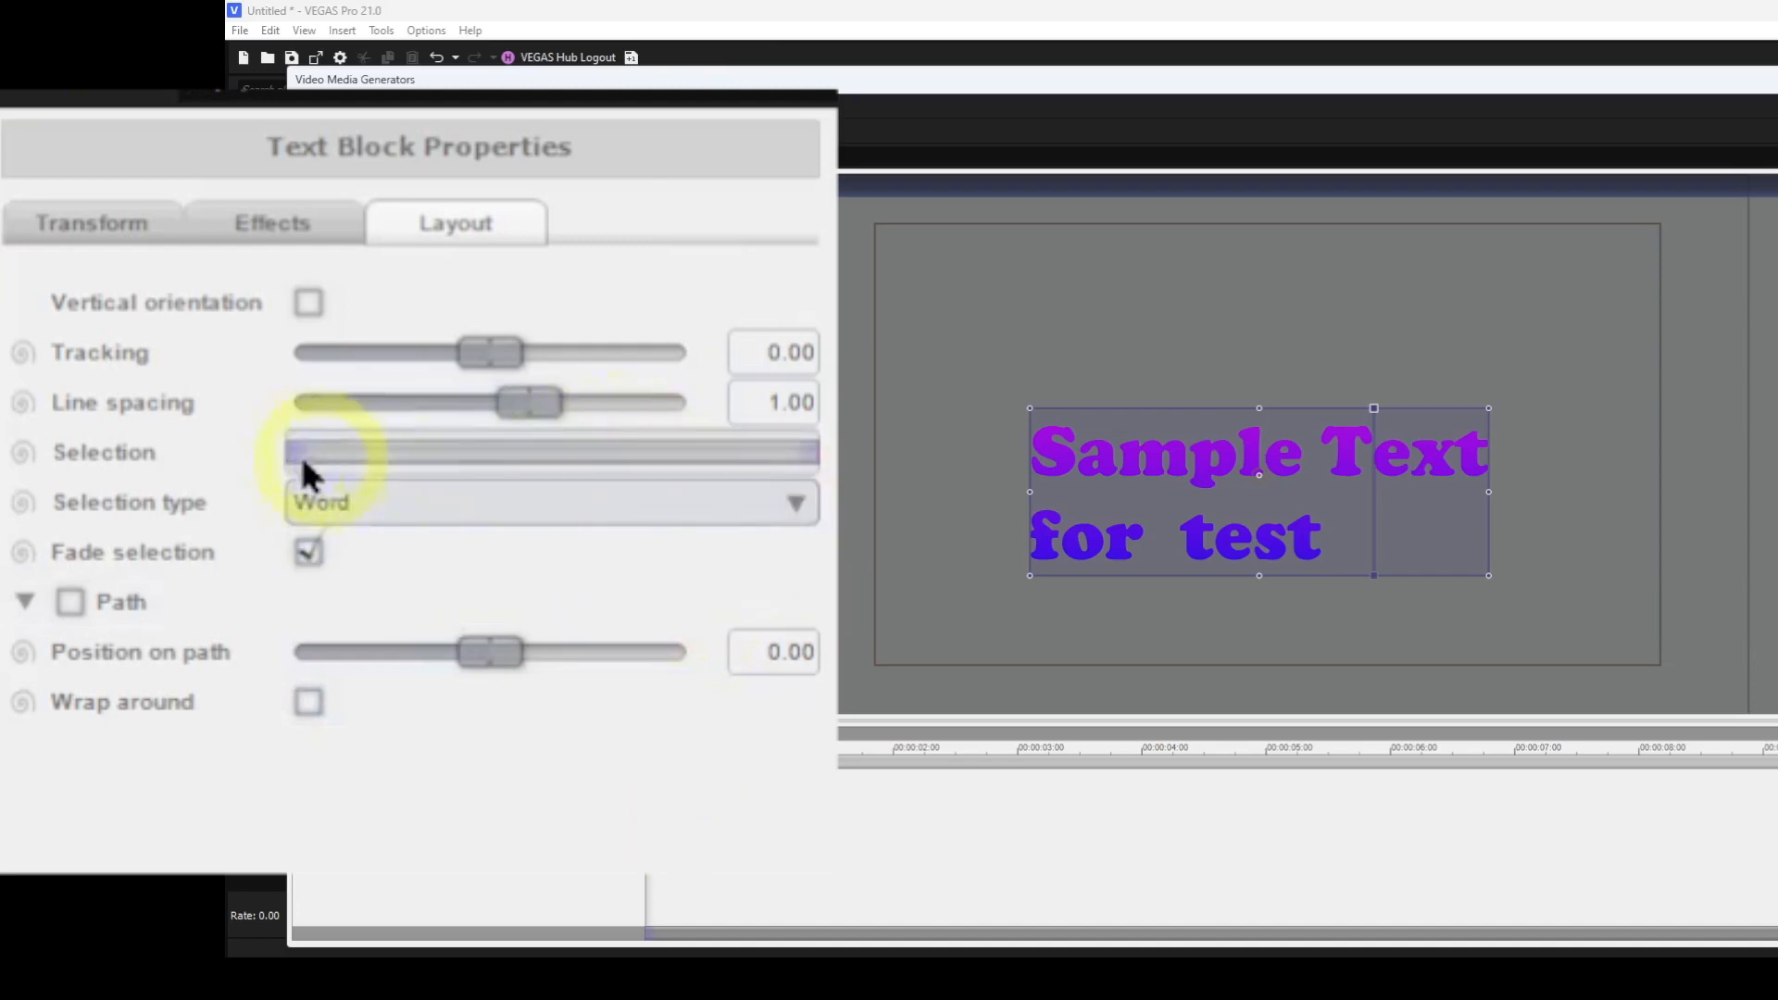
mouse_move(297, 458)
left_mouse_down()
mouse_move(492, 457)
mouse_move(565, 424)
mouse_move(698, 421)
mouse_move(244, 471)
left_mouse_up()
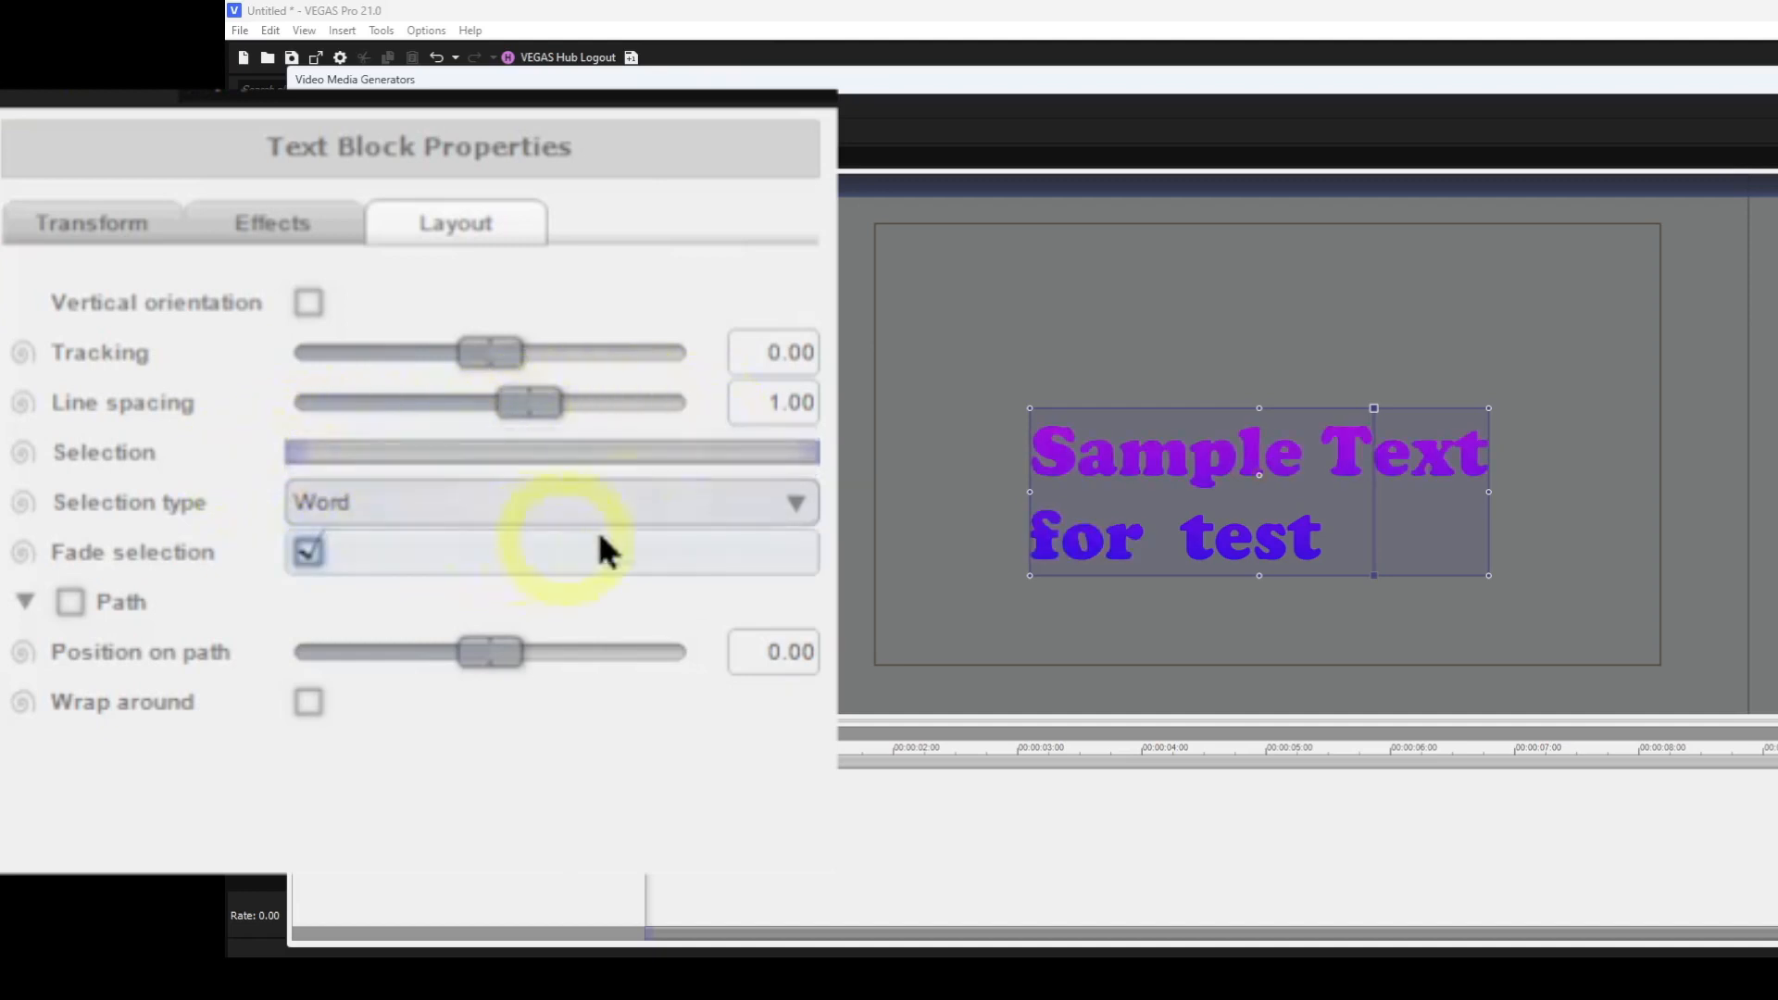
left_click(793, 505)
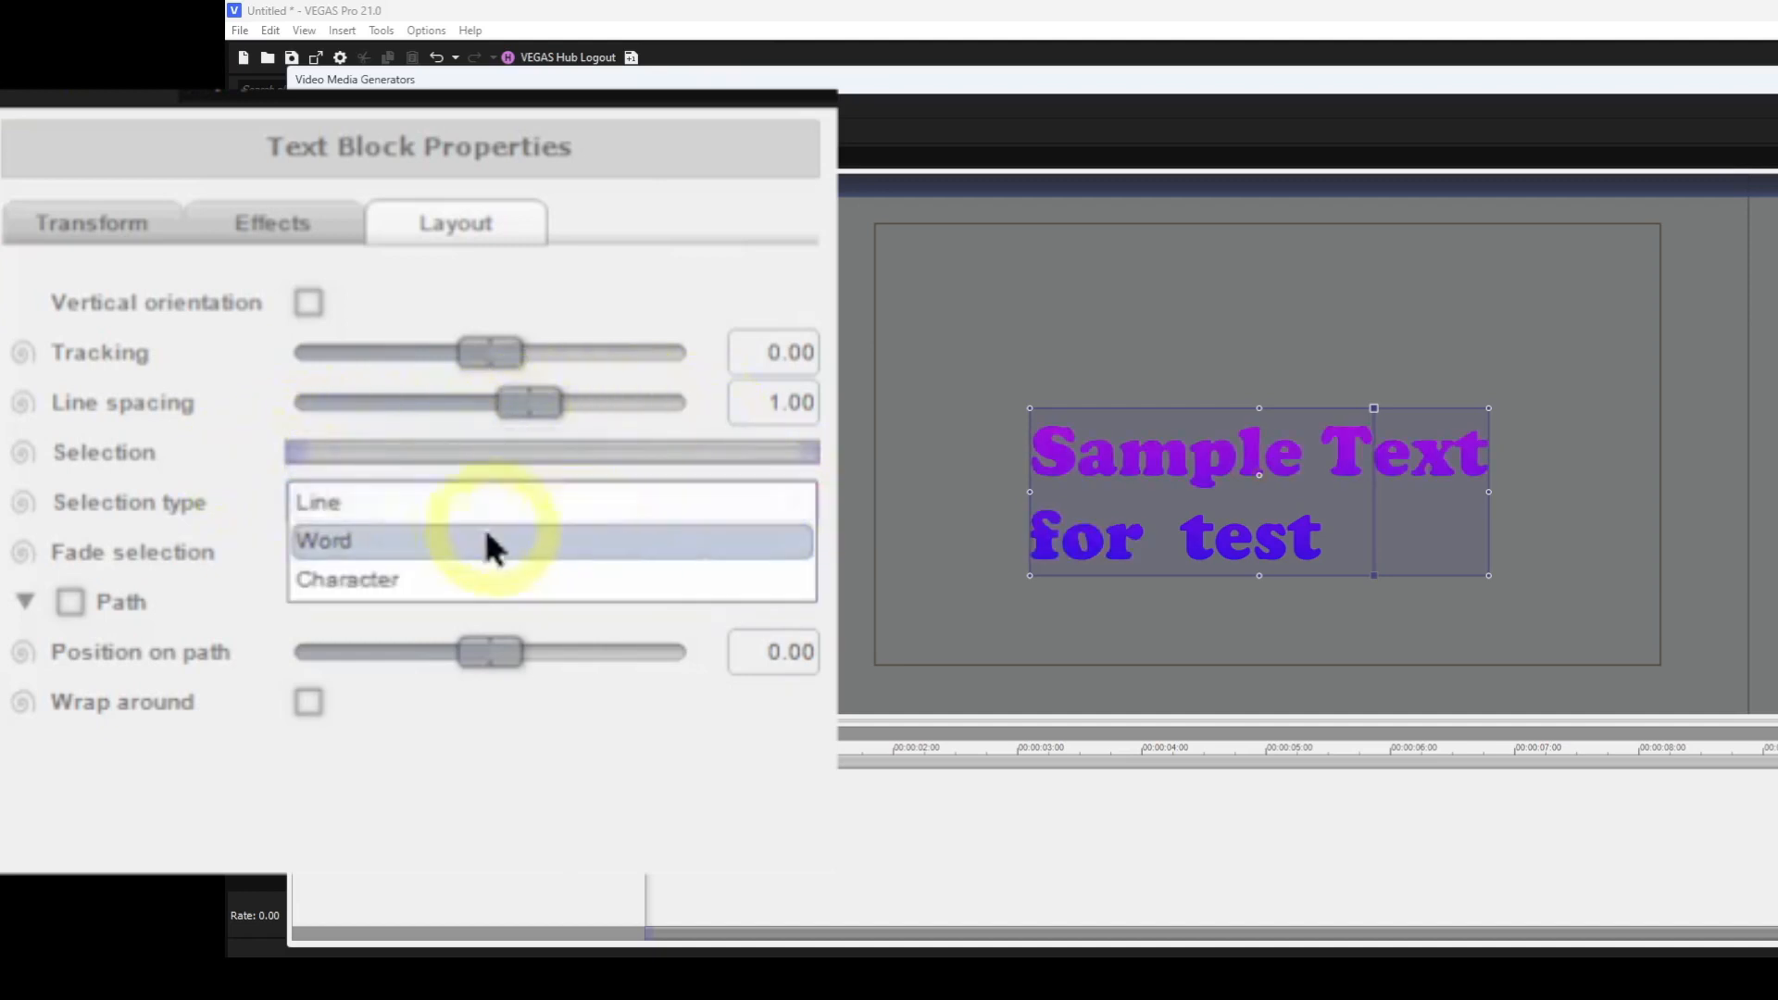
left_click(400, 504)
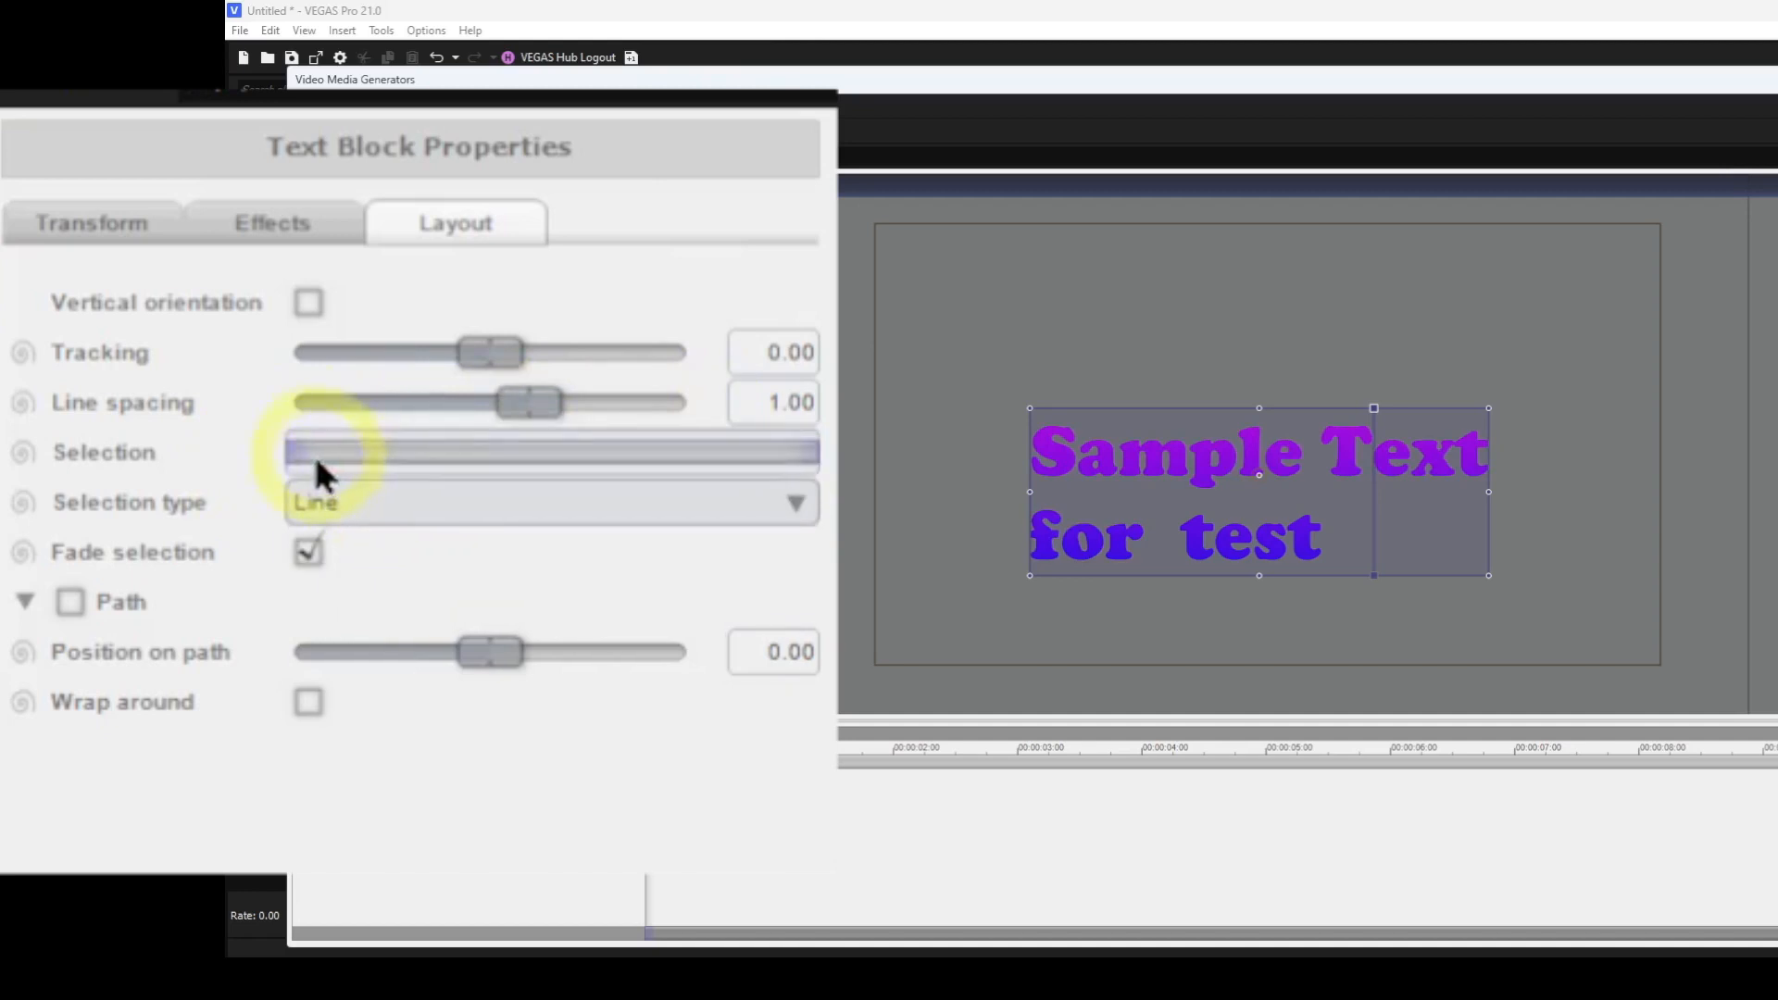
mouse_move(288, 450)
left_mouse_down()
mouse_move(643, 491)
mouse_move(809, 466)
mouse_move(233, 465)
mouse_move(243, 477)
left_mouse_up()
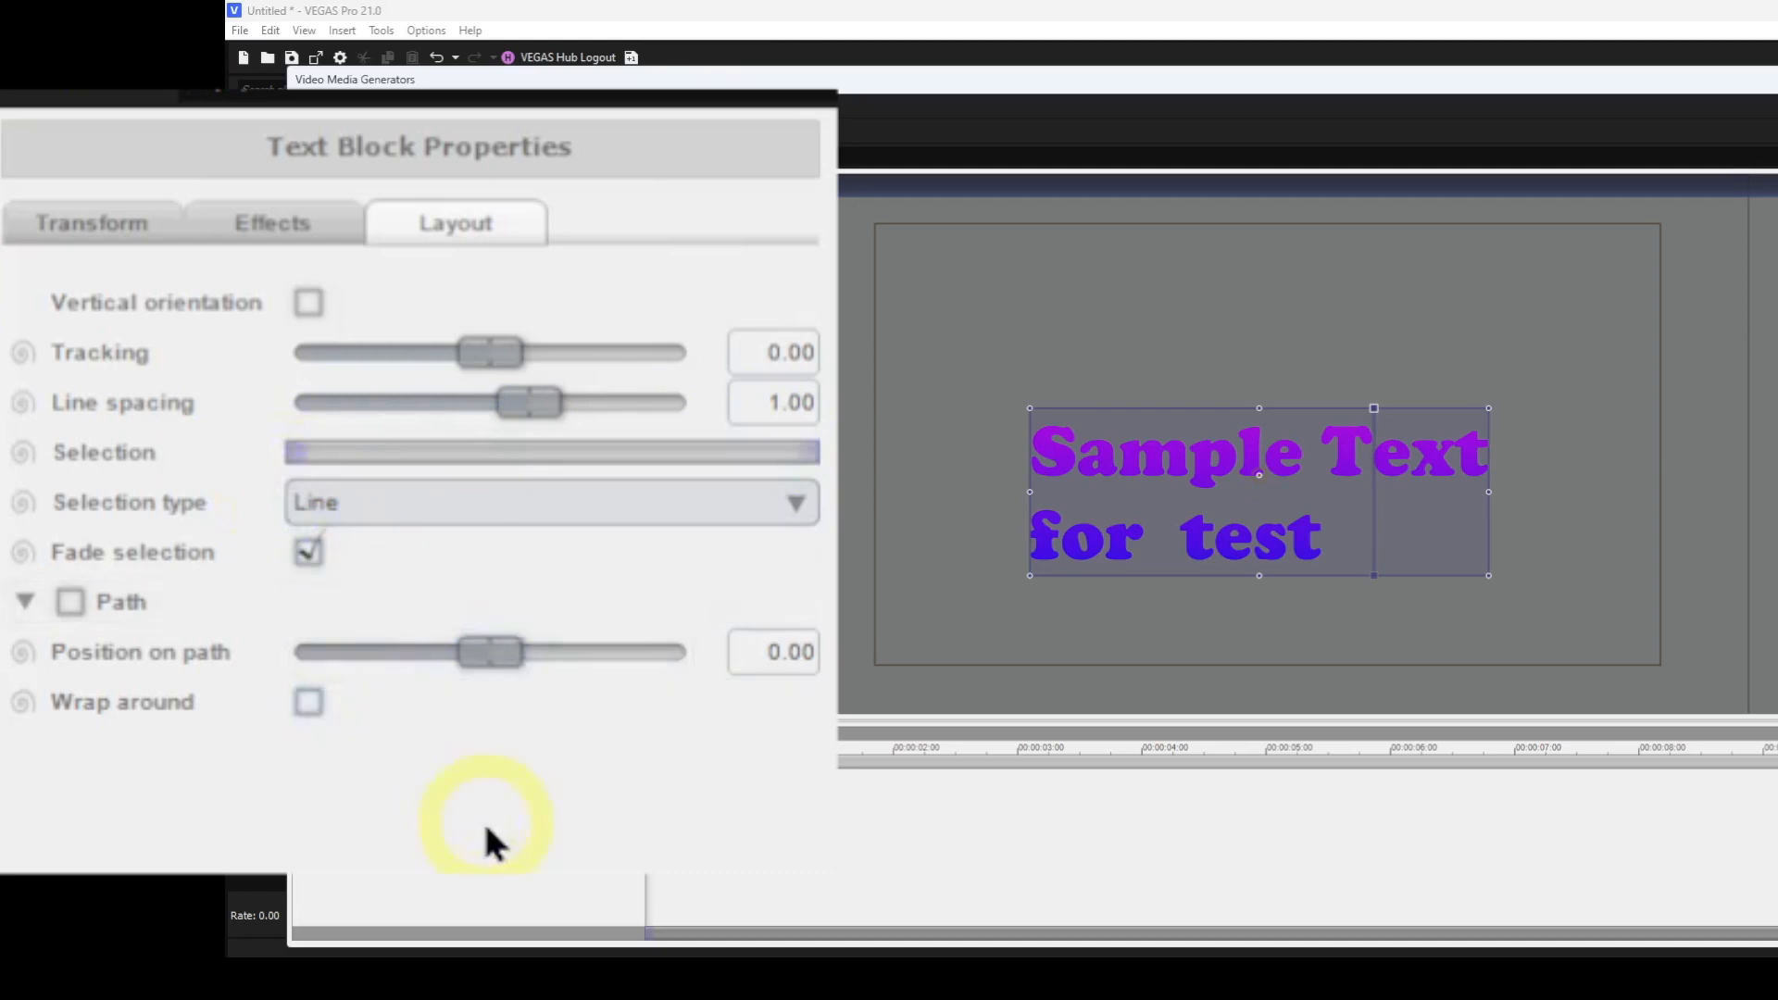
Set the selection type to Character, turn off Fade selection, and drag the selection range.
left_click(798, 503)
left_click(417, 579)
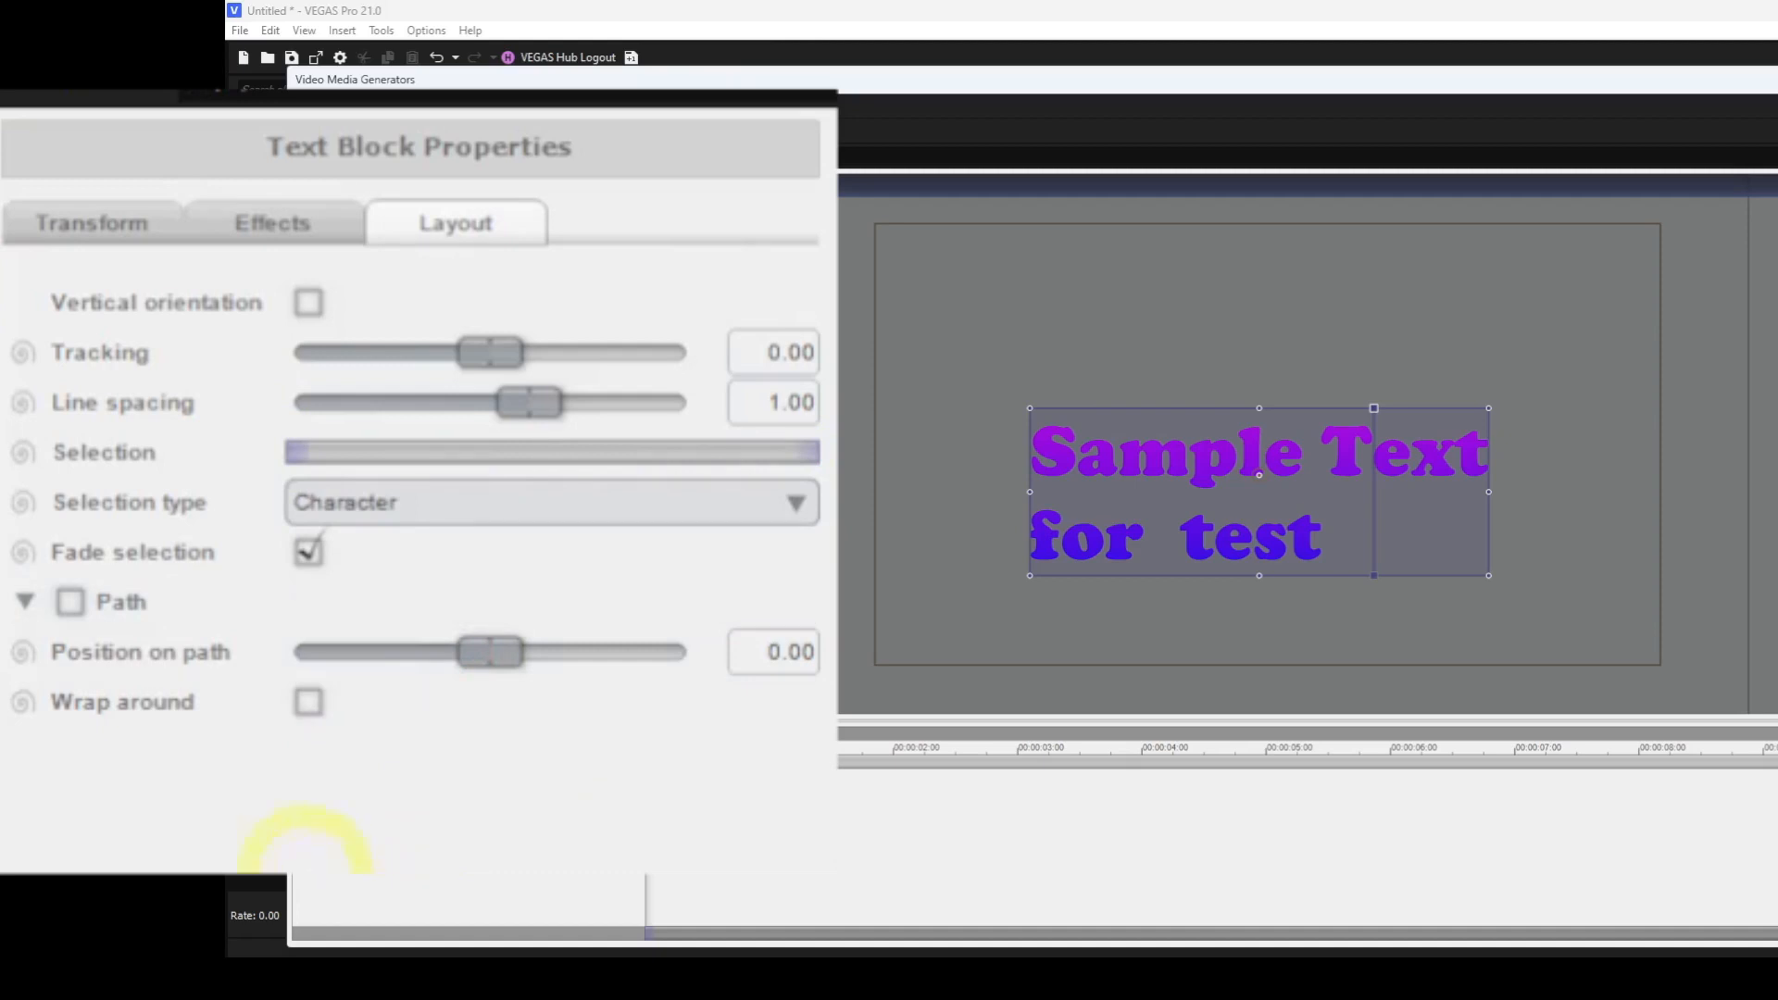
left_click(310, 553)
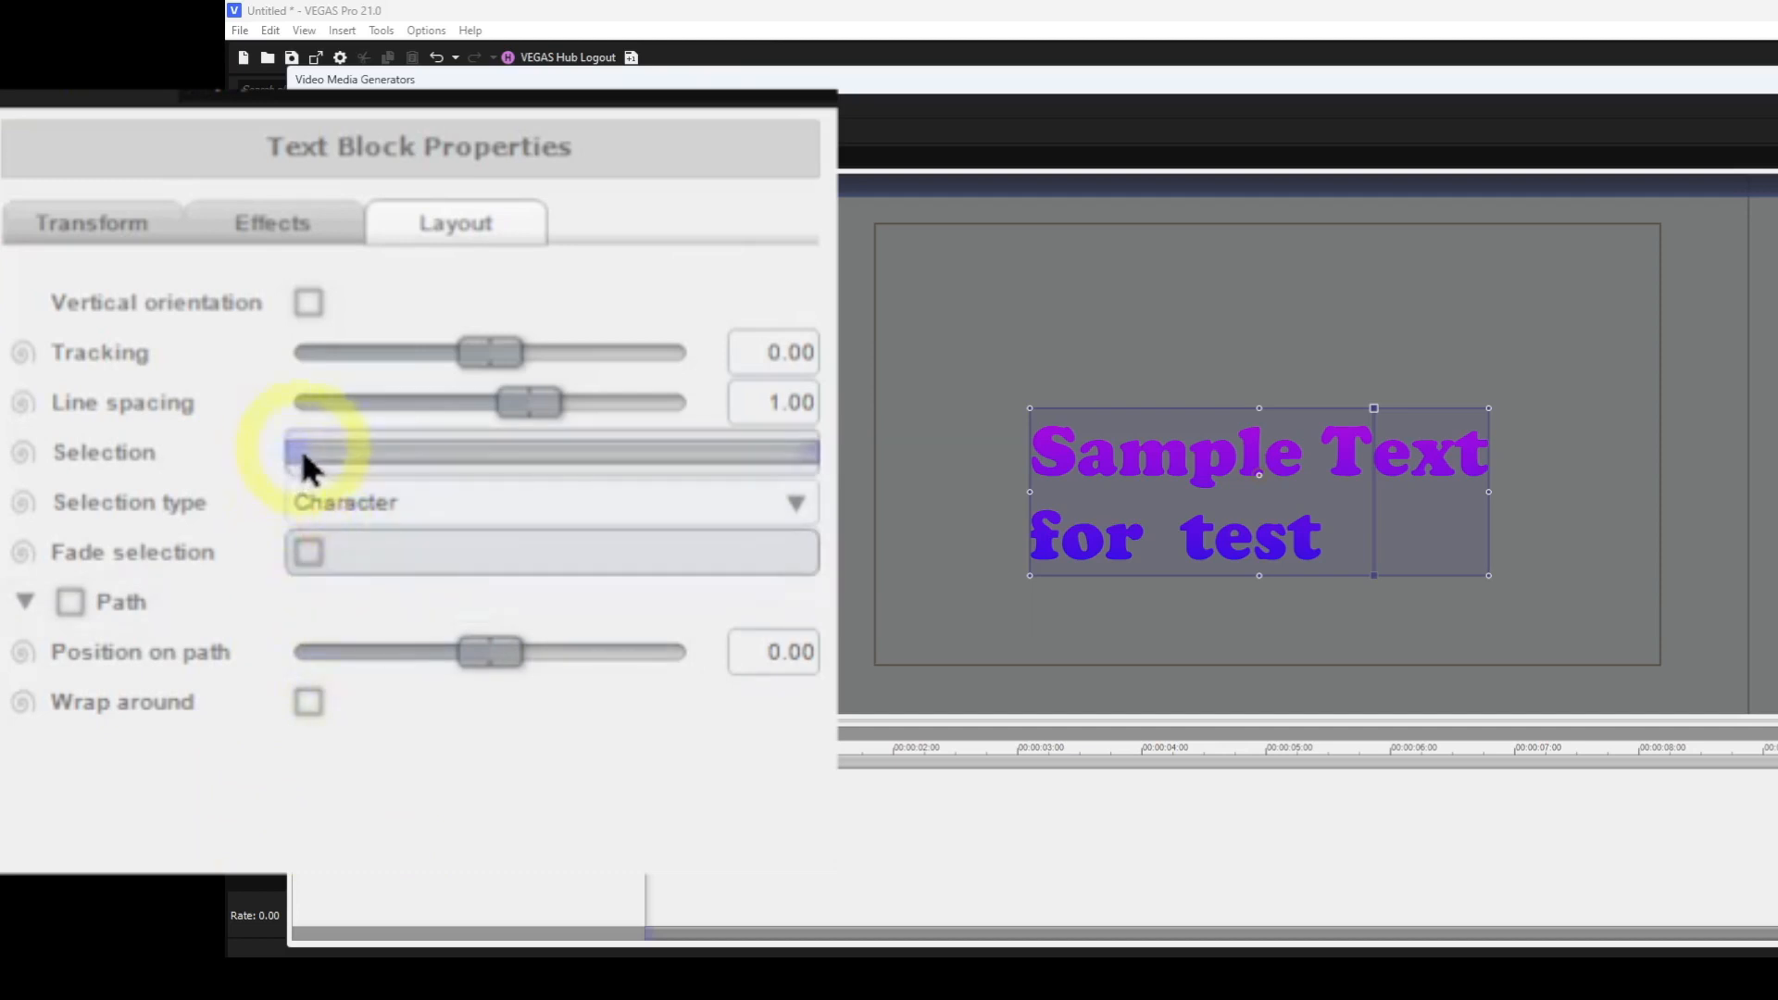
left_click_drag(304, 453, 215, 408)
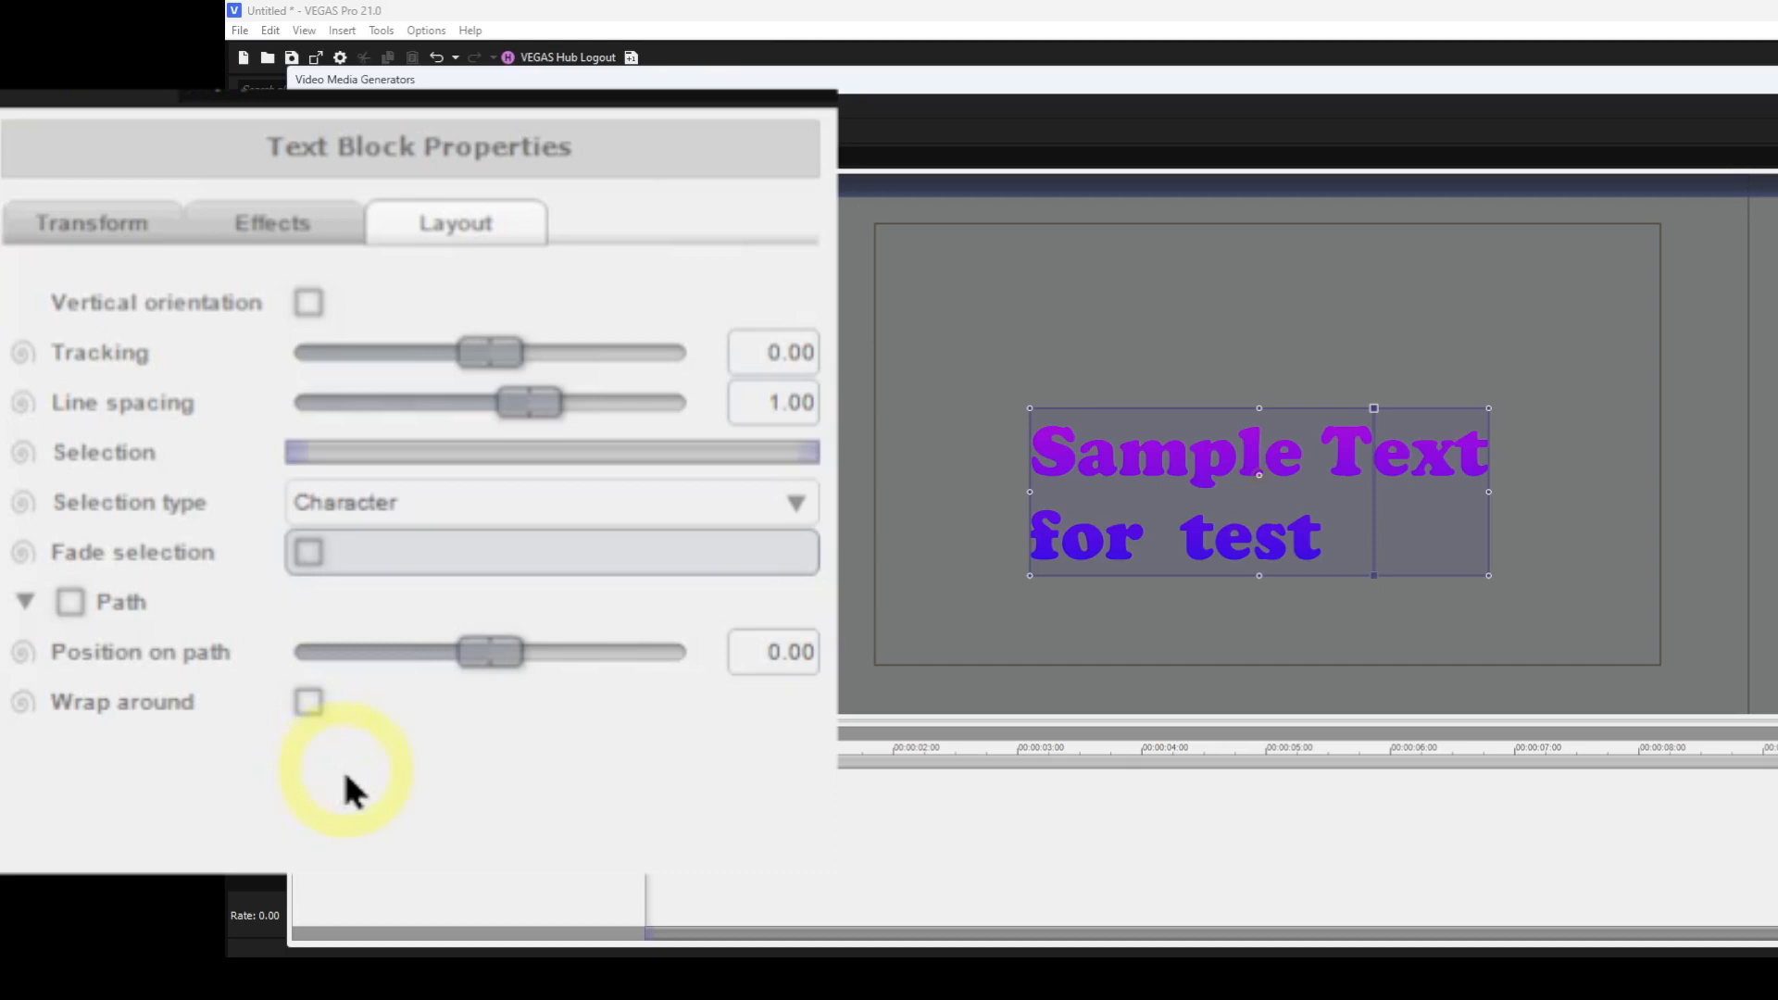
Enable Path and reshape the text's curved path by dragging its control points.
left_click(66, 599)
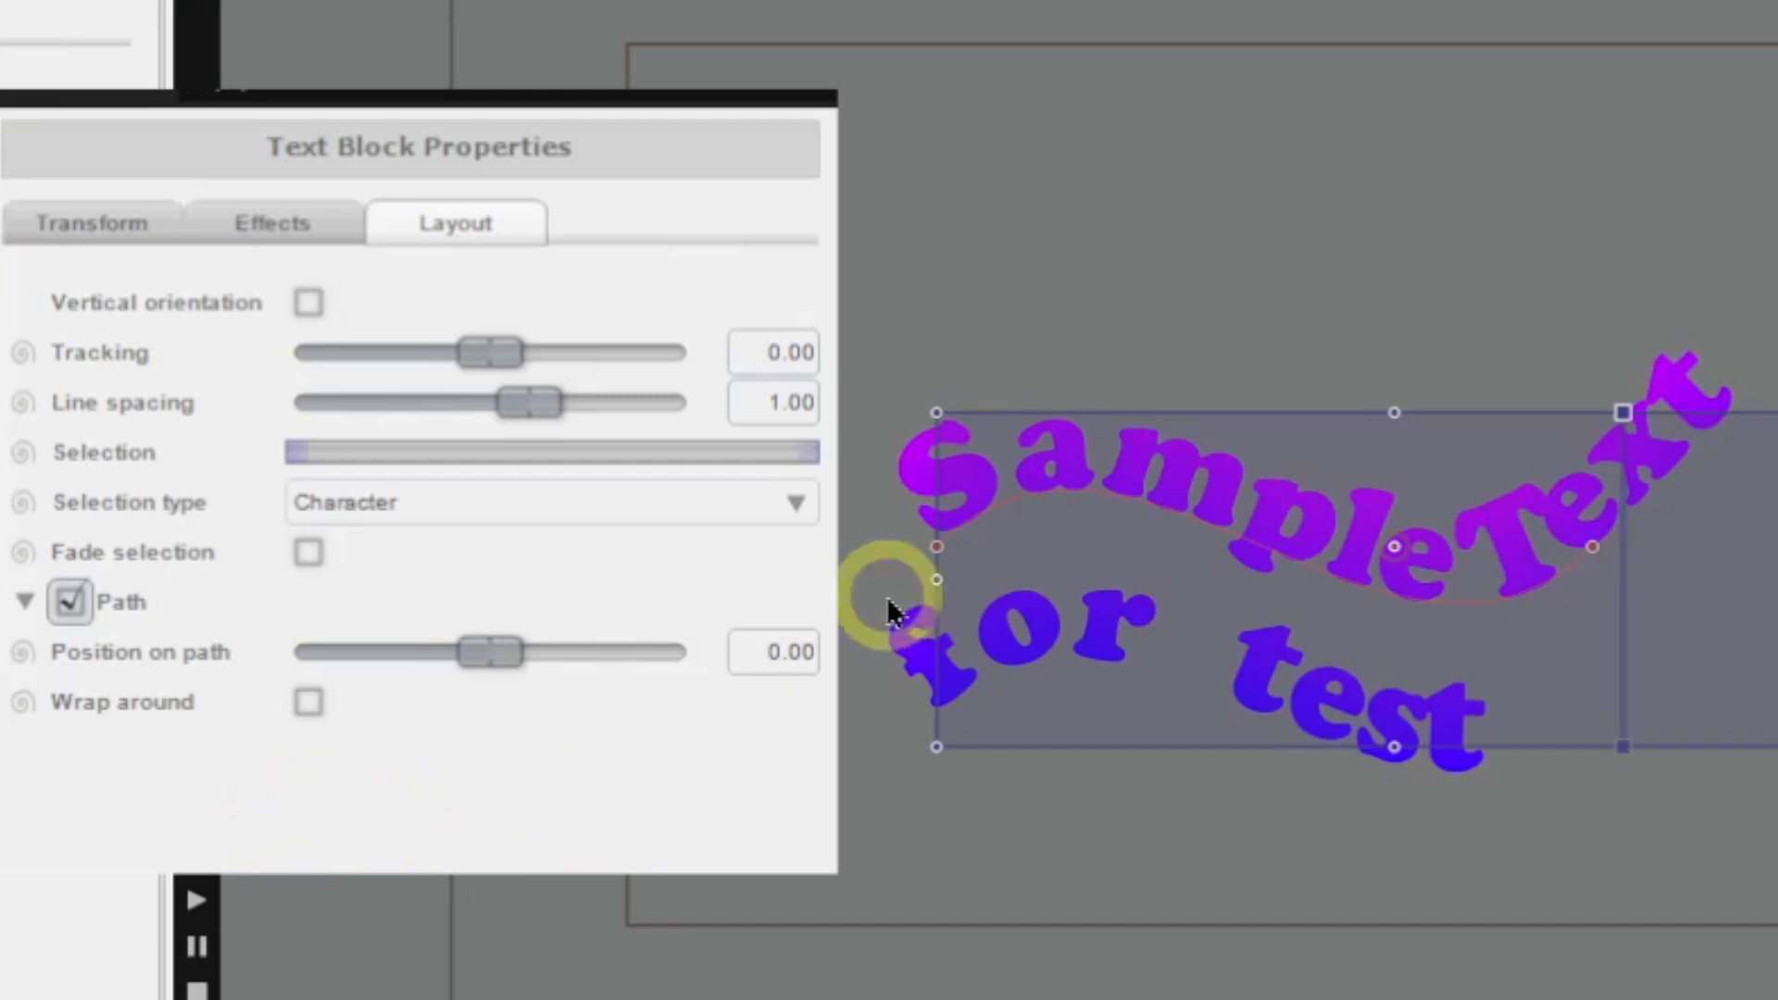
left_click(939, 550)
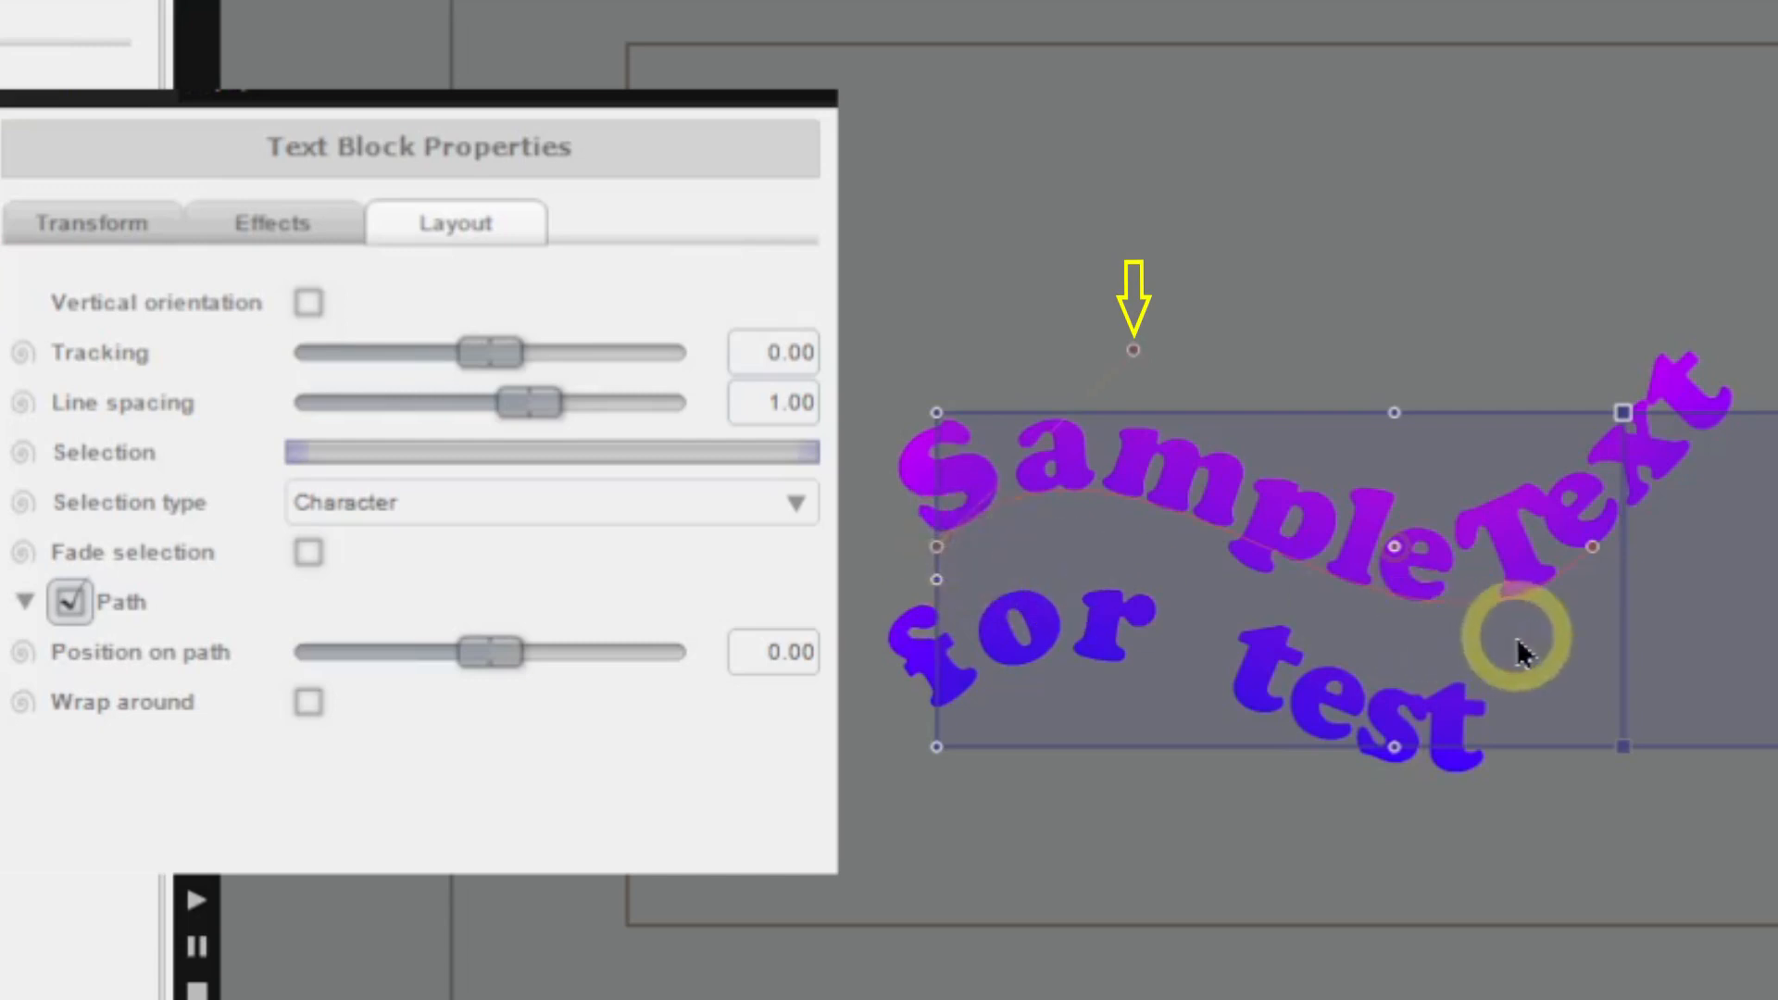
left_click(1597, 548)
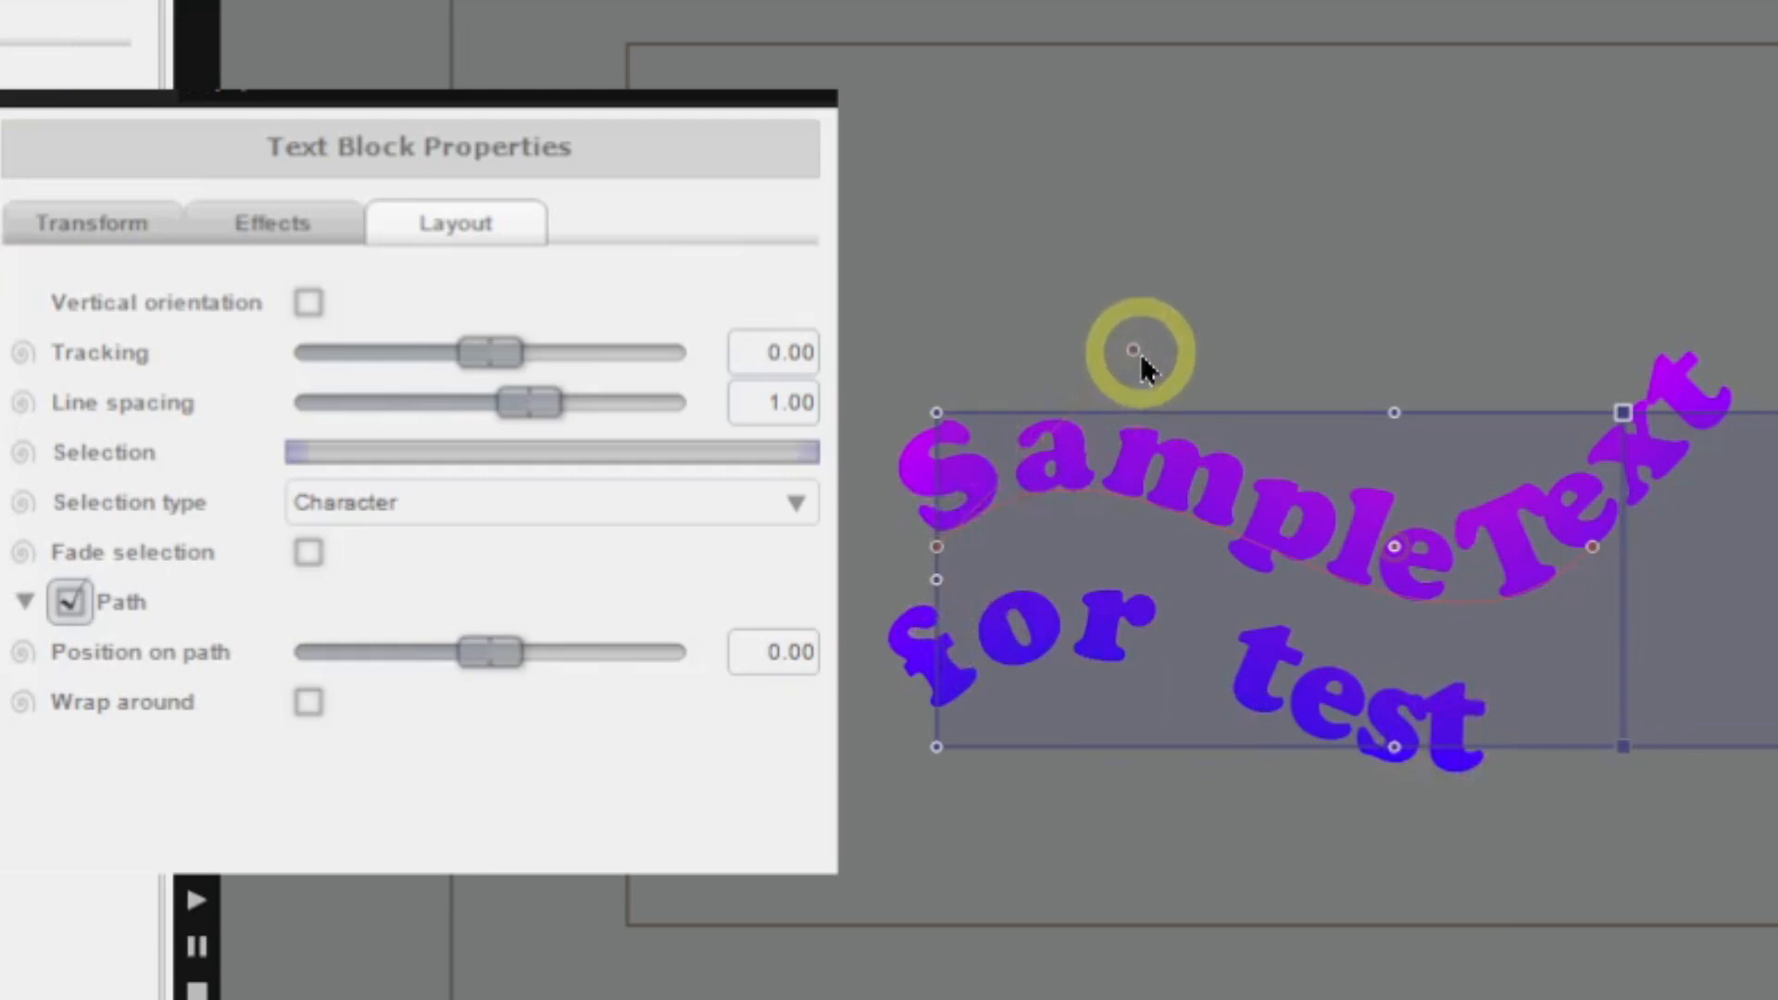
left_click_drag(1139, 358, 1217, 215)
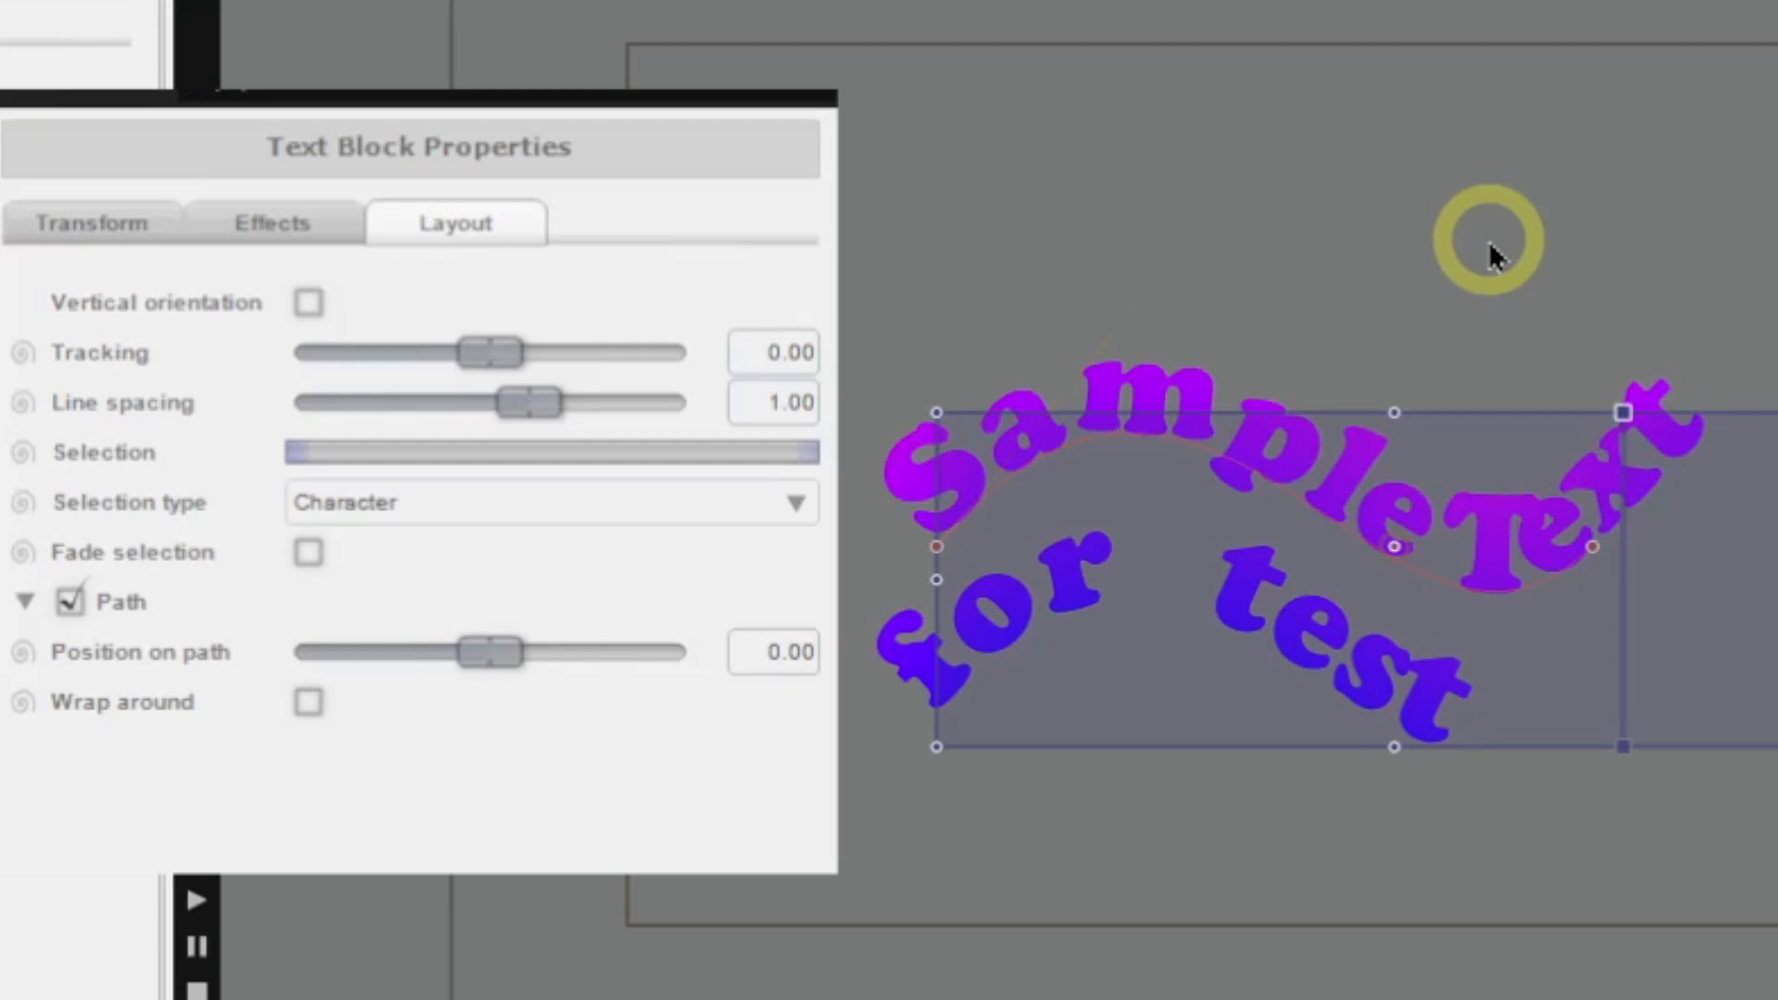
left_click(1211, 454)
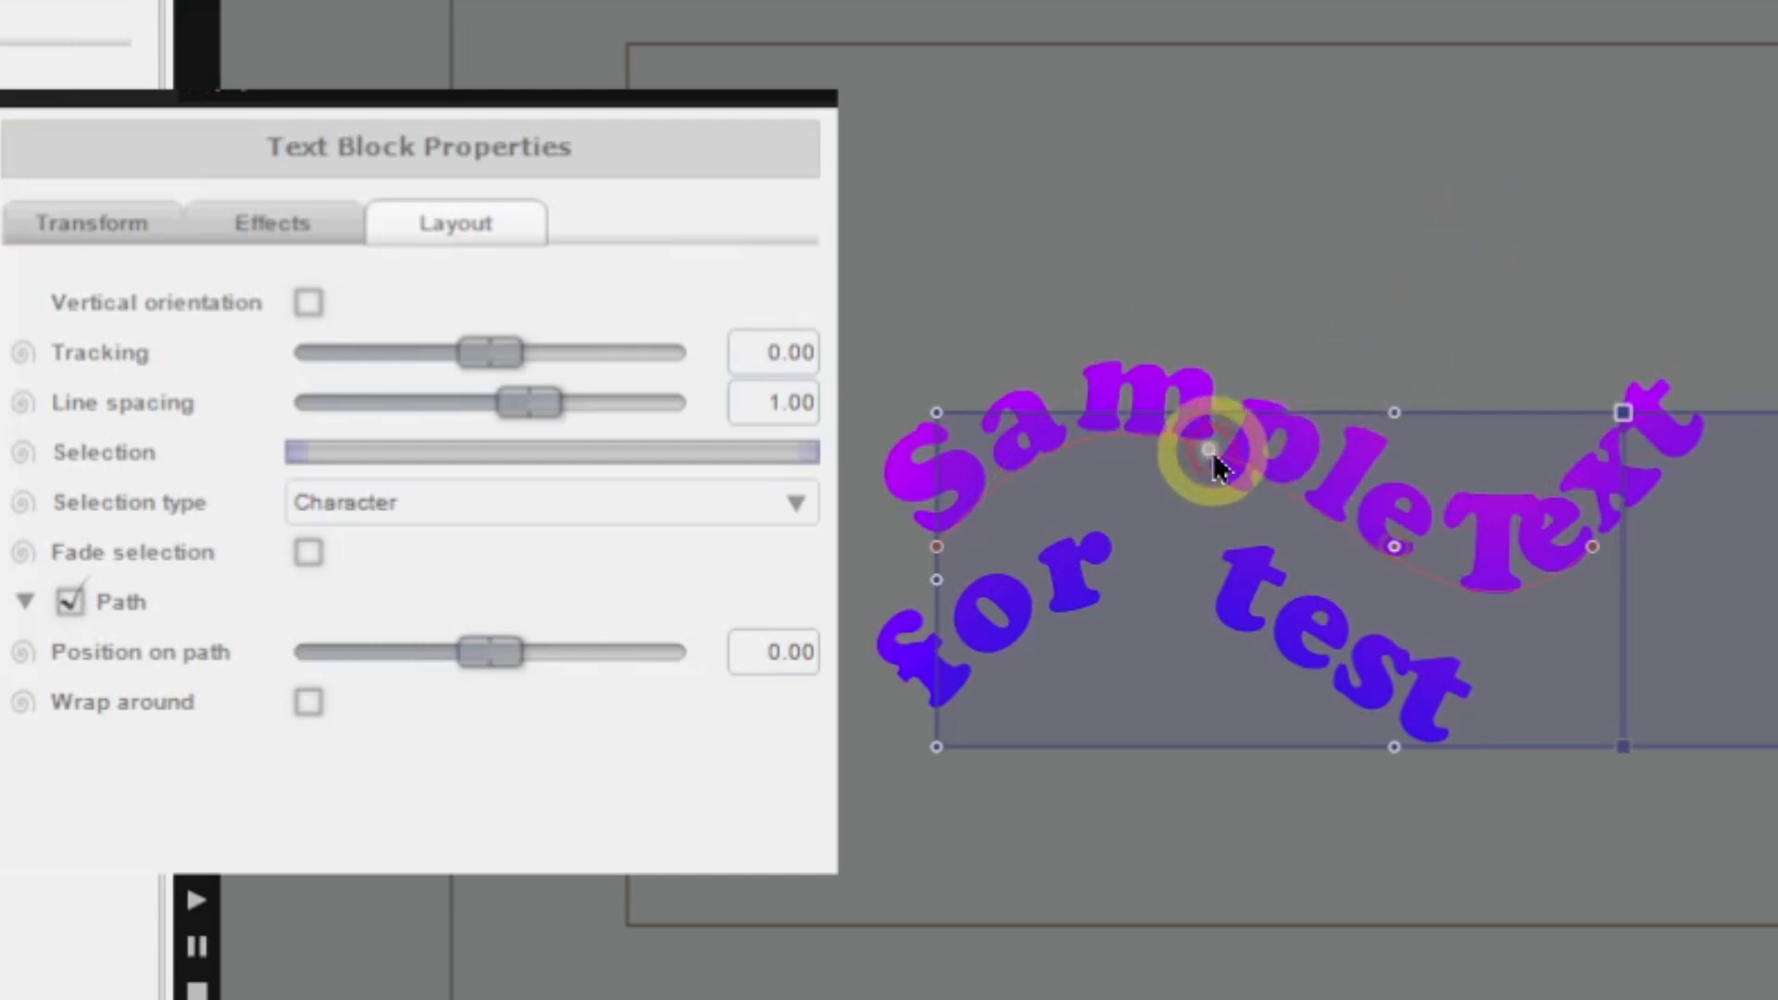
left_click_drag(1217, 463, 1284, 478)
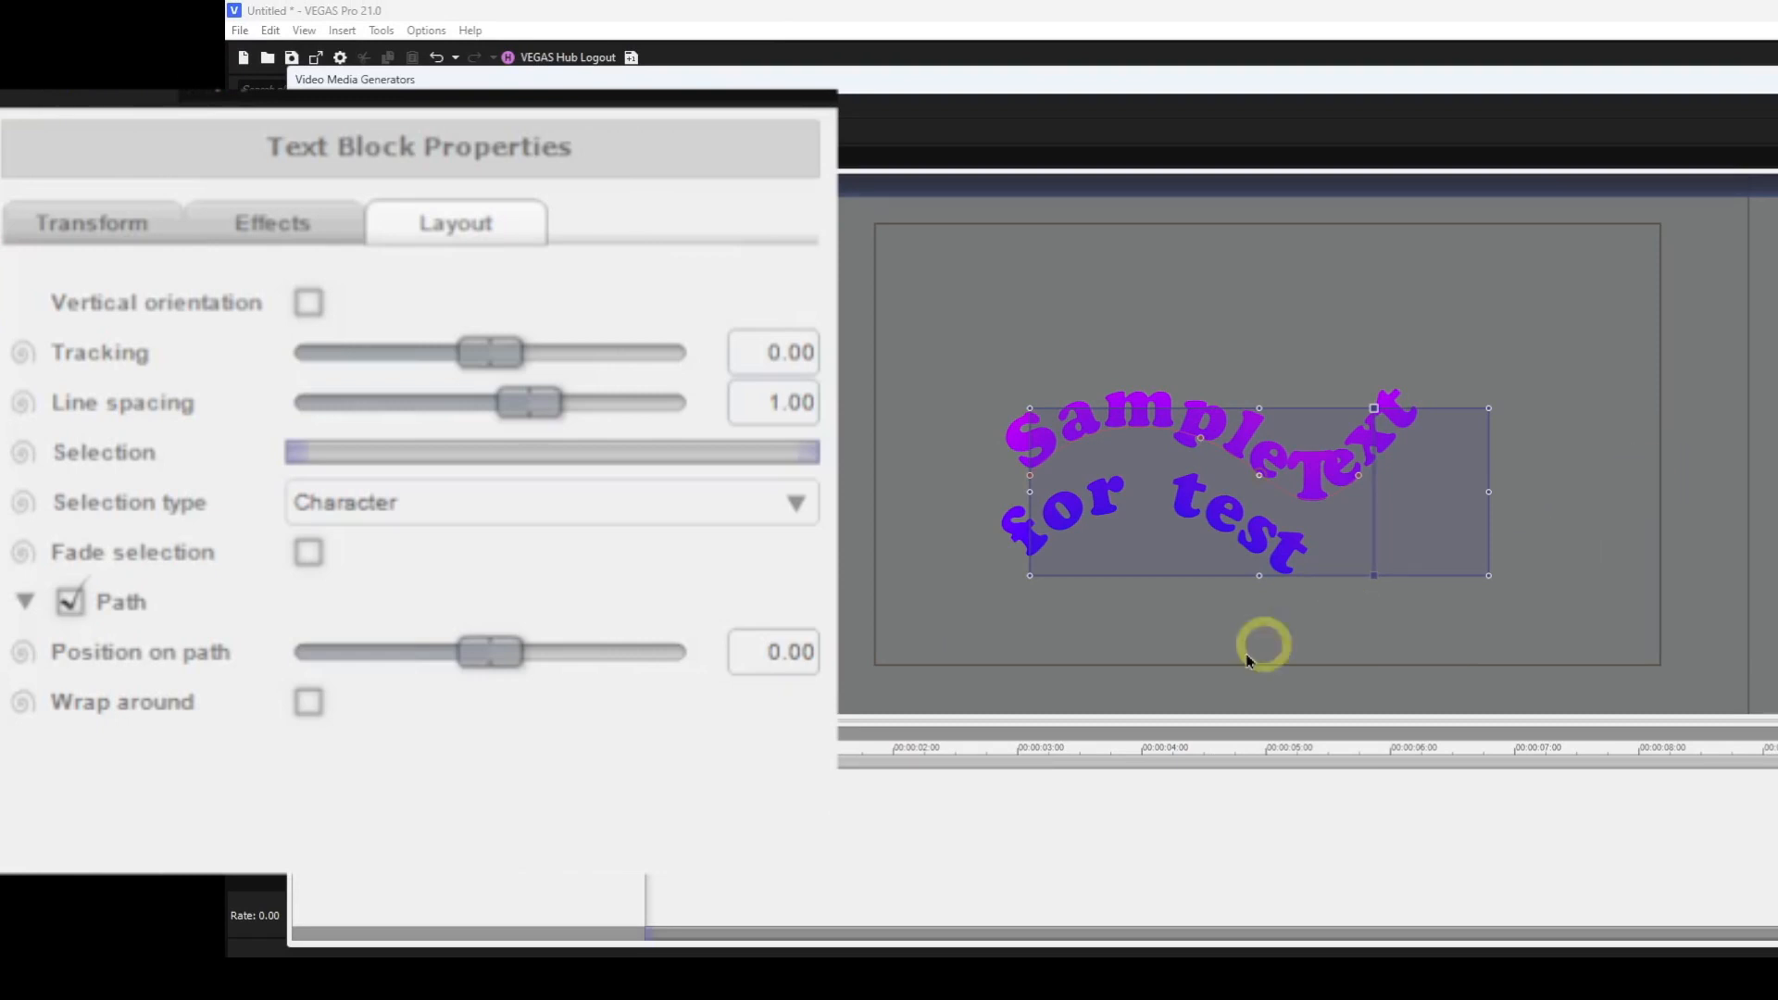
Enable Wrap around and set the position on path to 0.24.
mouse_move(487, 656)
left_mouse_down()
mouse_move(543, 656)
mouse_move(448, 651)
mouse_move(494, 654)
left_mouse_up()
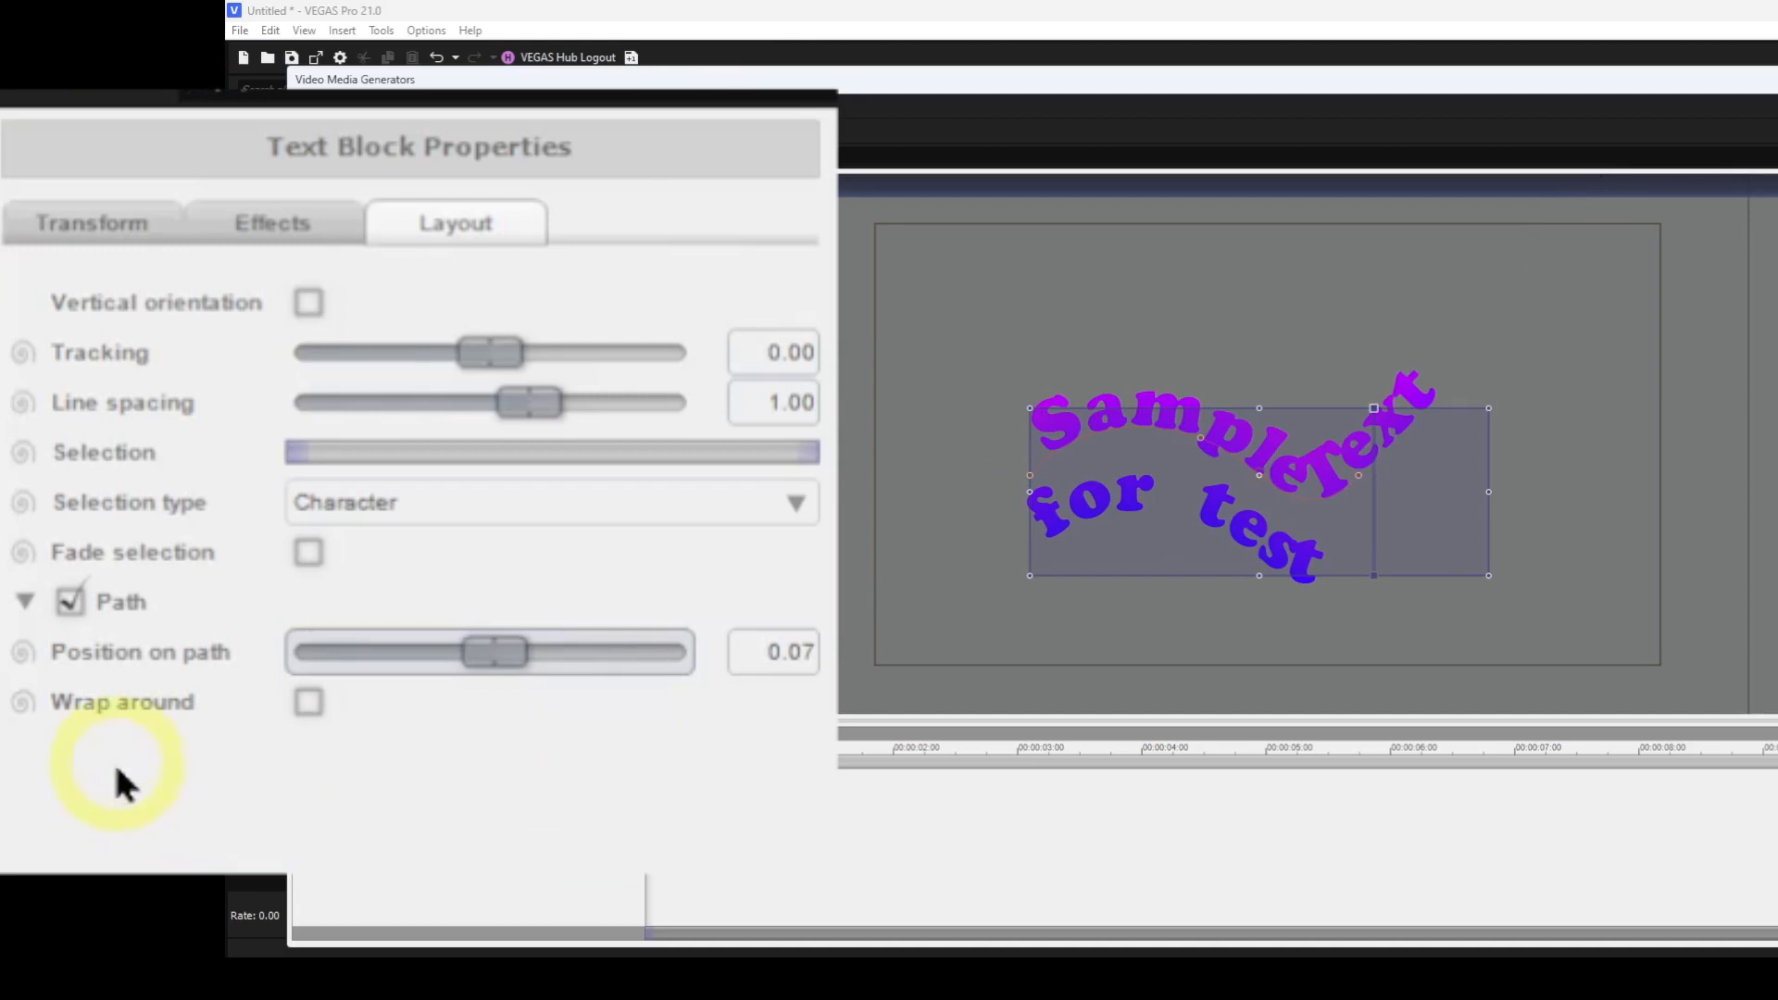
left_click(305, 701)
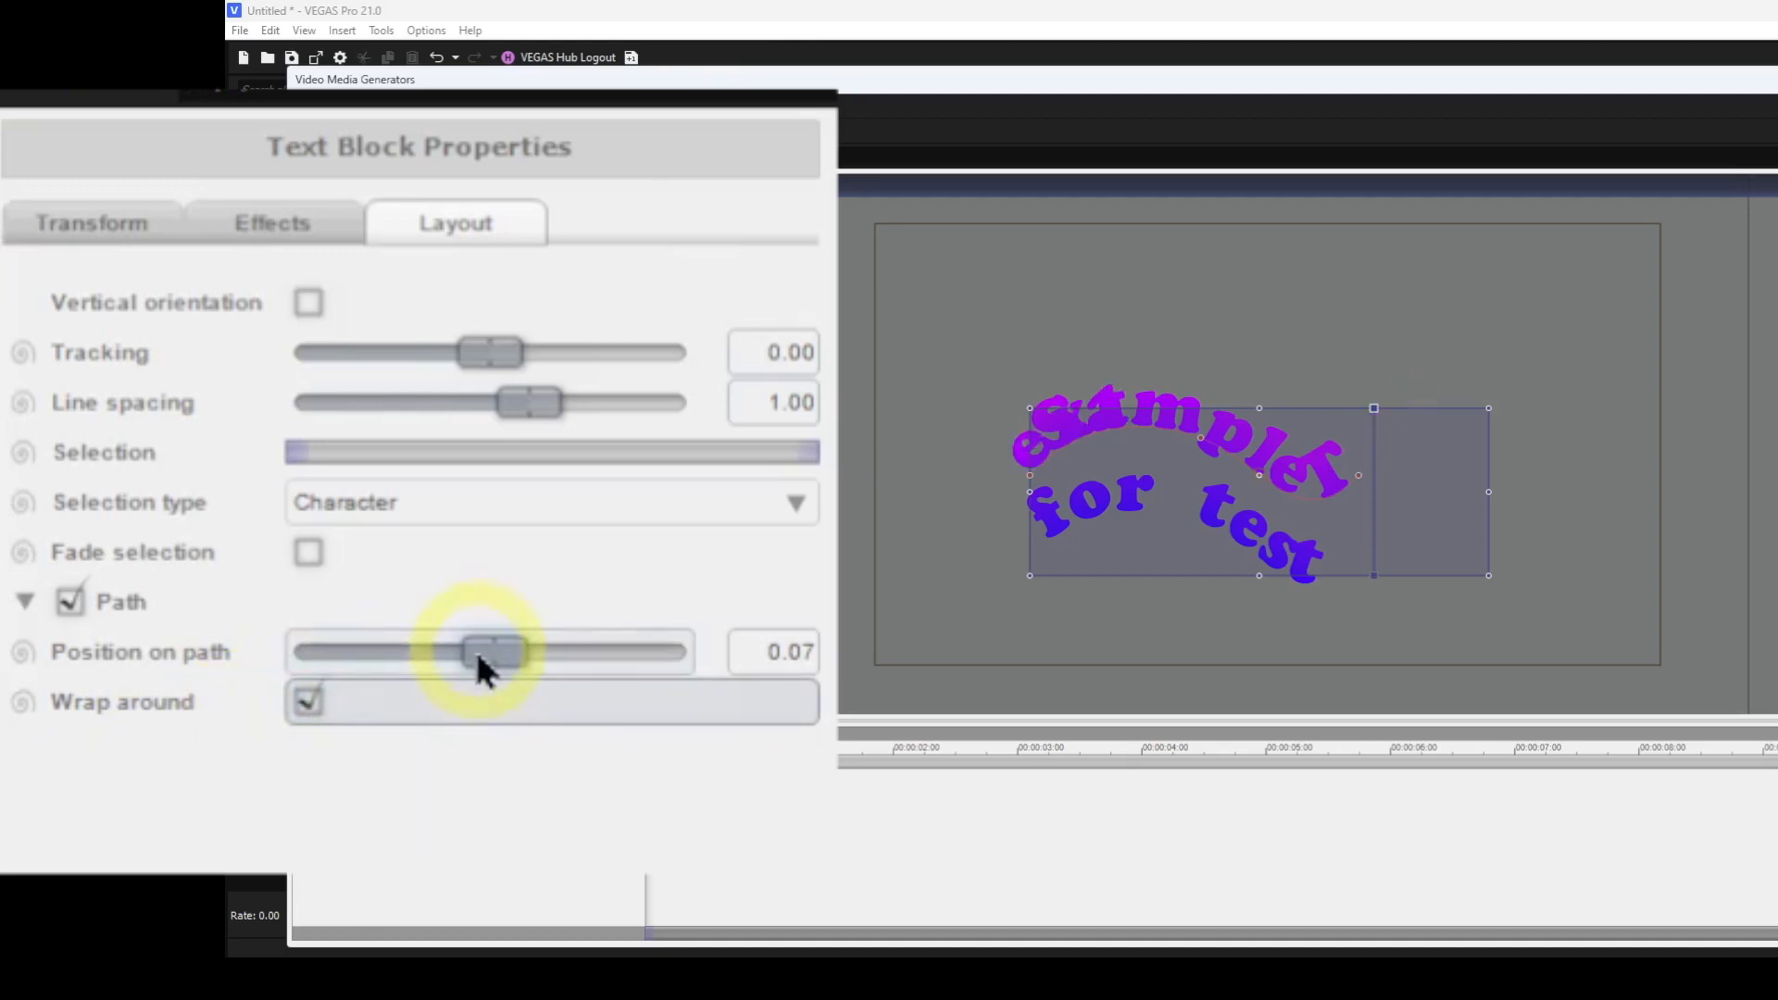
left_click_drag(483, 656, 500, 690)
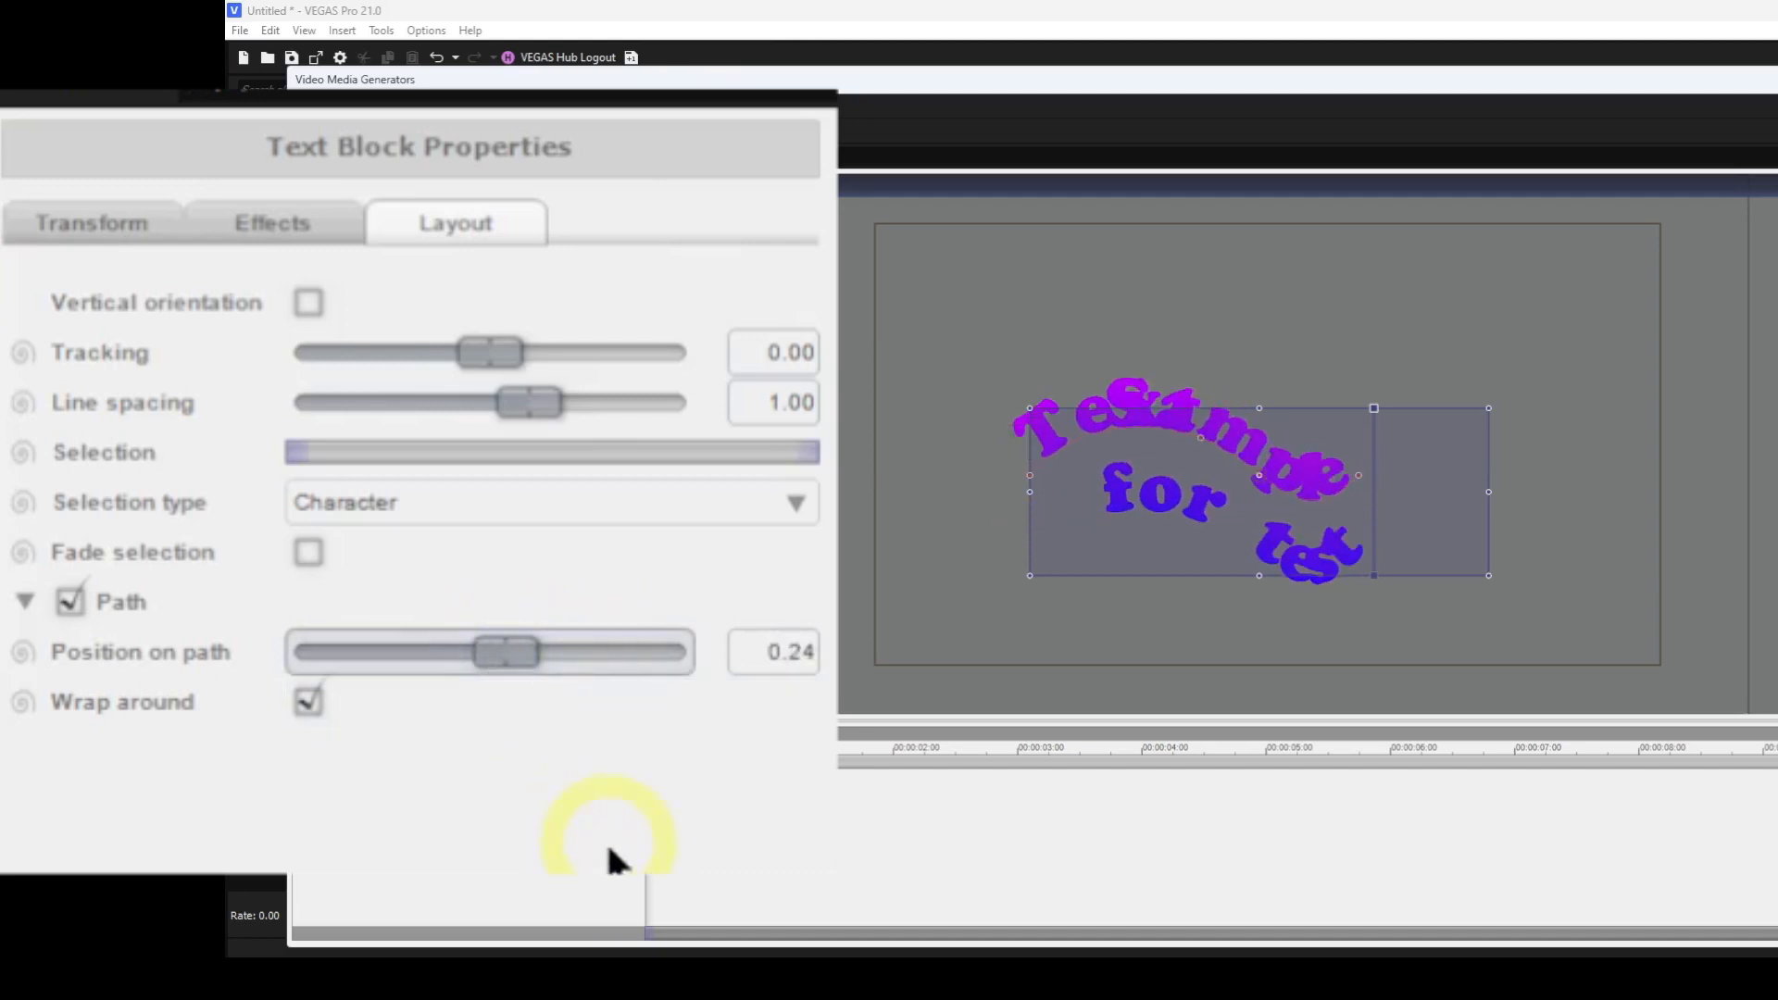